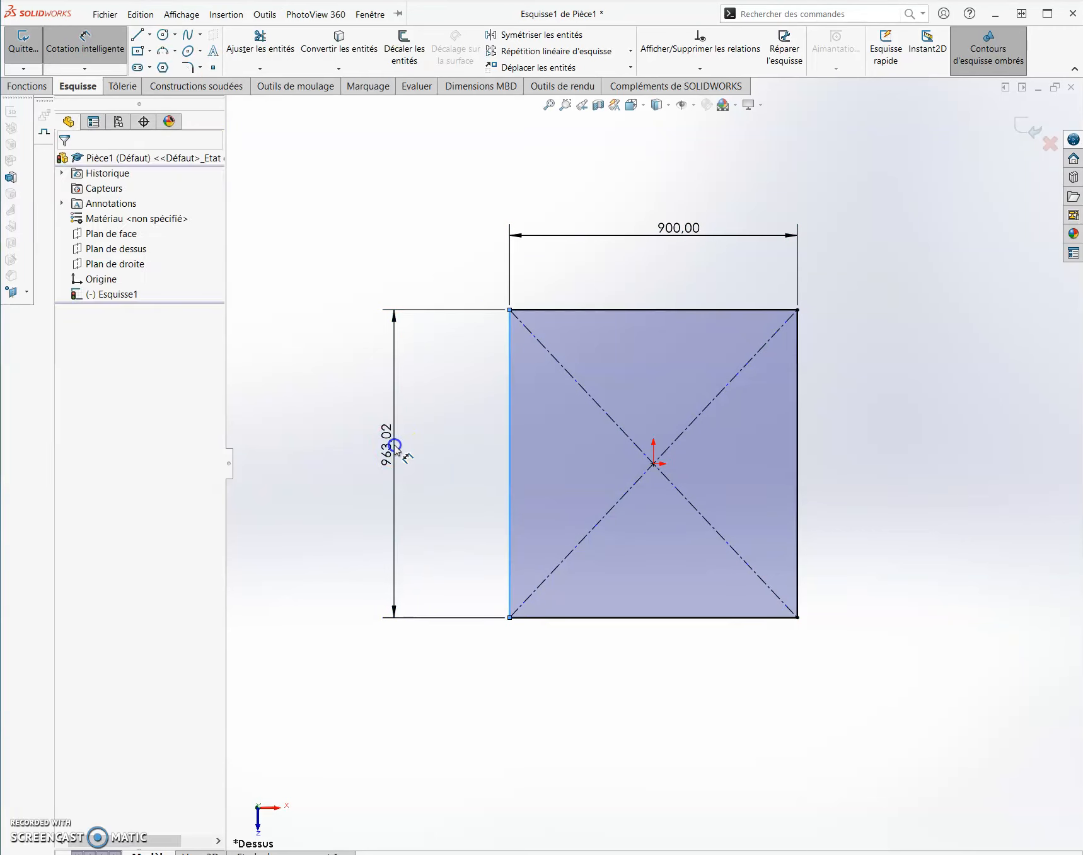
Set the rectangle's vertical dimension to 750 mm and close the sketch
type("750")
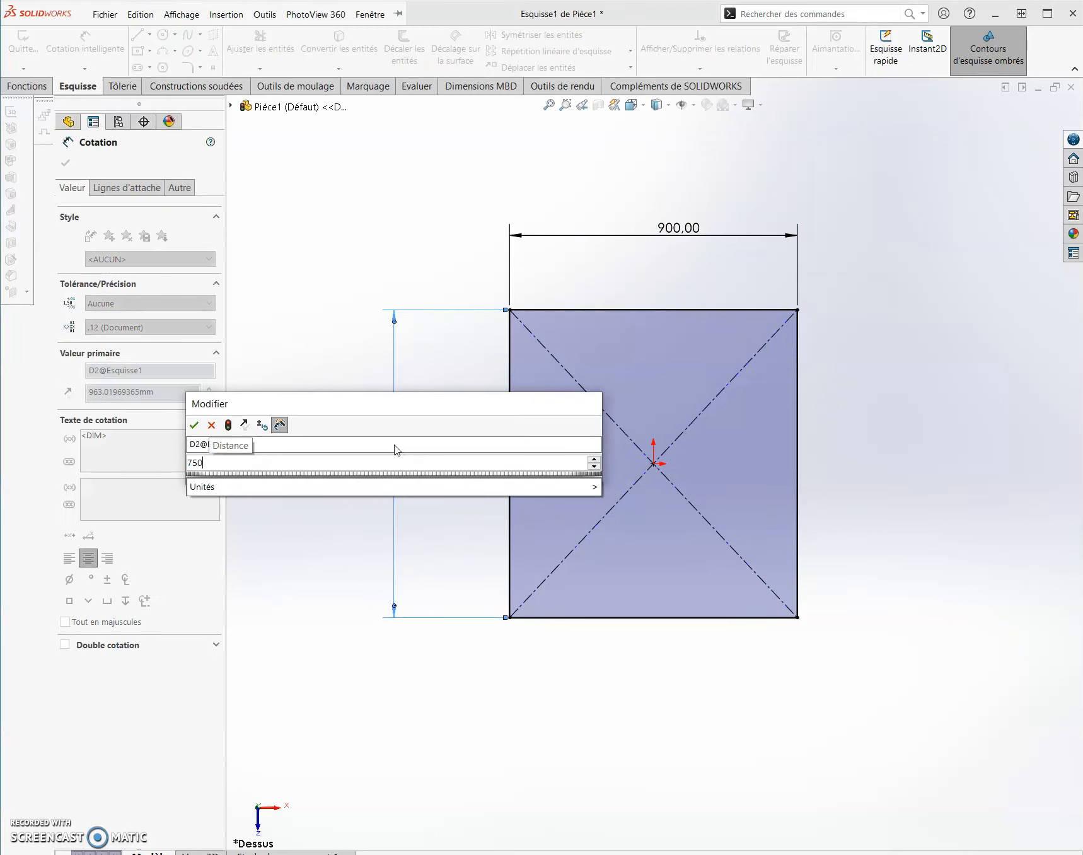
key("Return")
left_click(858, 307)
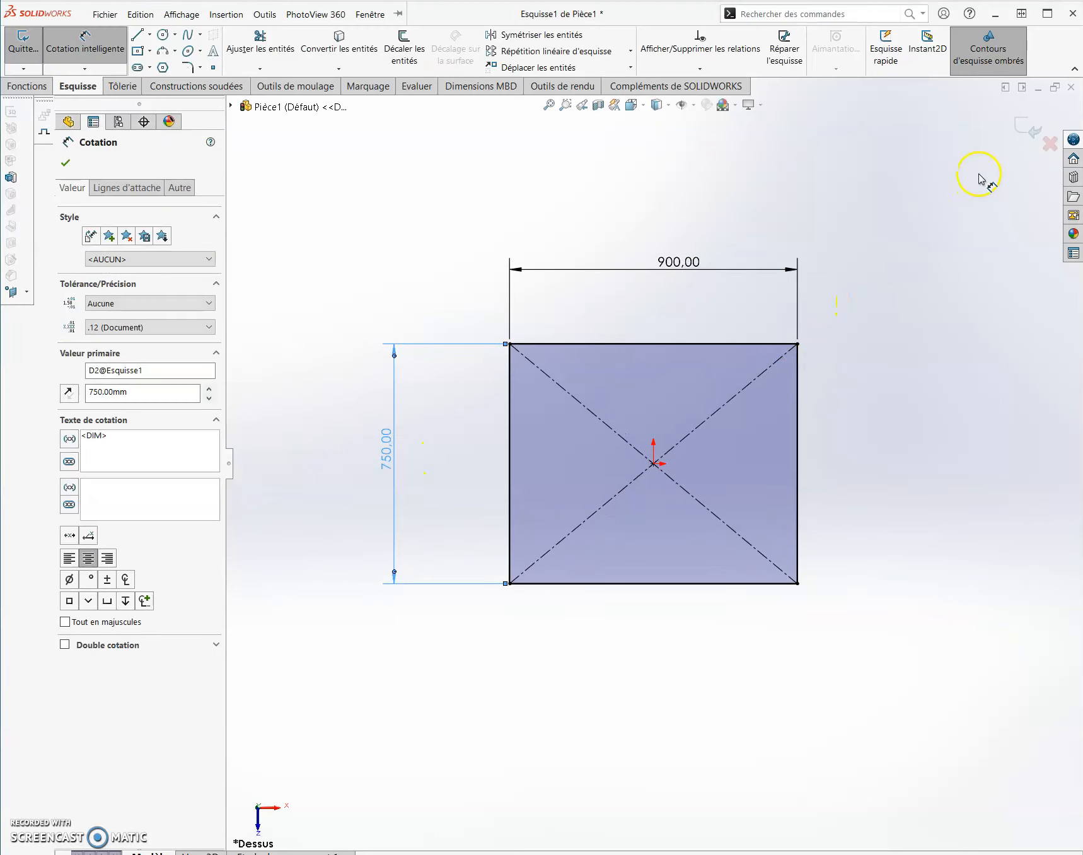
left_click(1024, 124)
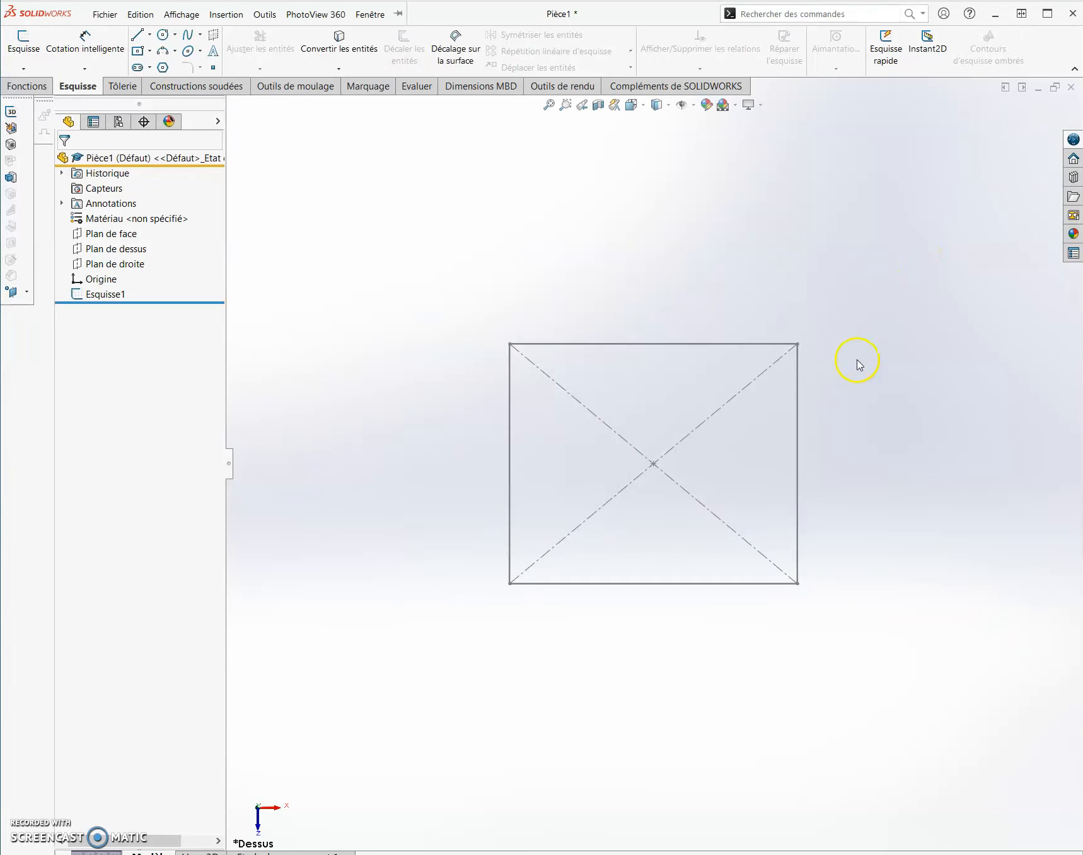
In a new 3D sketch, draw a line about 592 mm long straight down from the rectangle's front edge, along the Y axis
key("ctrl+7")
scroll(740, 380, "up", 4)
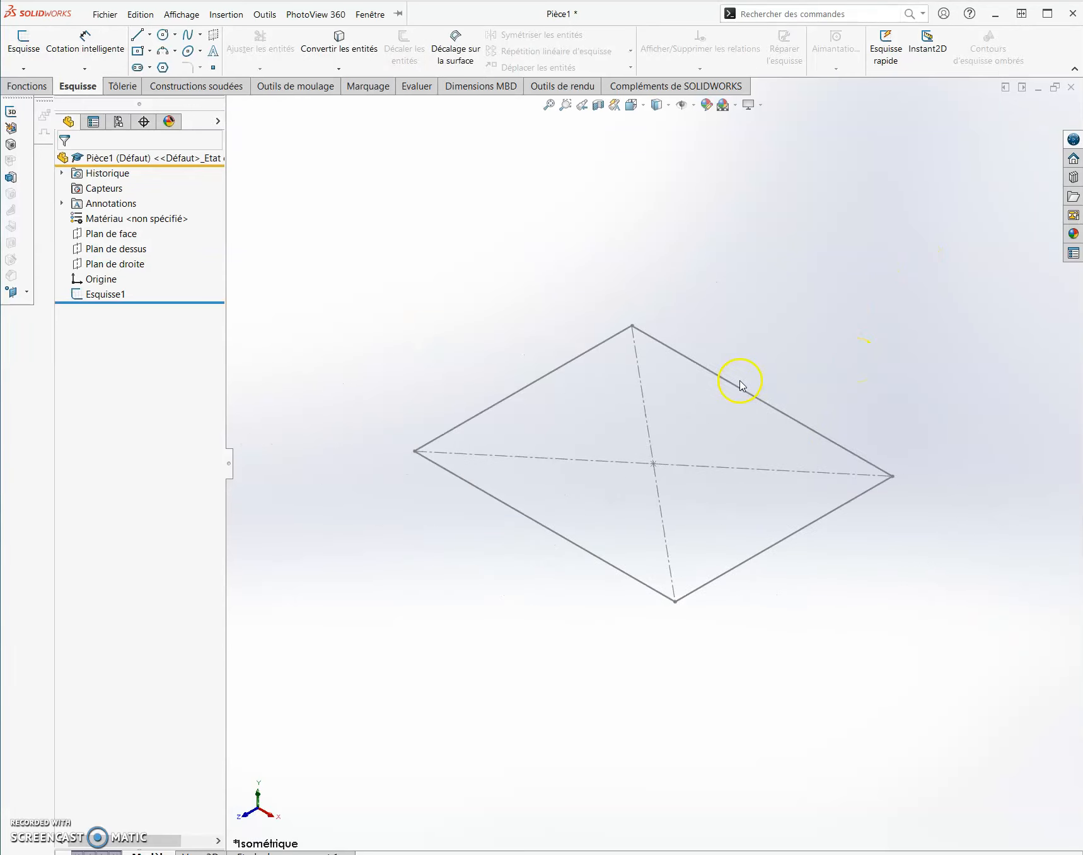
left_click(23, 68)
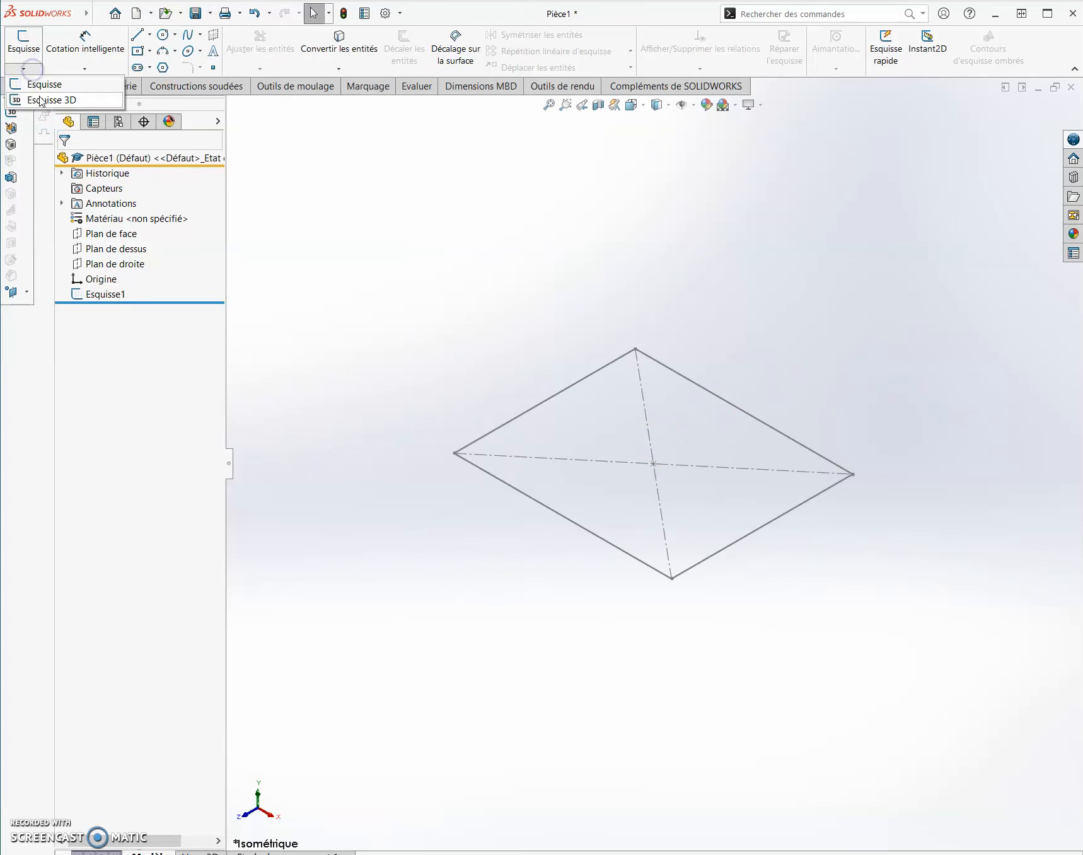
left_click(44, 98)
left_click(137, 35)
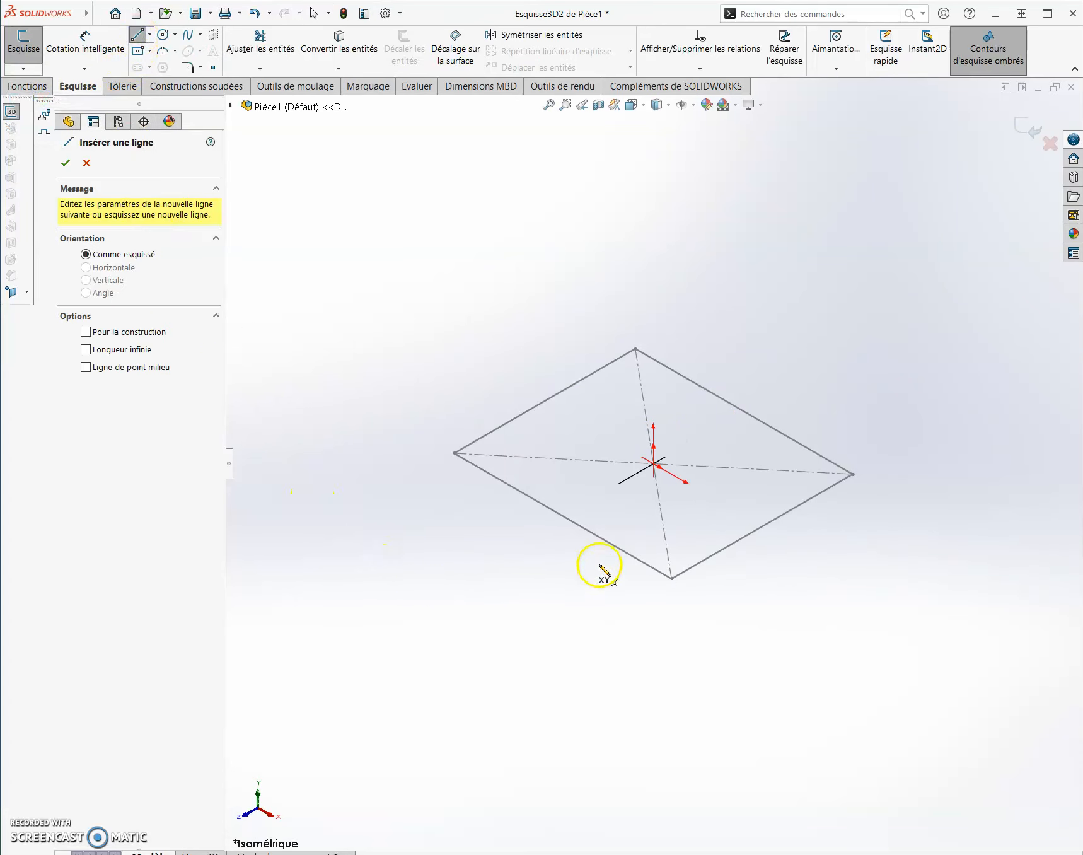
left_click(625, 552)
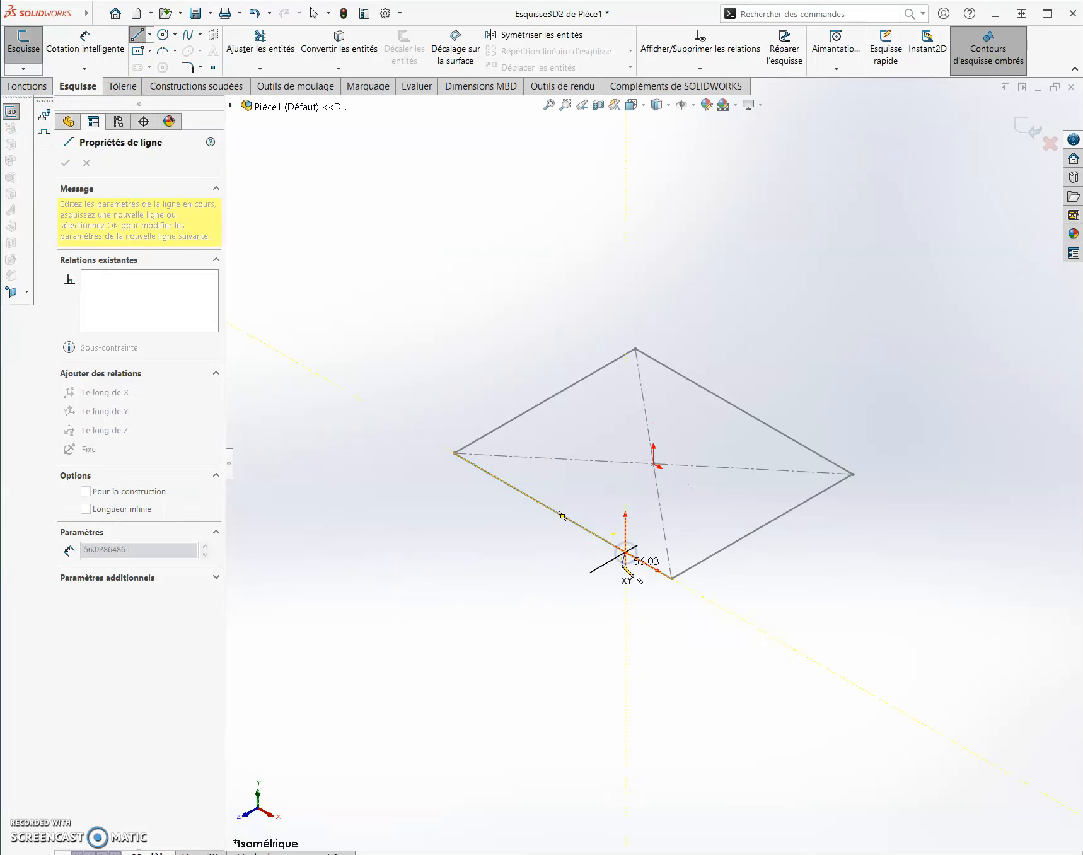
left_click(626, 716)
key("Escape")
Try to dimension the vertical line's distance from the origin
left_click(85, 41)
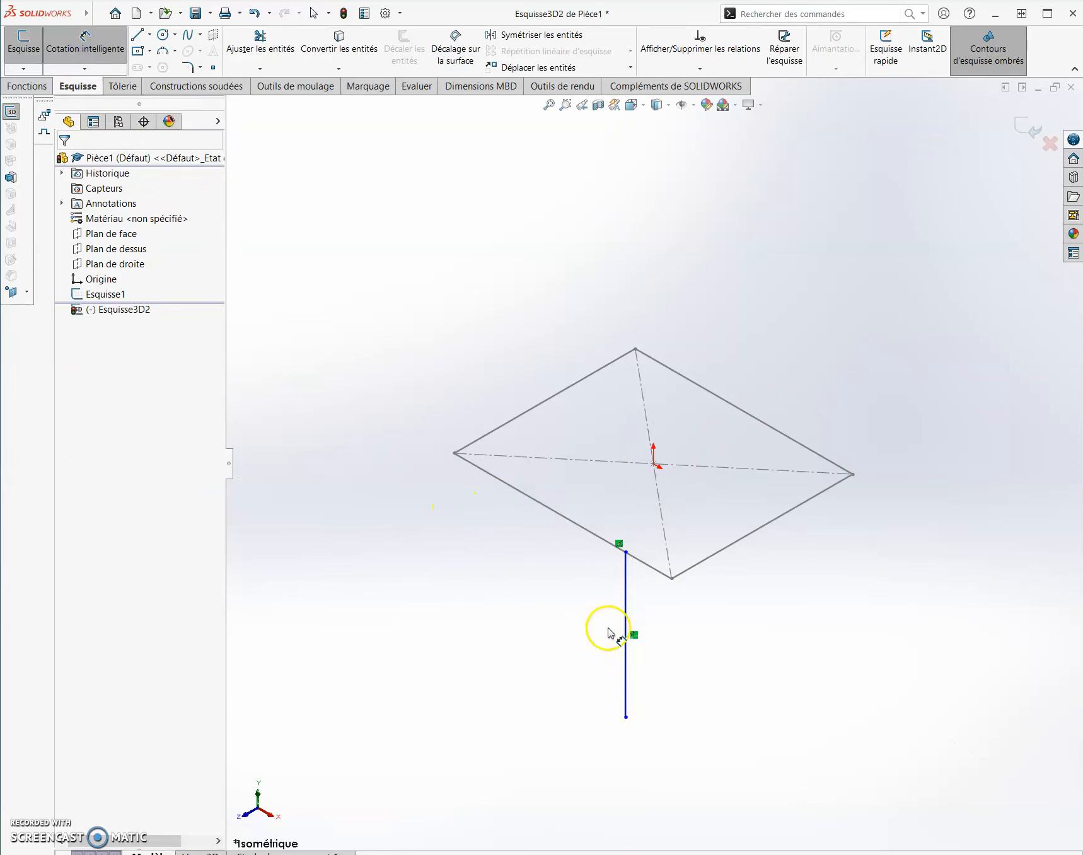
left_click(625, 606)
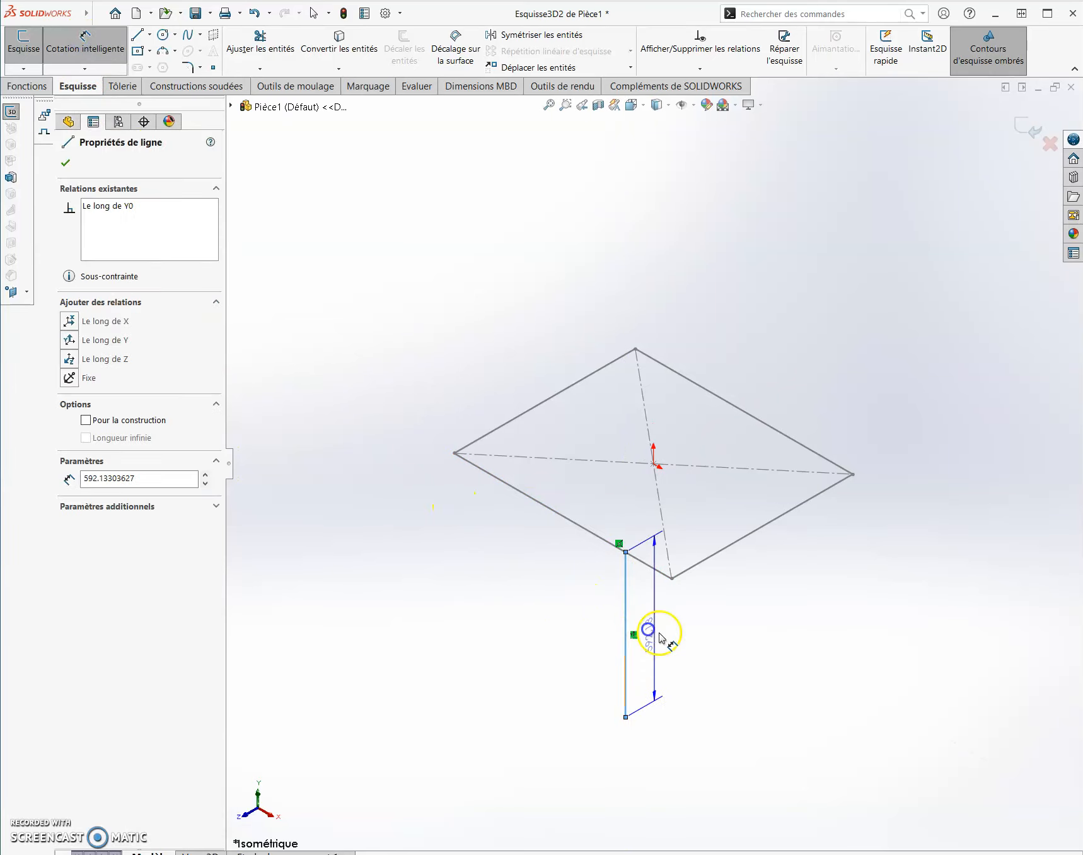
left_click(653, 464)
key("Escape")
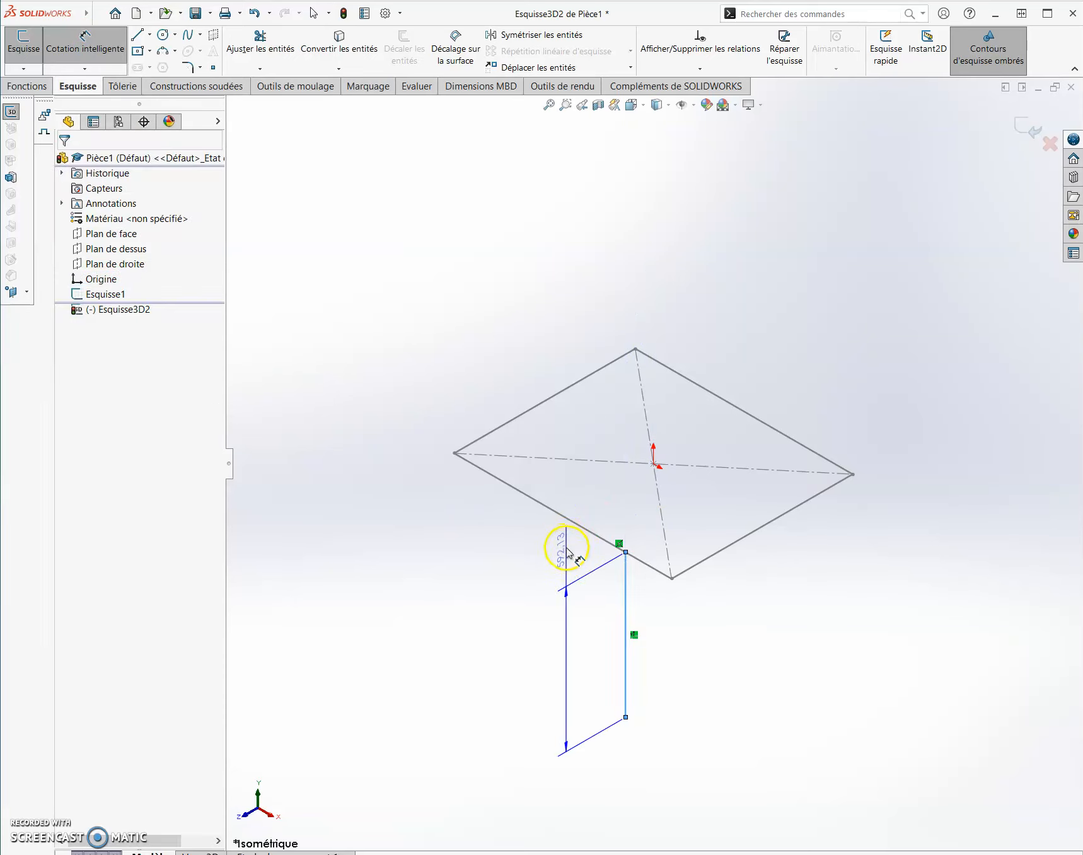
key("ctrl+1")
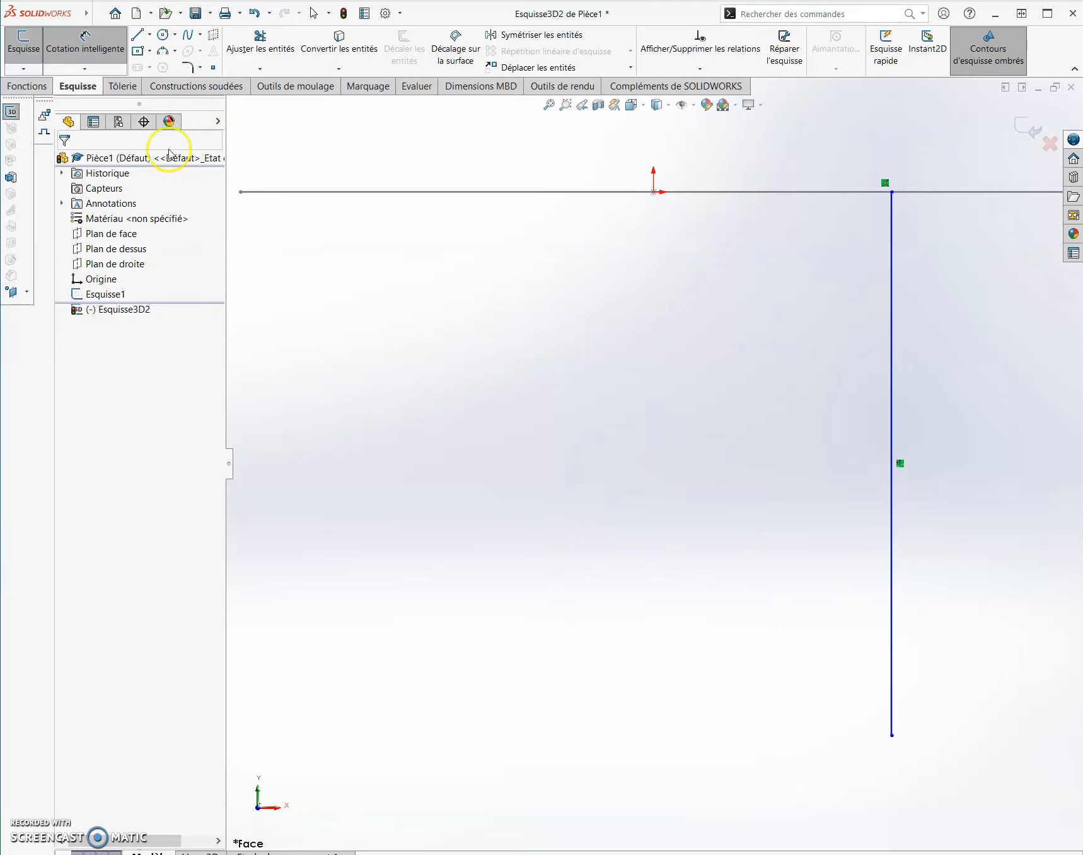
left_click(890, 554)
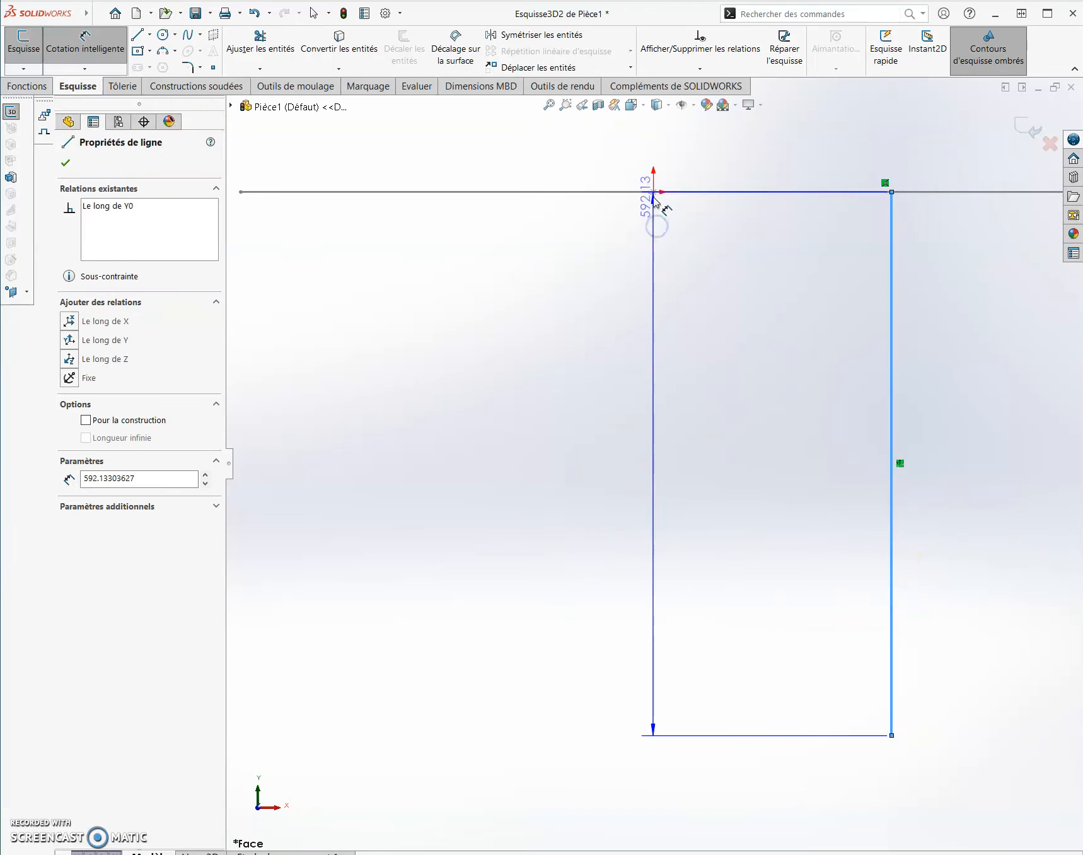
left_click(654, 196)
left_click(724, 447)
key("Return")
key("Escape")
key("Delete")
Place a sketch point at the midpoint of the rectangle's front edge
middle_click_drag(786, 411, 798, 446)
scroll(799, 445, "up", 1)
left_click(86, 44)
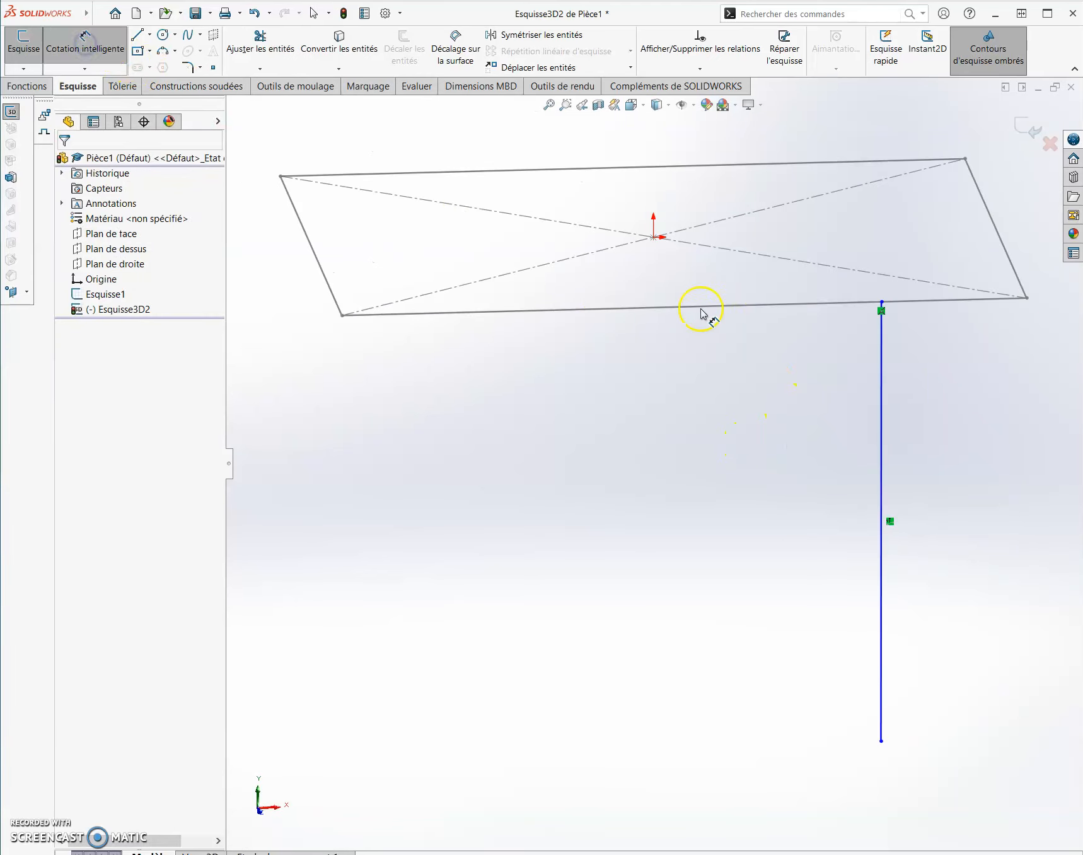
left_click(213, 67)
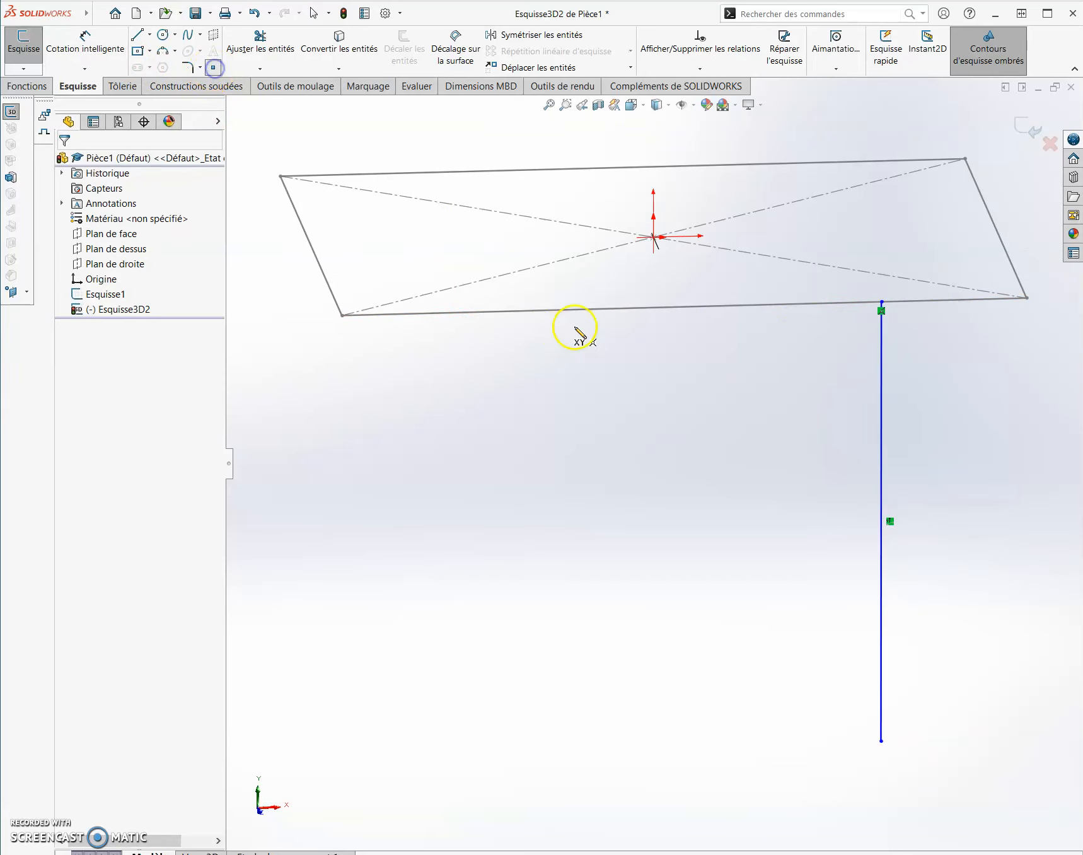
left_click(684, 307)
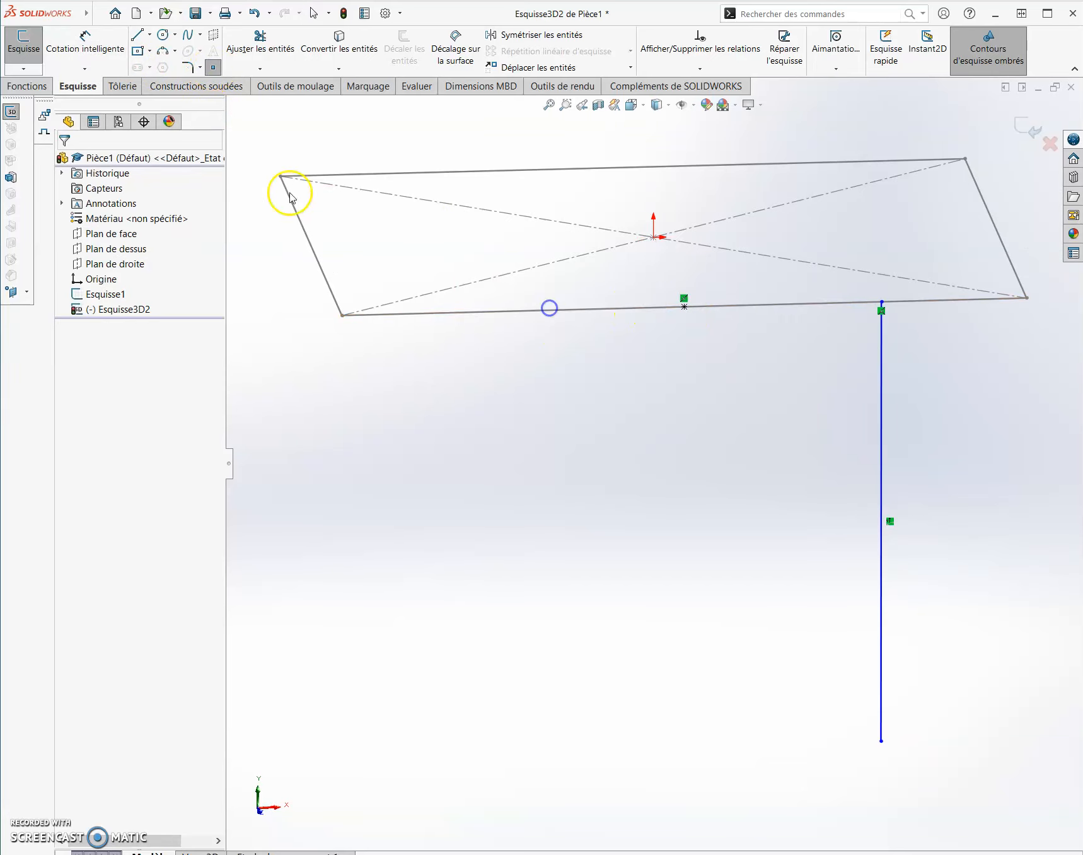
Dimension the distance between the front edge's midpoint and the vertical line at 290 mm
left_click(86, 44)
left_click(881, 377)
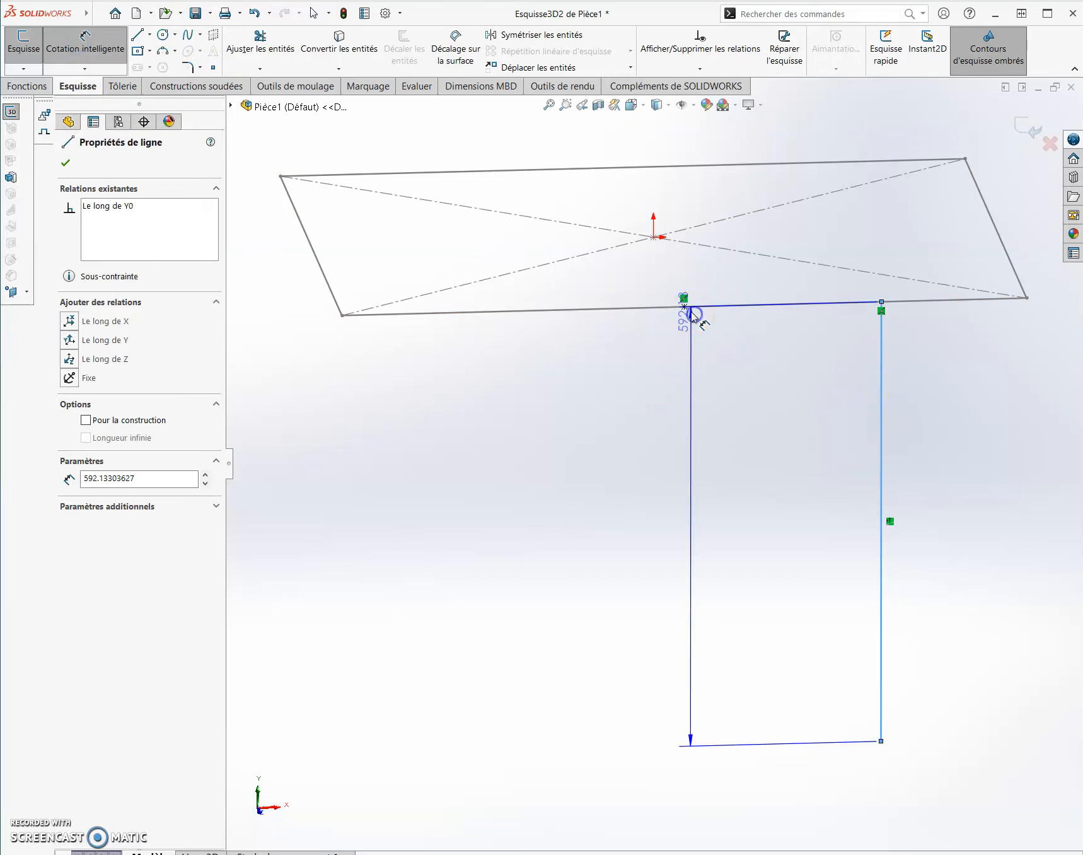
left_click(684, 307)
left_click(763, 419)
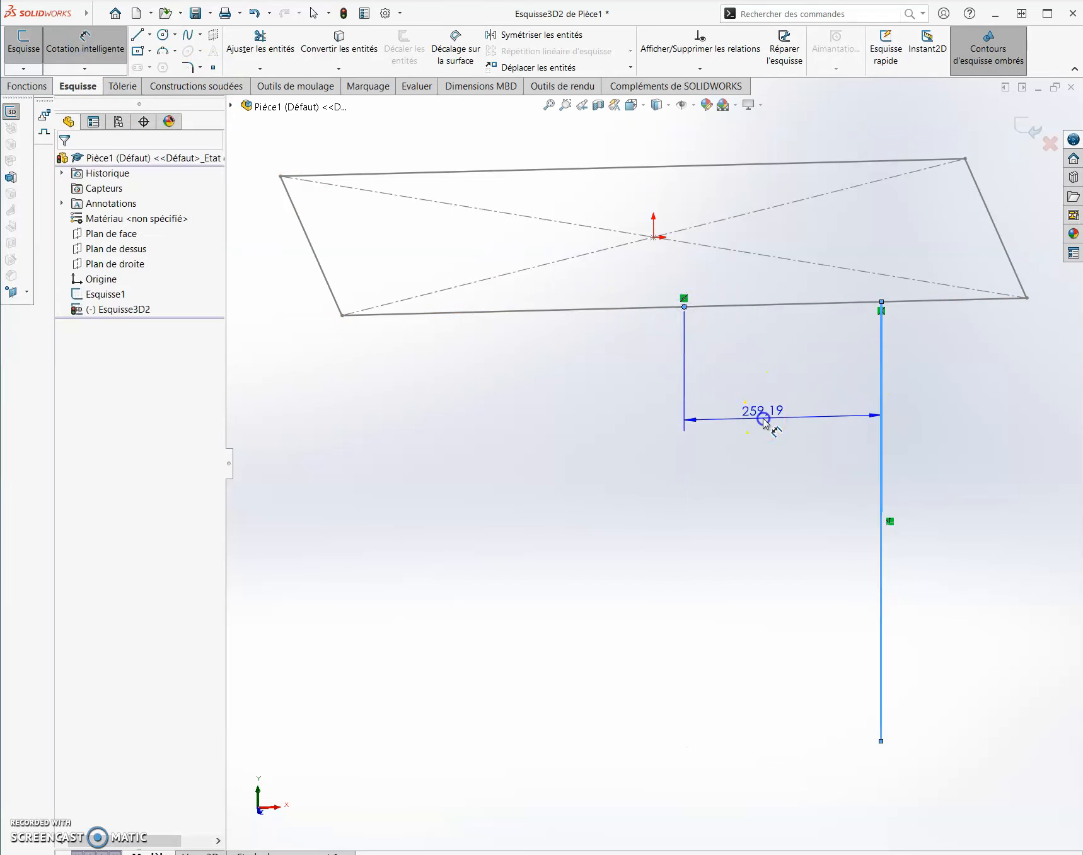
type("20")
key("Return")
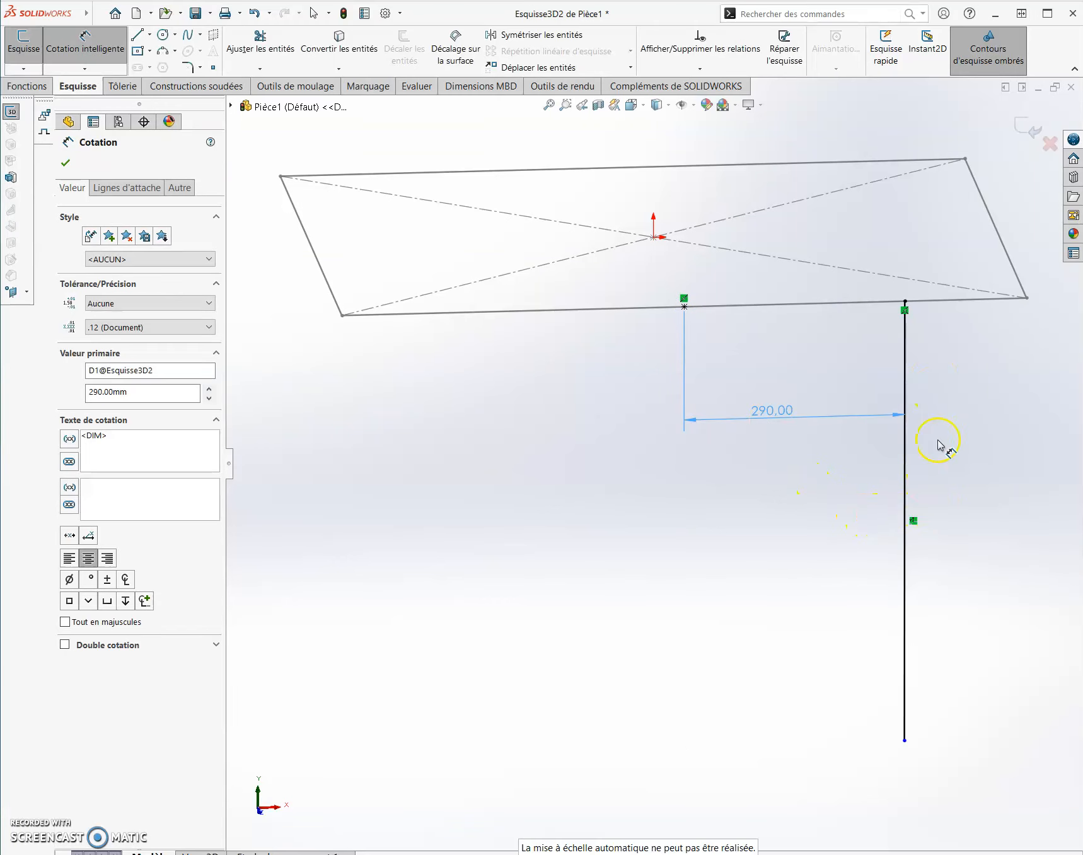
Dimension the distance from the rectangle's front edge to the vertical line's lower end at 441.90 mm
mouse_move(940, 430)
middle_mouse_down()
mouse_move(909, 389)
mouse_move(891, 460)
middle_mouse_up()
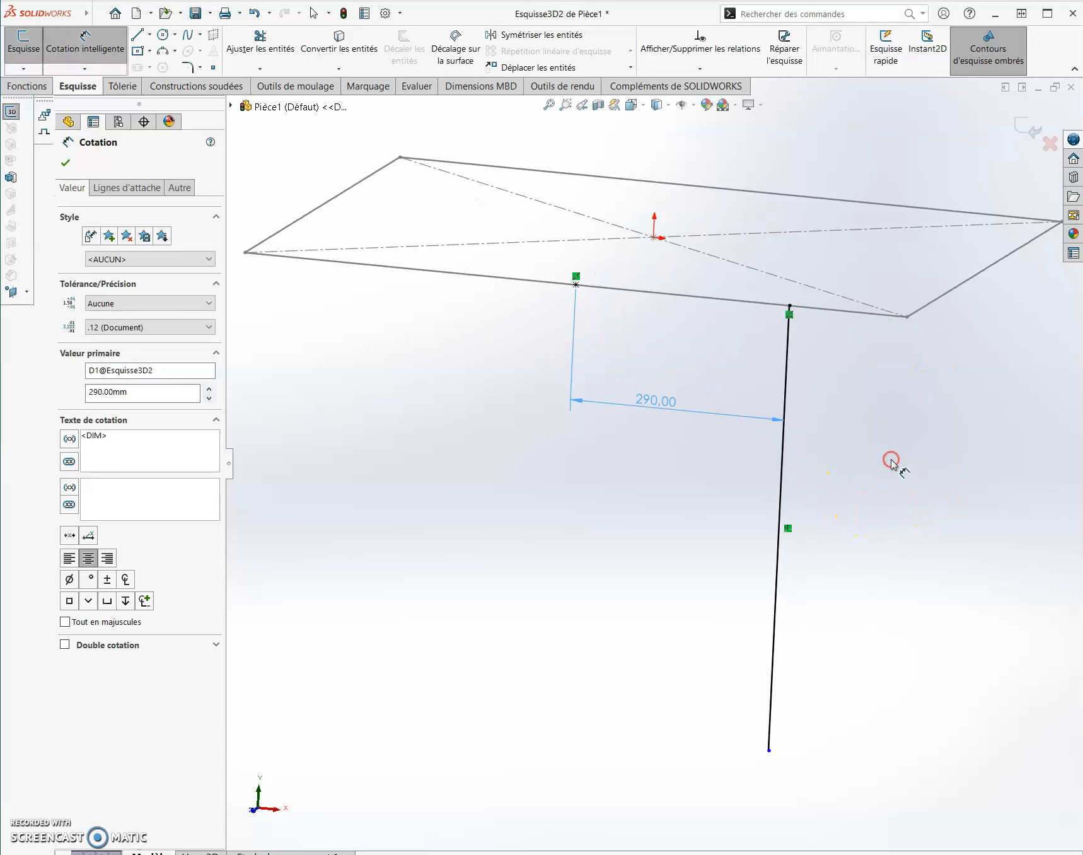
left_click(857, 315)
left_click(769, 750)
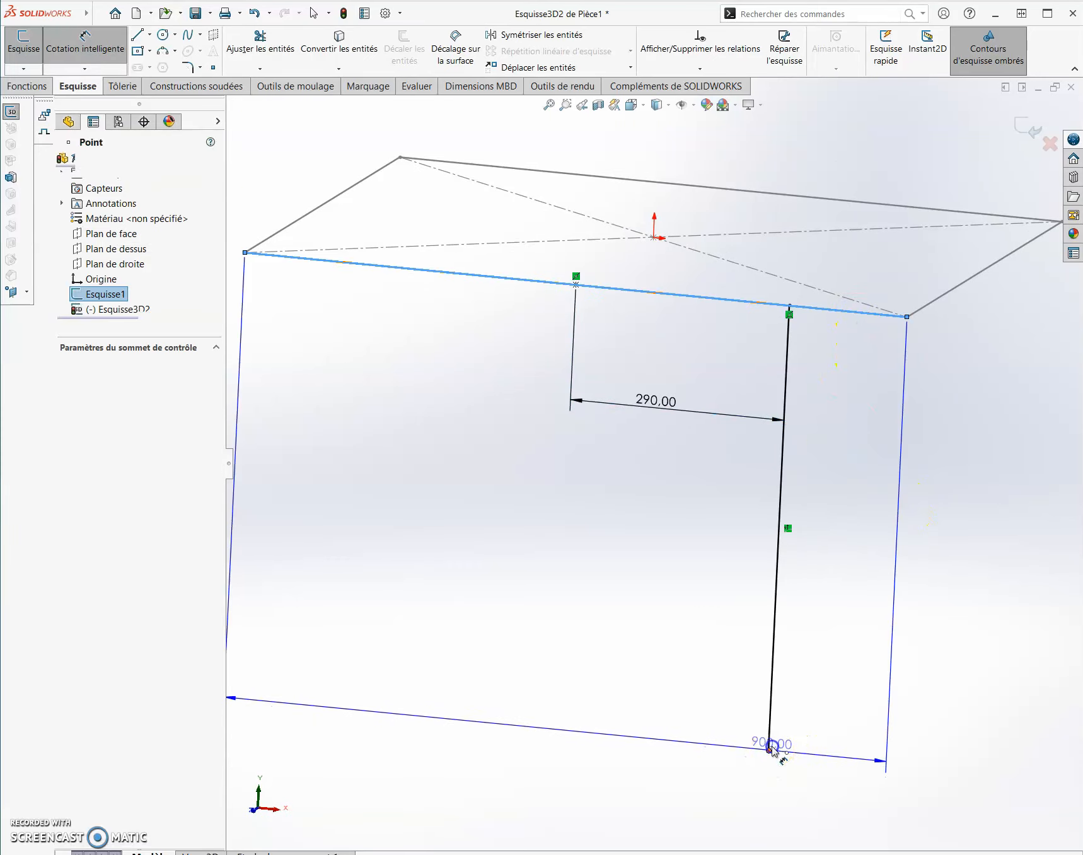
left_click(860, 578)
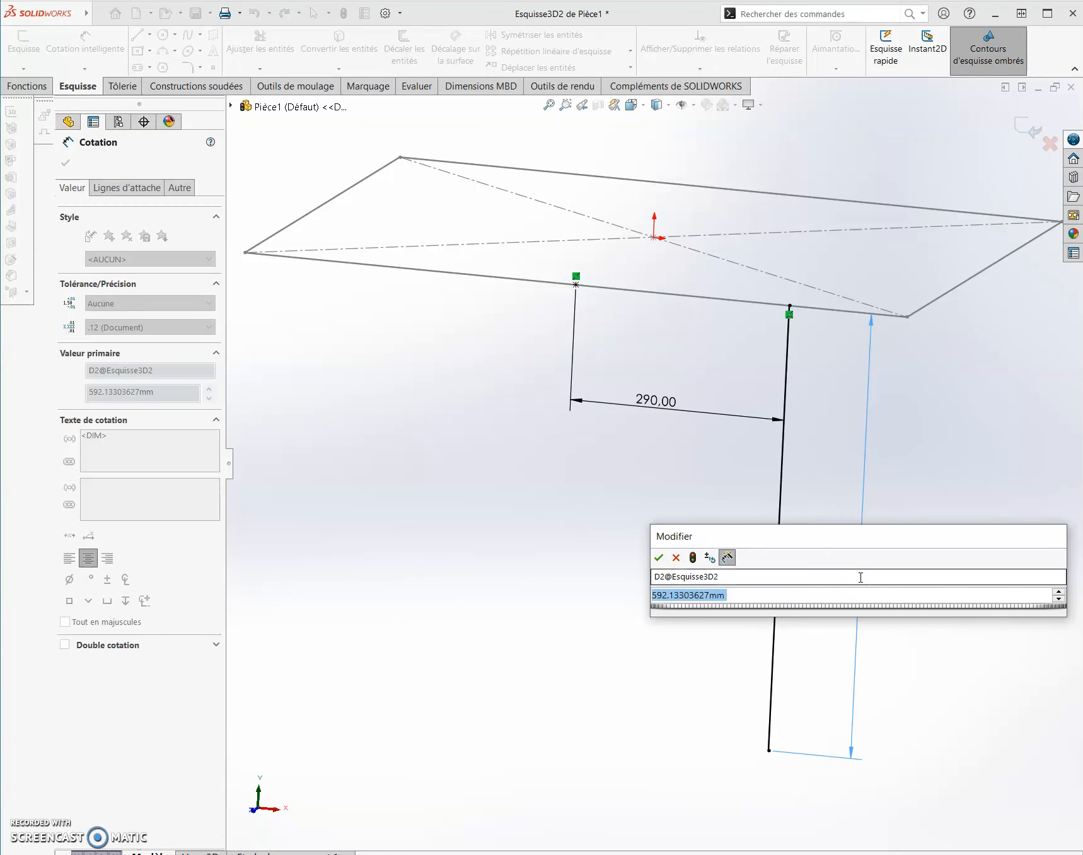
type("44")
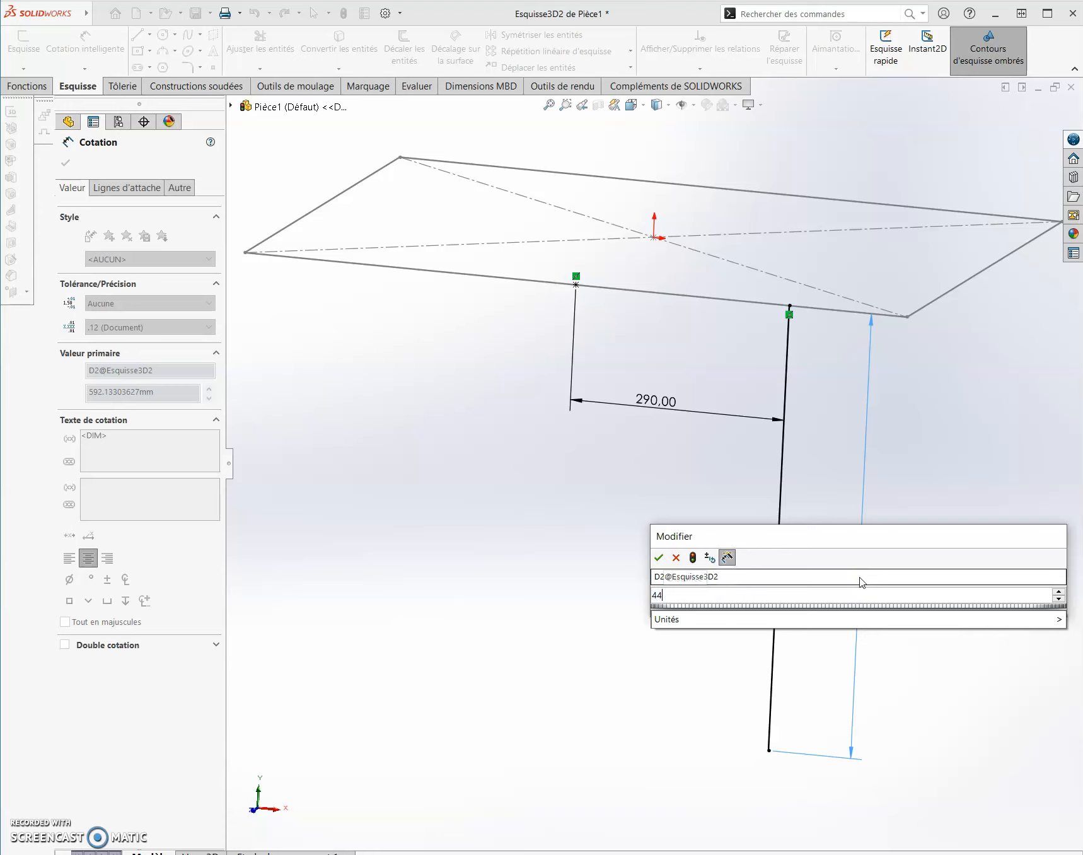
type("1,90")
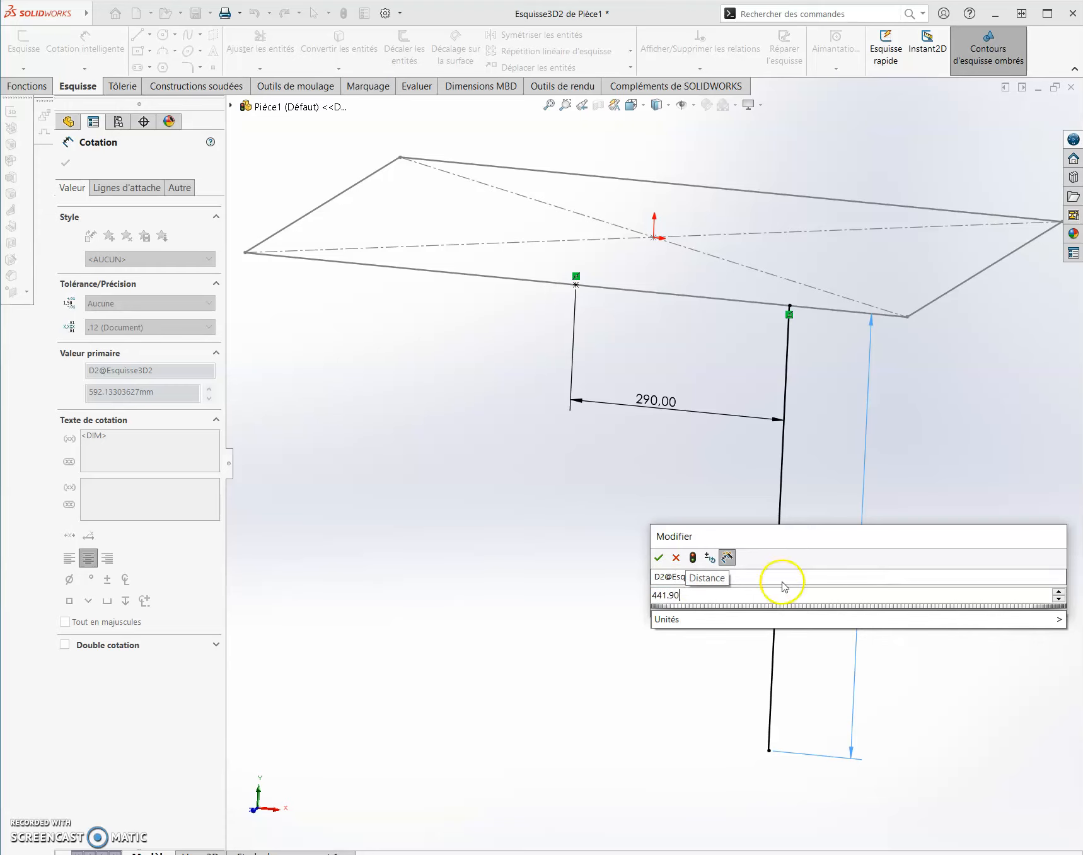
left_click(659, 557)
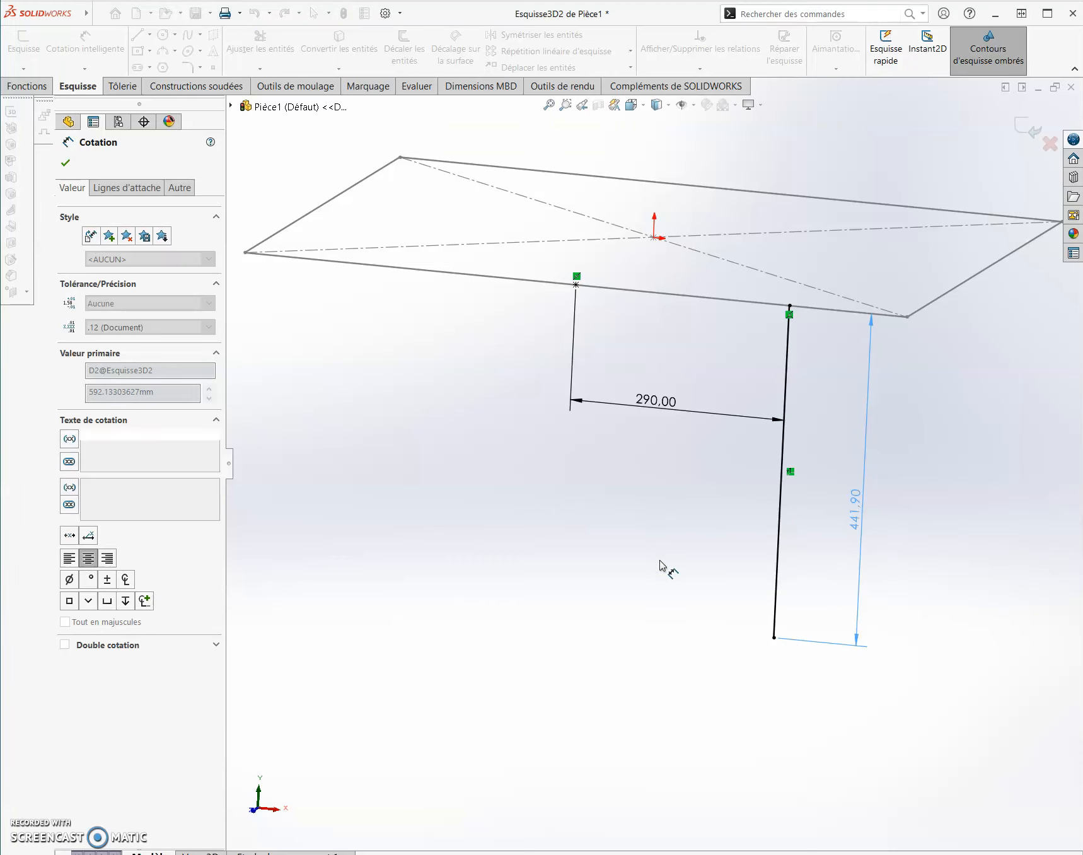
left_click(738, 557)
key("Escape")
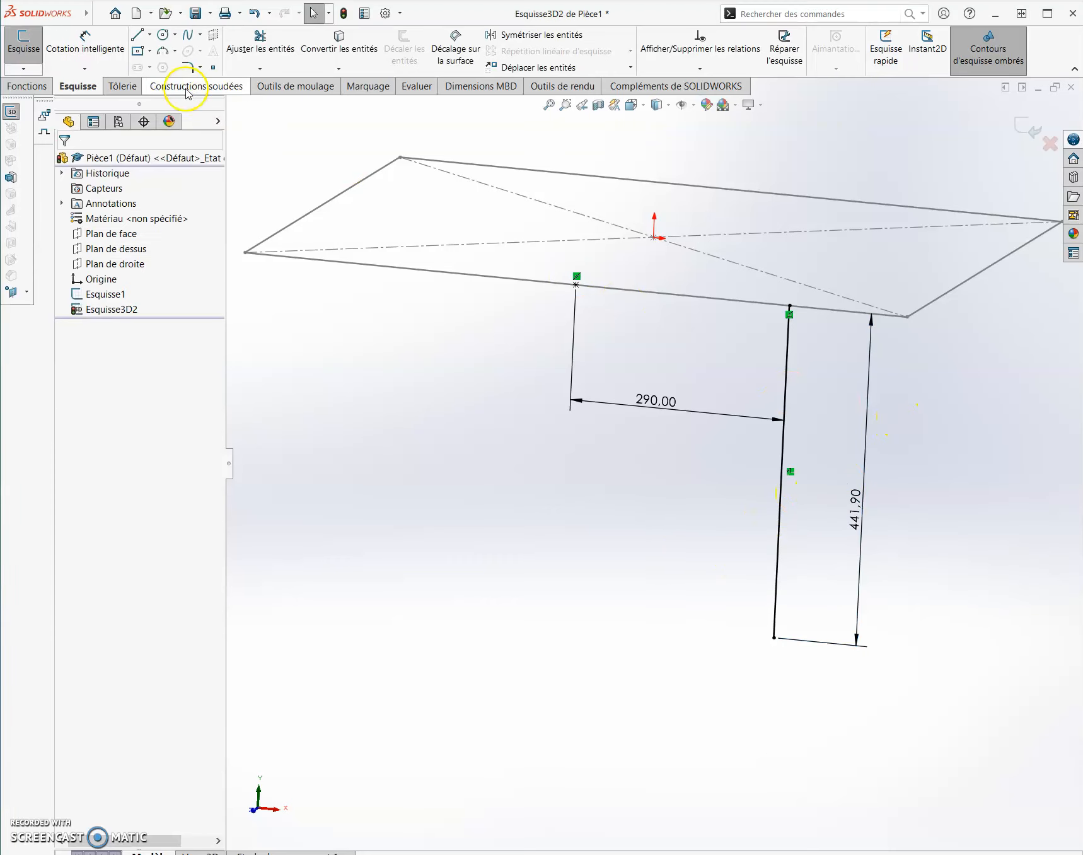
Sketch a diagonal brace line from the vertical line up to the rectangle's front edge
left_click(138, 35)
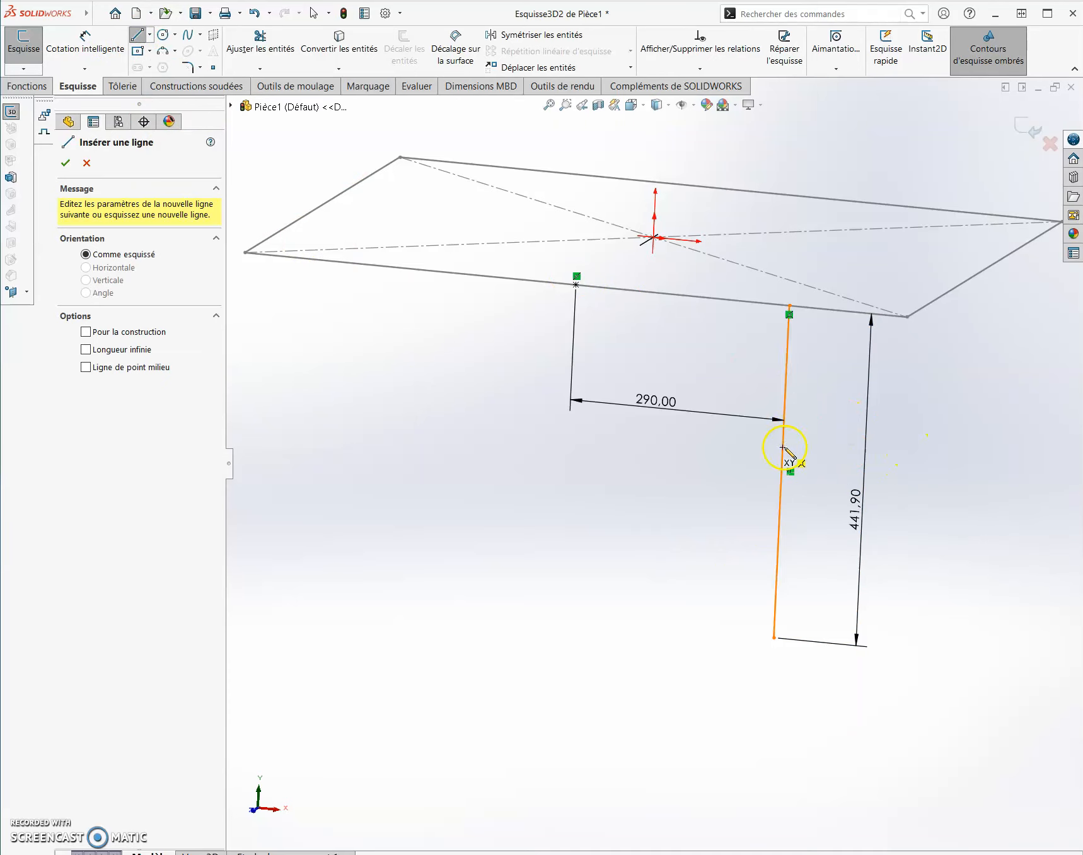
left_click(780, 502)
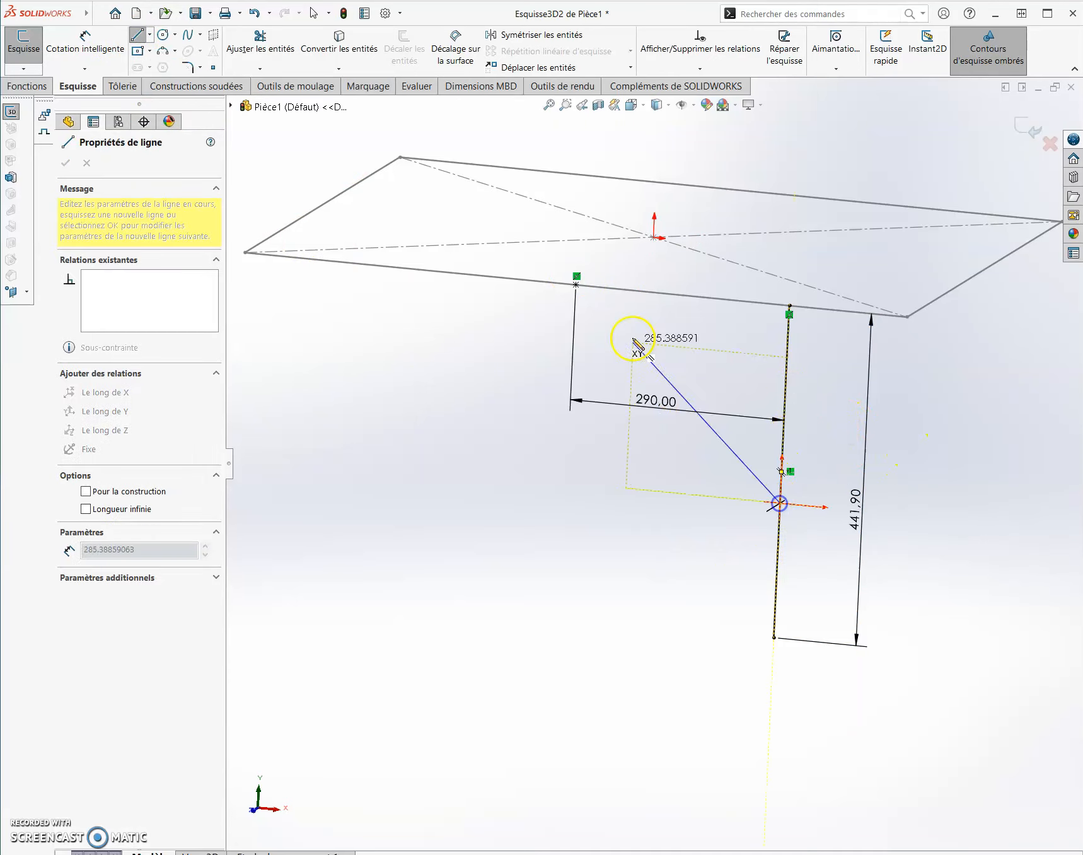
left_click(642, 292)
key("Escape")
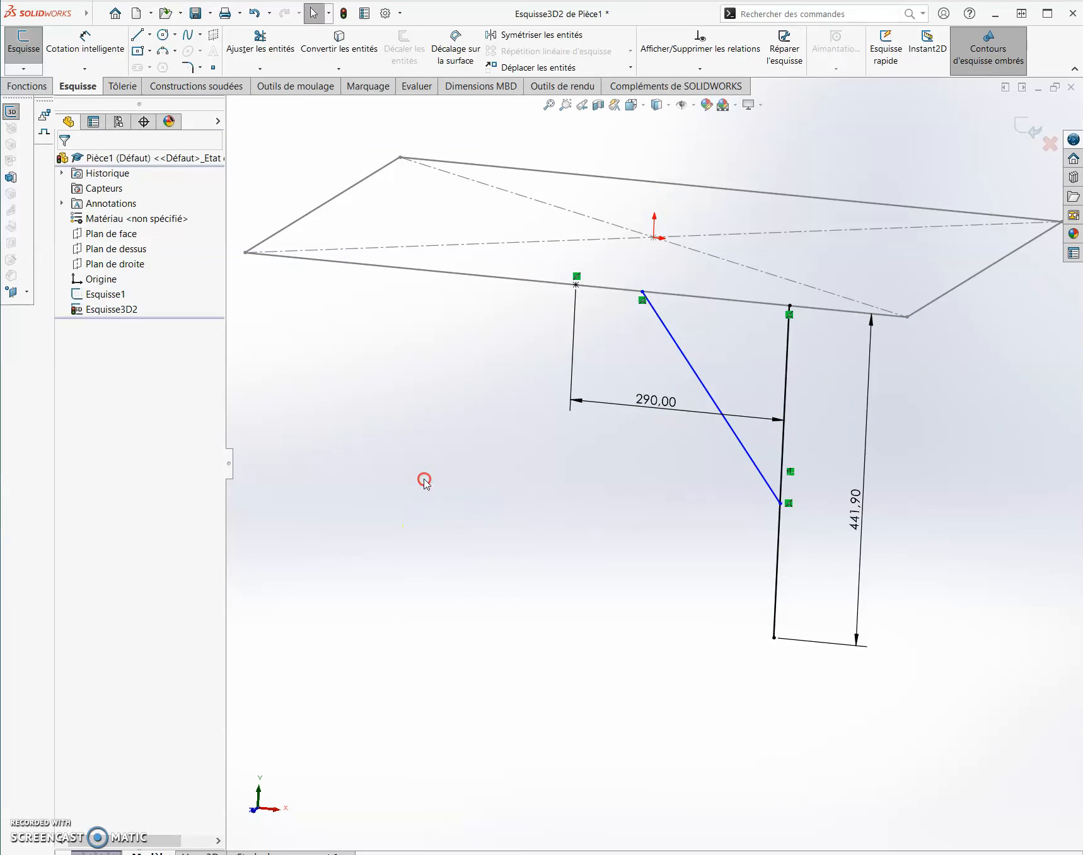
Dimension the angle between the diagonal brace and the vertical line at 45°
right_click_drag(423, 476, 423, 391)
left_click(696, 374)
left_click(785, 356)
left_click(745, 347)
type("45")
key("Return")
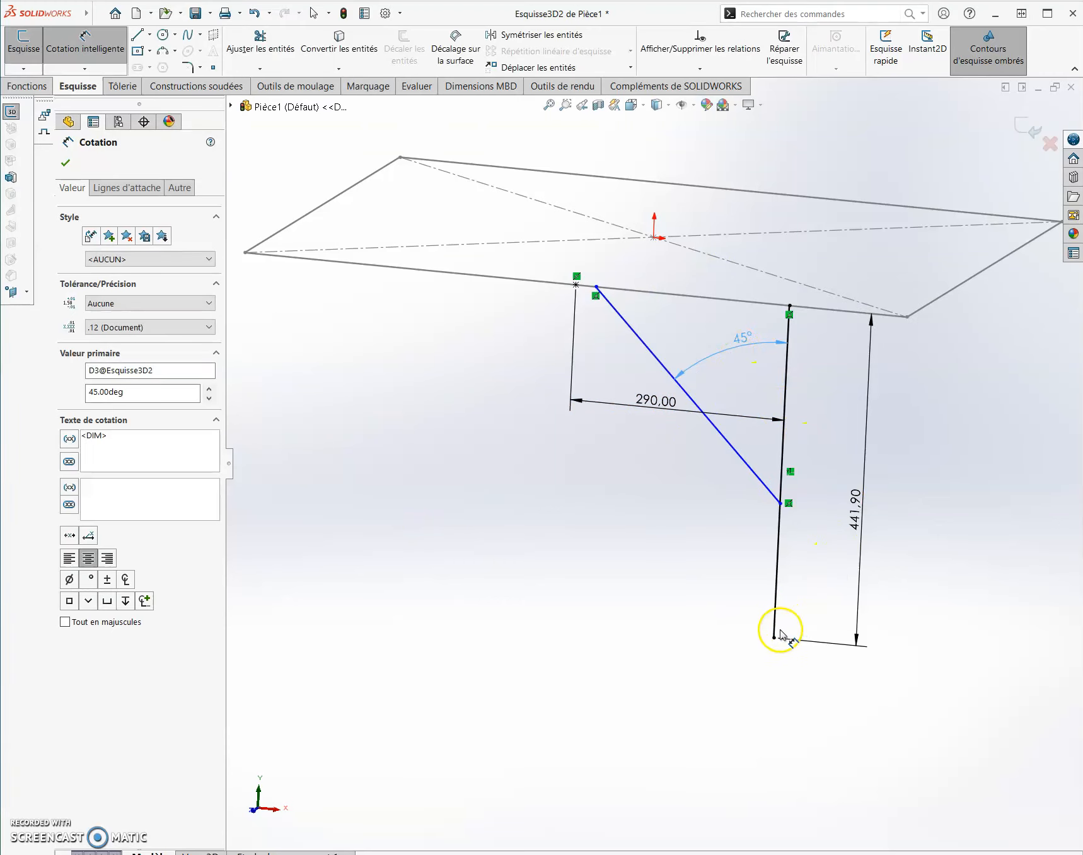
Dimension the distance from the vertical line's lower end to the brace's lower endpoint at 254 mm and close the 3D sketch
left_click(774, 637)
left_click(780, 504)
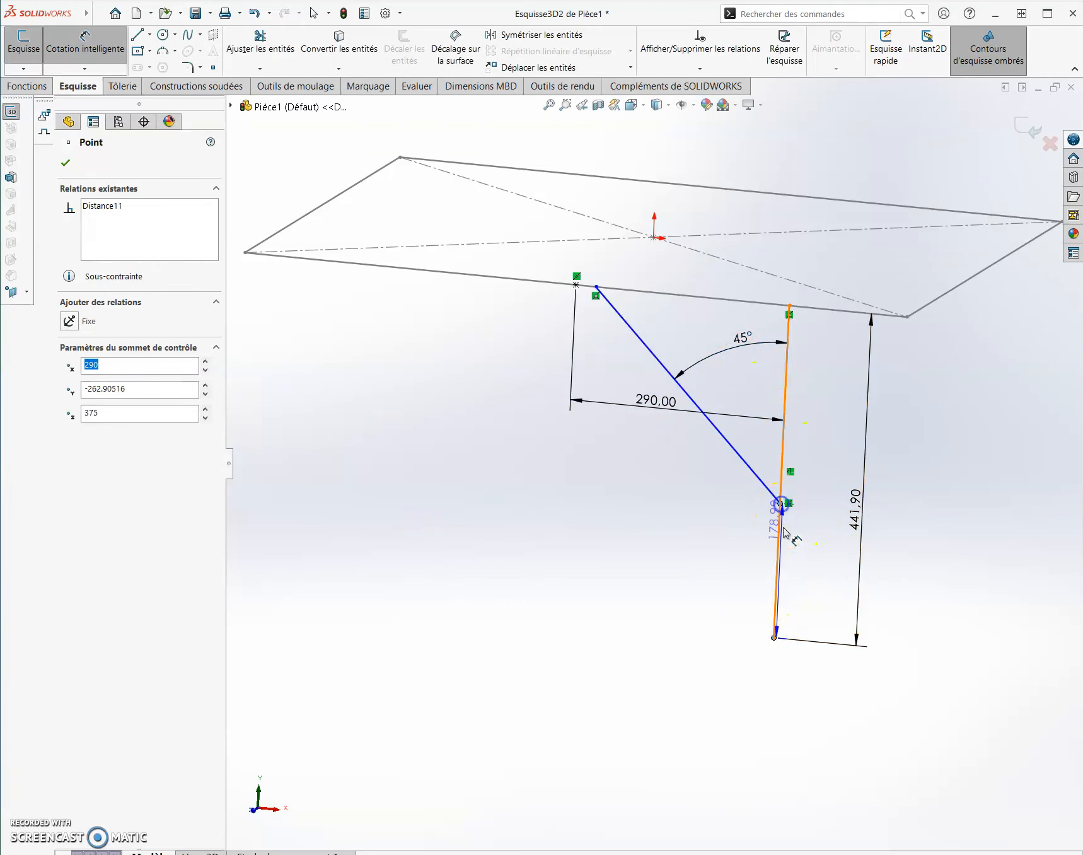
left_click(820, 565)
type("254")
key("Return")
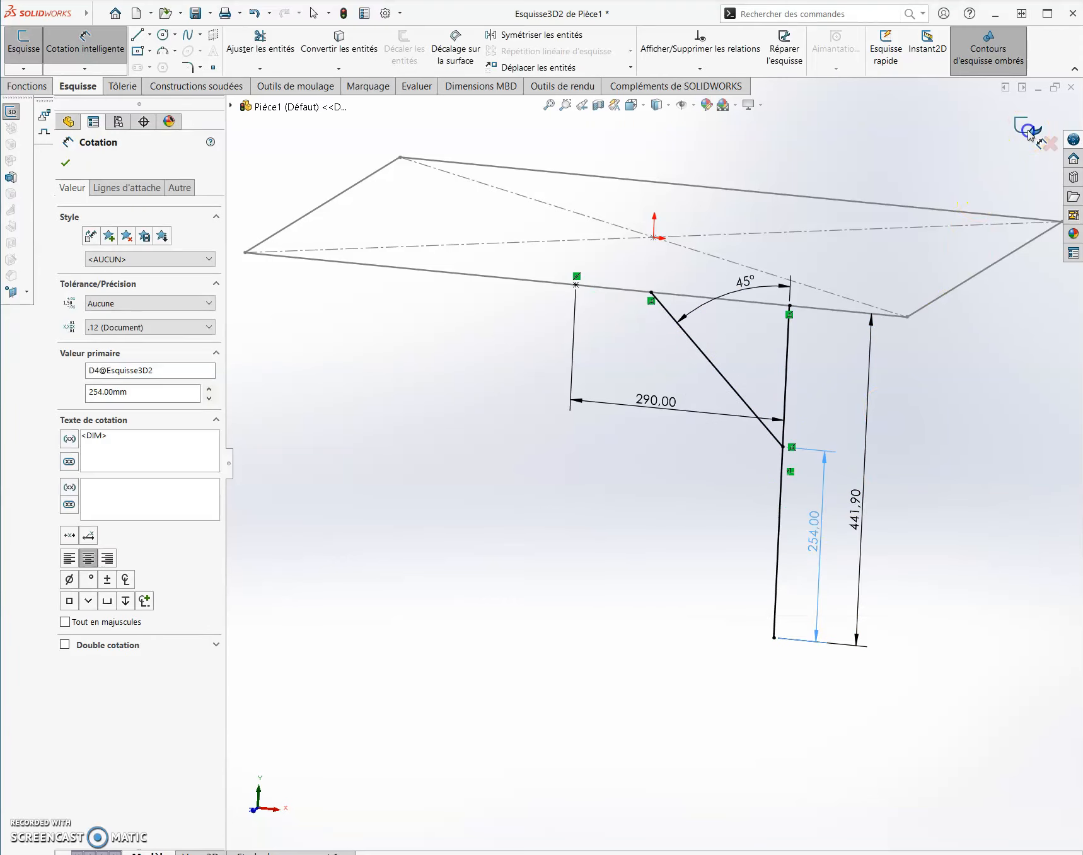
left_click(1027, 129)
scroll(914, 385, "down", 2)
scroll(876, 411, "down", 1)
left_click(875, 413)
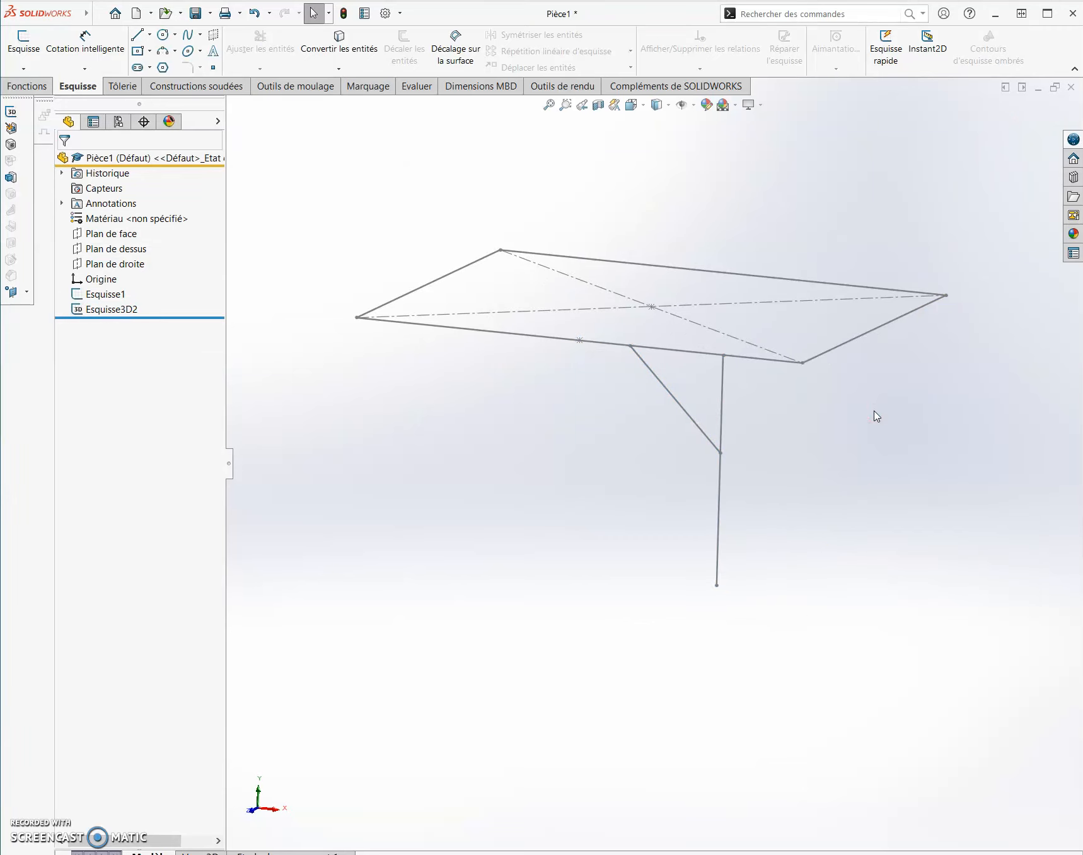
Create a weldment and start a structural member using the ansi pouces standard, tube carré type, and size 3 x 3 x 0.25
left_click(195, 86)
left_click(60, 51)
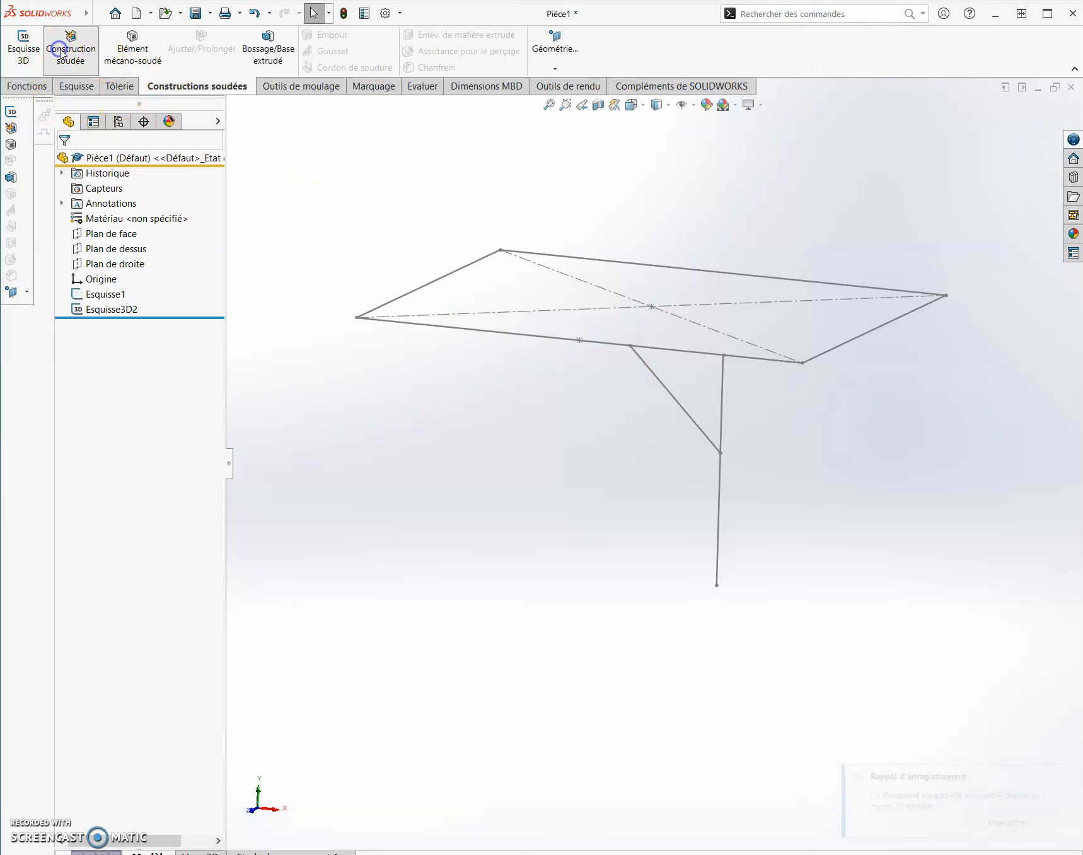
left_click(133, 44)
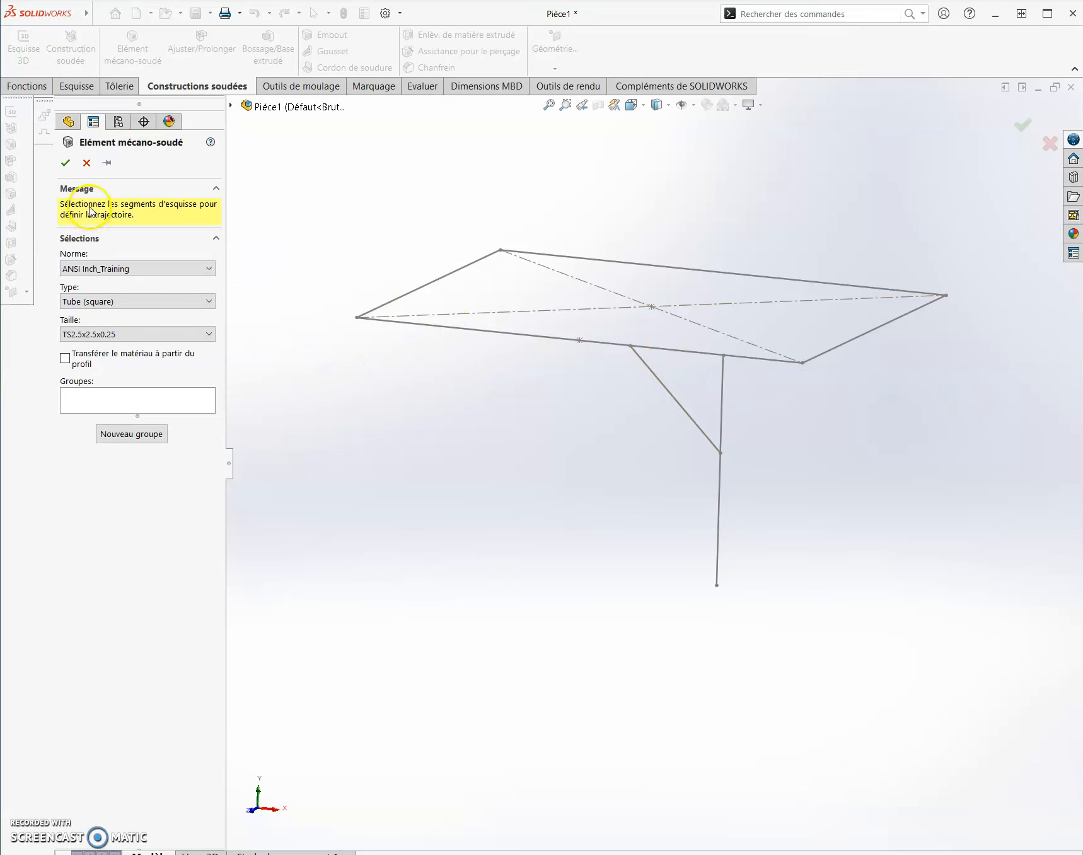
left_click(152, 270)
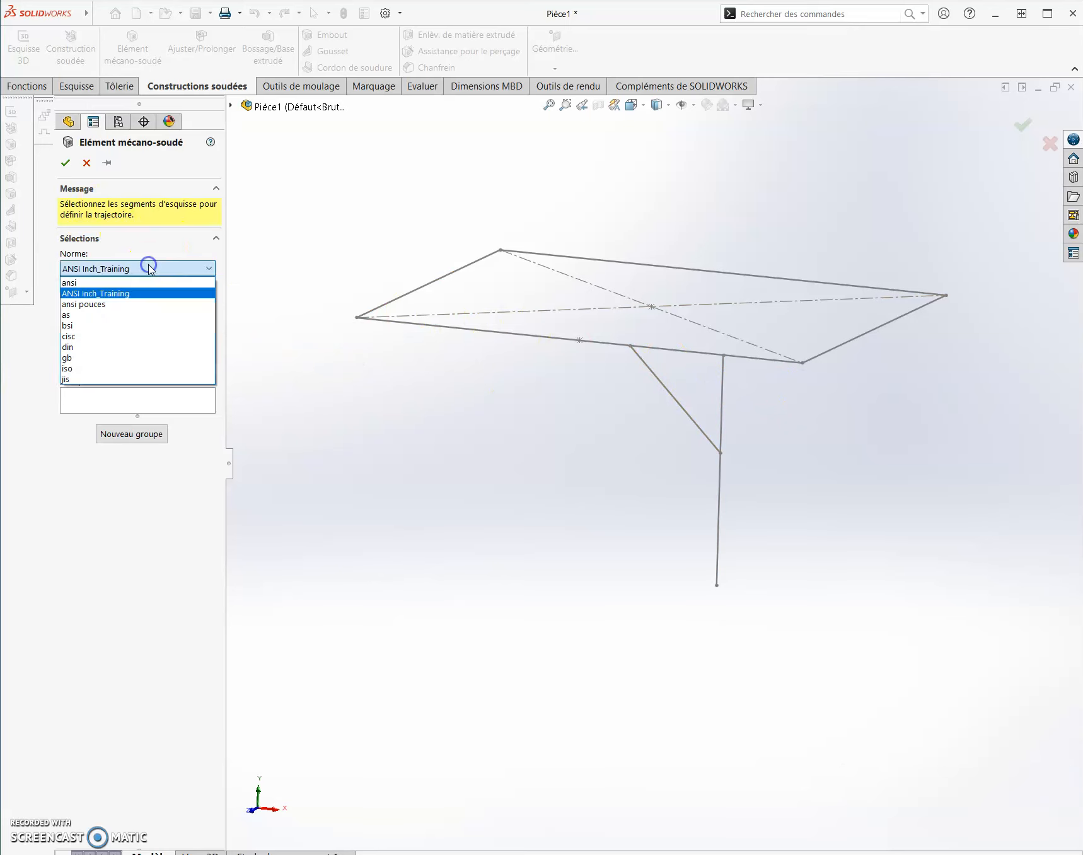
left_click(150, 304)
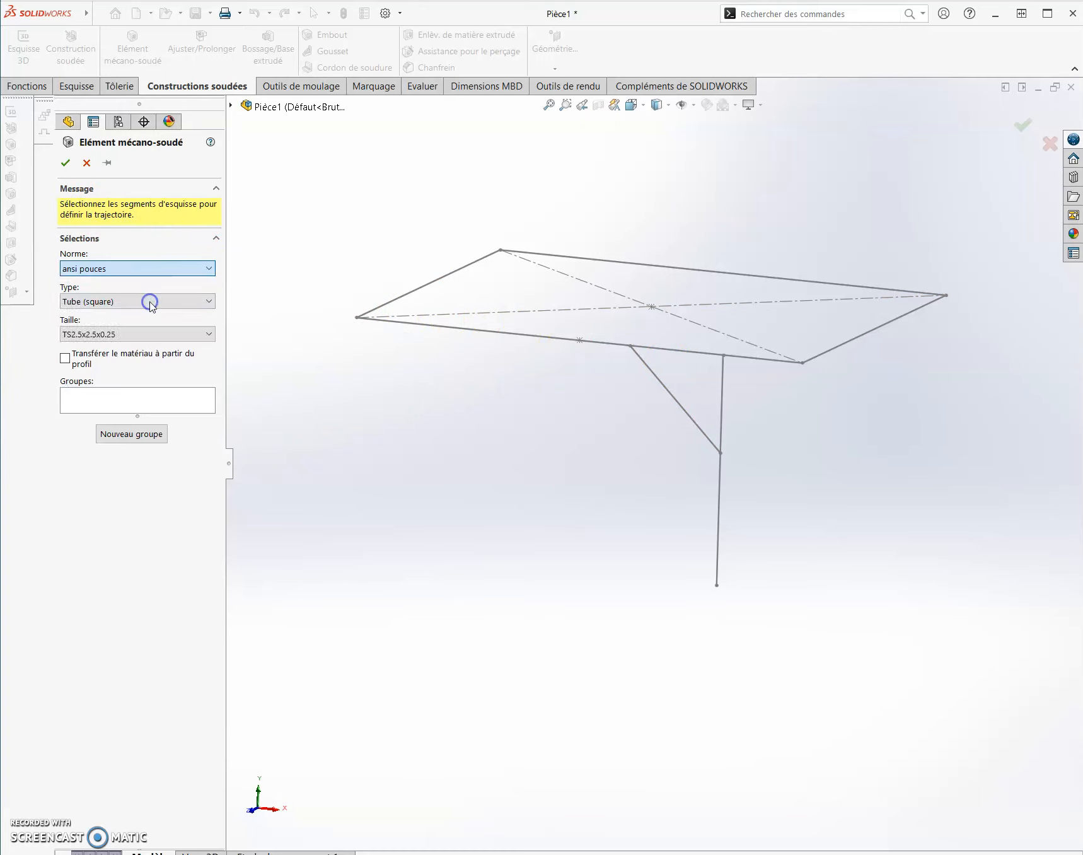
left_click(156, 300)
left_click(166, 347)
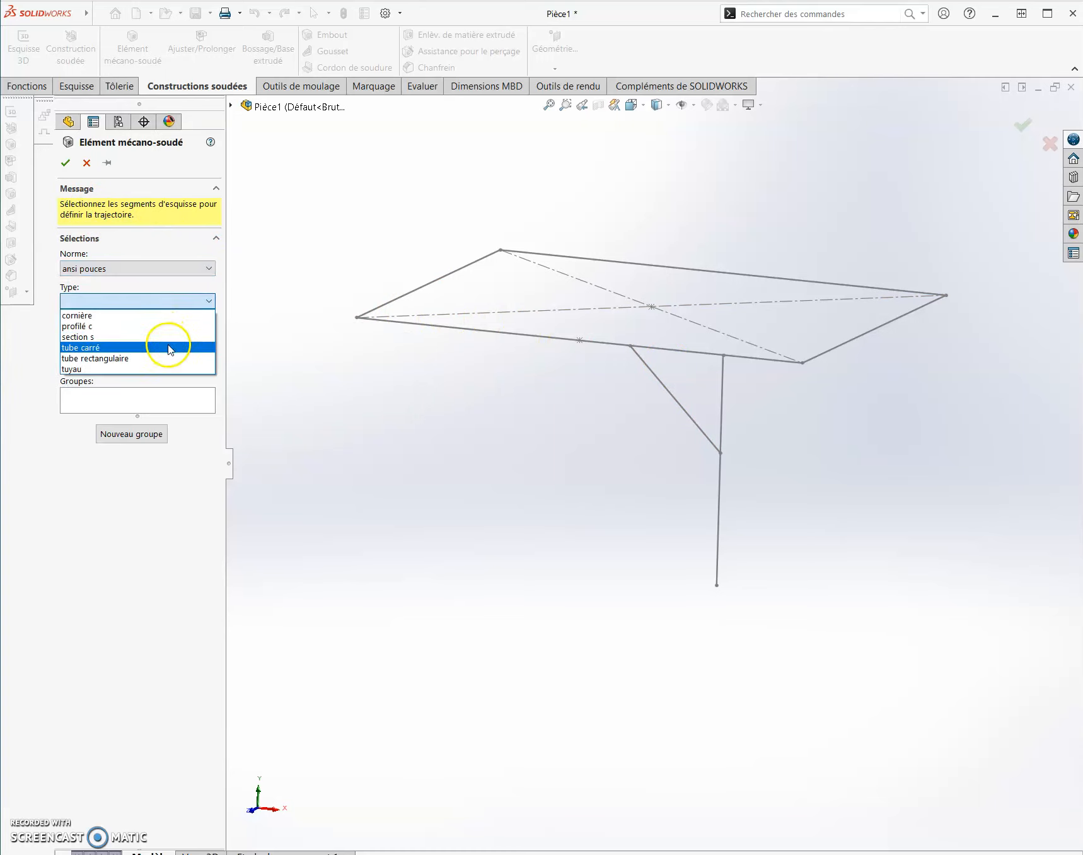
left_click(183, 335)
left_click(181, 362)
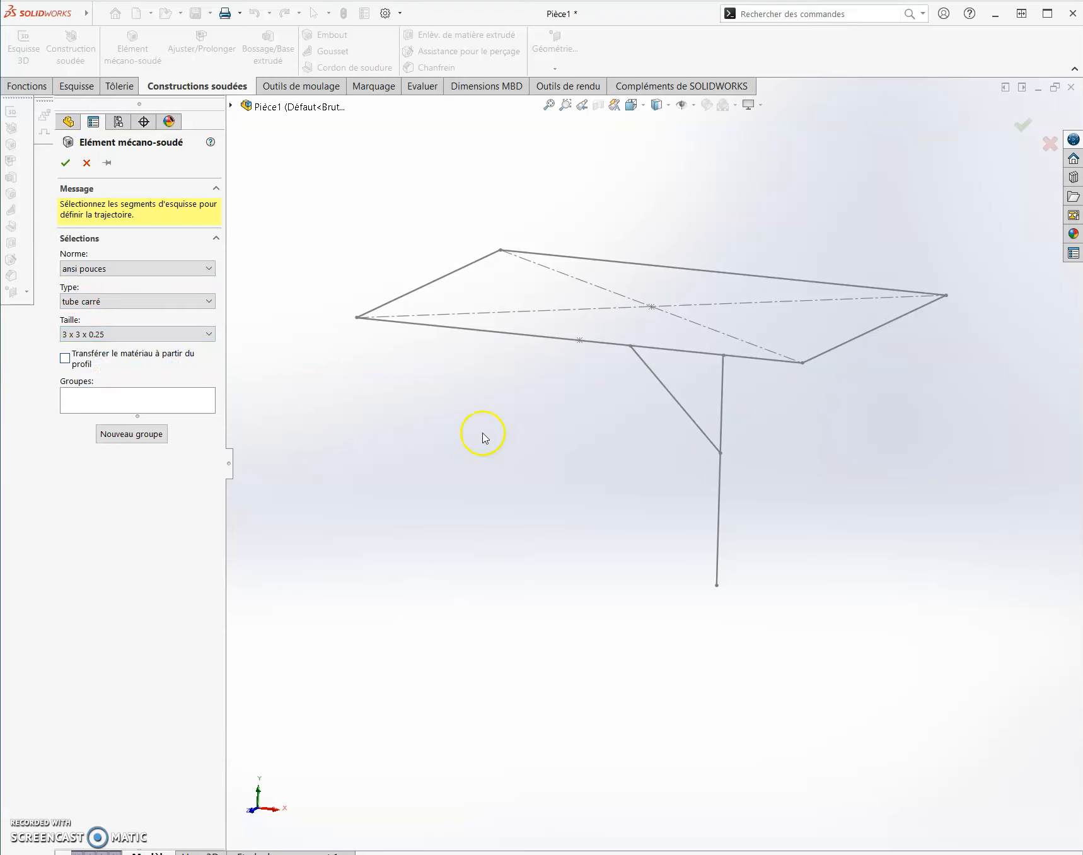
Add the rectangle's left edge as the first path segment and locate the profile by its bottom midpoint
middle_click_drag(517, 421, 499, 434)
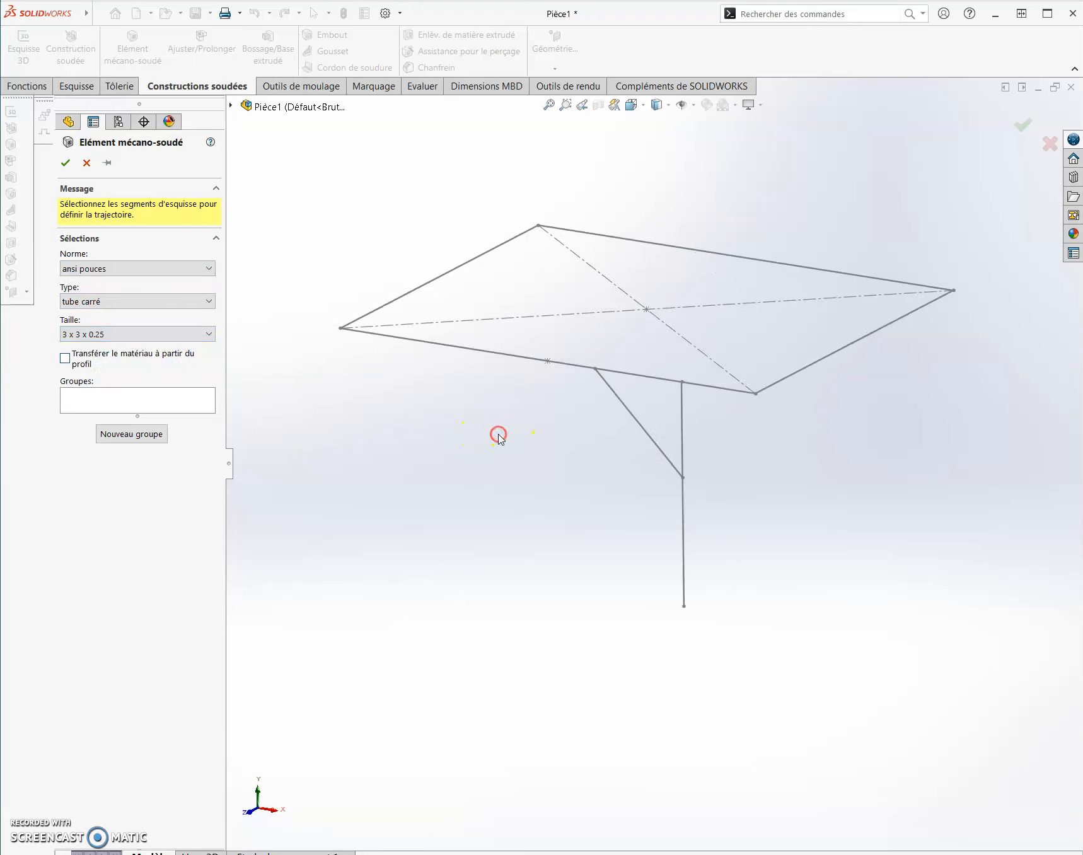
left_click(480, 256)
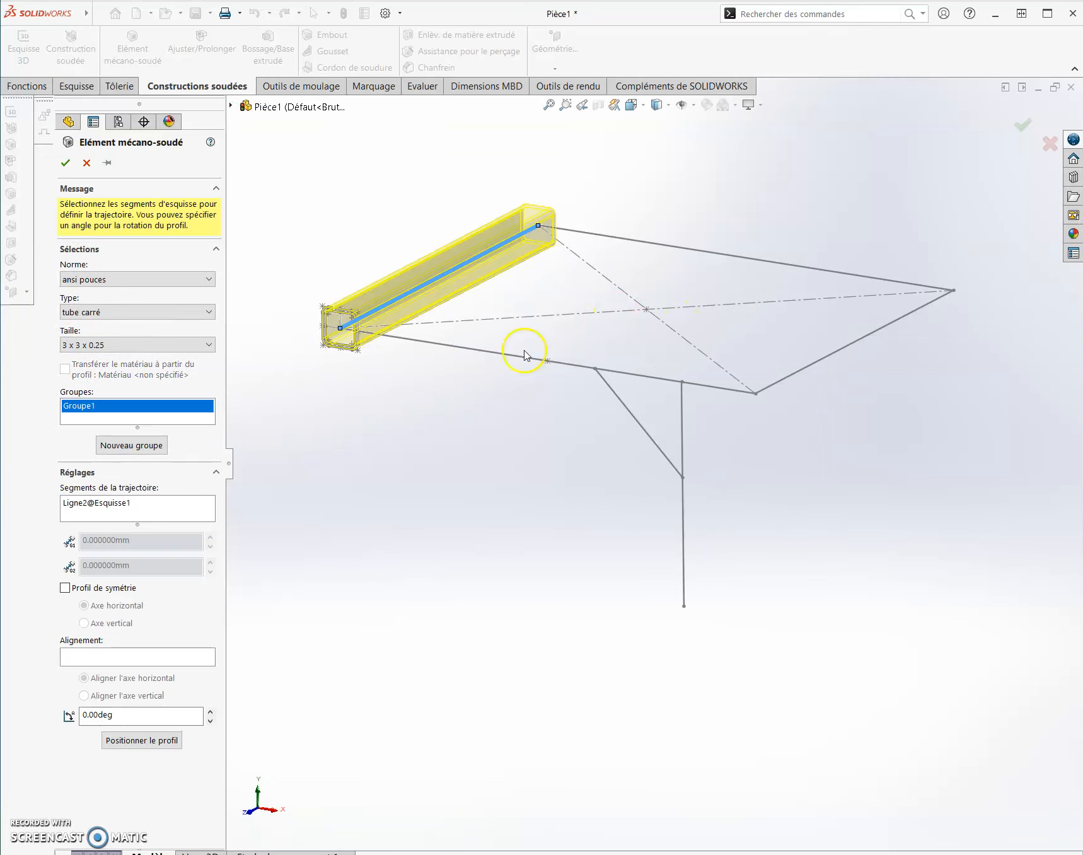
left_click(111, 739)
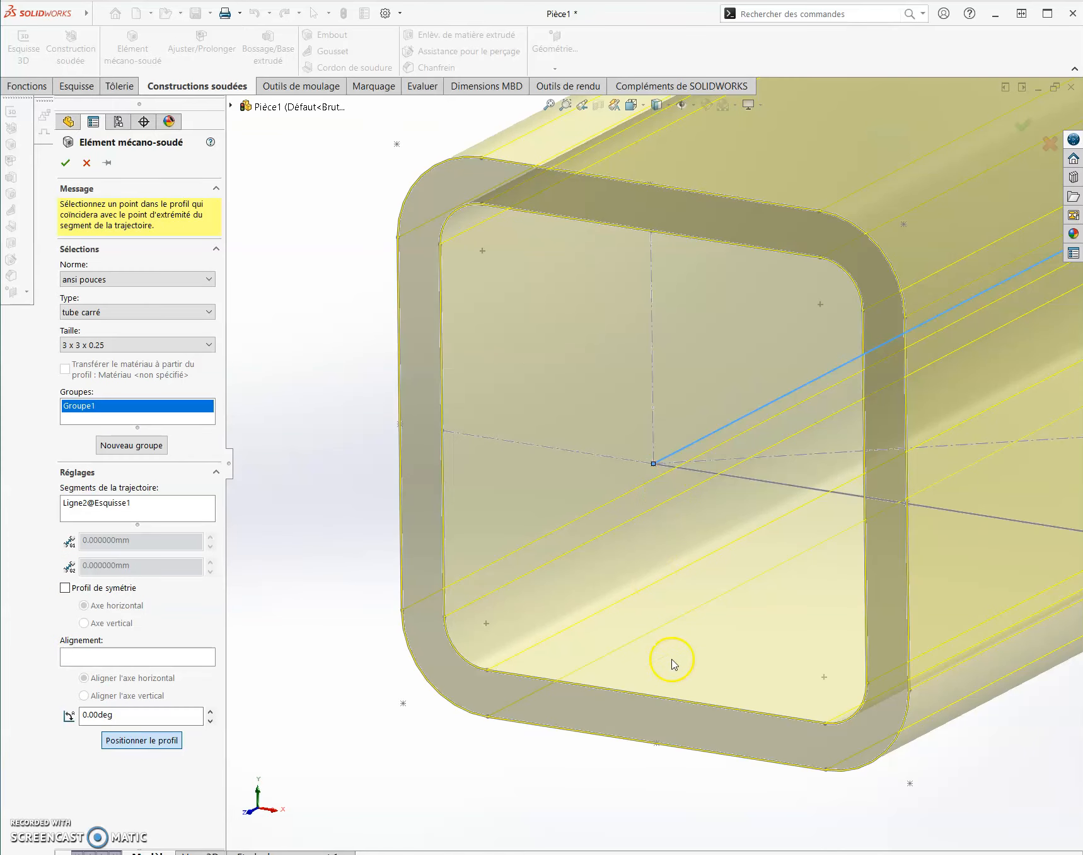
left_click(657, 743)
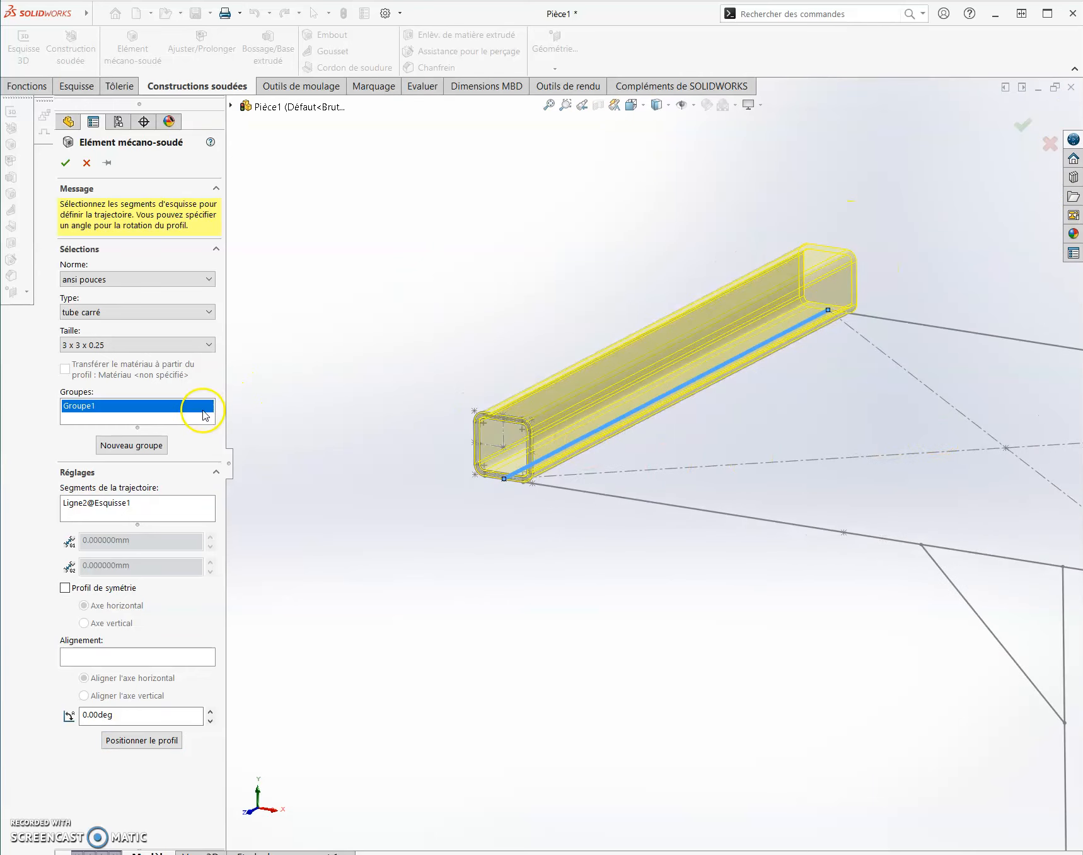
Add the rectangle's front, back and right edges to the same structural member group
left_click(203, 415)
left_click(664, 508)
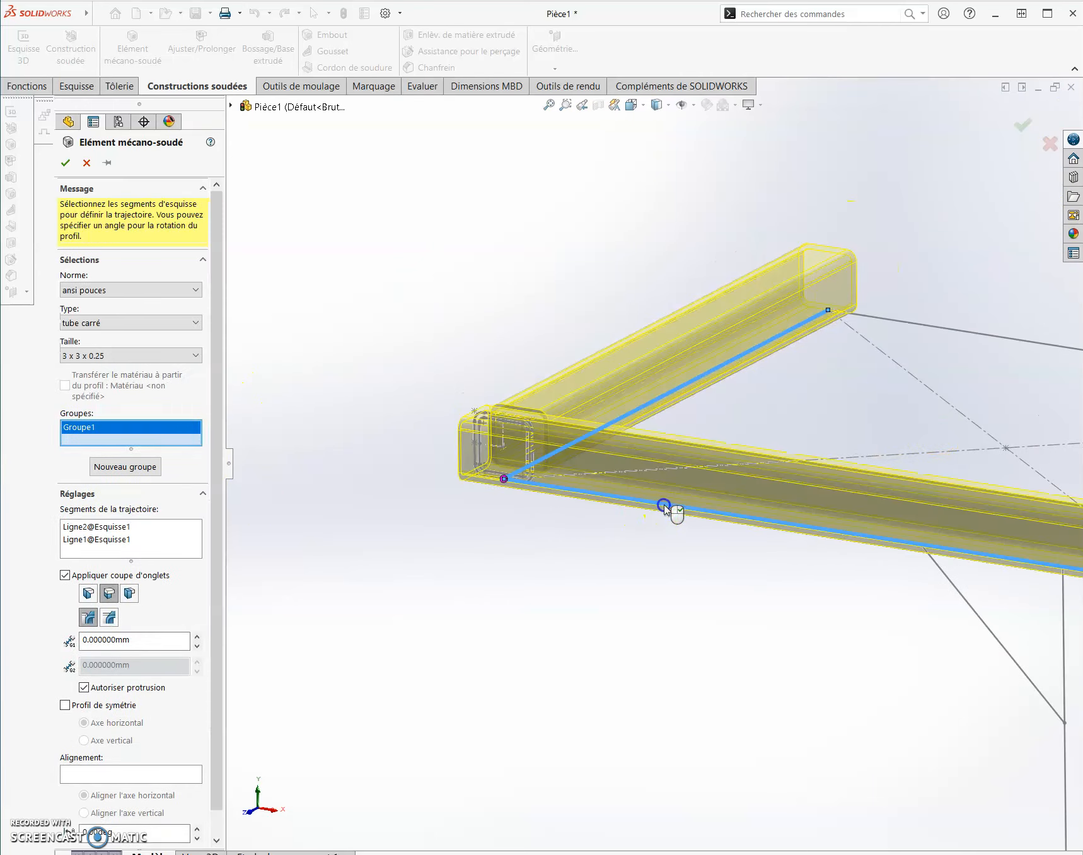
left_click(948, 332)
scroll(938, 407, "up", 4)
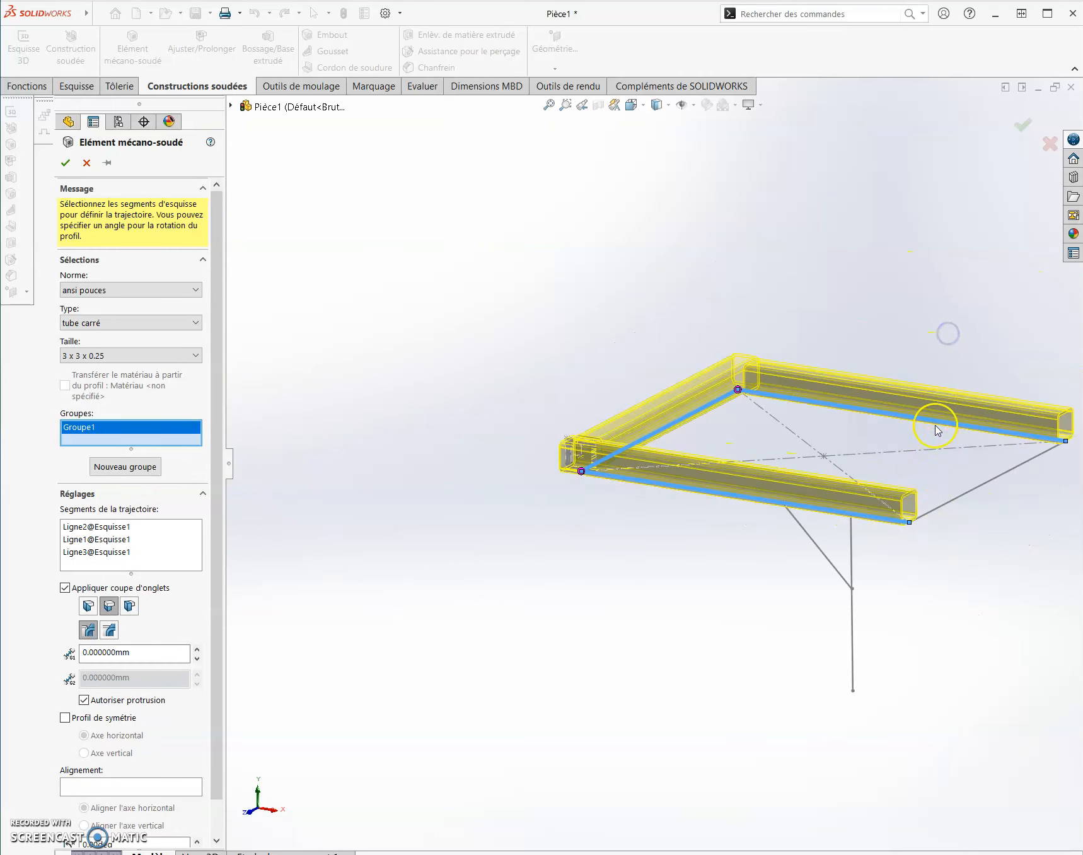
left_click(995, 485)
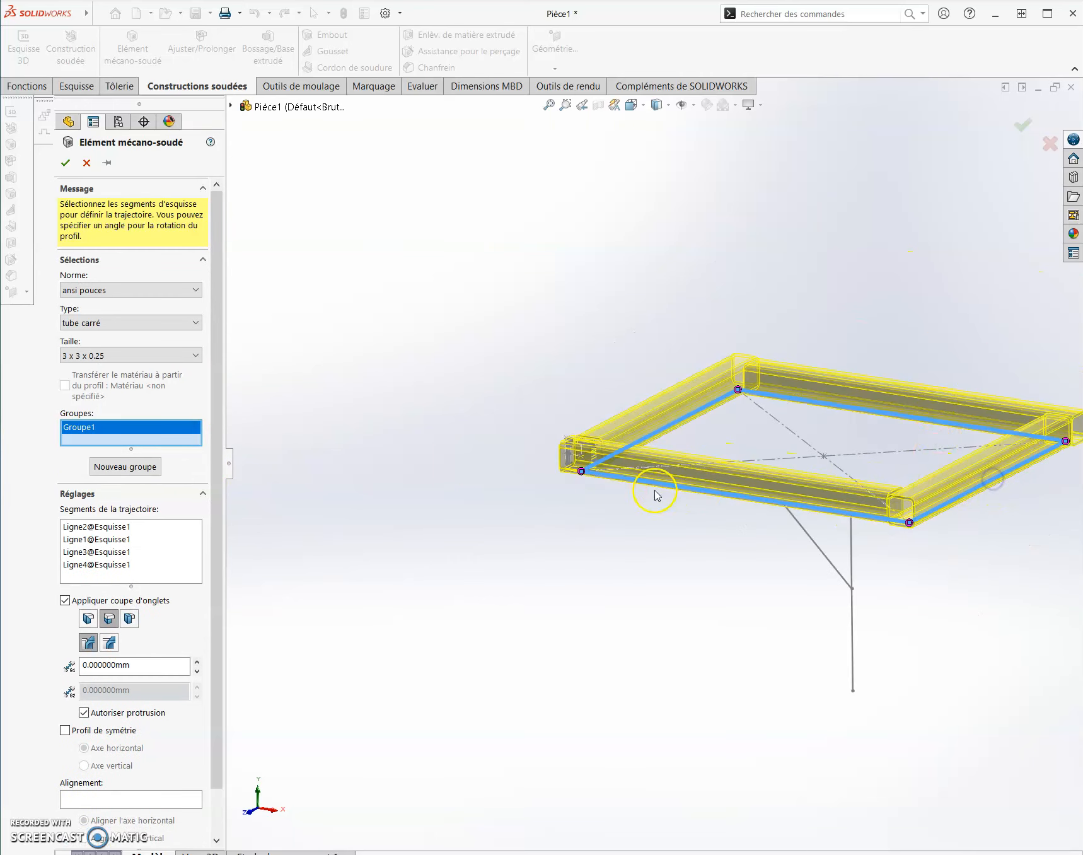
Change the front-left corner treatment to an end butt with the left side tube running through
scroll(568, 476, "down", 3)
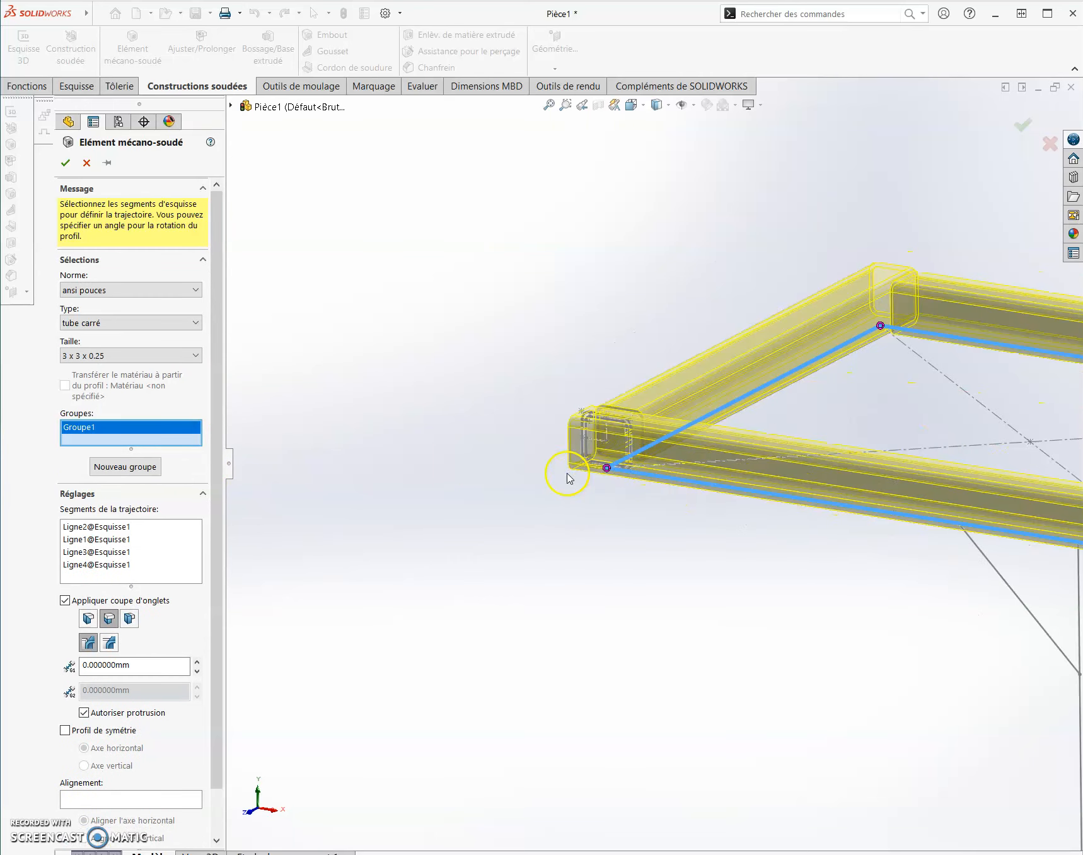
left_click(608, 469)
left_click_drag(820, 276, 331, 176)
left_click(282, 281)
left_click(313, 278)
scroll(863, 414, "up", 2)
middle_click_drag(892, 407, 905, 492)
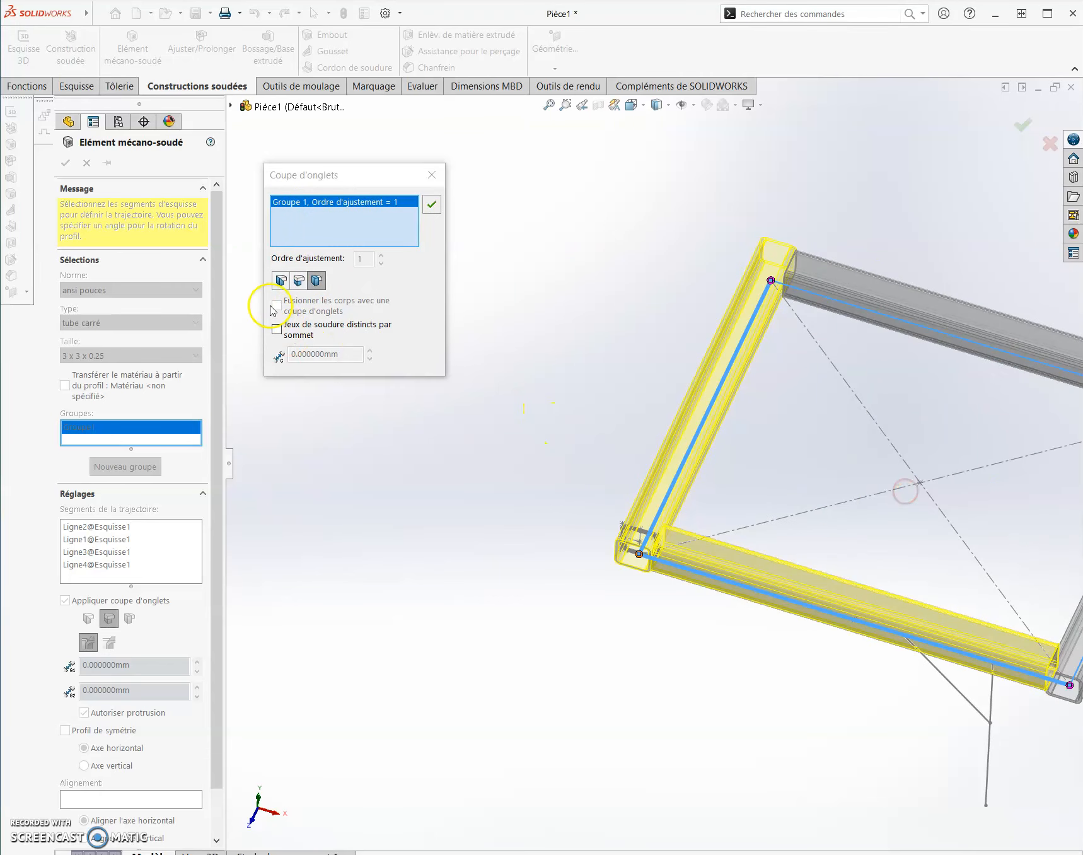
left_click(429, 205)
Change the back-right corner treatment to an end butt with the right side tube running through
scroll(815, 394, "up", 3)
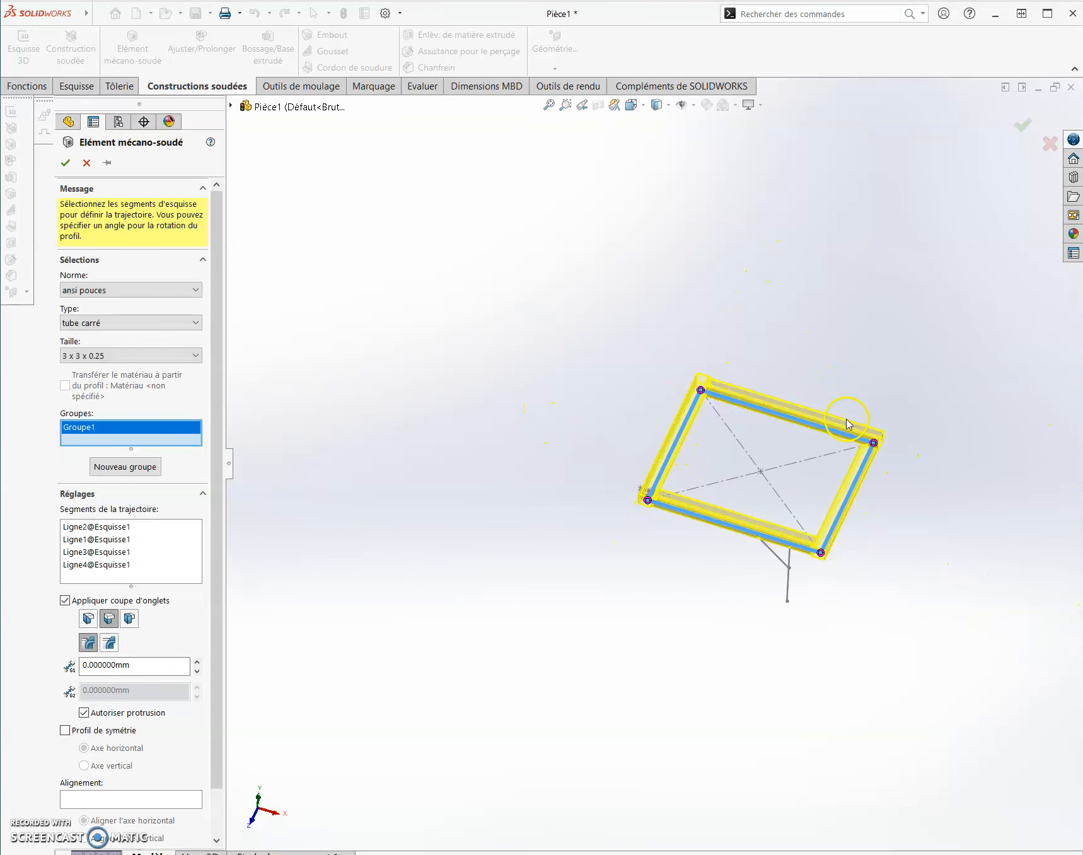
scroll(851, 467, "down", 3)
left_click(859, 473)
left_click(349, 353)
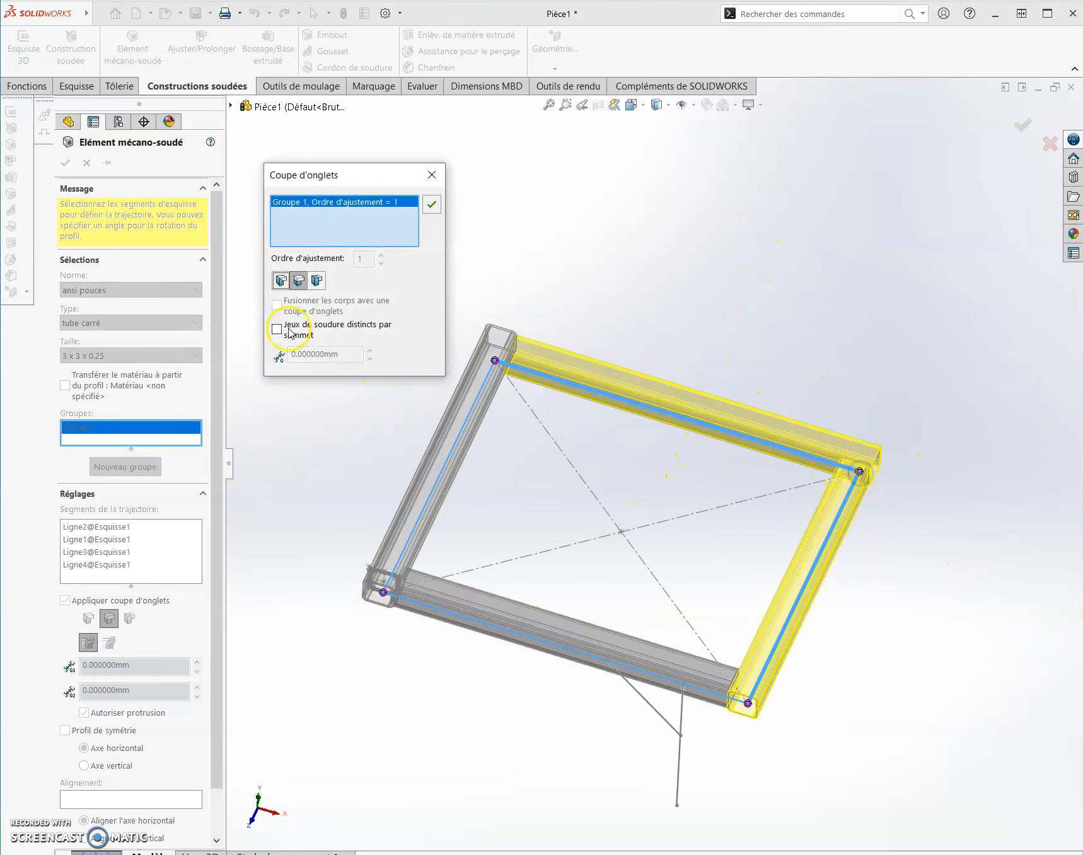
left_click(316, 282)
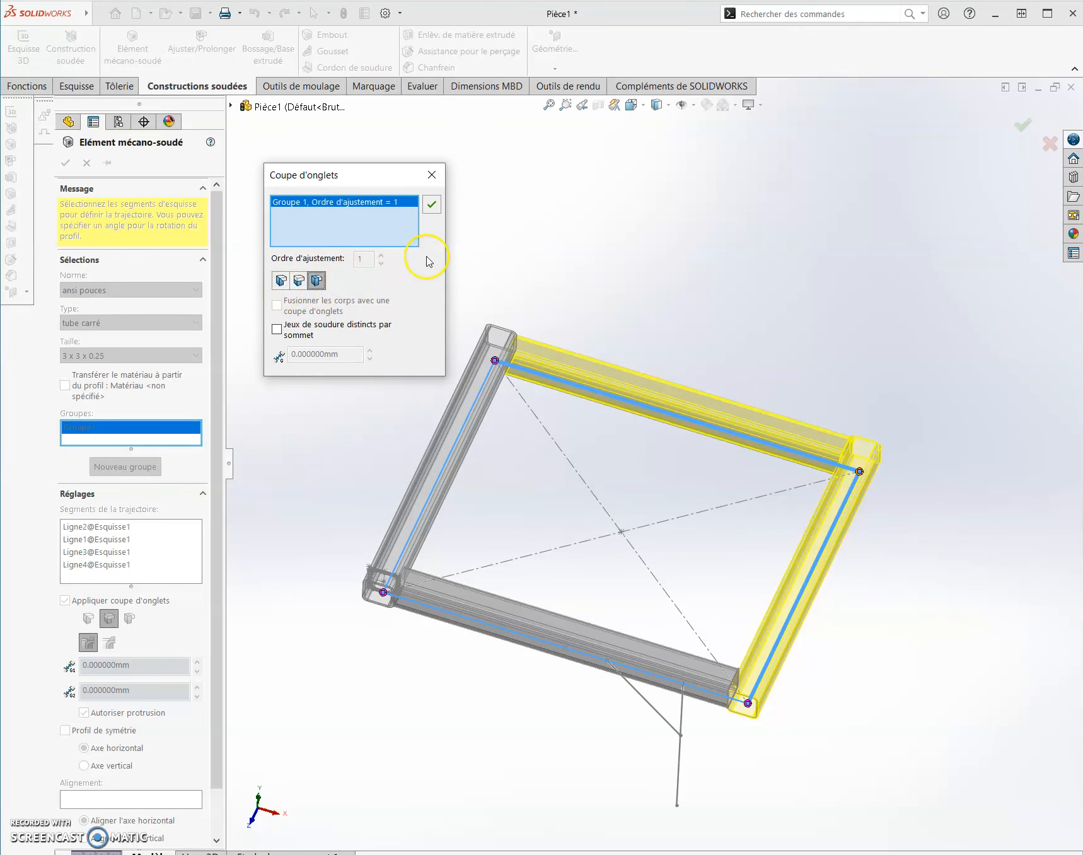
left_click(432, 205)
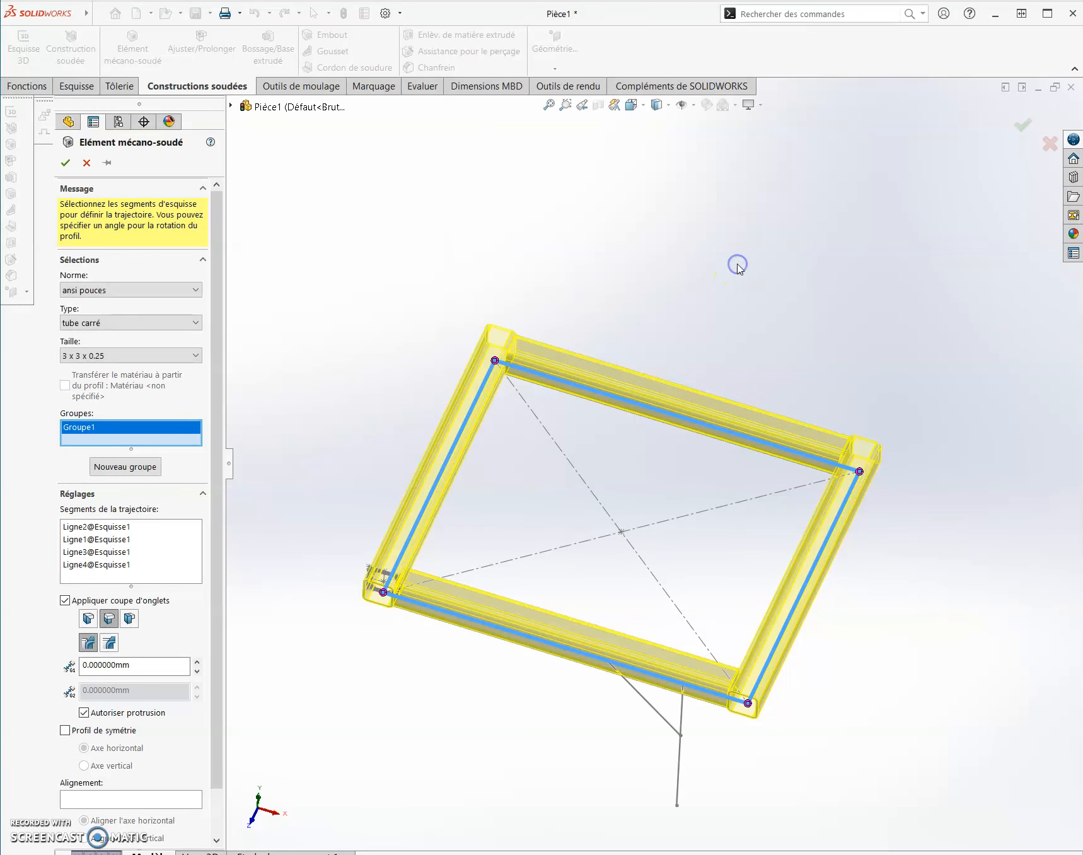
middle_click_drag(713, 429, 708, 350)
left_click(62, 165)
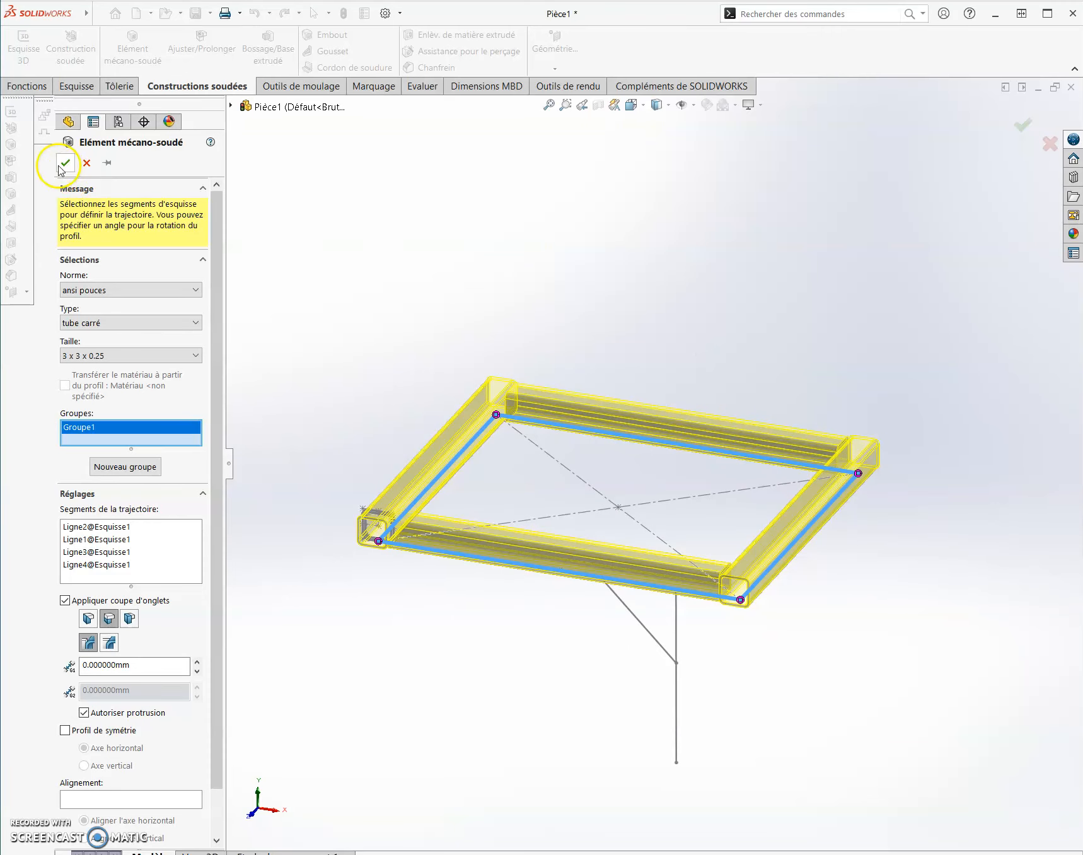
Add a new structural member group along the 3D sketch's vertical leg line
left_click(132, 467)
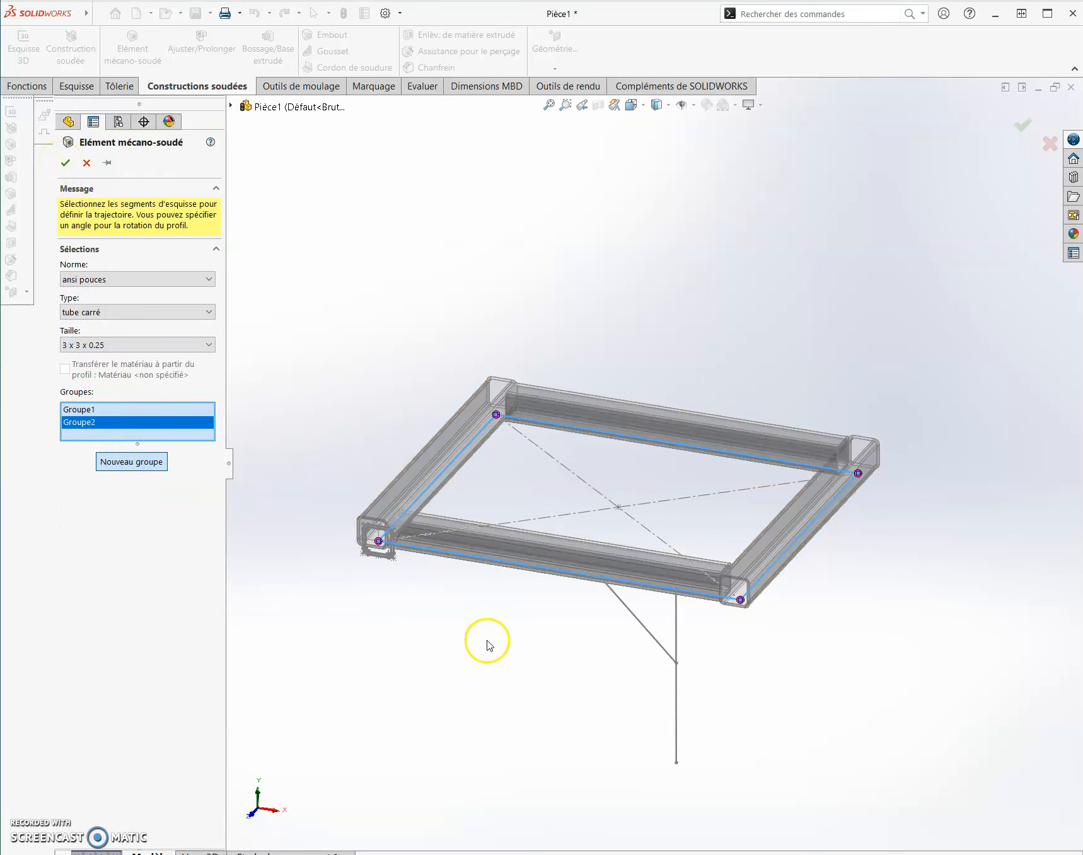
middle_click_drag(582, 679, 582, 602)
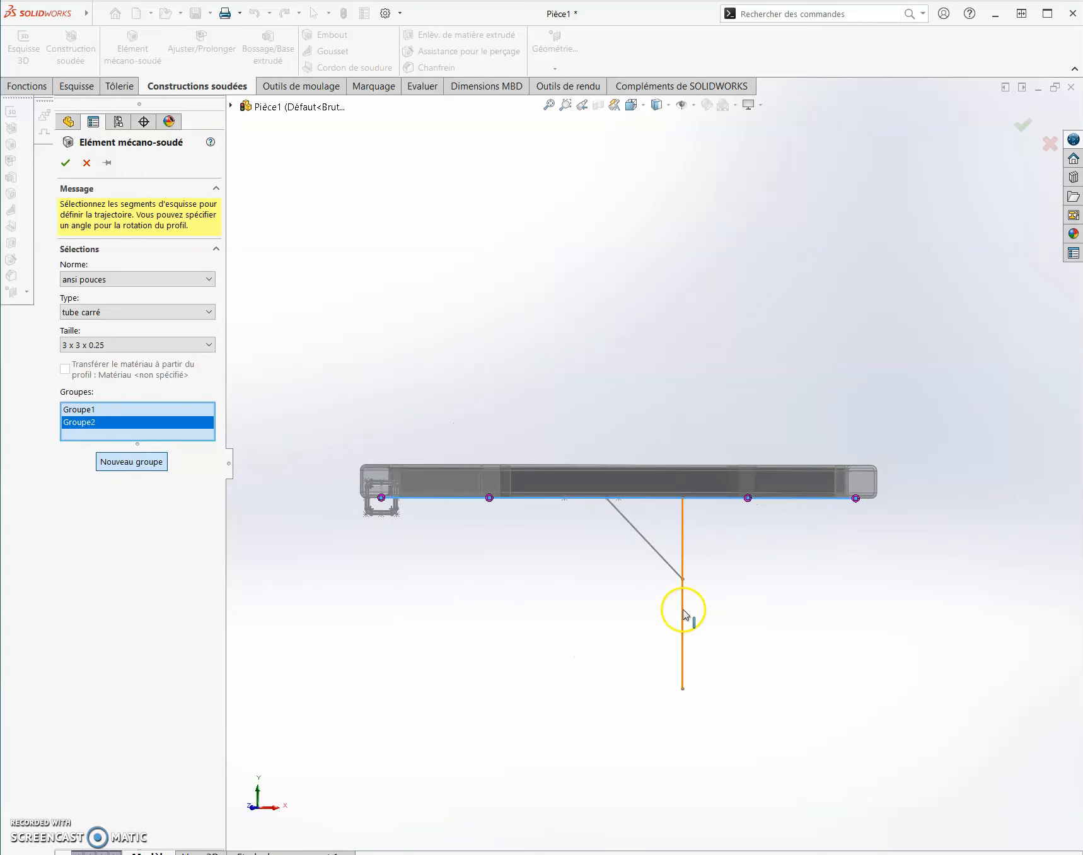
left_click(684, 613)
middle_click_drag(749, 565, 754, 640)
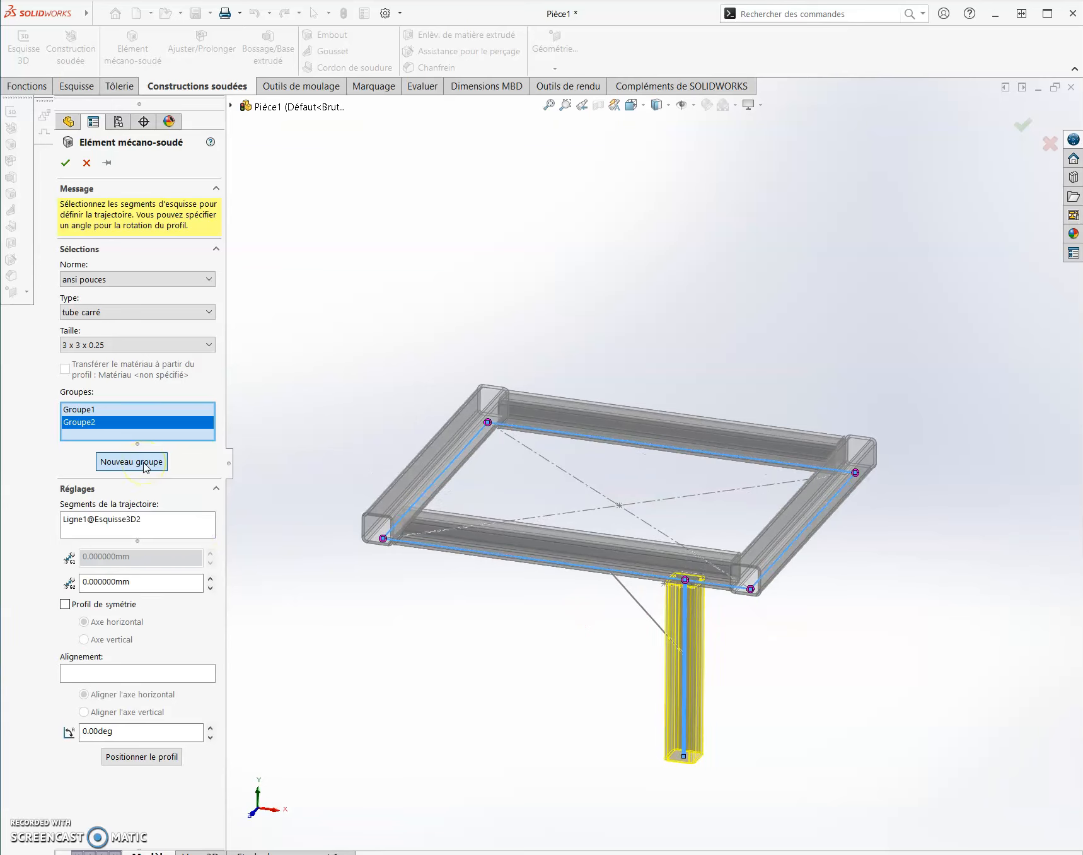
Add another structural member group along the diagonal brace line
left_click(145, 468)
middle_click_drag(541, 686, 580, 618)
left_click(643, 584)
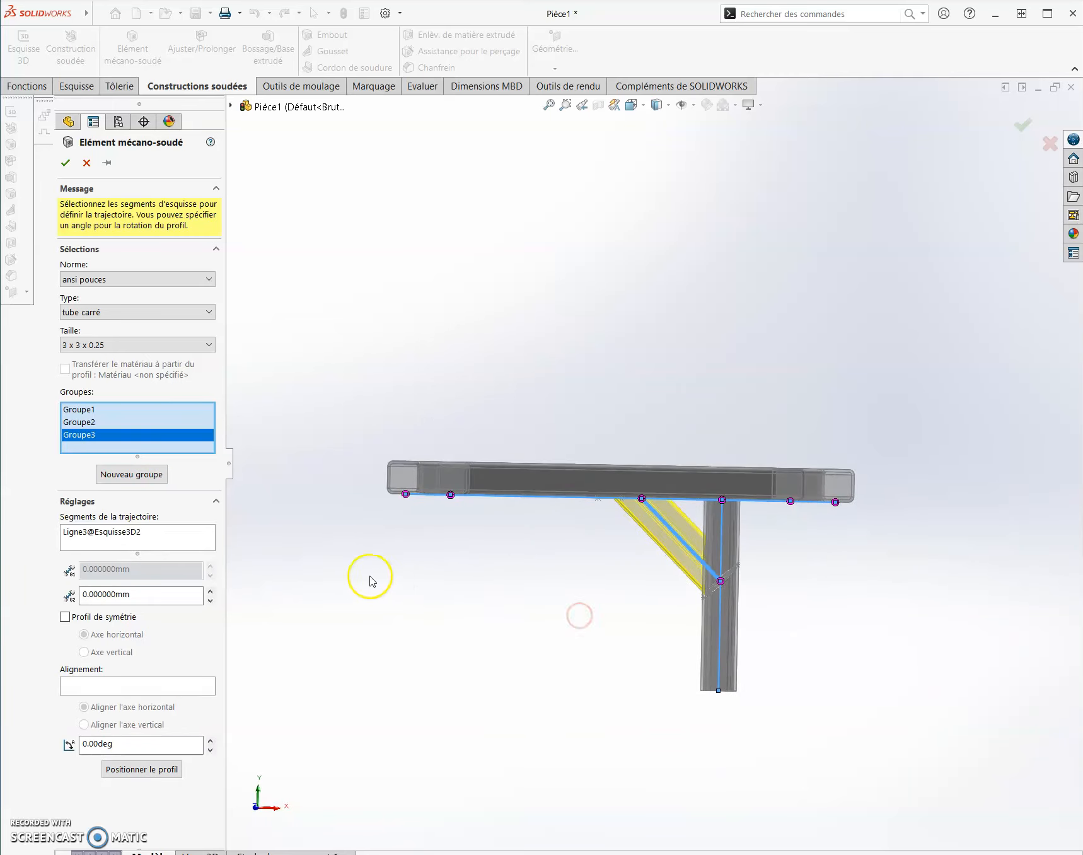
Relocate the rectangular frame group's profile to its lower outer corner and accept the structural member
left_click(98, 411)
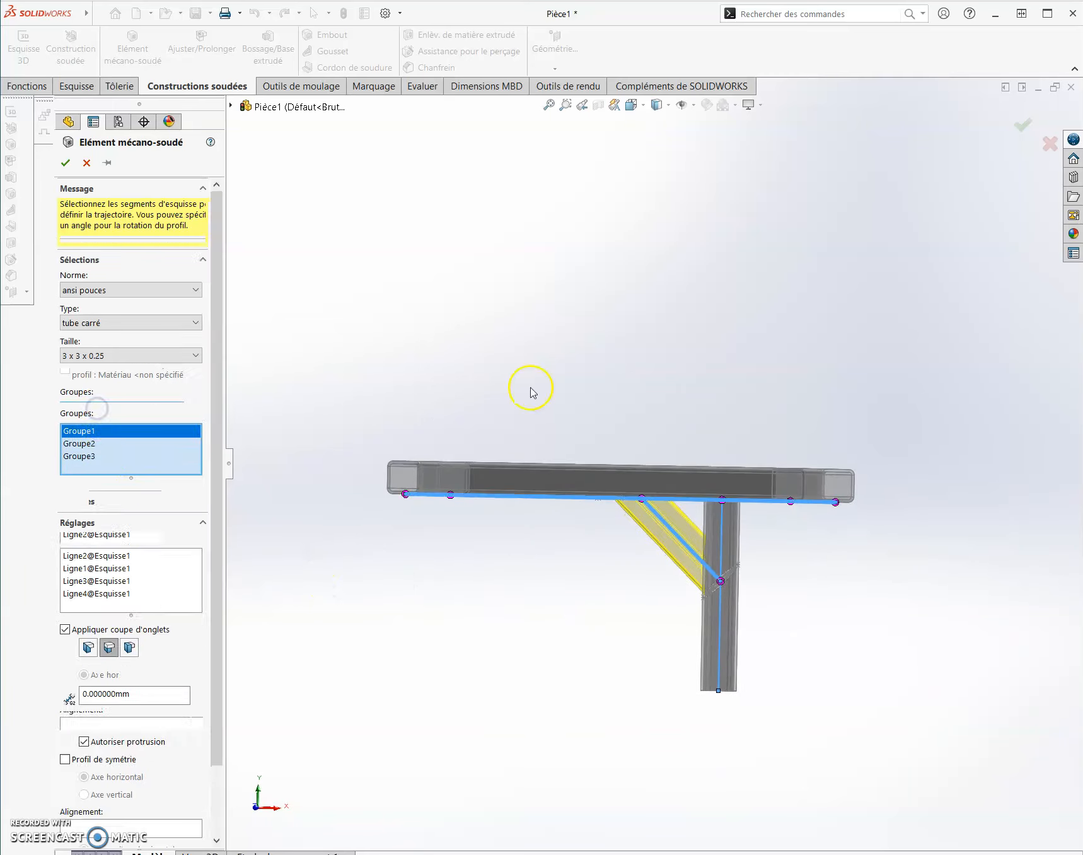
middle_click_drag(745, 339, 725, 440)
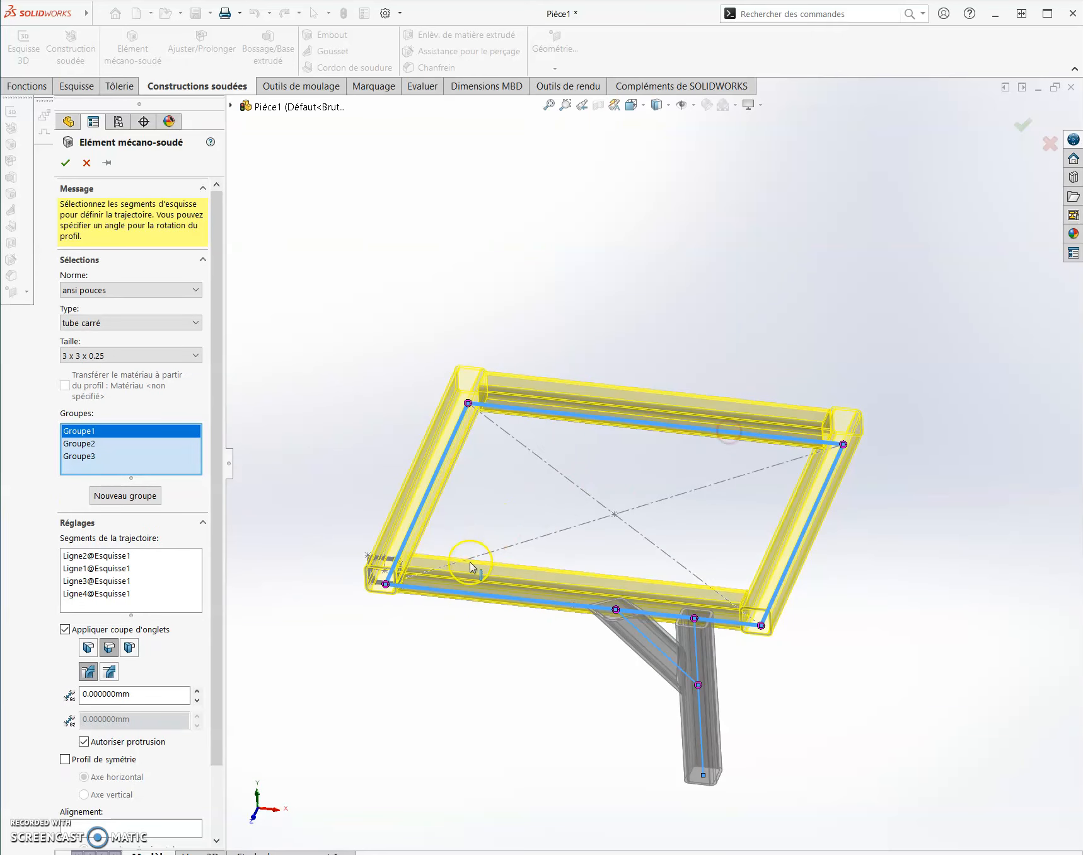
scroll(378, 577, "down", 5)
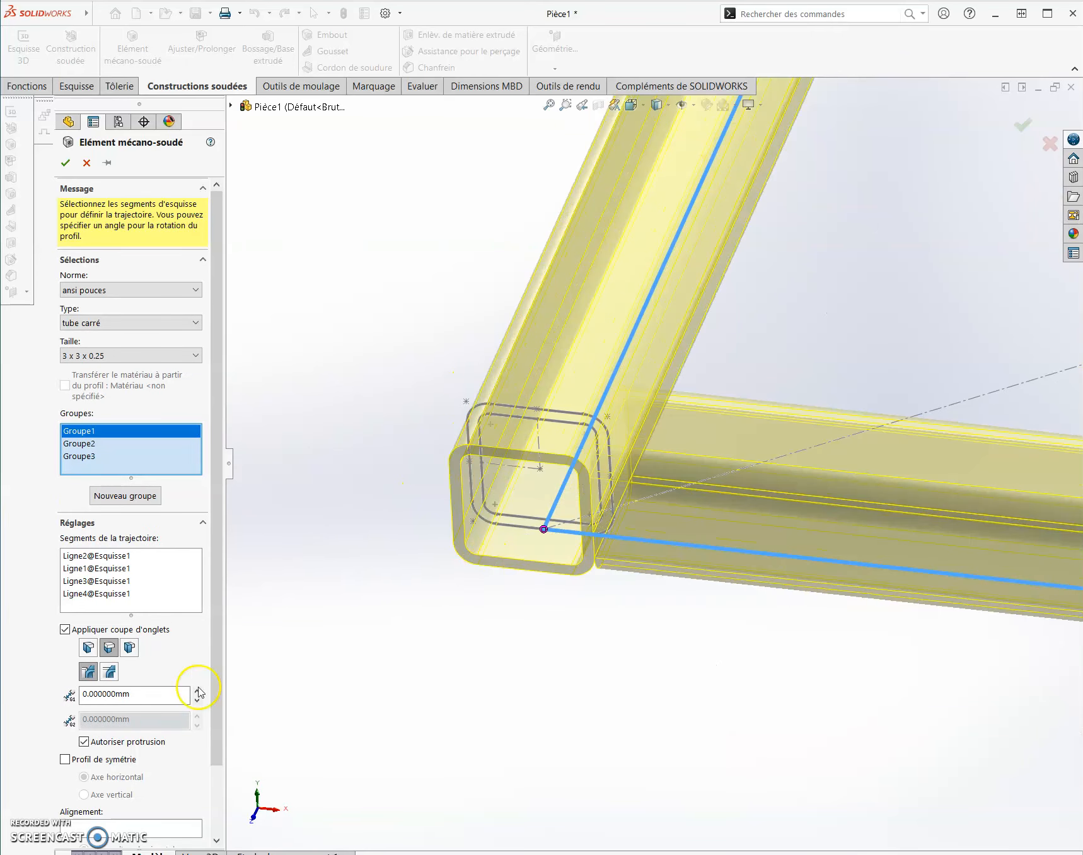
left_click_drag(218, 670, 224, 759)
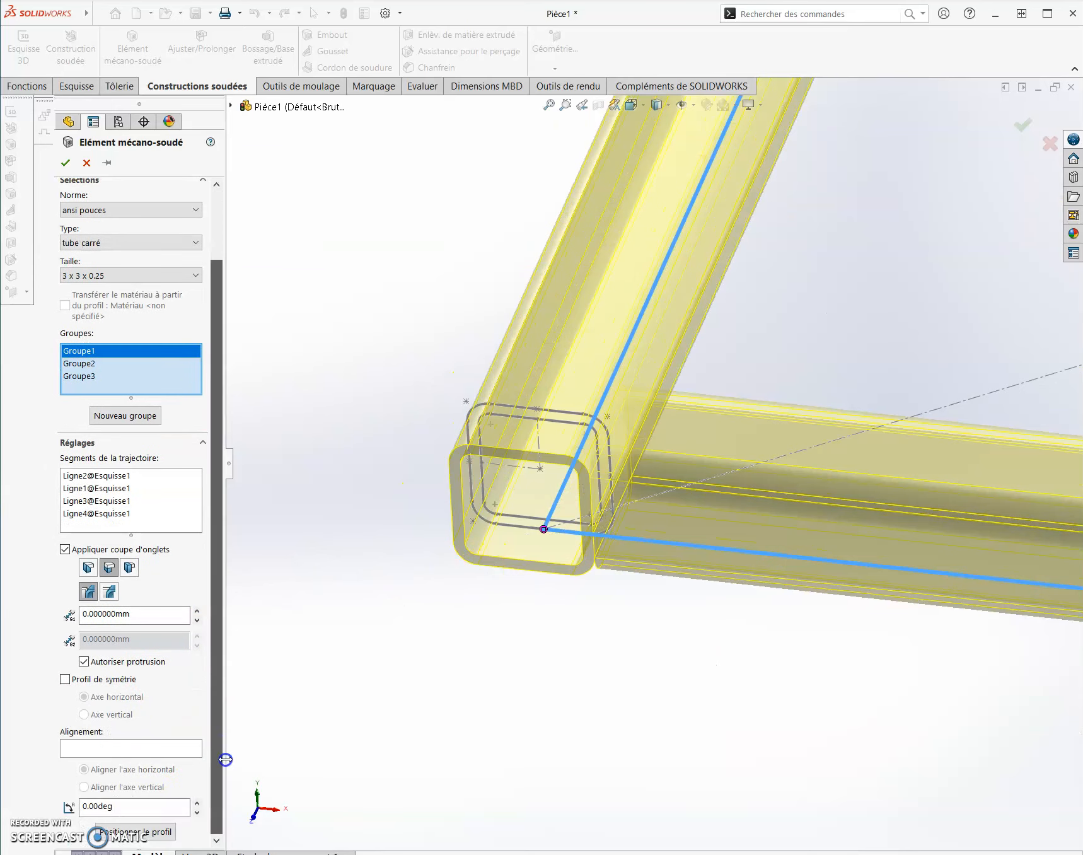
left_click(162, 837)
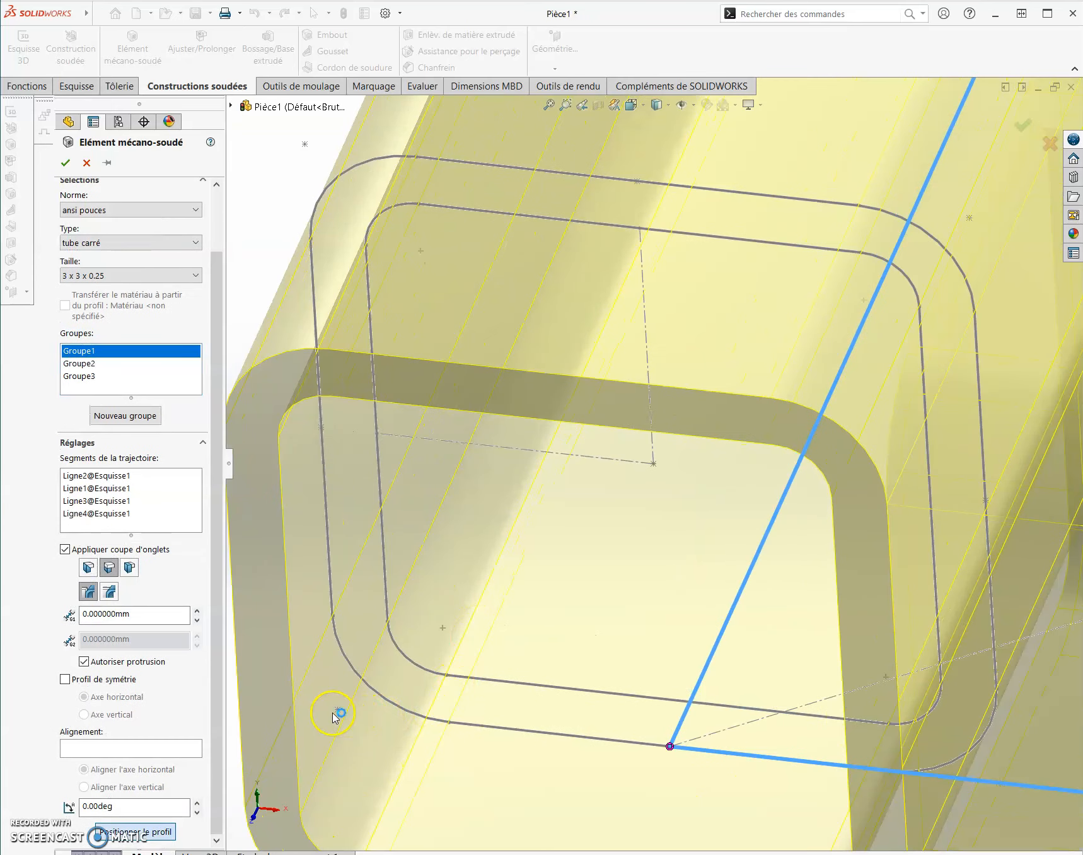
left_click(337, 713)
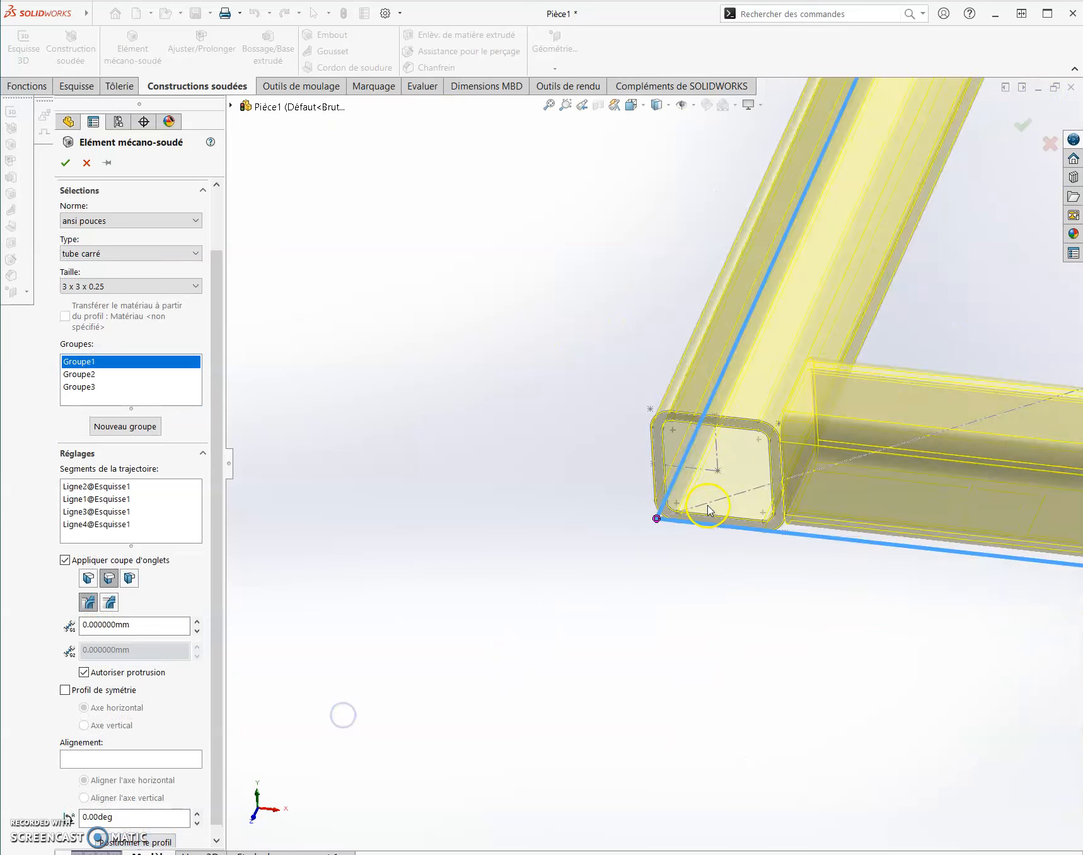
scroll(860, 409, "down", 2)
middle_click_drag(860, 409, 841, 454)
left_click(65, 162)
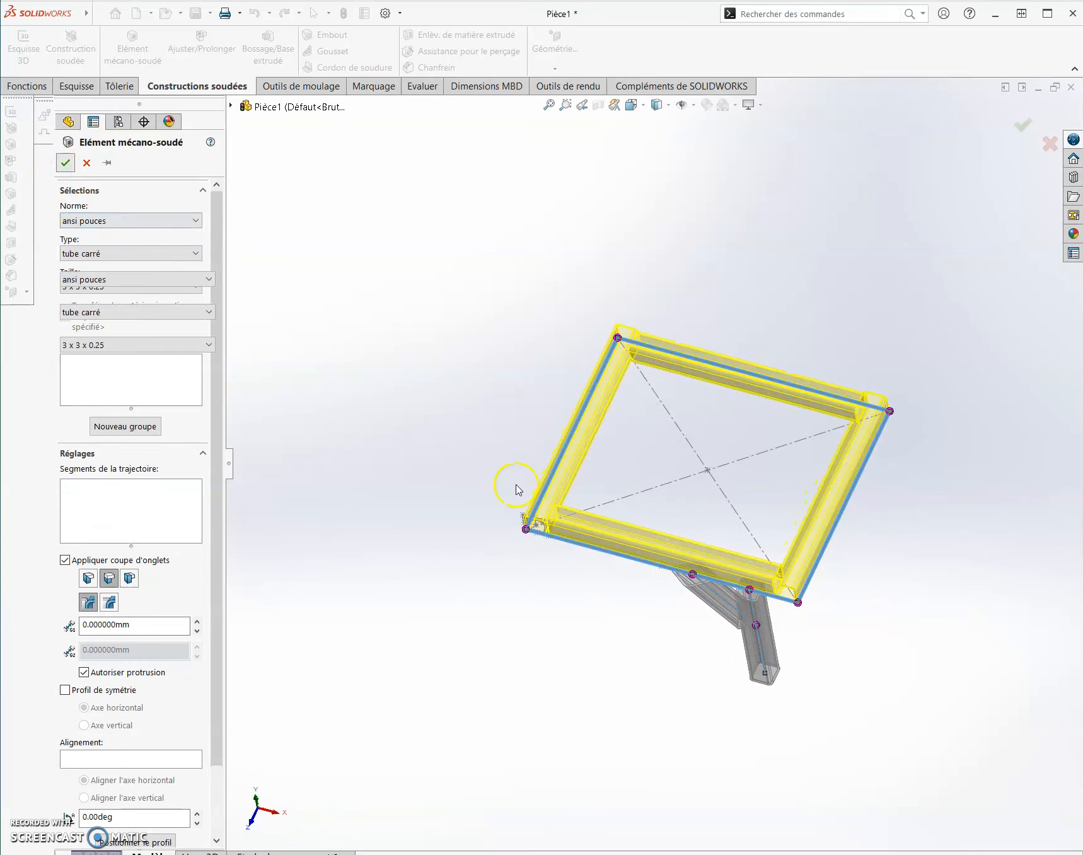
Edit the square tube structural member and set the diagonal brace group's profile rotation to 45 degrees
middle_click_drag(691, 639, 742, 588)
scroll(744, 591, "down", 5)
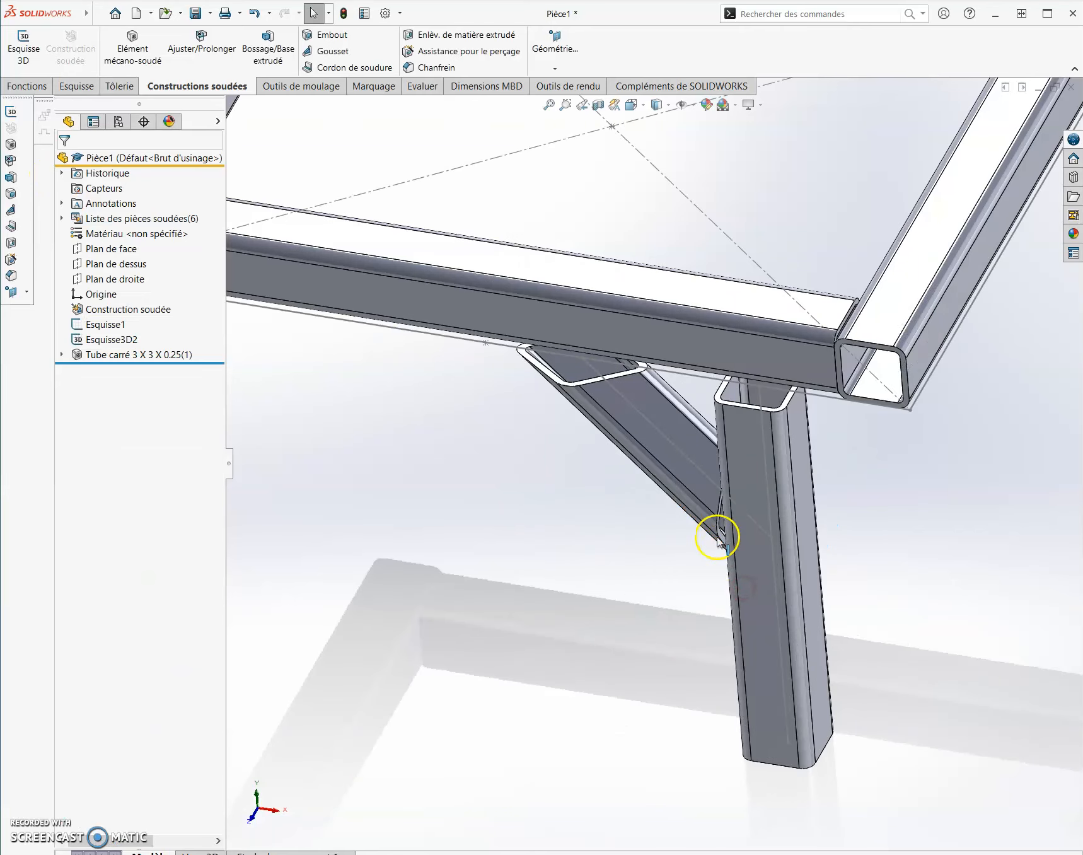
right_click(94, 355)
left_click(101, 323)
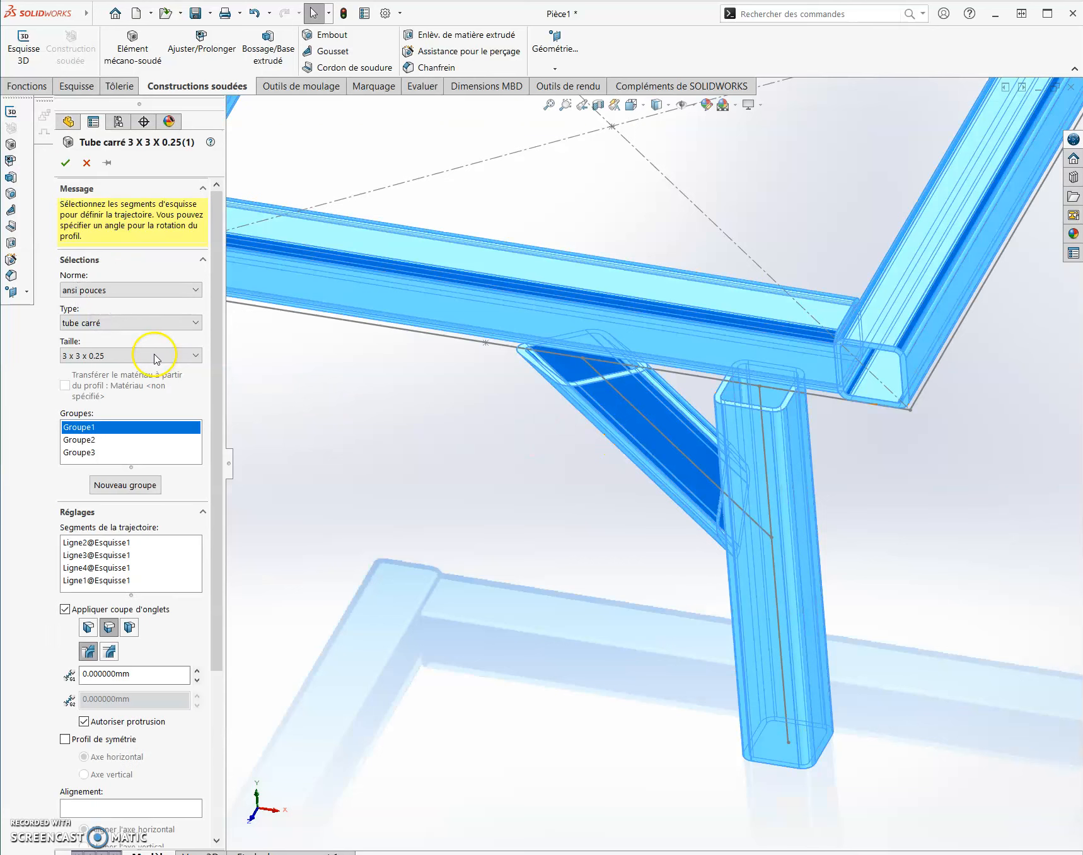
left_click(116, 441)
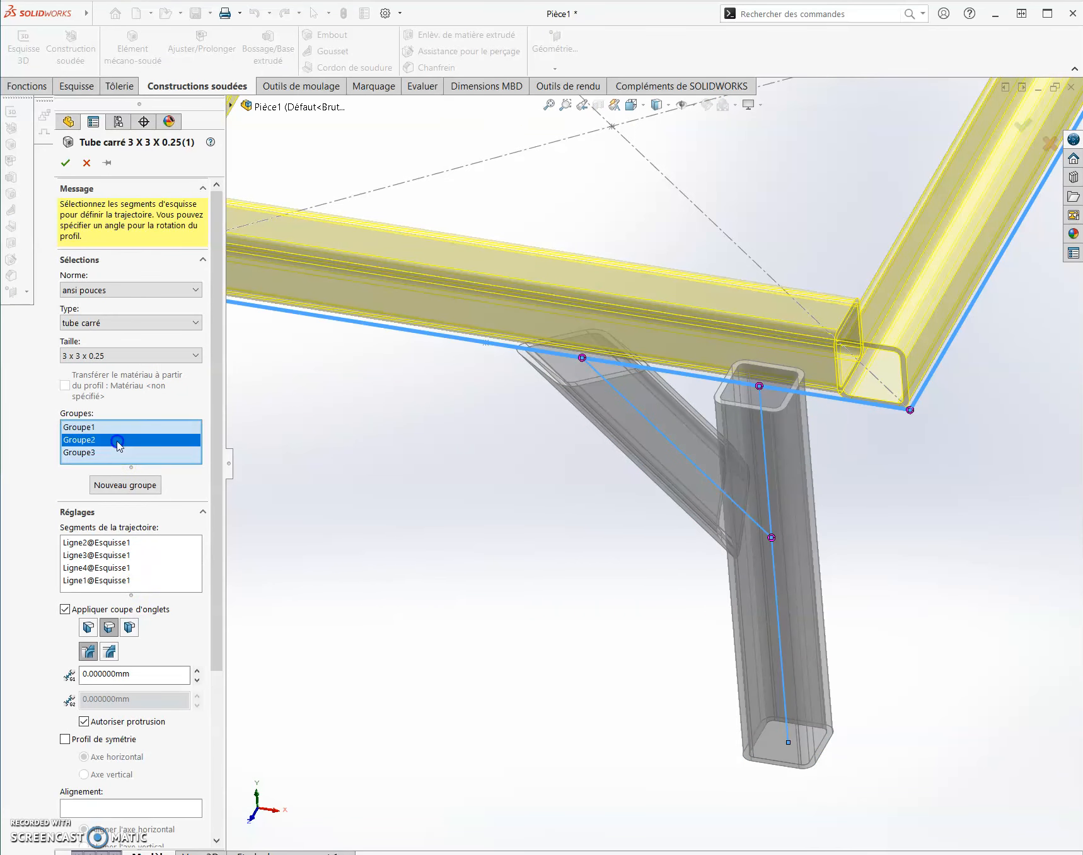
left_click(105, 454)
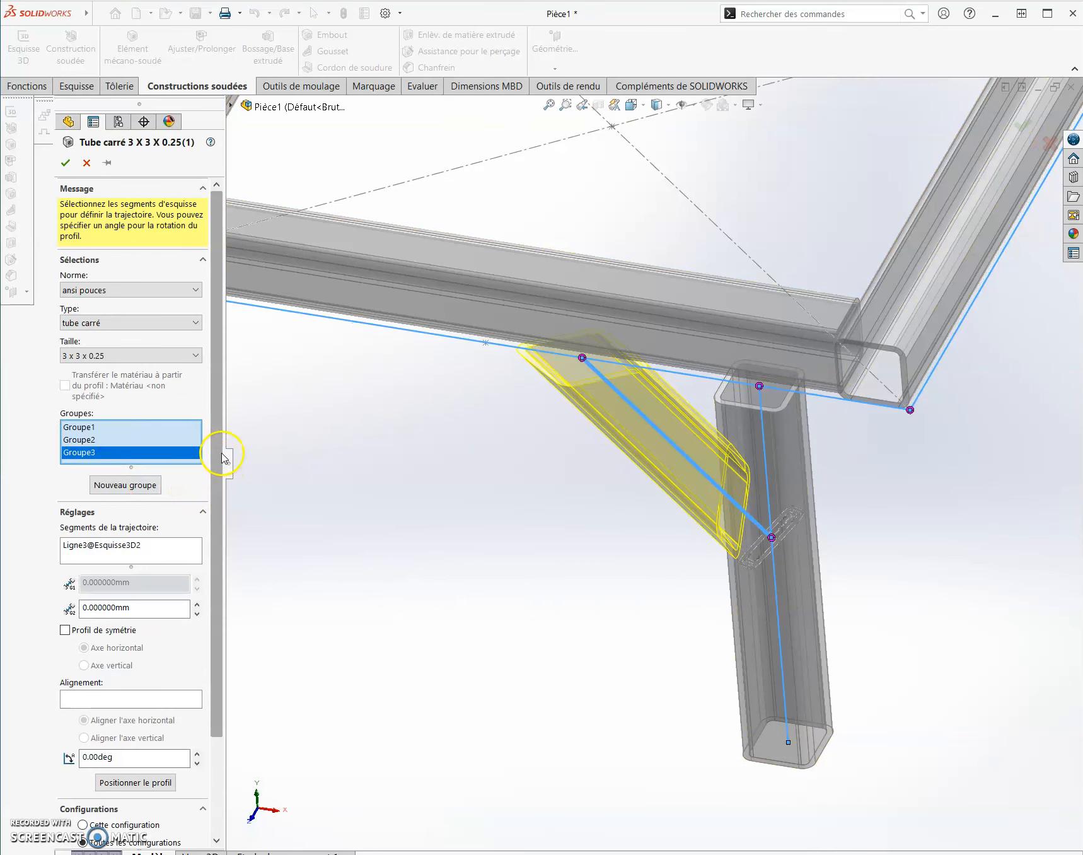
left_click_drag(220, 452, 241, 609)
left_click(164, 642)
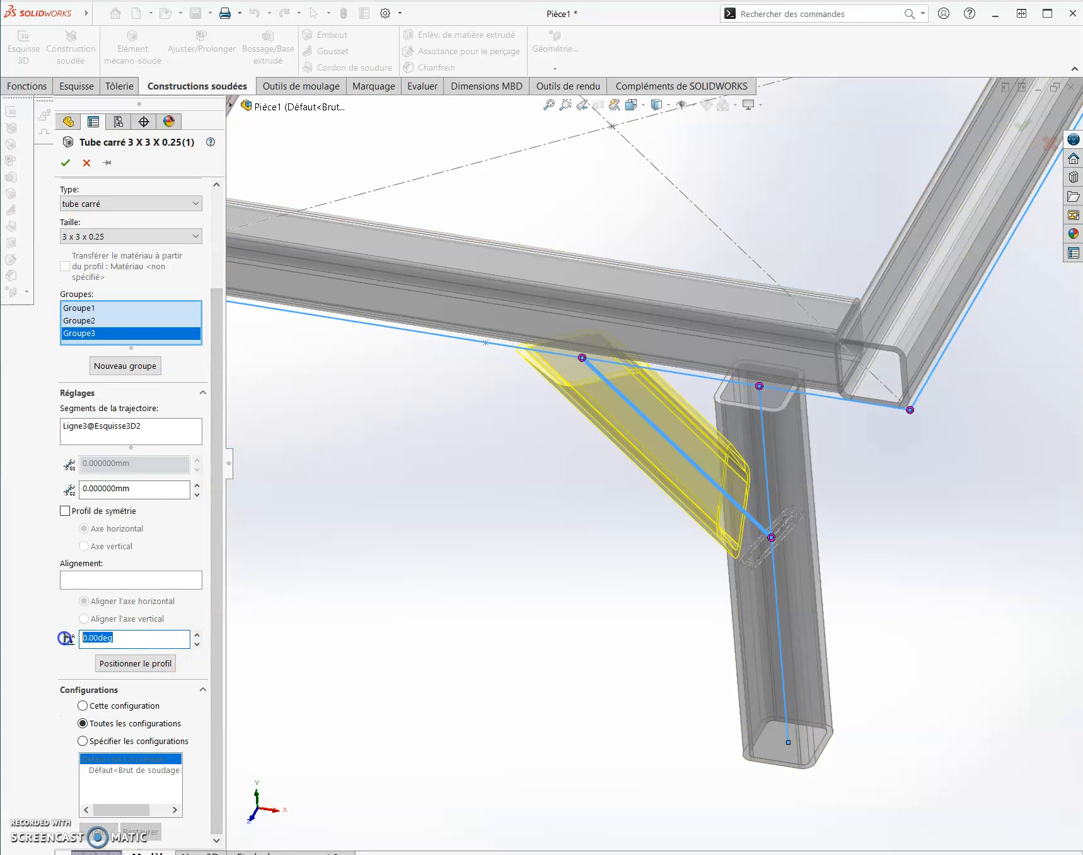
type("45")
key("Return")
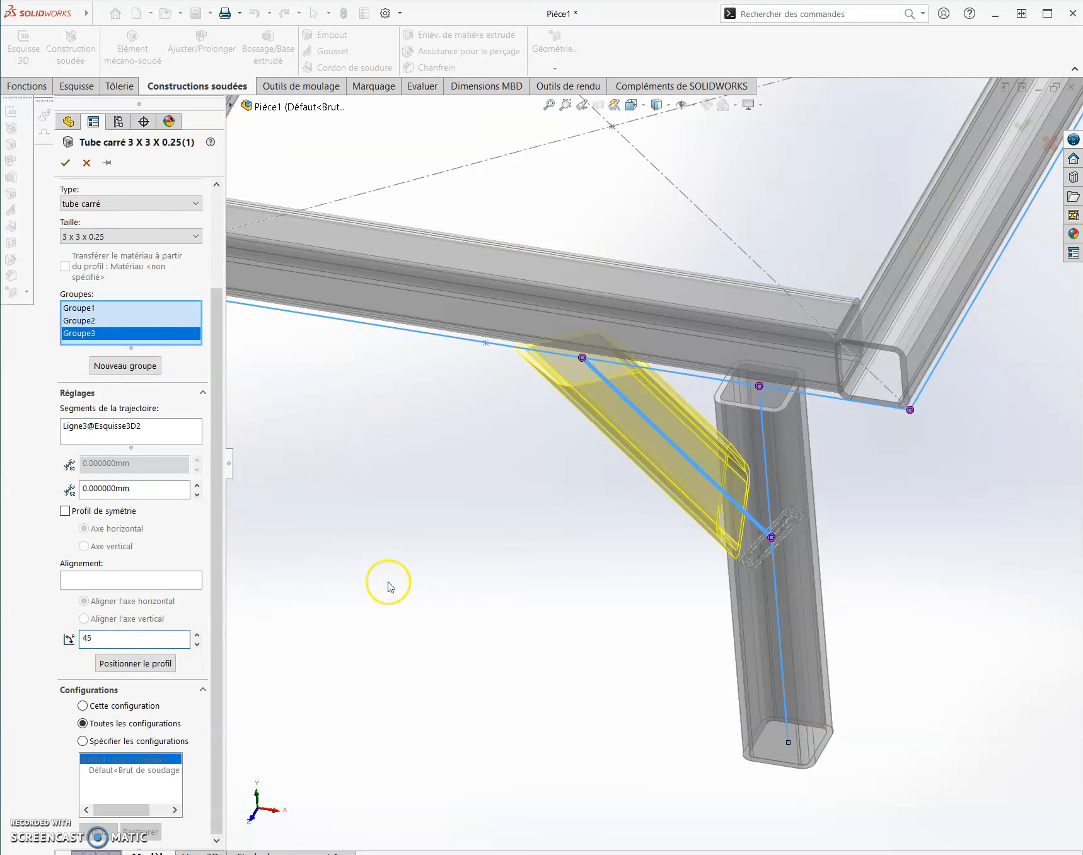
middle_click_drag(439, 561, 562, 379)
middle_click_drag(798, 444, 884, 520)
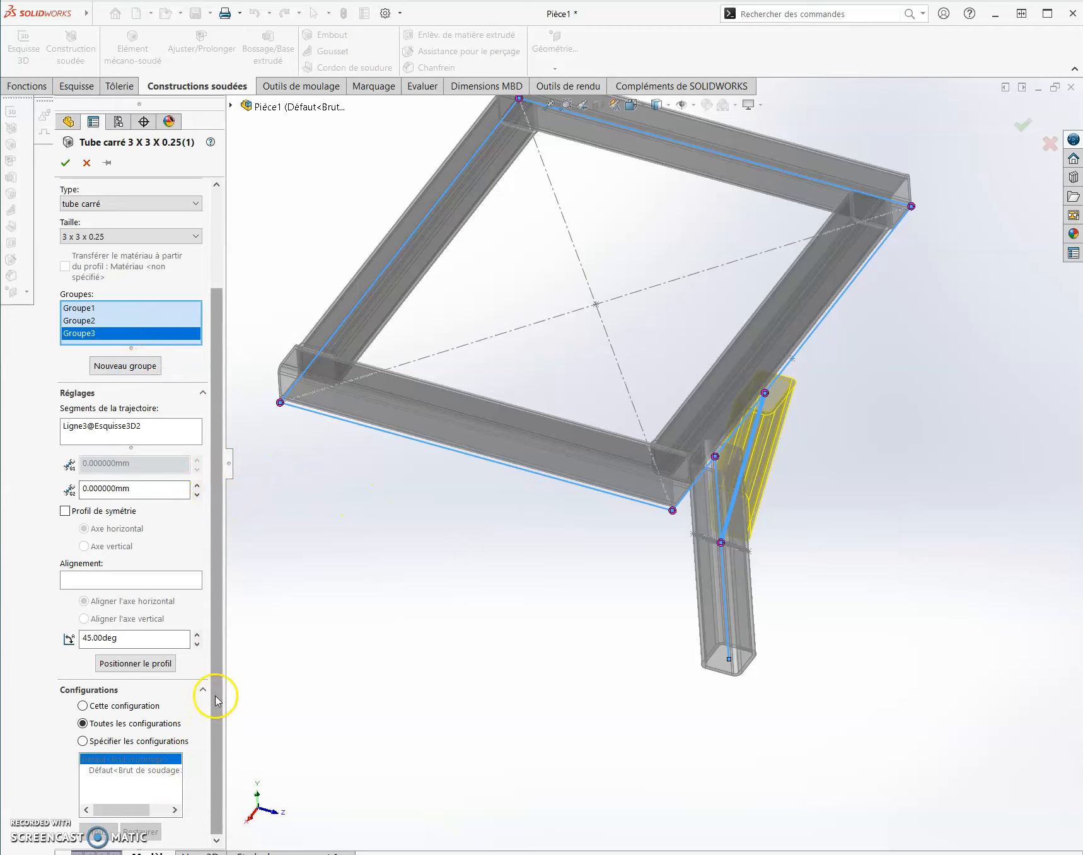
left_click(166, 664)
middle_click_drag(689, 498, 687, 513)
scroll(640, 380, "up", 8)
middle_click_drag(638, 378, 712, 424)
scroll(676, 437, "down", 2)
Relocate the vertical leg group's profile to its outer side midpoint so the tube sits beneath the frame member
left_click(82, 320)
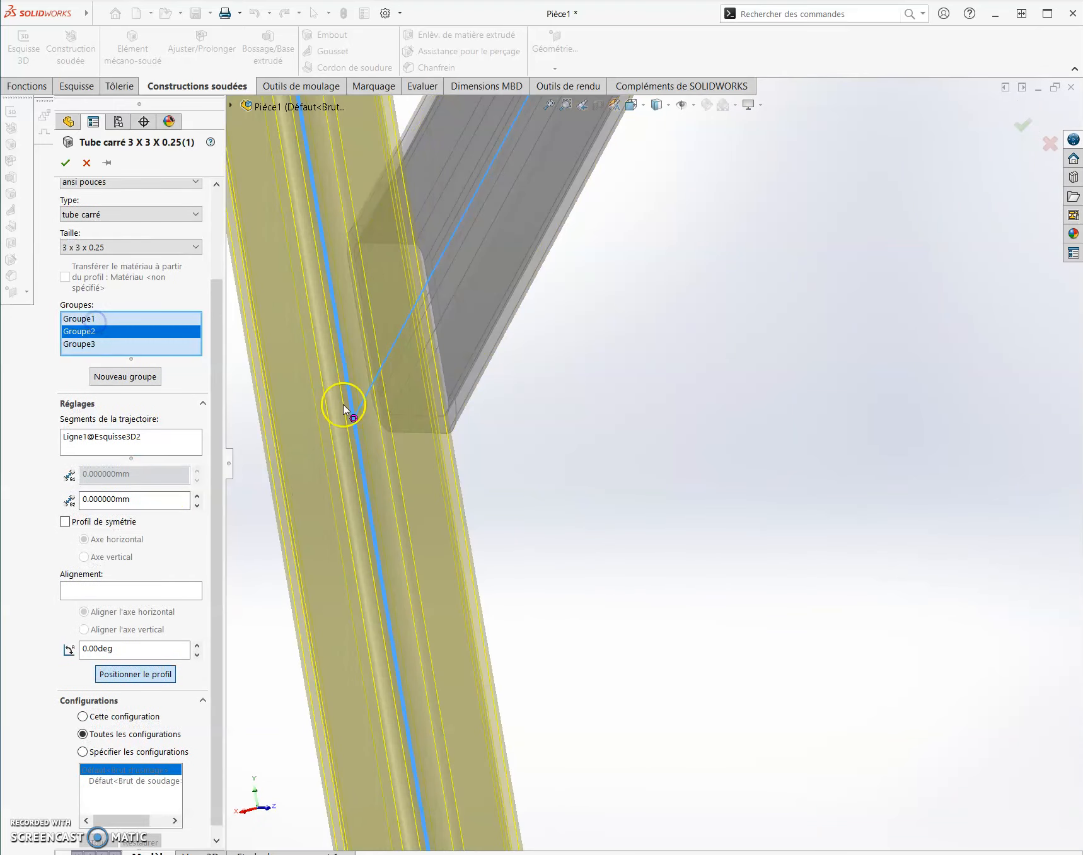
scroll(503, 374, "up", 5)
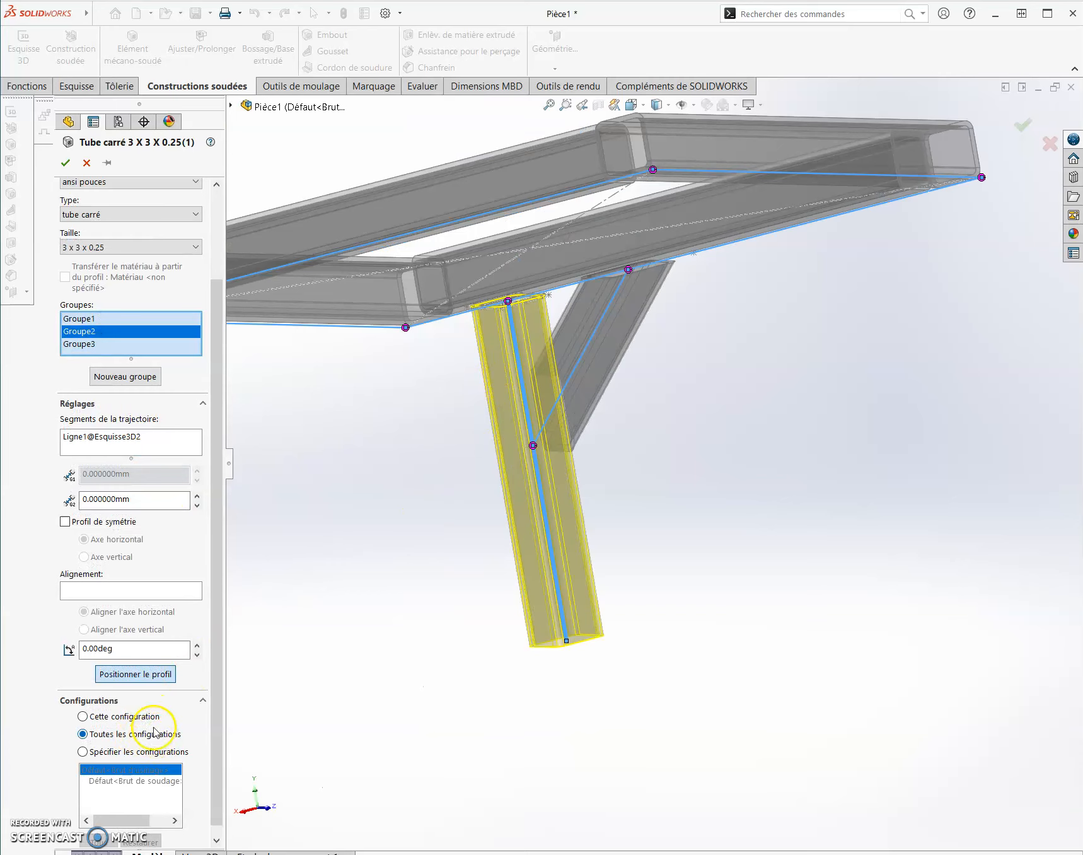
left_click(150, 676)
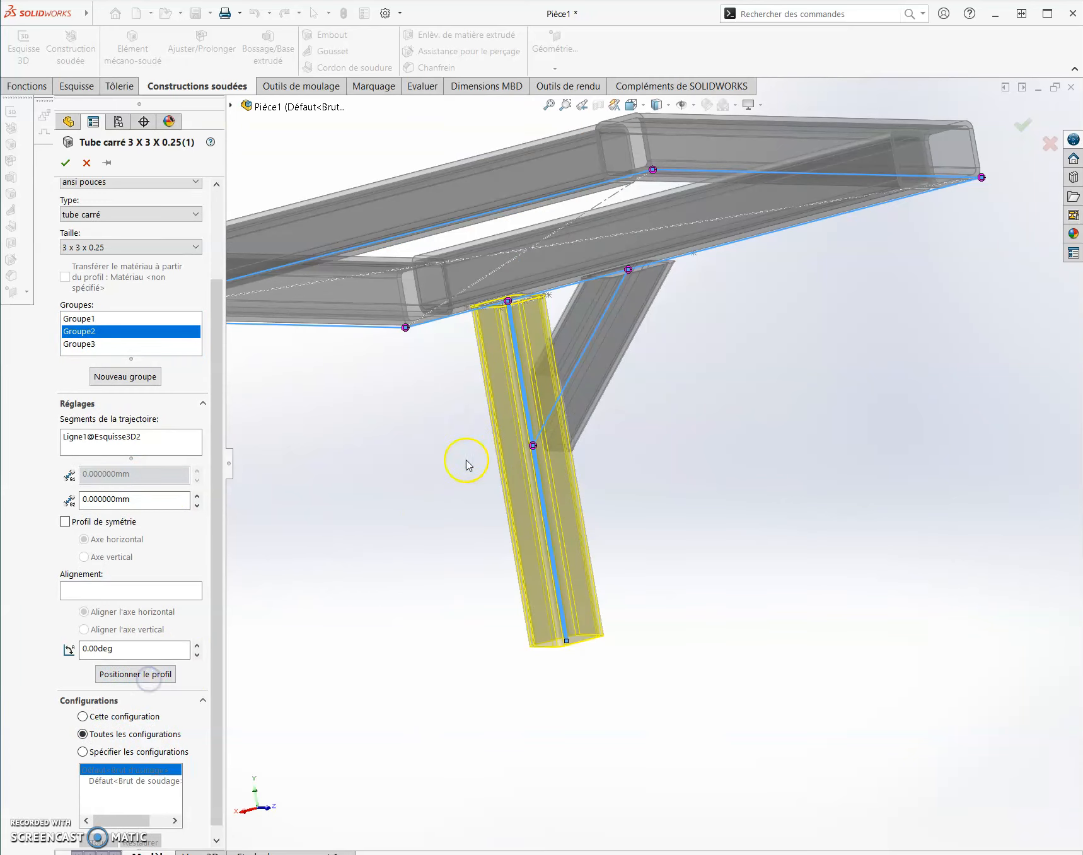
left_click(134, 673)
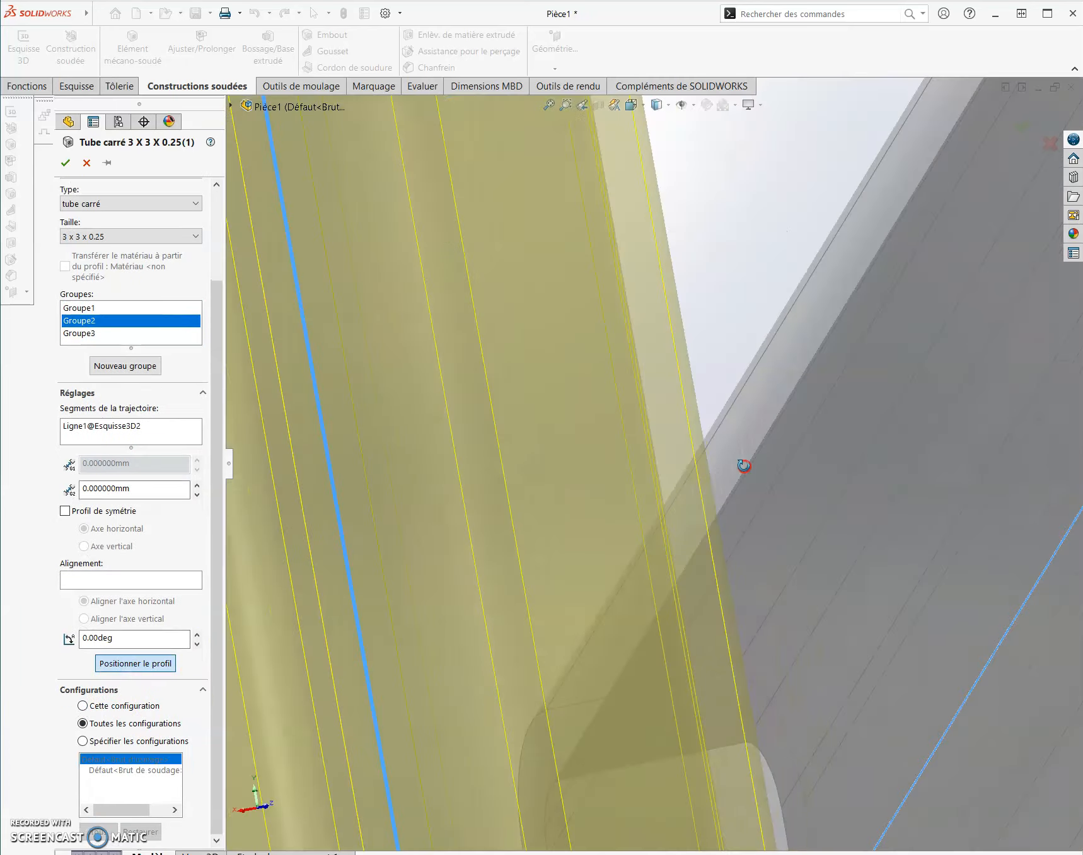
middle_click_drag(744, 466, 747, 474)
scroll(688, 452, "up", 10)
middle_click_drag(596, 348, 644, 420)
scroll(445, 268, "up", 7)
scroll(596, 292, "down", 5)
scroll(605, 441, "down", 9)
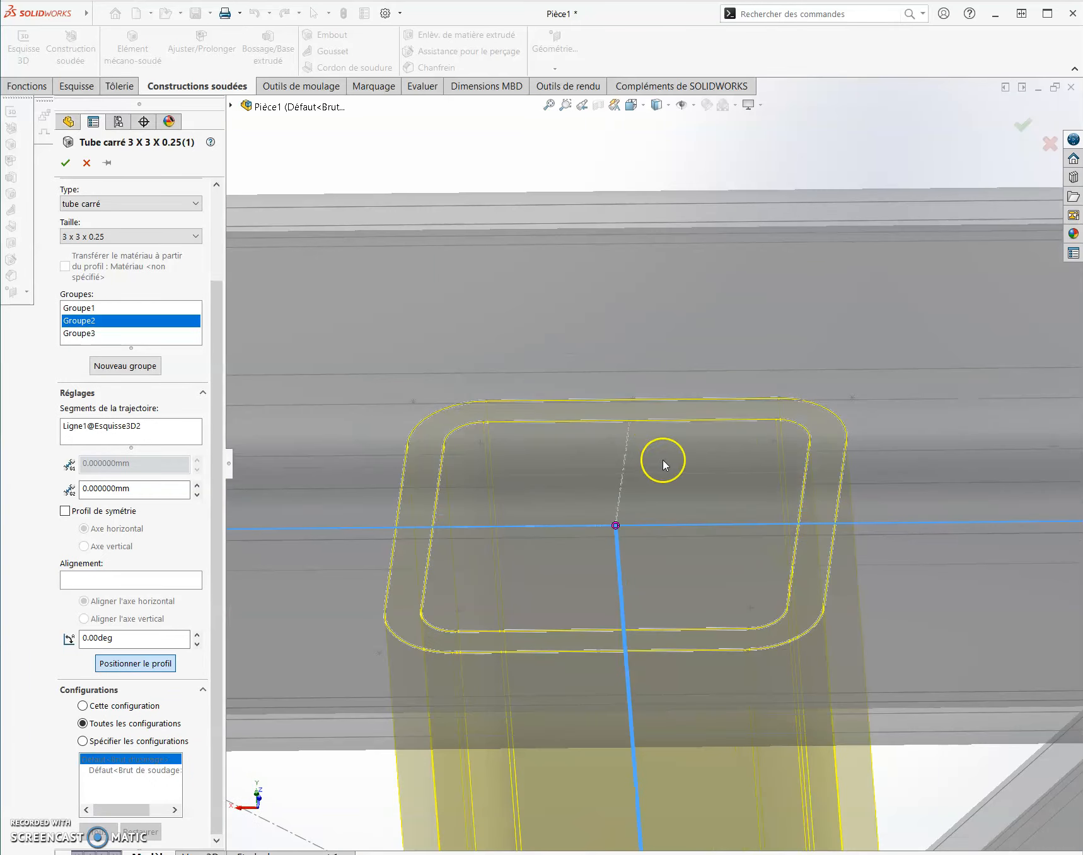
scroll(633, 399, "up", 8)
middle_click_drag(653, 452, 777, 611)
scroll(664, 696, "up", 3)
scroll(664, 695, "down", 2)
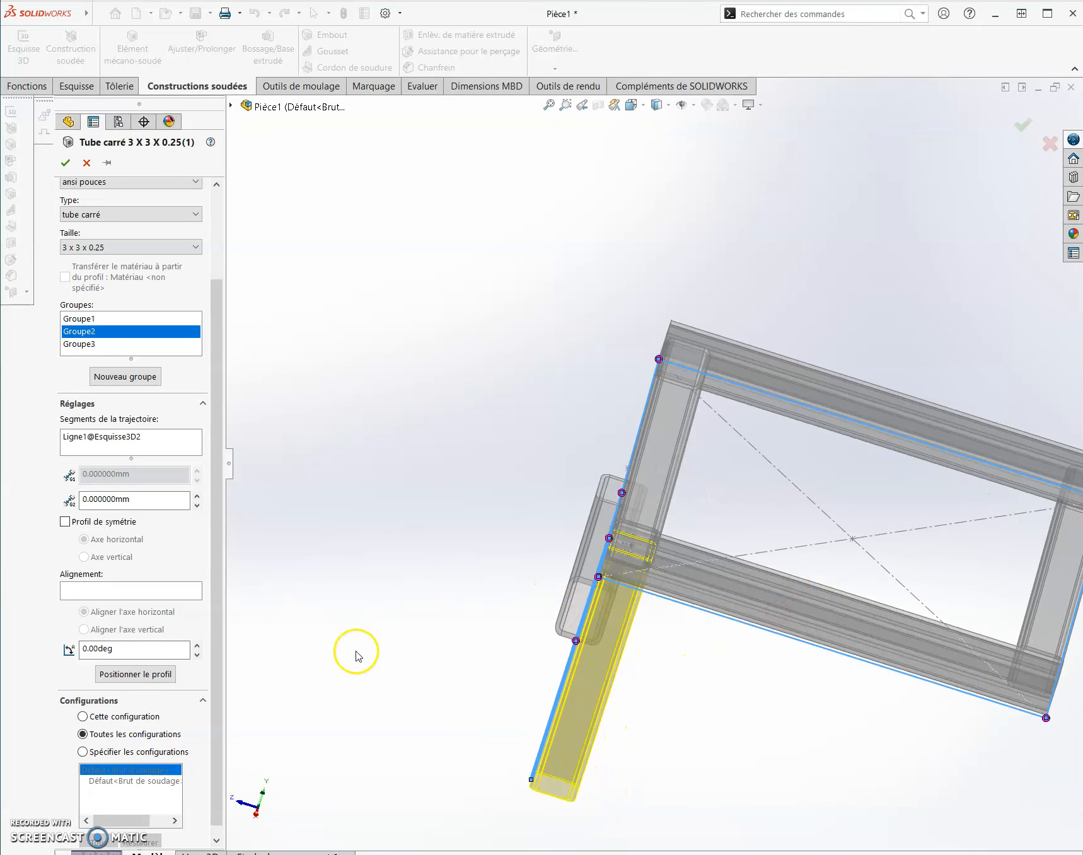
Relocate the diagonal brace group's profile to its outer side midpoint, in line with the leg, and accept the structural member
left_click(126, 344)
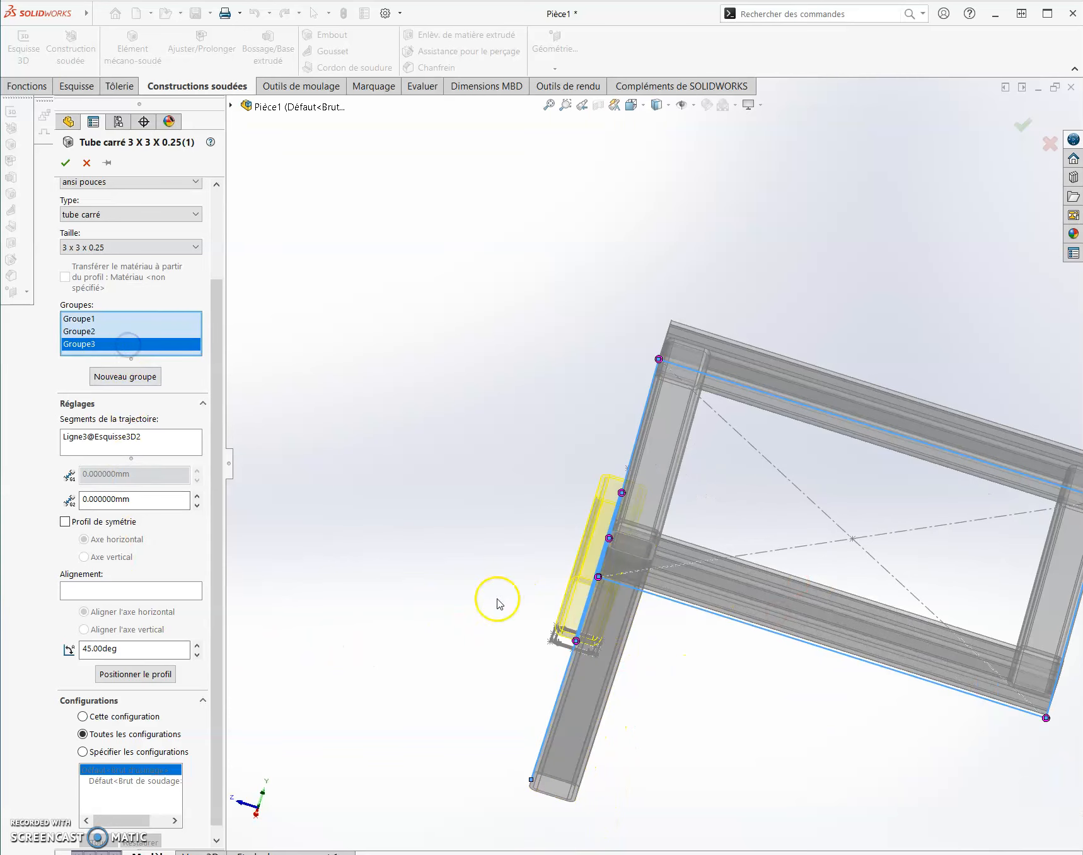
scroll(568, 624, "down", 5)
scroll(615, 588, "down", 4)
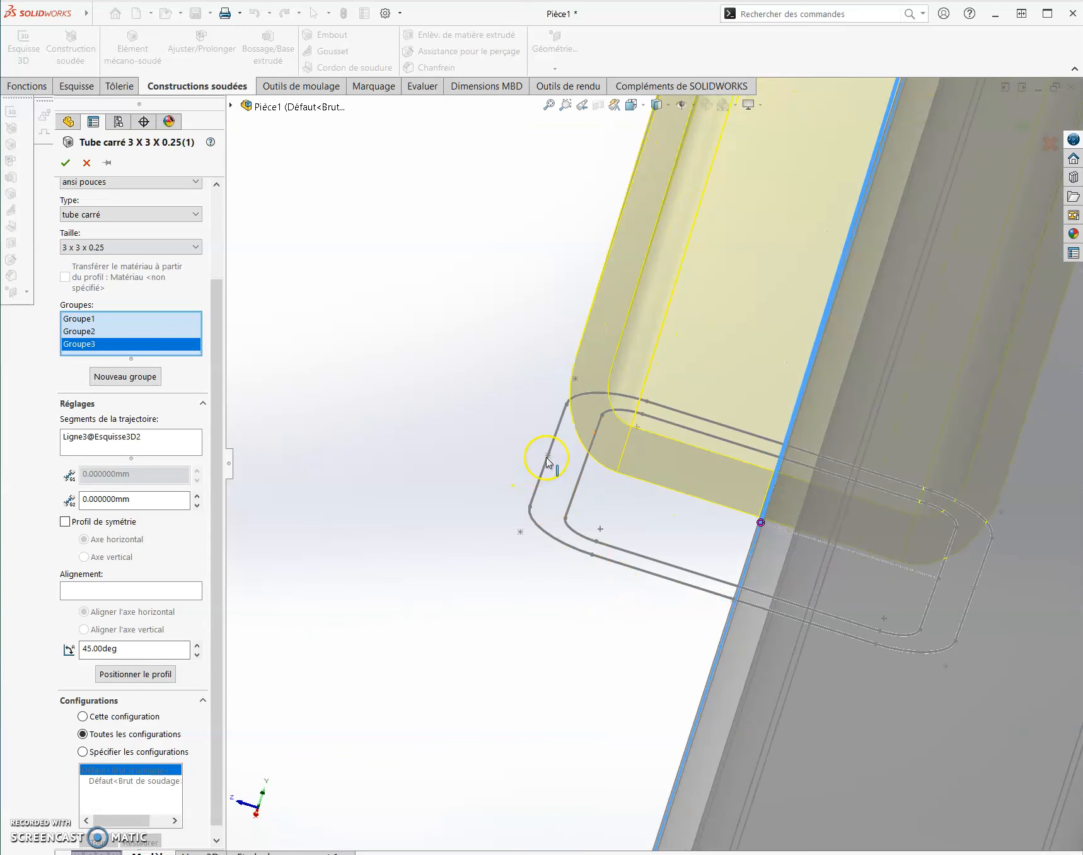
left_click(135, 674)
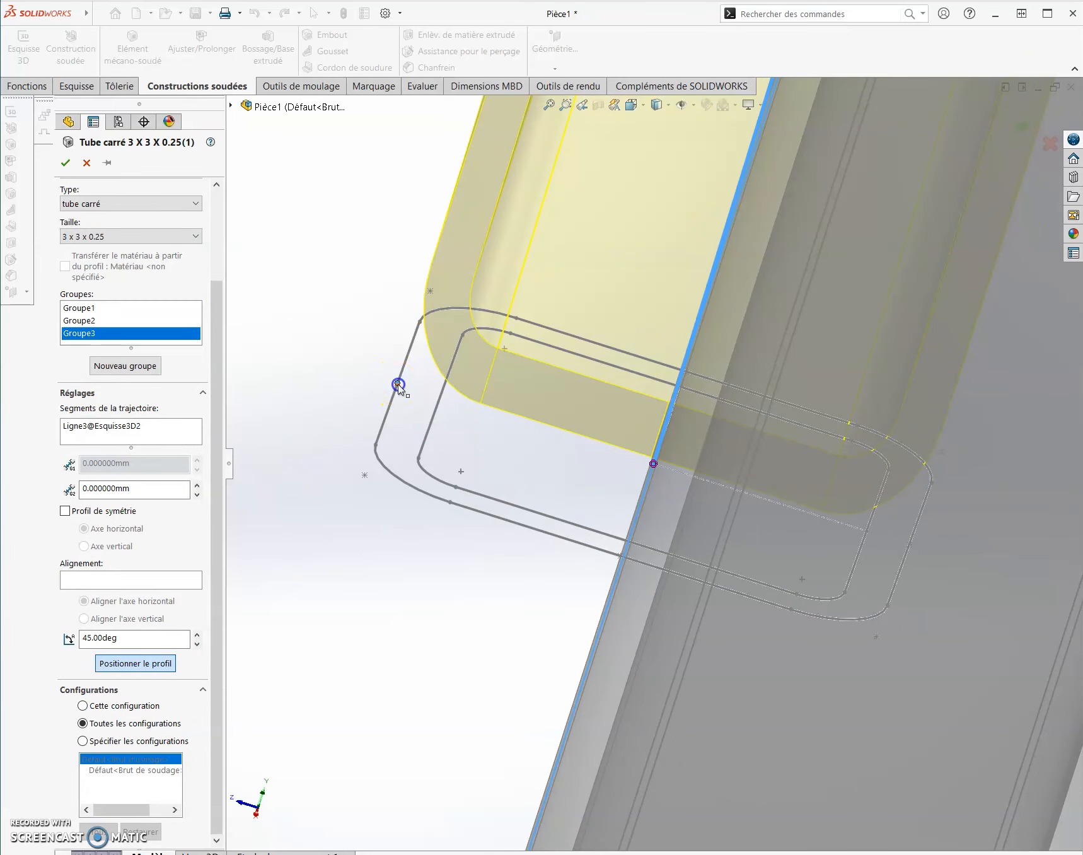
left_click(398, 386)
left_click(174, 346)
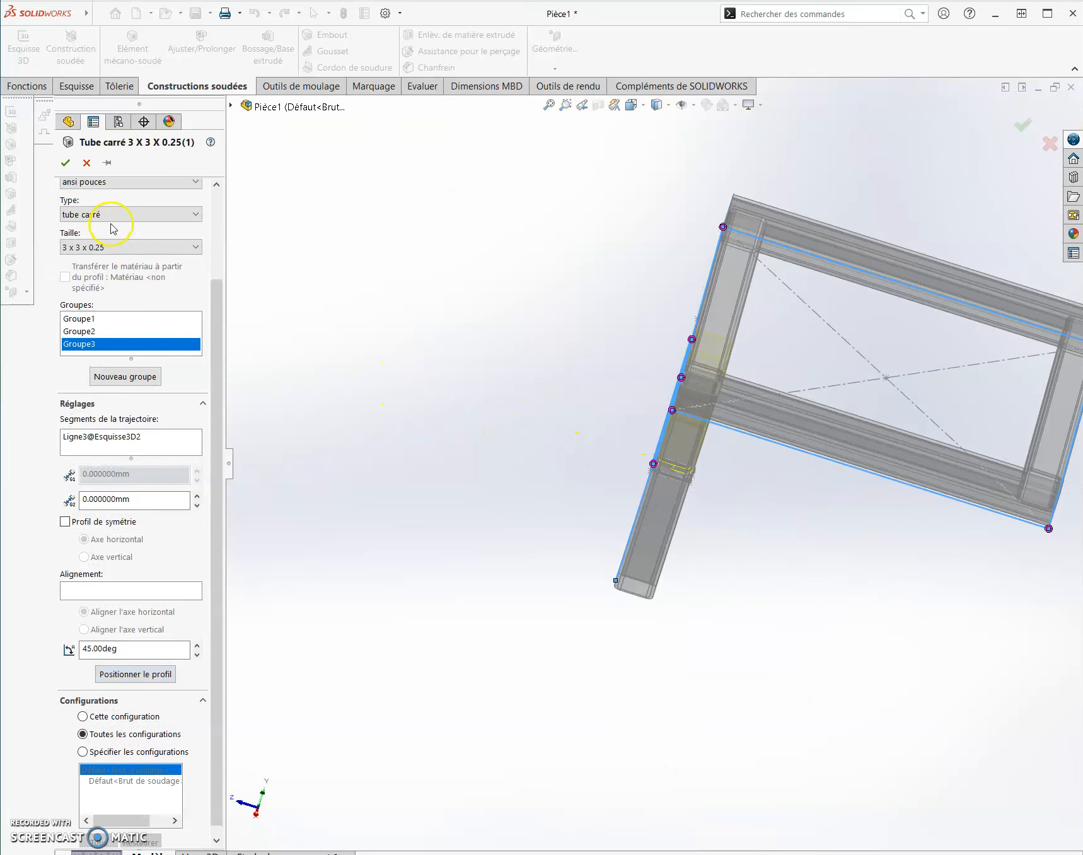
key("ctrl+7")
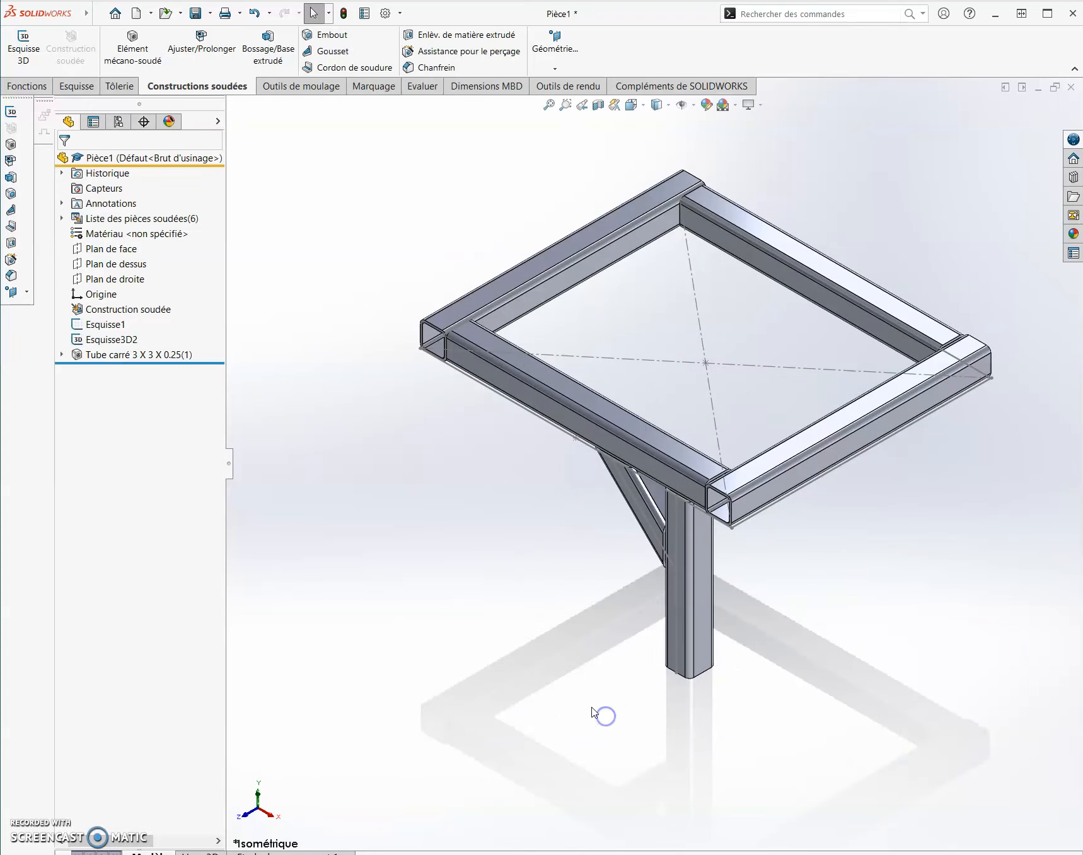
Start a new sketch on the bottom end face of the vertical leg
scroll(696, 734, "down", 5)
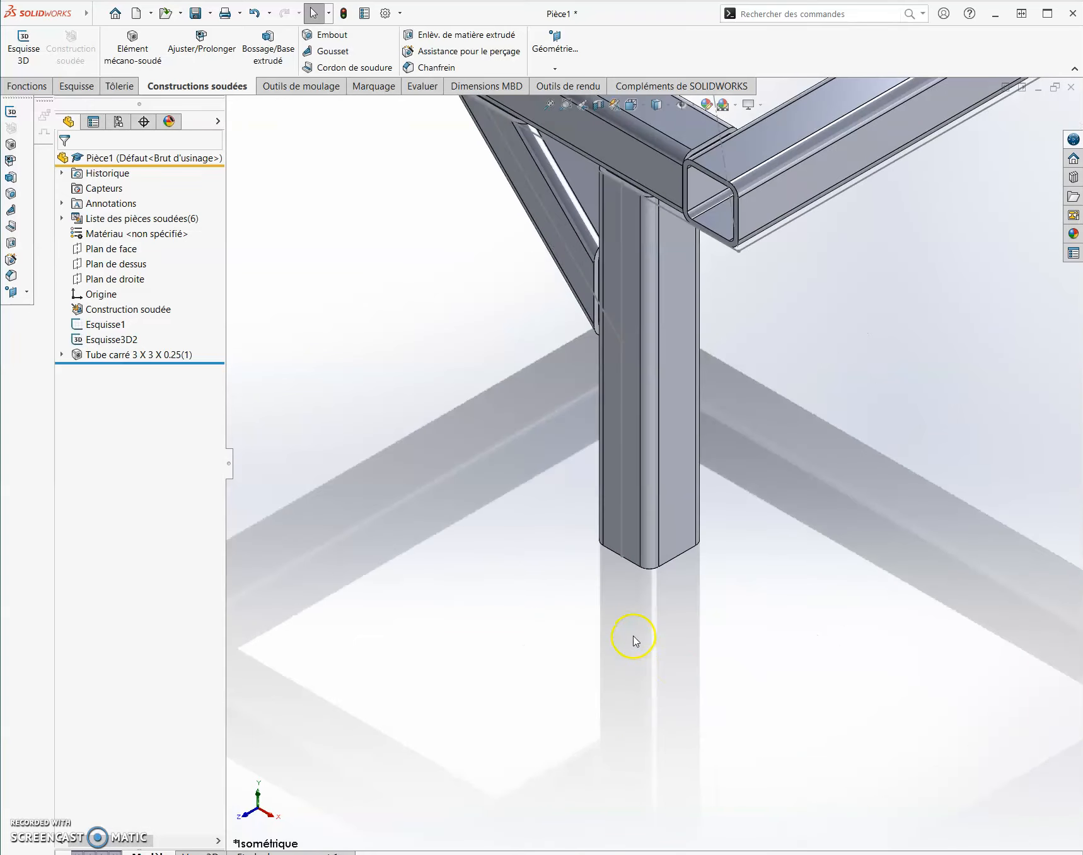
left_click(76, 86)
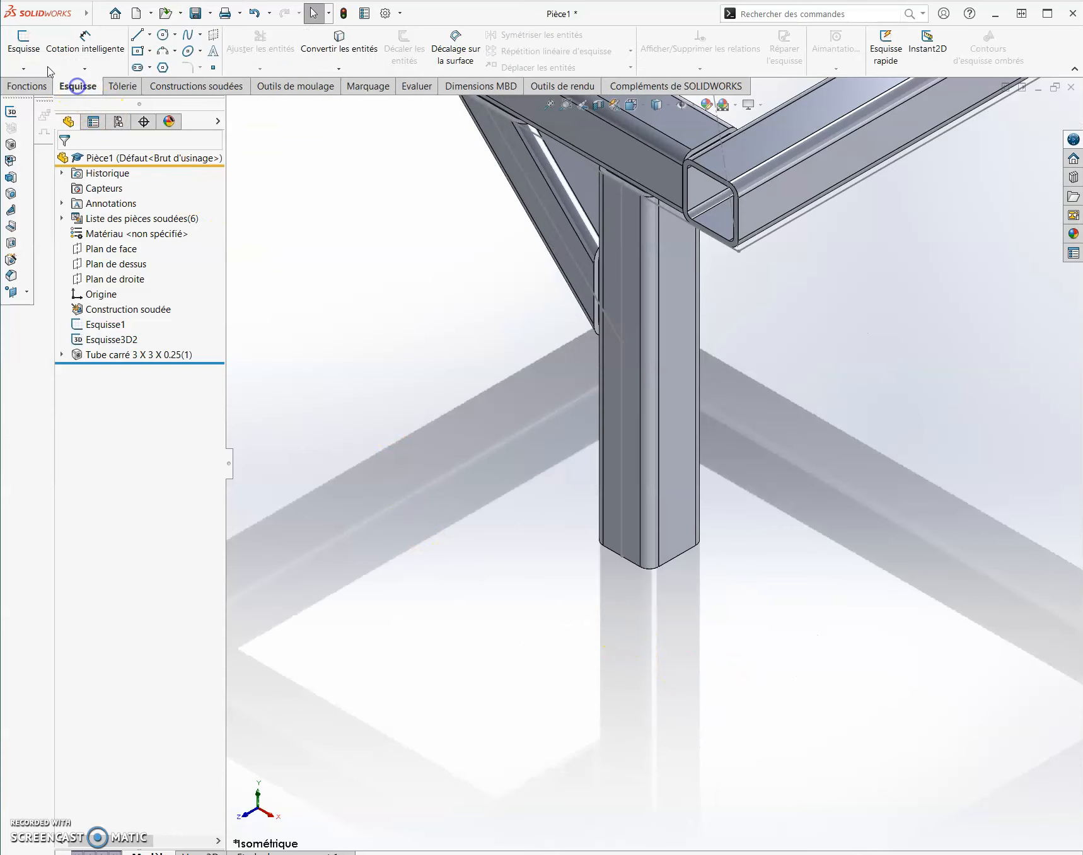
left_click(23, 44)
middle_click_drag(561, 493, 577, 209)
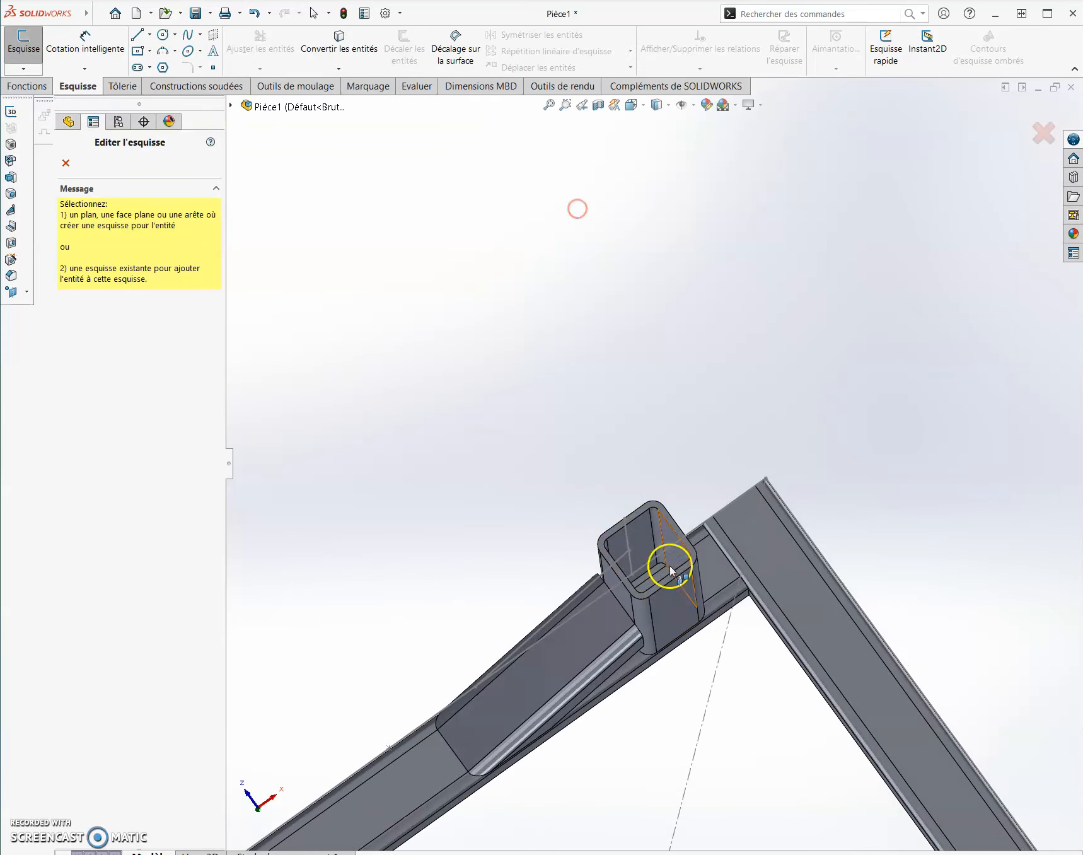
scroll(665, 549, "down", 5)
left_click(649, 442)
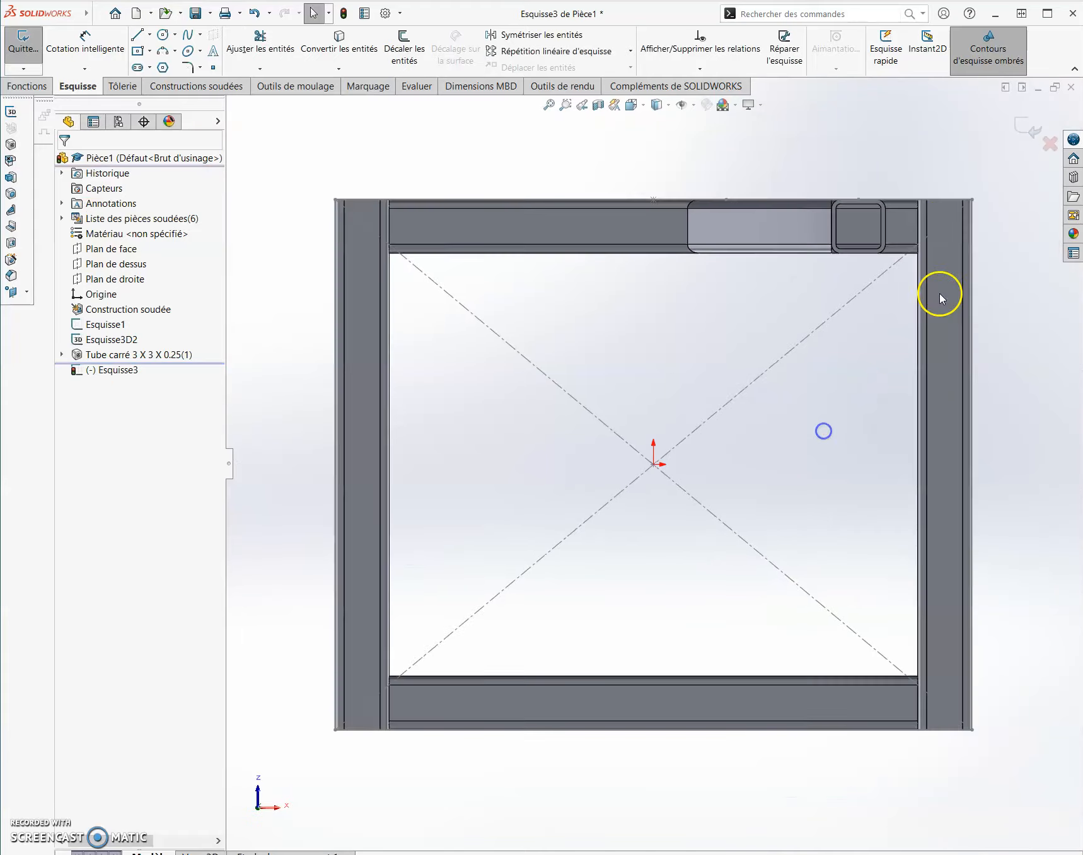
Sketch a center rectangle about 99 mm wide and 157 mm high around the leg's end
scroll(612, 372, "down", 3)
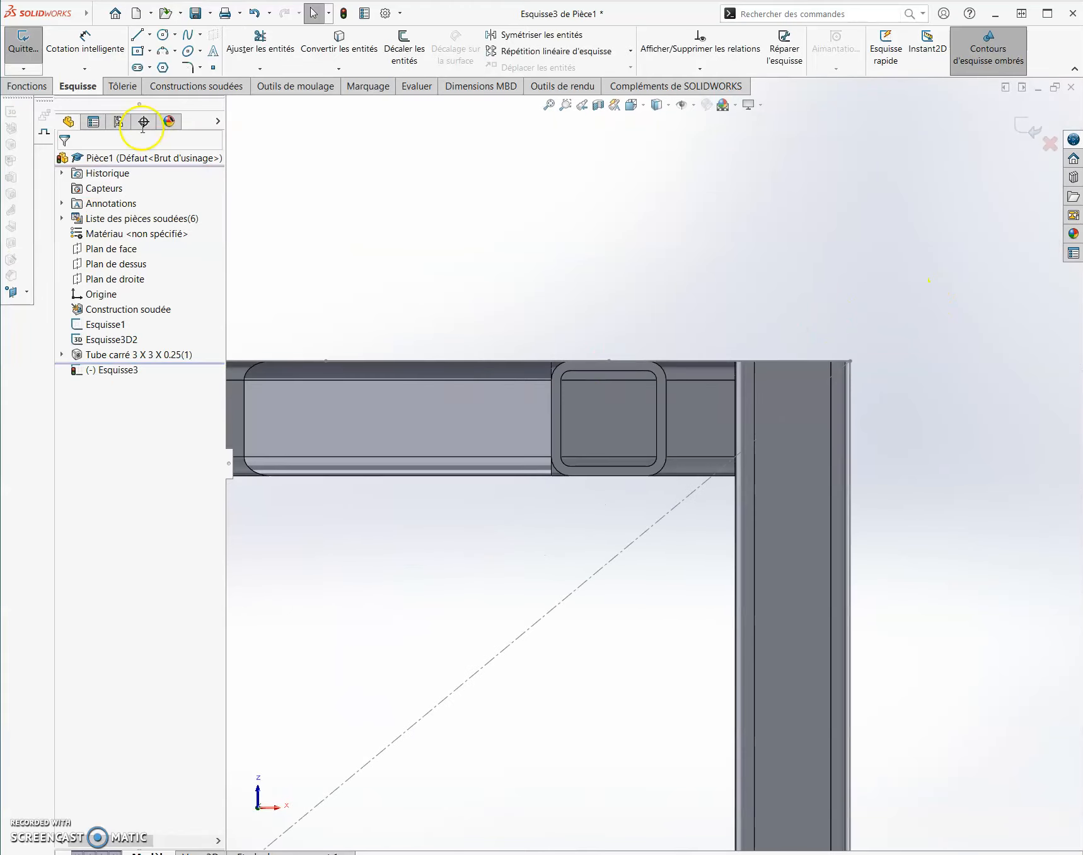
left_click(137, 52)
scroll(547, 300, "down", 3)
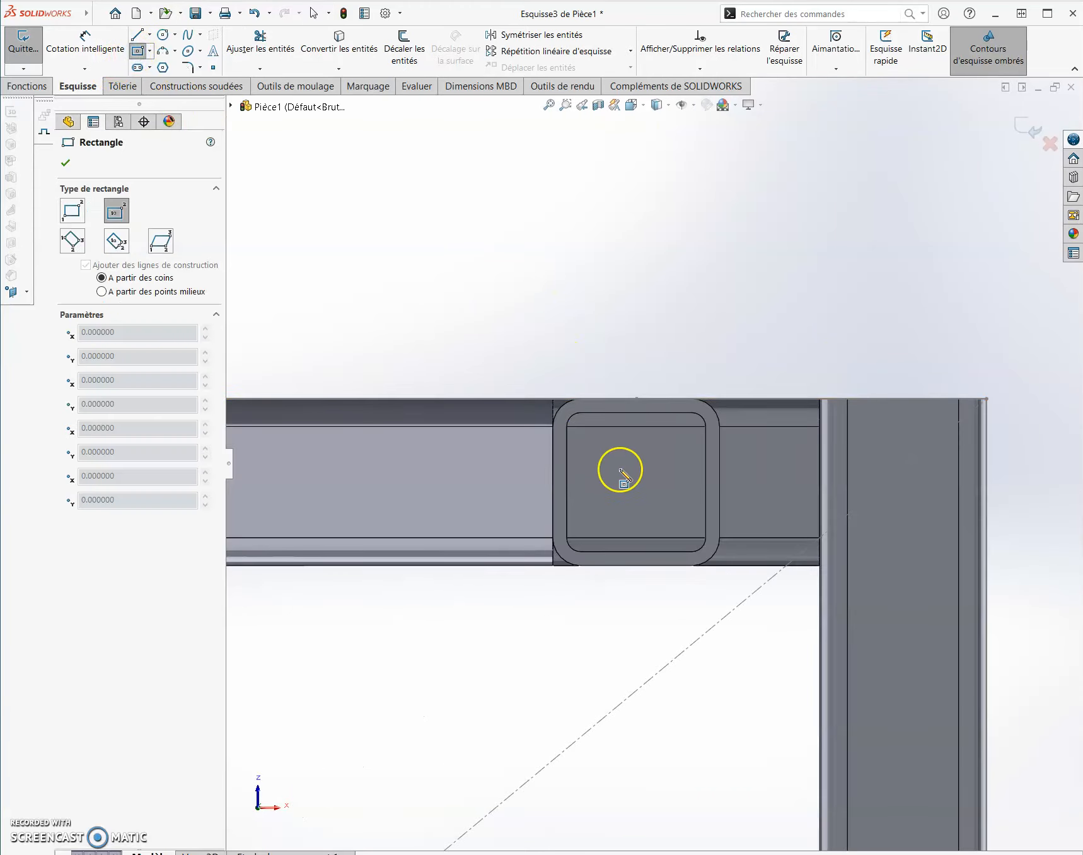
left_click(638, 454)
left_click(747, 281)
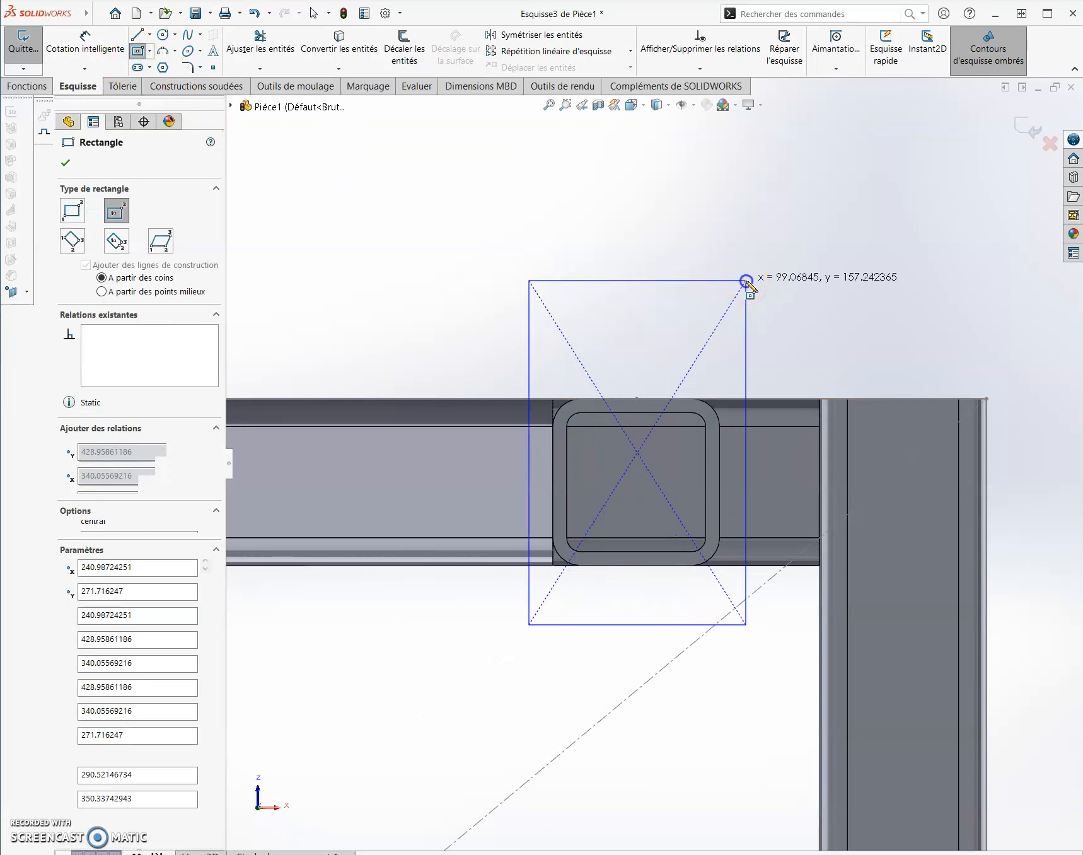
key("Escape")
Dimension the rectangle to 160 mm high and 120 mm wide
left_click(84, 39)
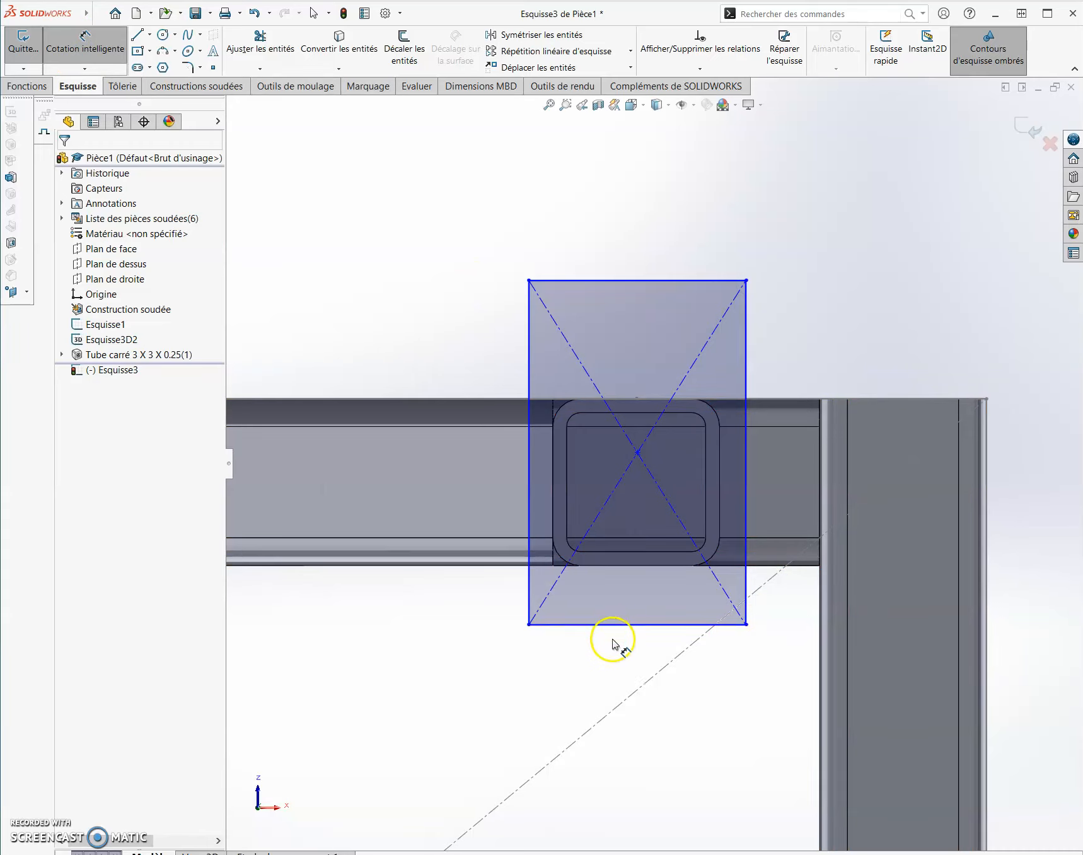
left_click(533, 459)
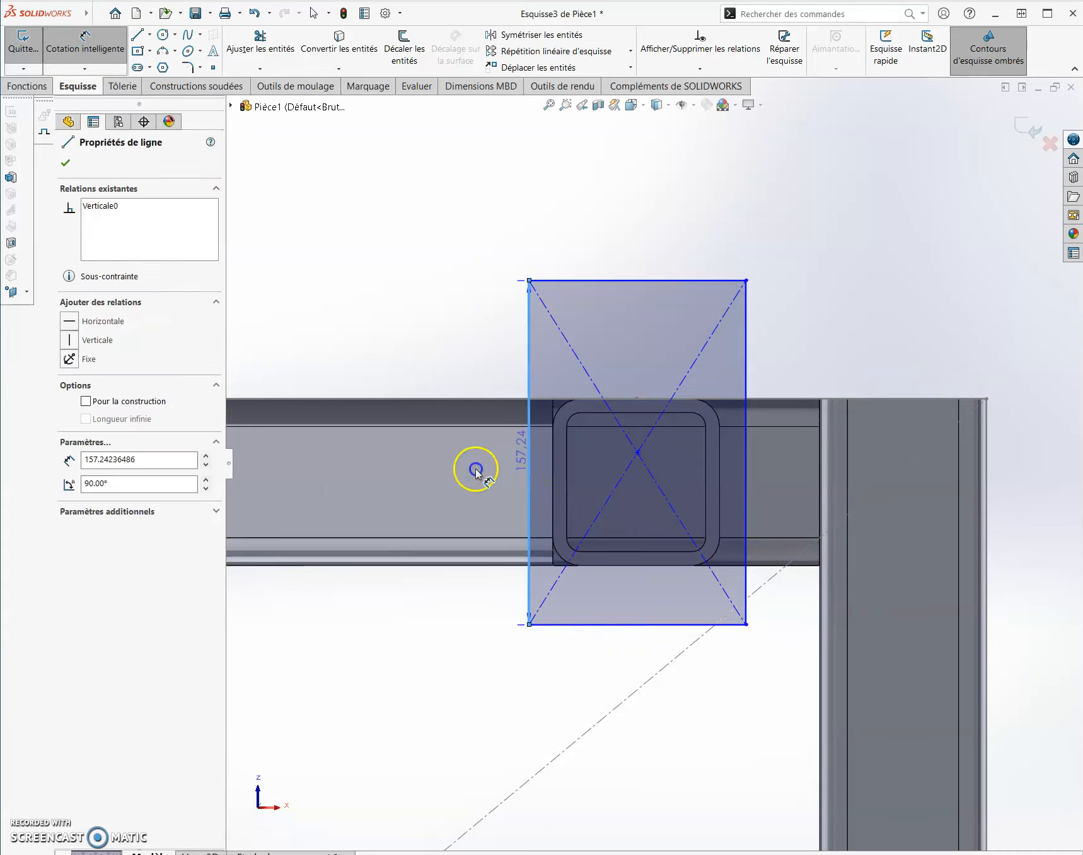
left_click(429, 476)
type("160")
key("Return")
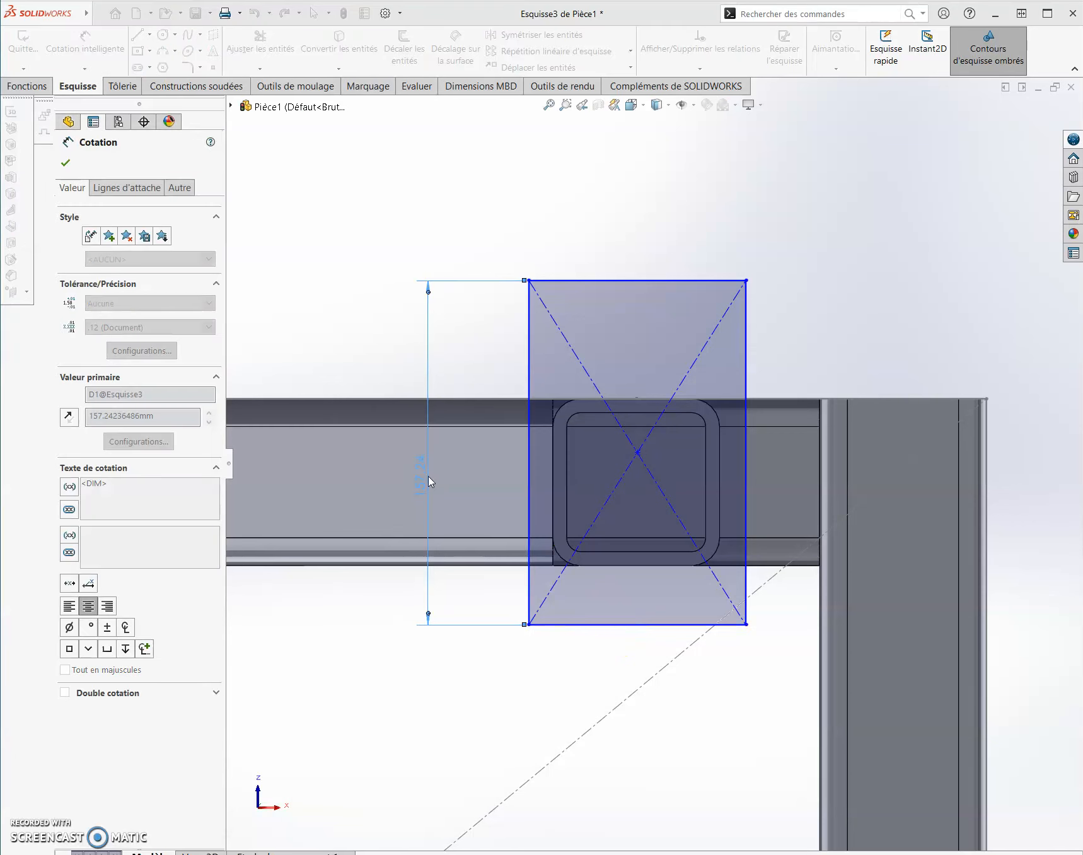
left_click(633, 281)
left_click(626, 171)
type("120")
key("Return")
left_click(633, 171)
key("Escape")
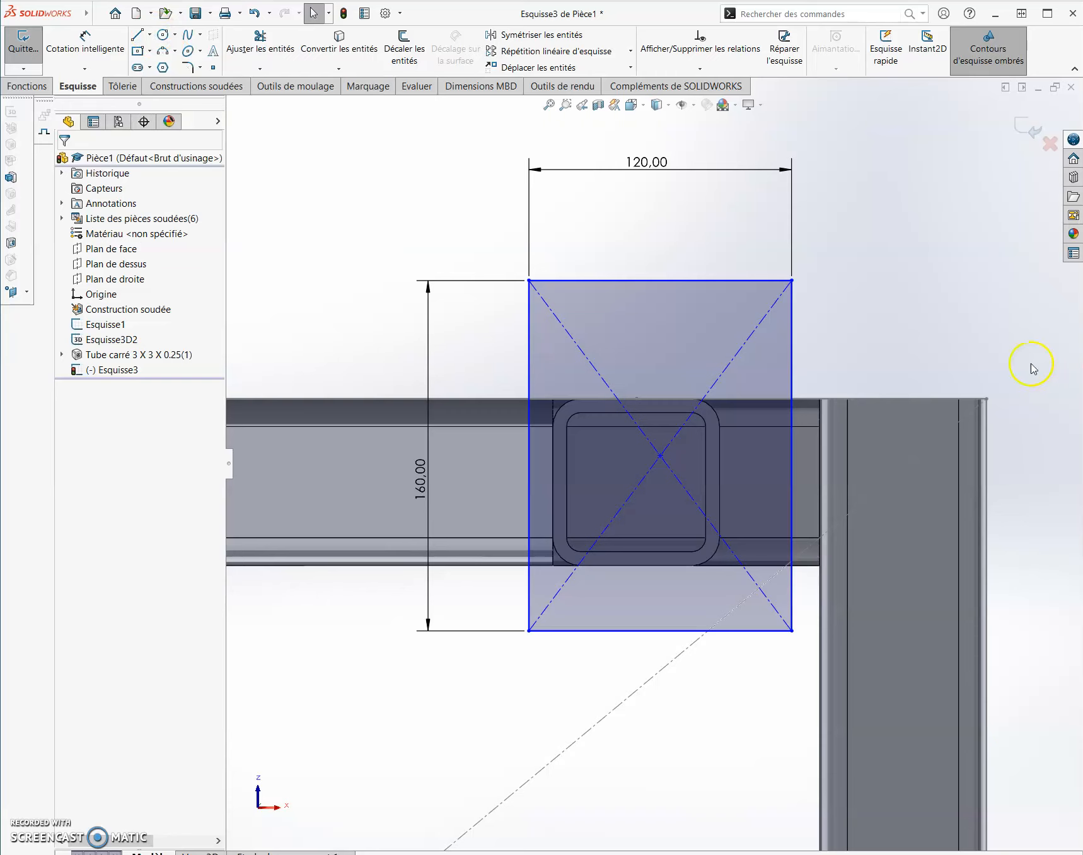
Dimension the rectangle's upper edge 63.8 mm from the frame's outer sketch line
left_click(88, 44)
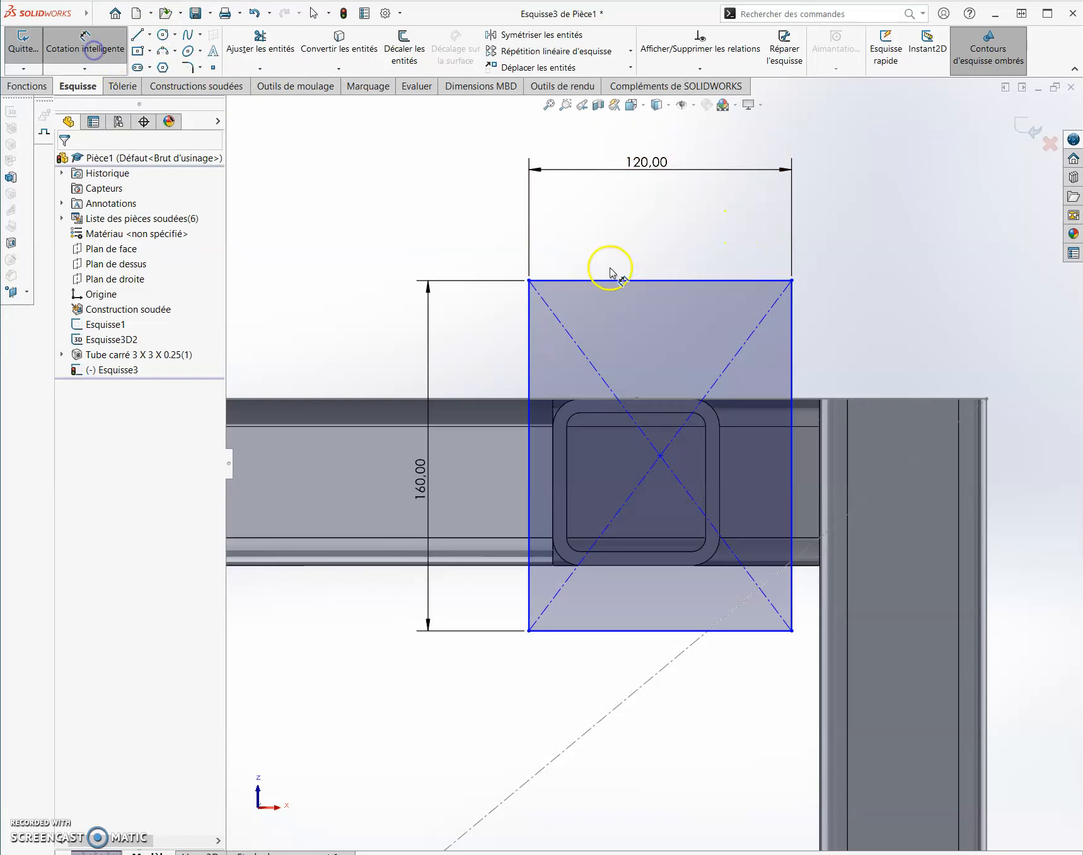
left_click(632, 281)
left_click(672, 399)
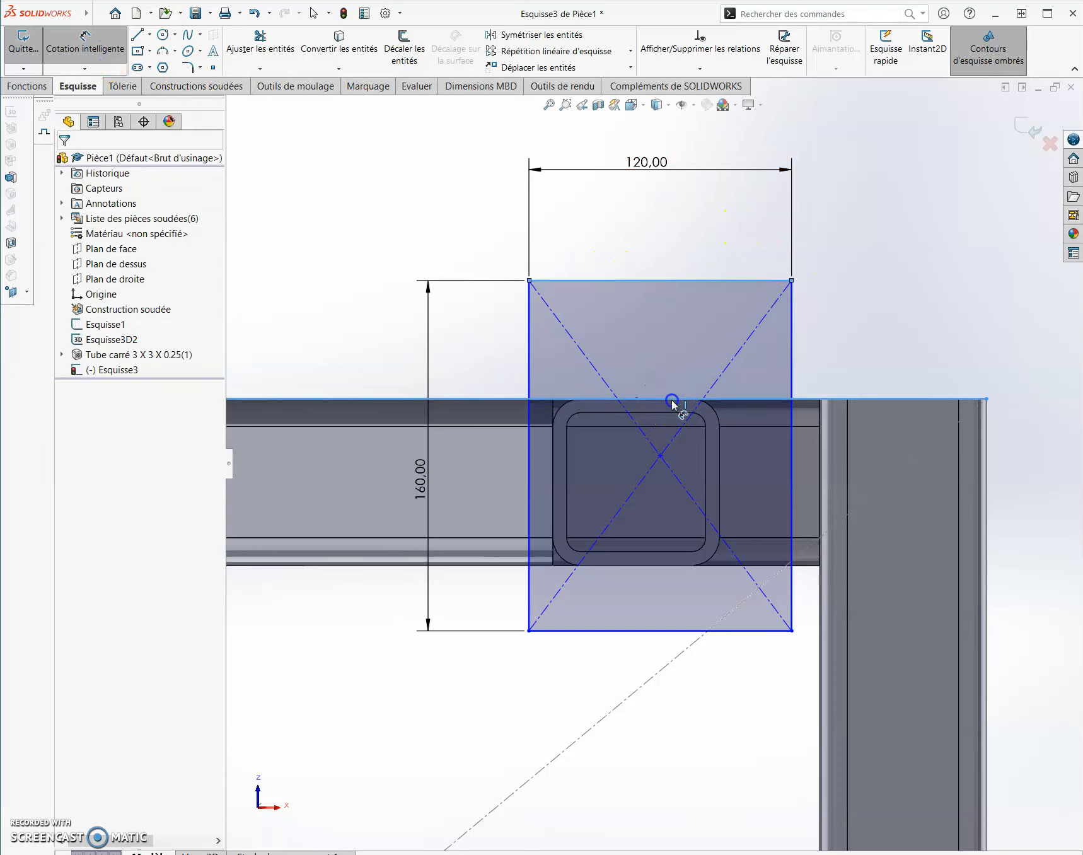
left_click(906, 245)
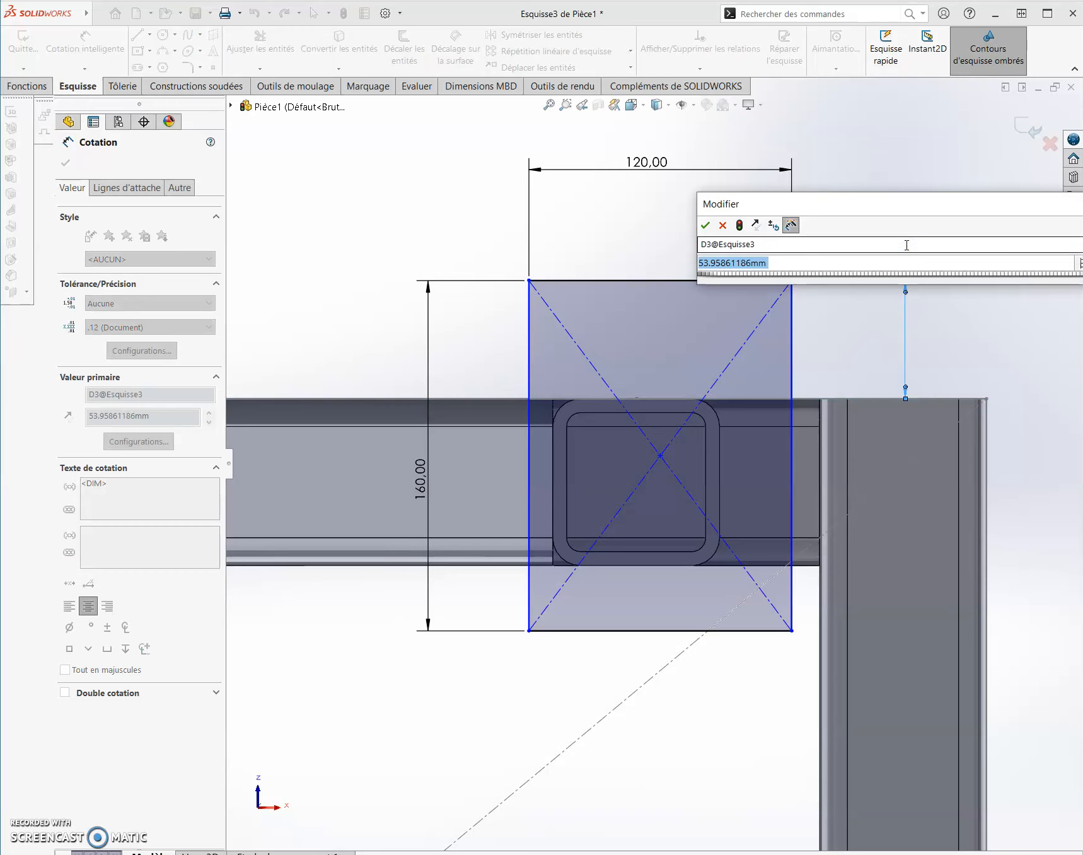
type("63.")
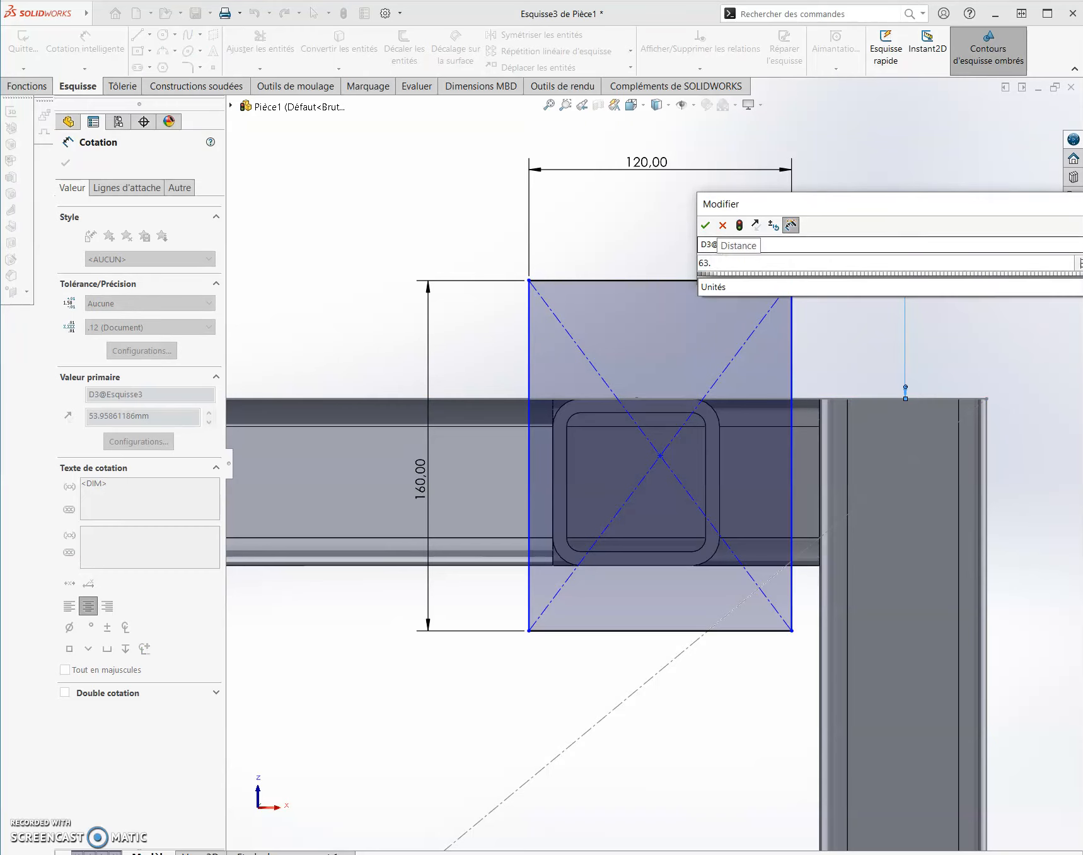
type("8")
key("Return")
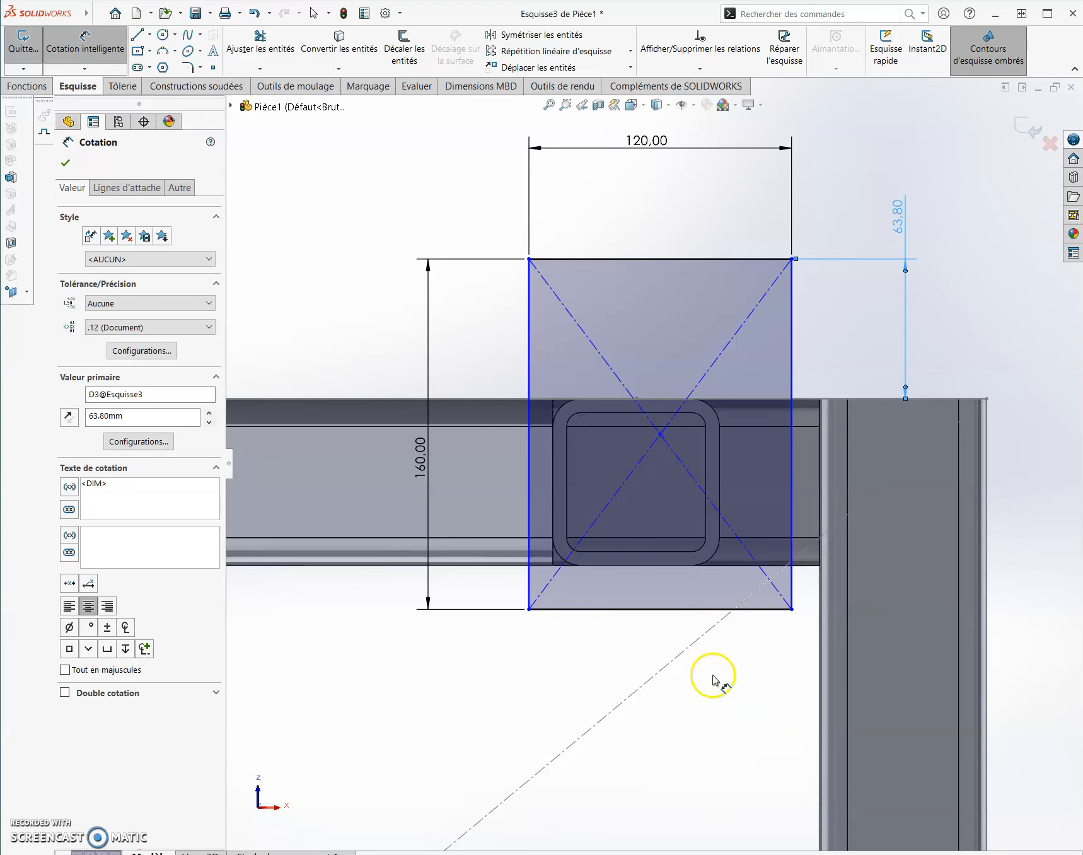
key("Escape")
Draw a construction line from the midpoint of the leg end's lower outer edge to the rectangle's center
left_click(150, 35)
left_click(178, 67)
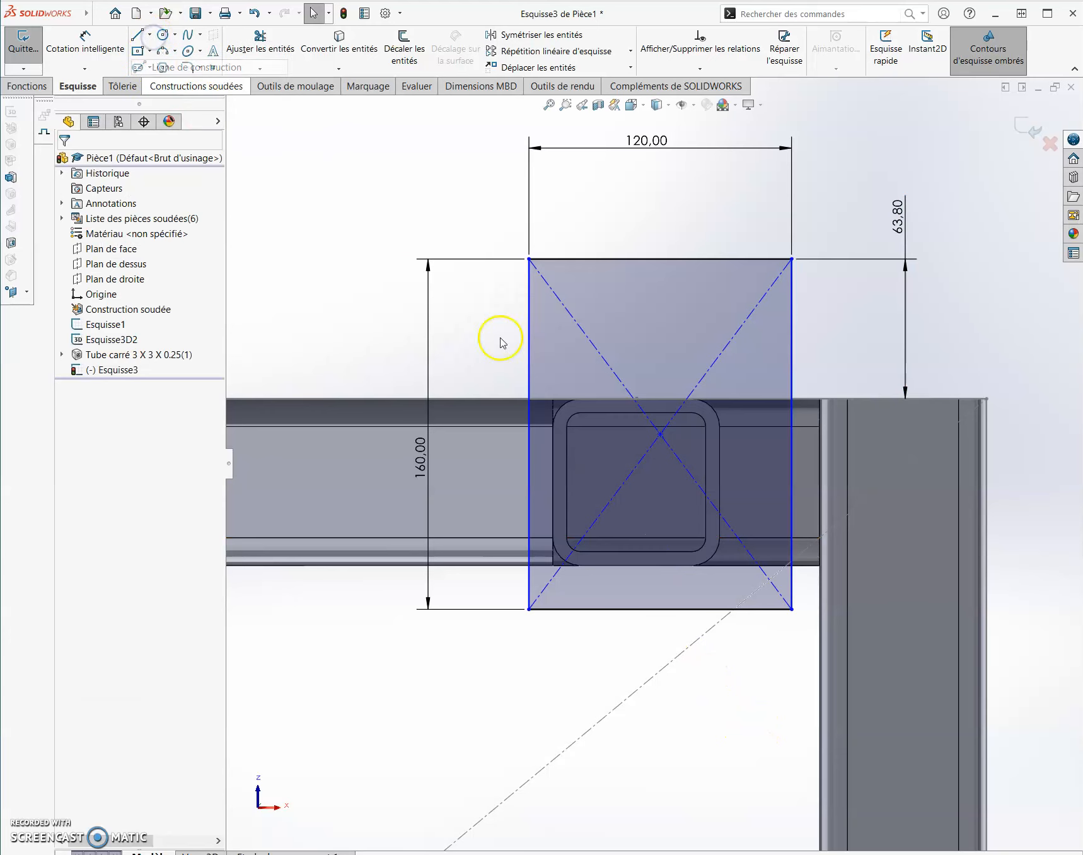
left_click(637, 566)
left_click(660, 434)
key("Escape")
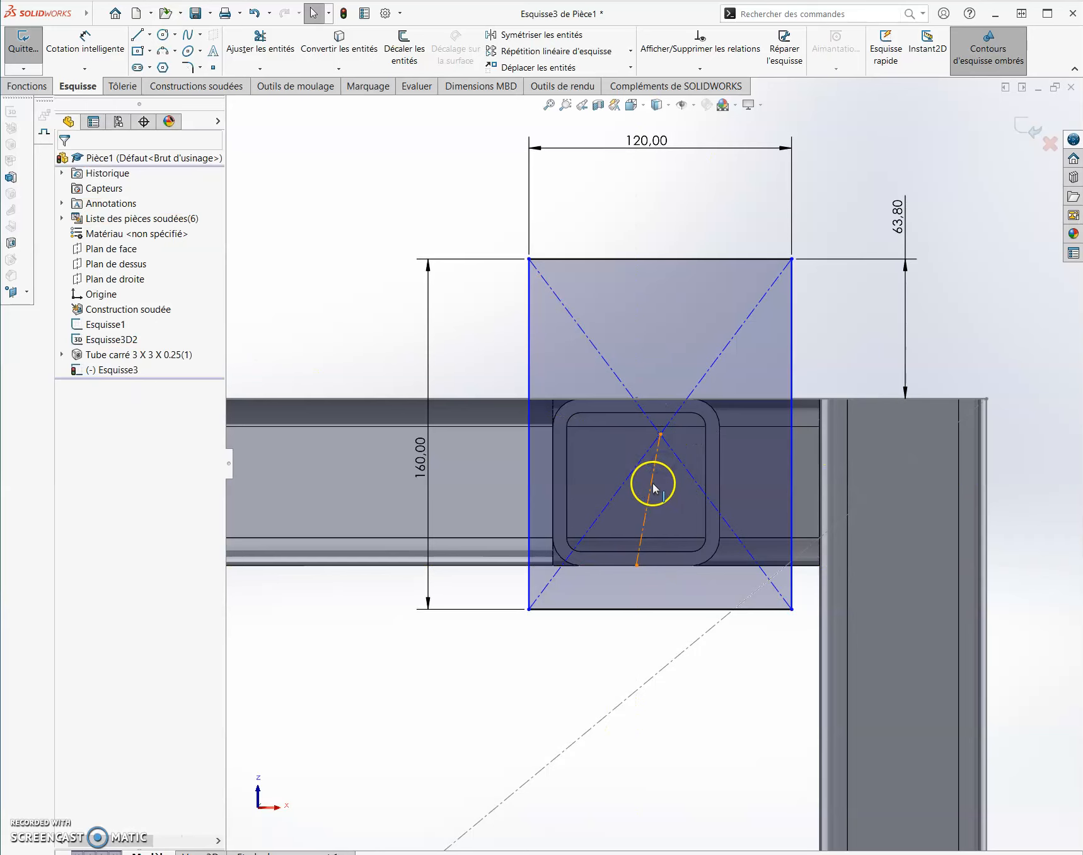
Make the construction line vertical to center the rectangle on the leg and close the sketch
left_click(653, 488)
left_click(706, 432)
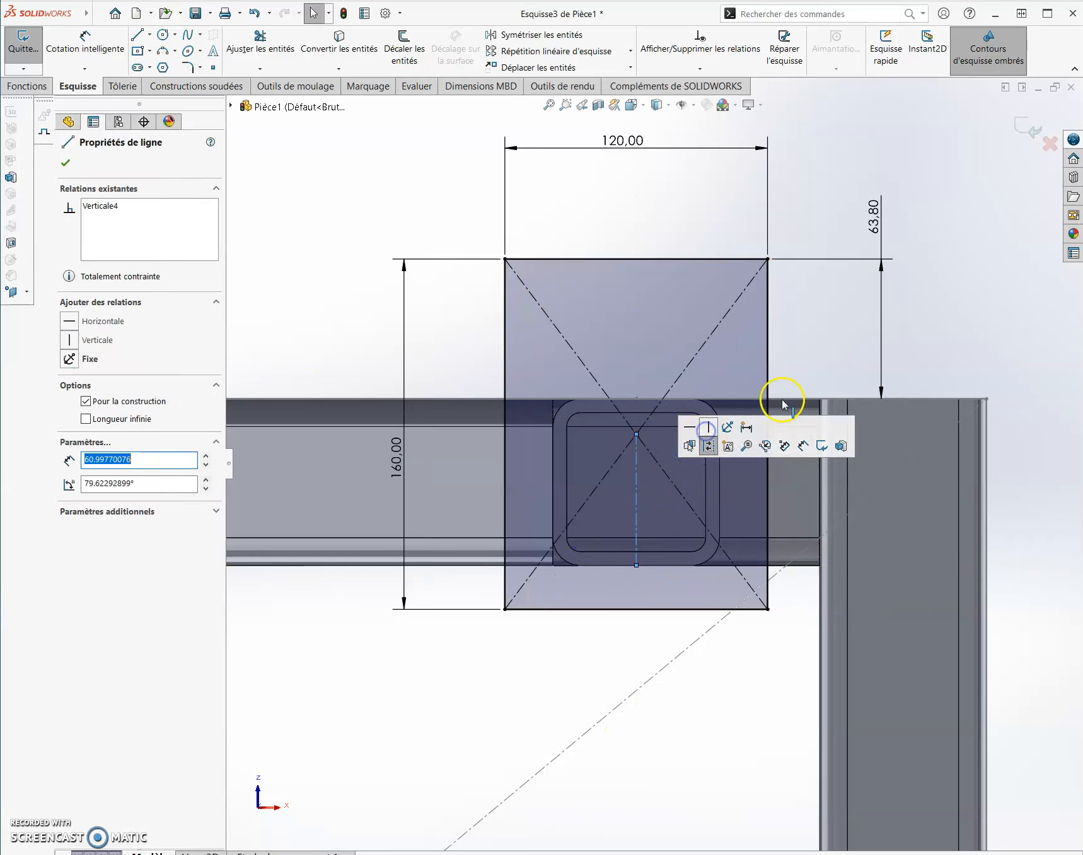
left_click(996, 270)
left_click(1026, 129)
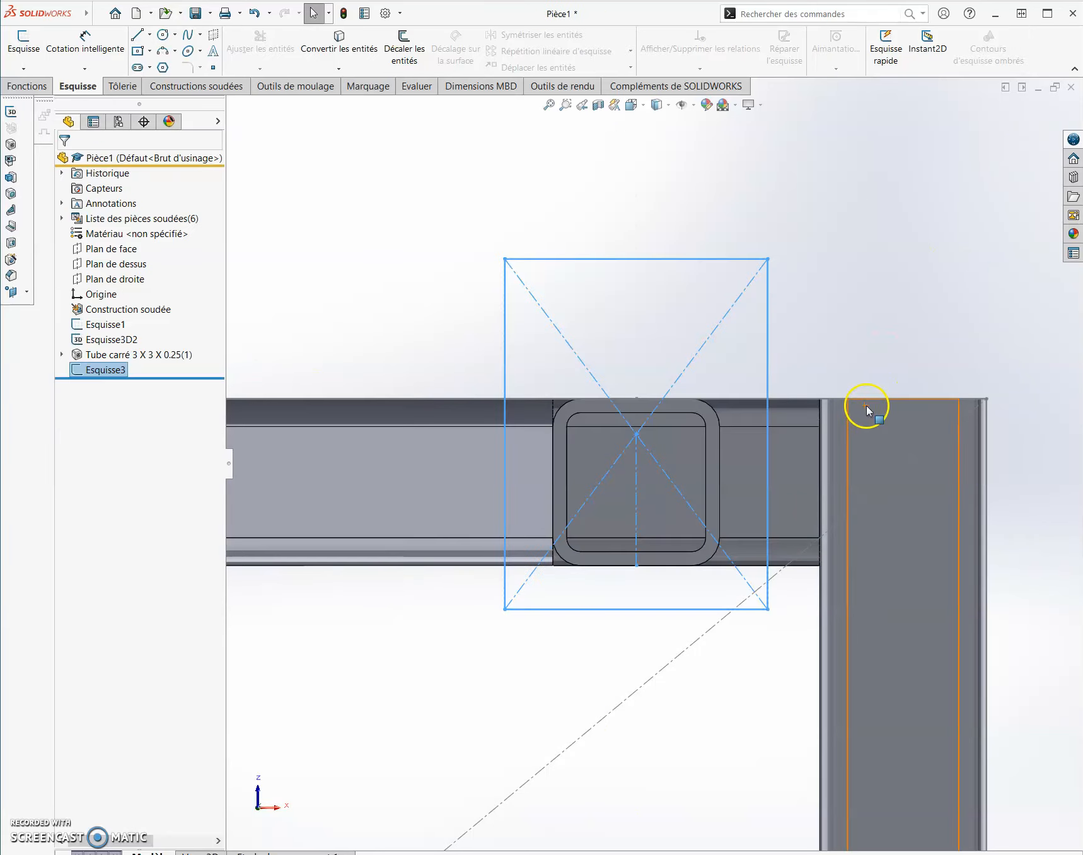
Extrude the 120 x 160 mm rectangle 20 mm away from the leg as a base plate
middle_click_drag(546, 293, 564, 628)
scroll(563, 628, "up", 5)
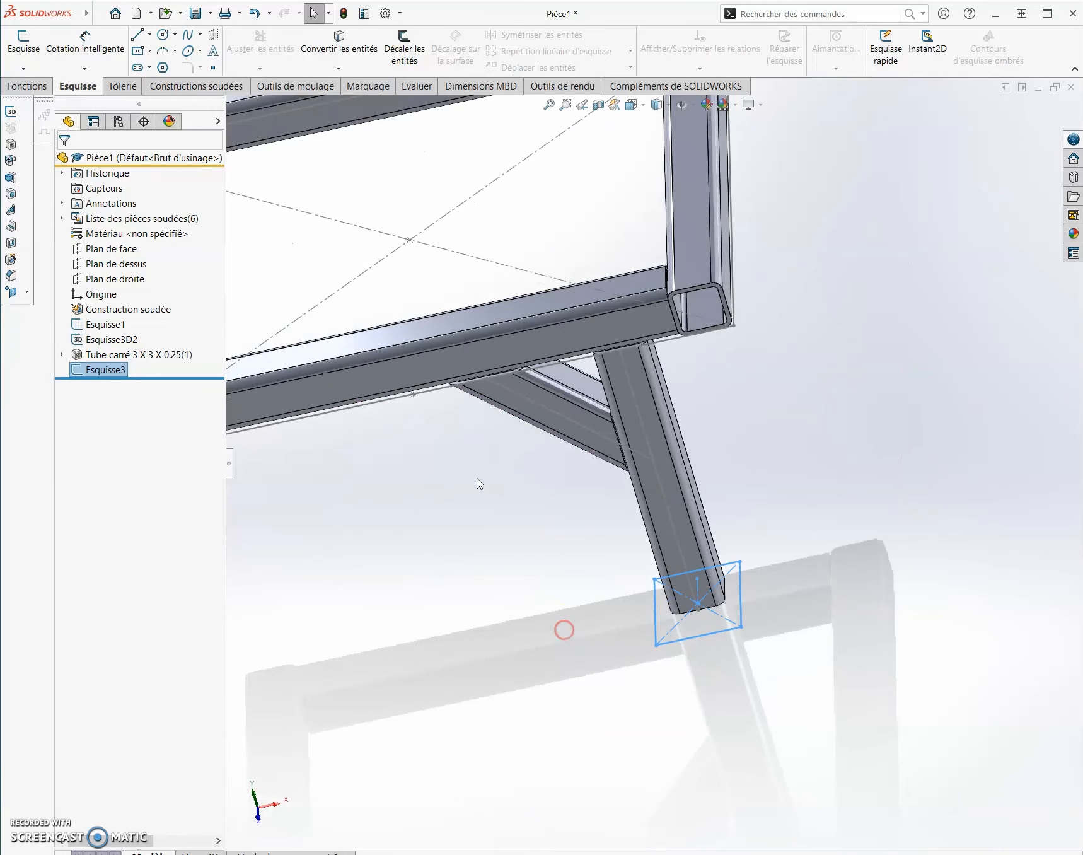
left_click(29, 85)
left_click(34, 44)
type("20")
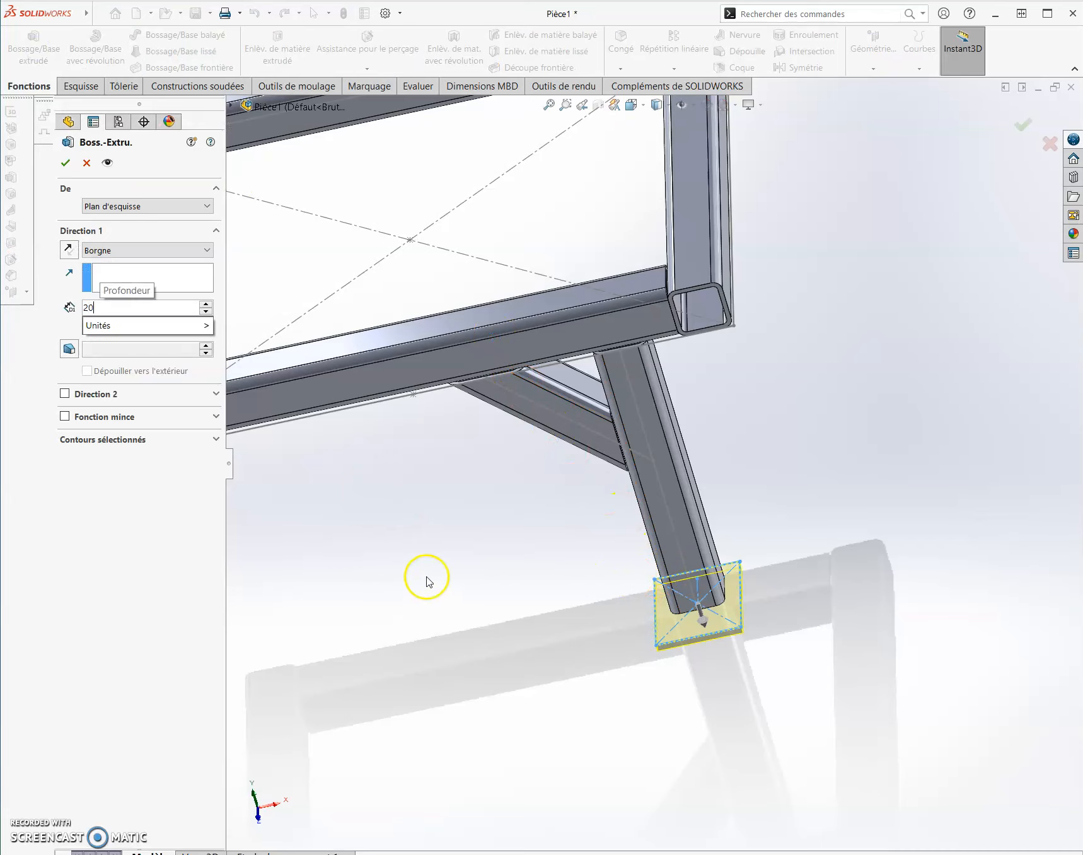
left_click(427, 578)
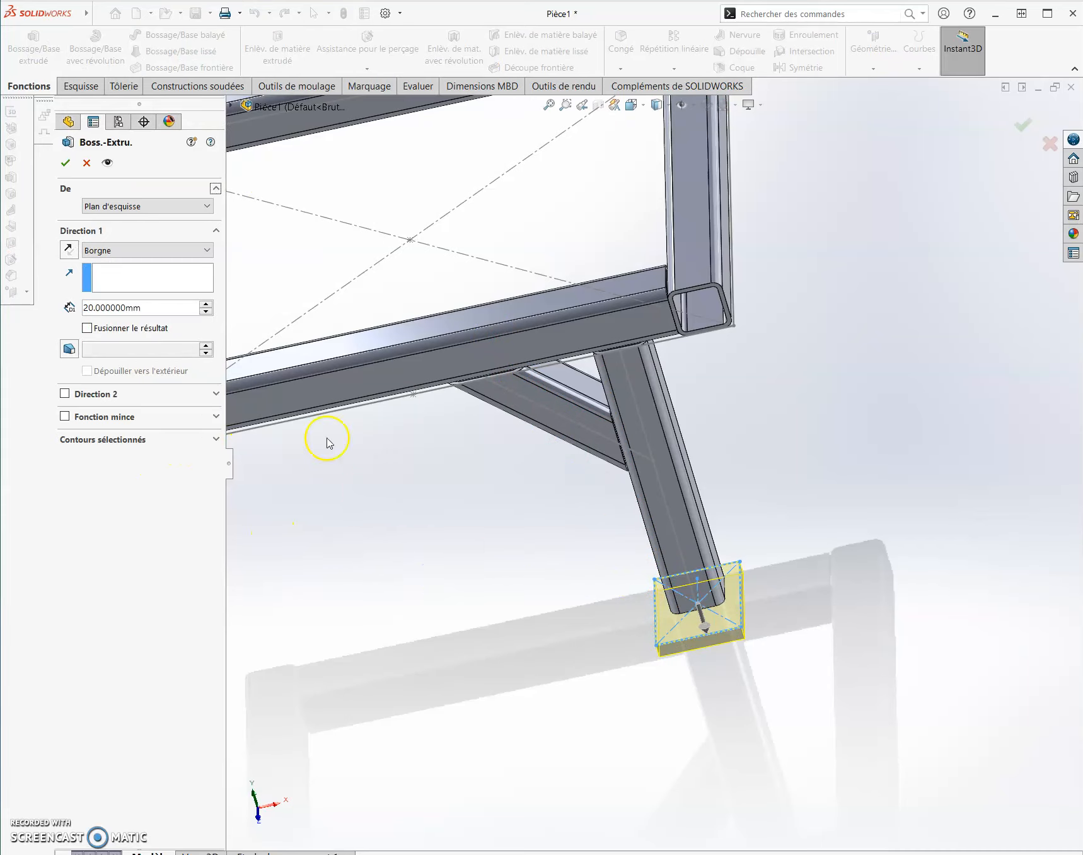
left_click(65, 163)
left_click(803, 540)
scroll(713, 616, "down", 3)
scroll(686, 589, "down", 3)
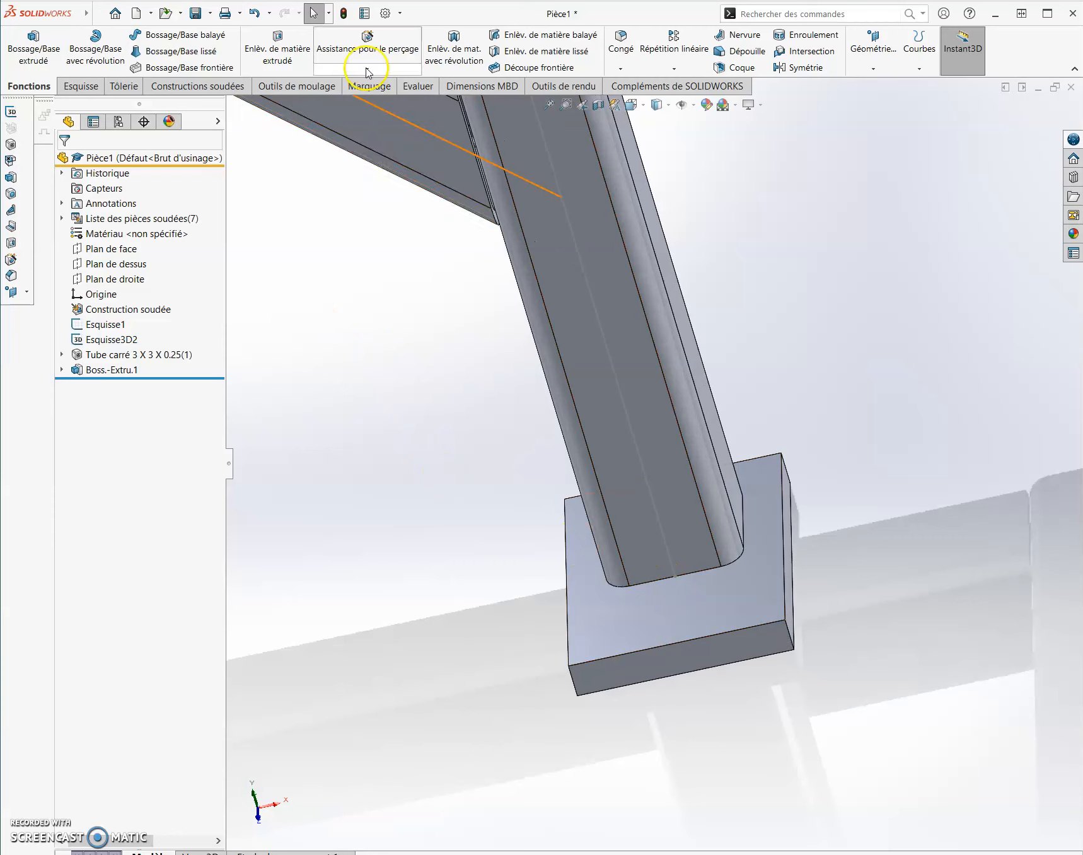
left_click(60, 370)
left_click(104, 384)
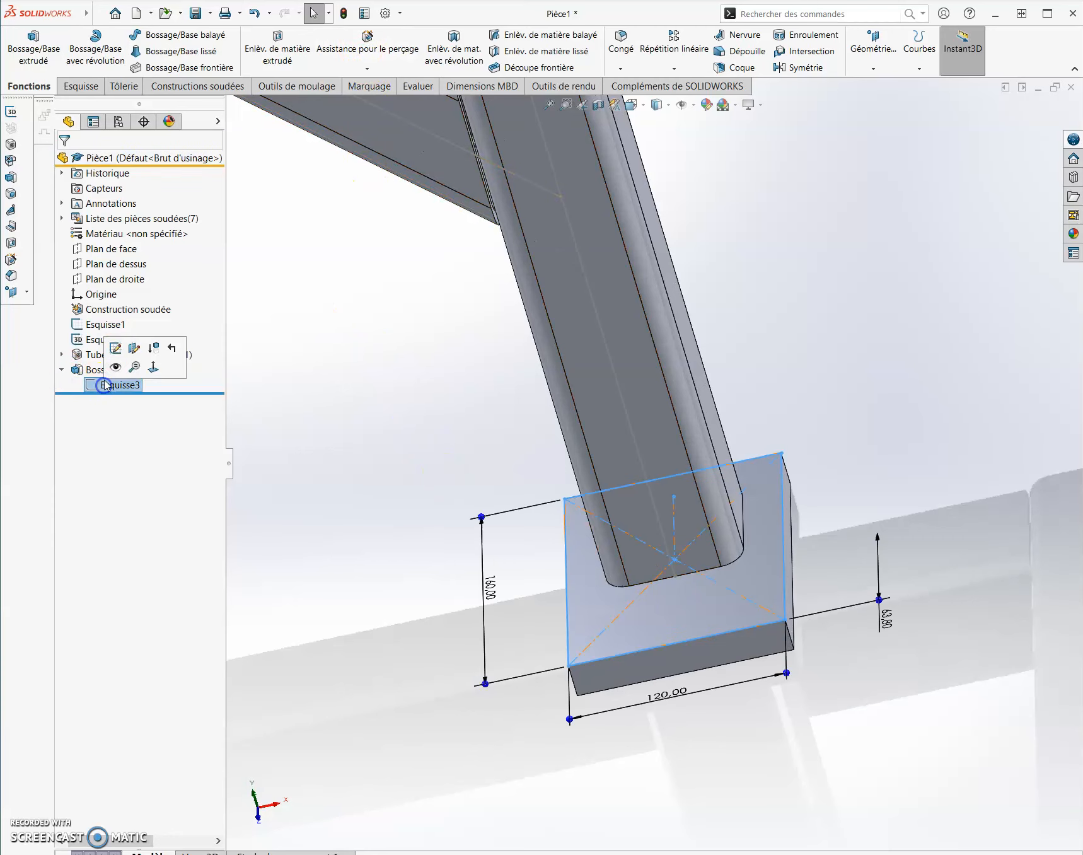
left_click(334, 437)
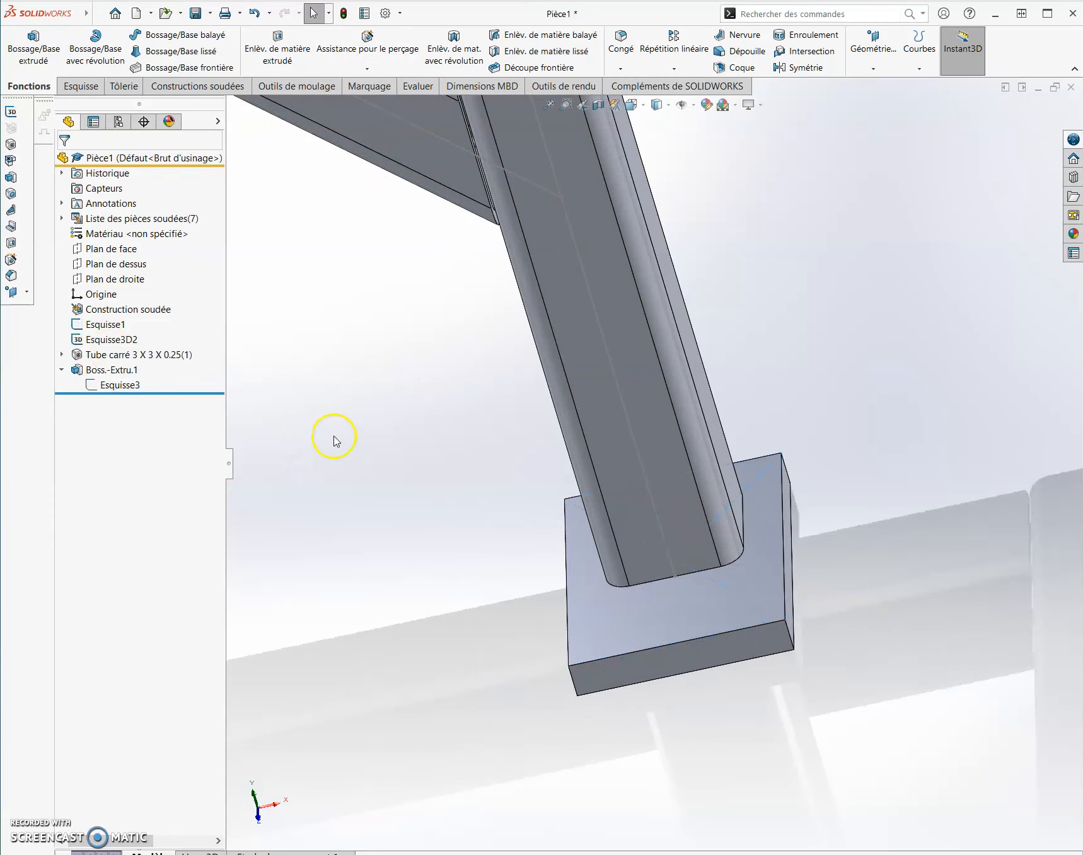
Start the Hole Wizard on the base plate's leg-side face and place two hole points side by side outside the frame's outline
left_click(352, 54)
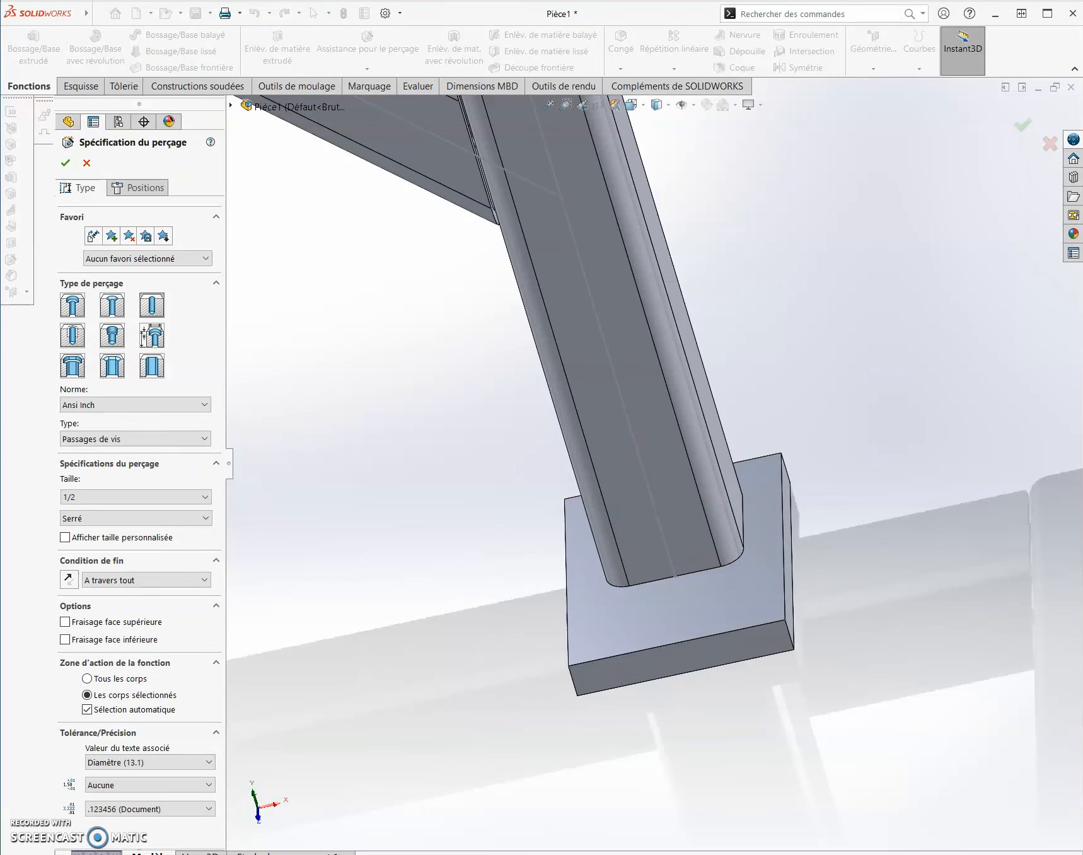
left_click(151, 188)
left_click(718, 606)
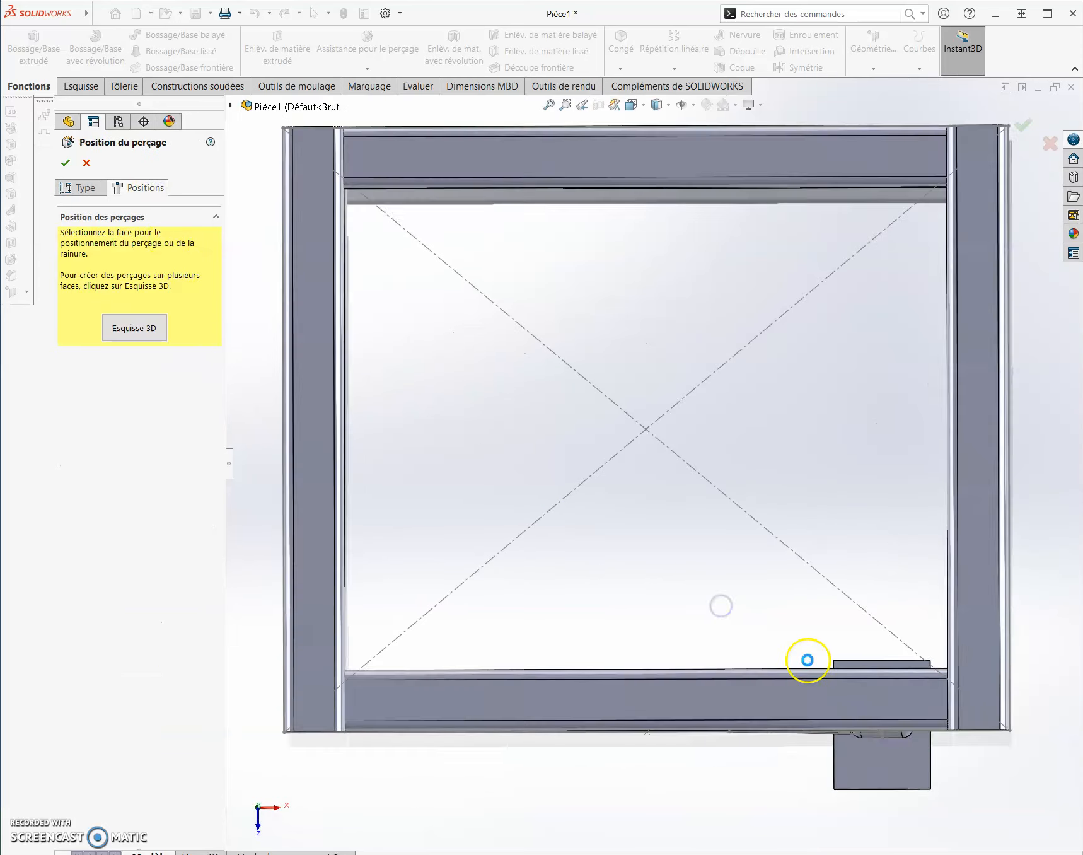
scroll(906, 764, "down", 5)
left_click(687, 664)
Dimension the left hole point 25 mm from the plate's lower edge
left_click(83, 44)
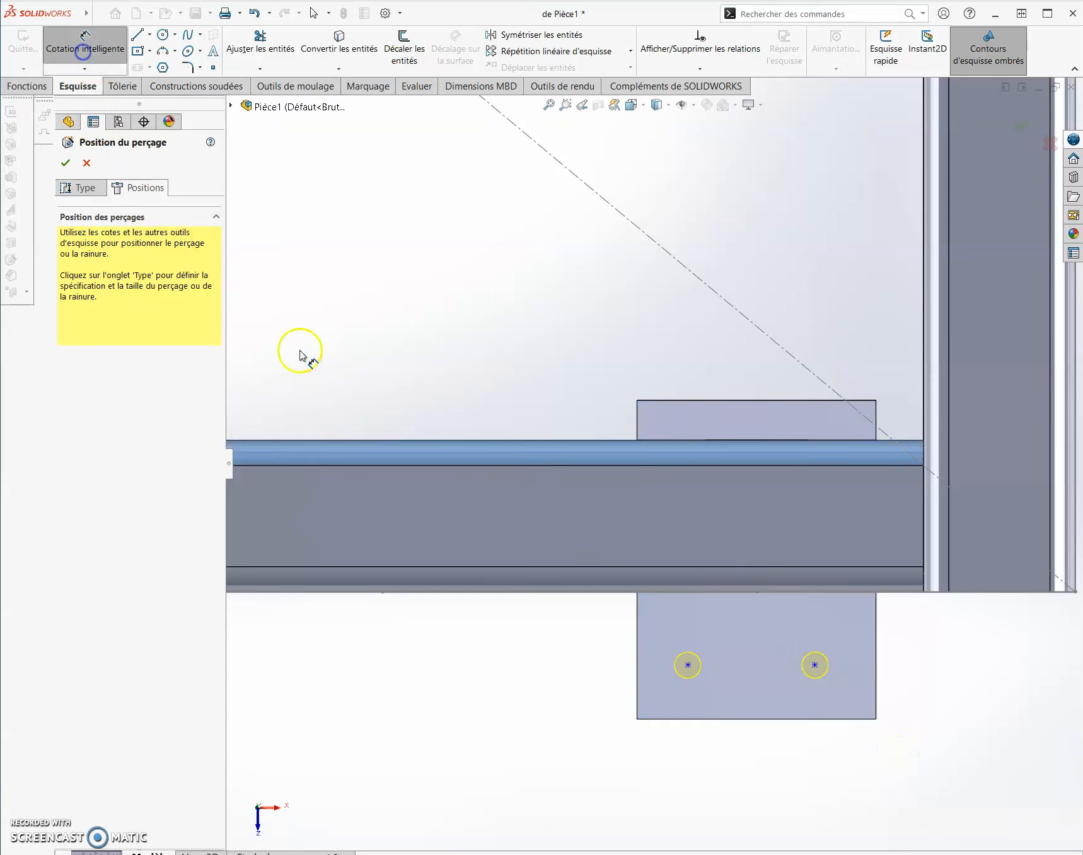
left_click(700, 720)
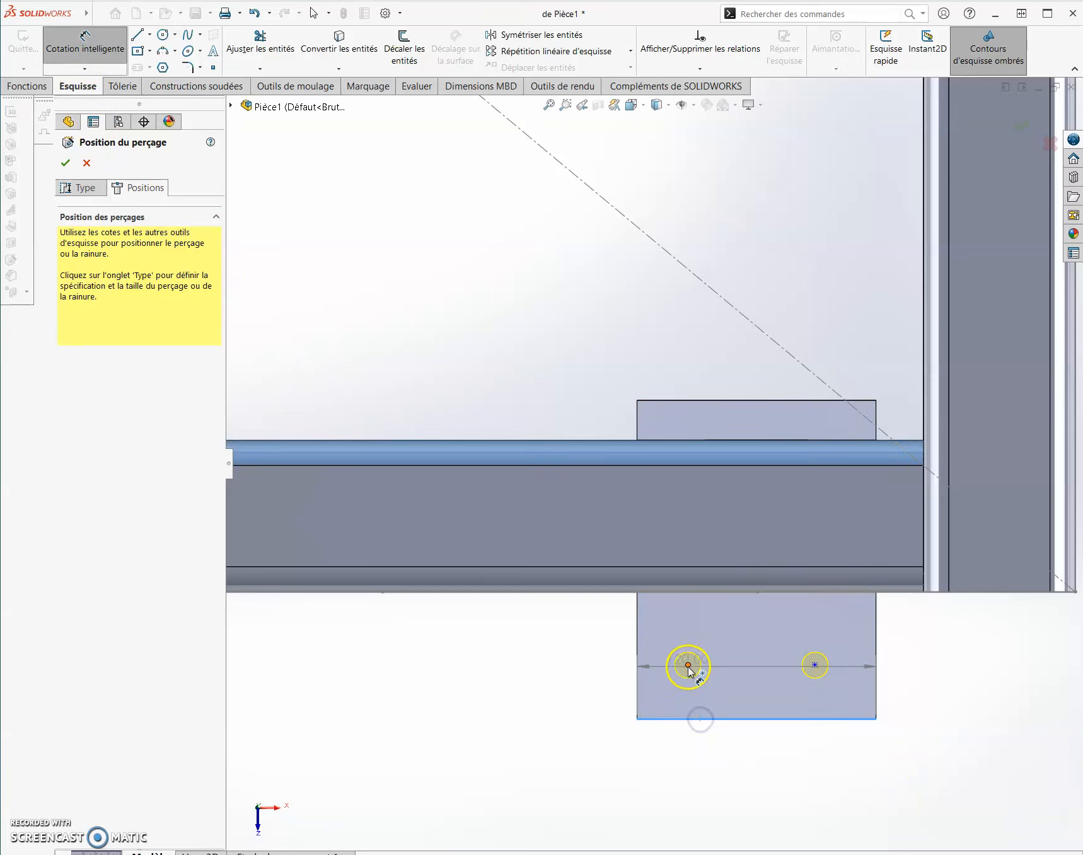
left_click(687, 664)
left_click(578, 758)
type("25")
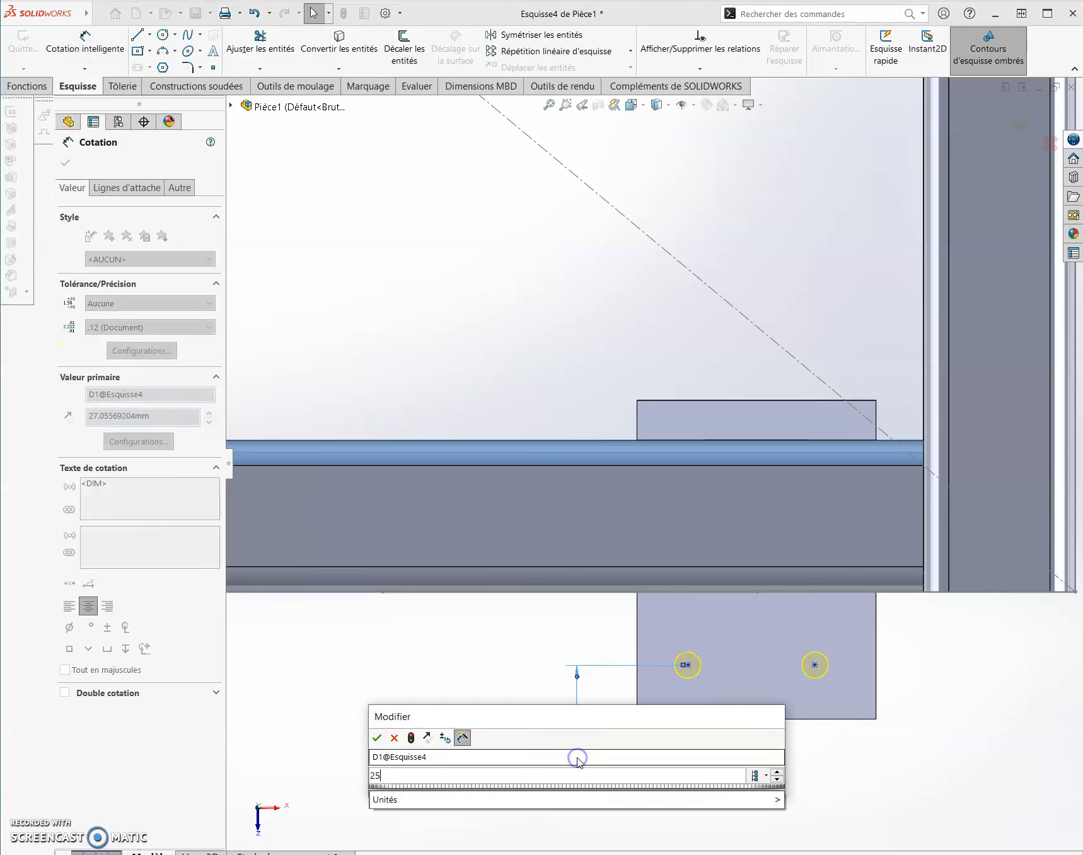
key("Return")
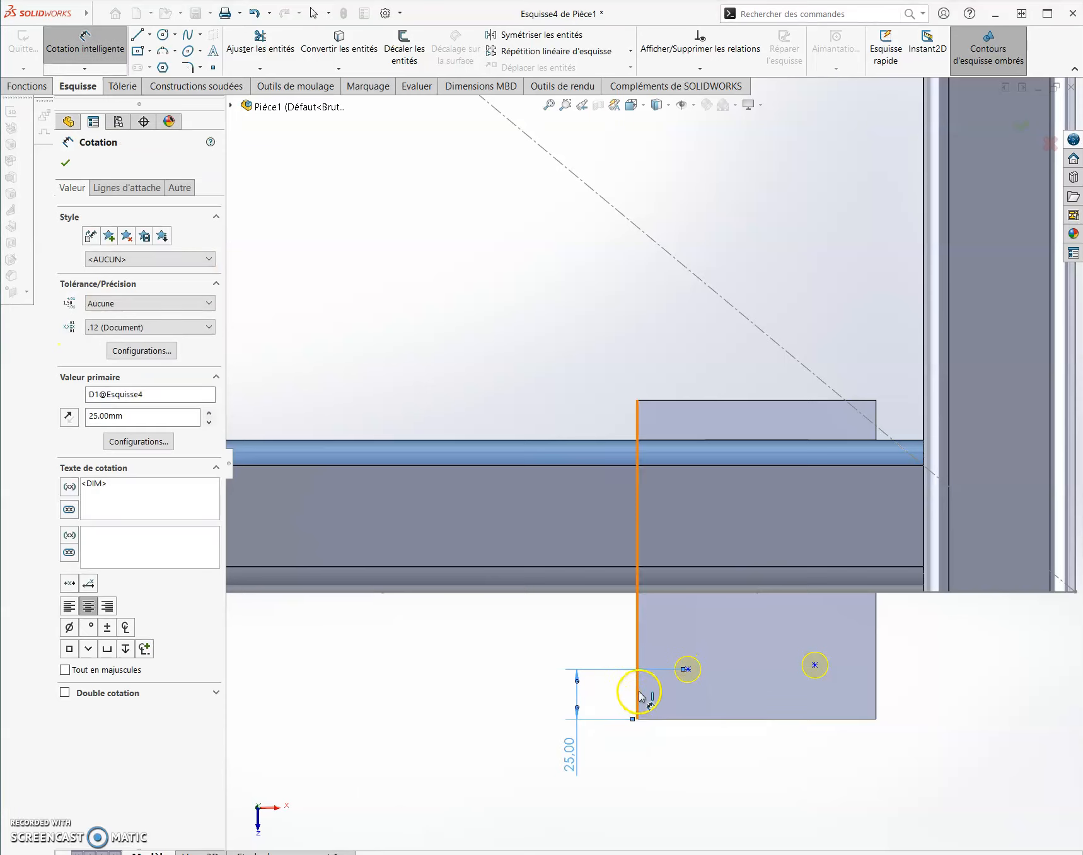
Dimension the left hole point from the plate's left edge and link it by equation to the 25 mm dimension
left_click(637, 695)
left_click(687, 669)
left_click(671, 757)
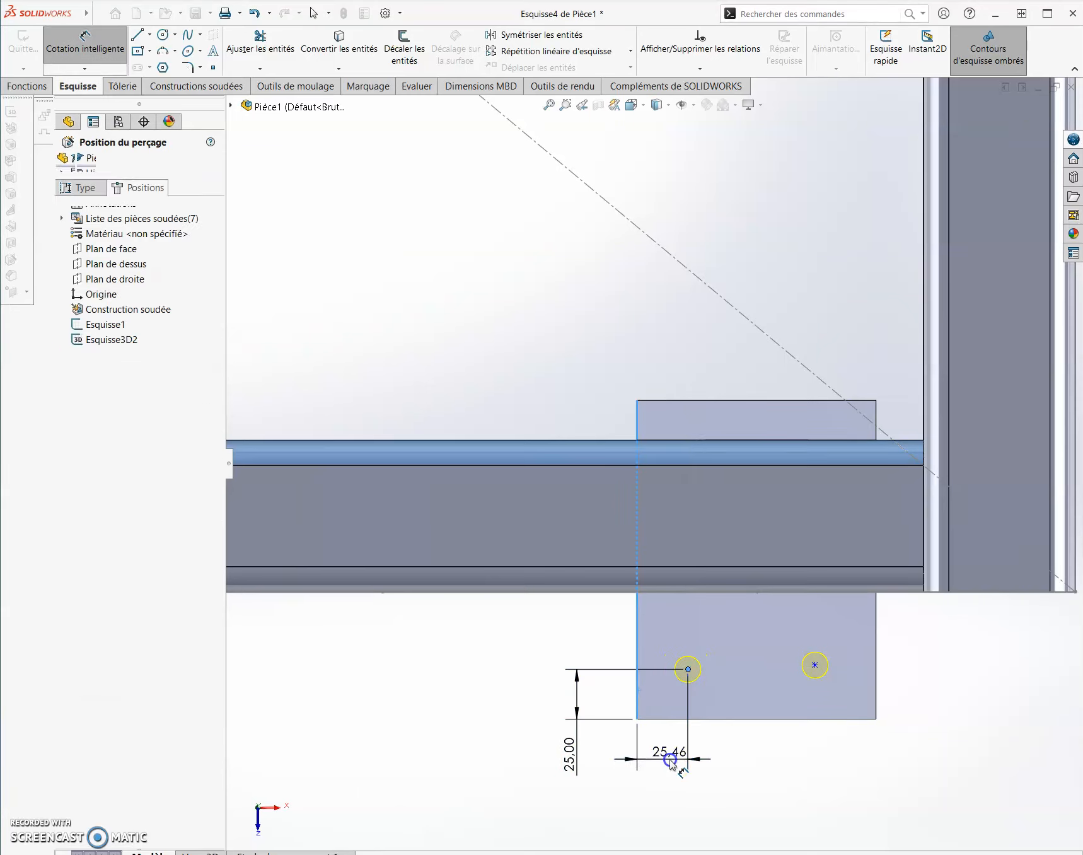
type("=")
left_click_drag(648, 720, 627, 589)
left_click_drag(607, 720, 536, 596)
left_click(566, 752)
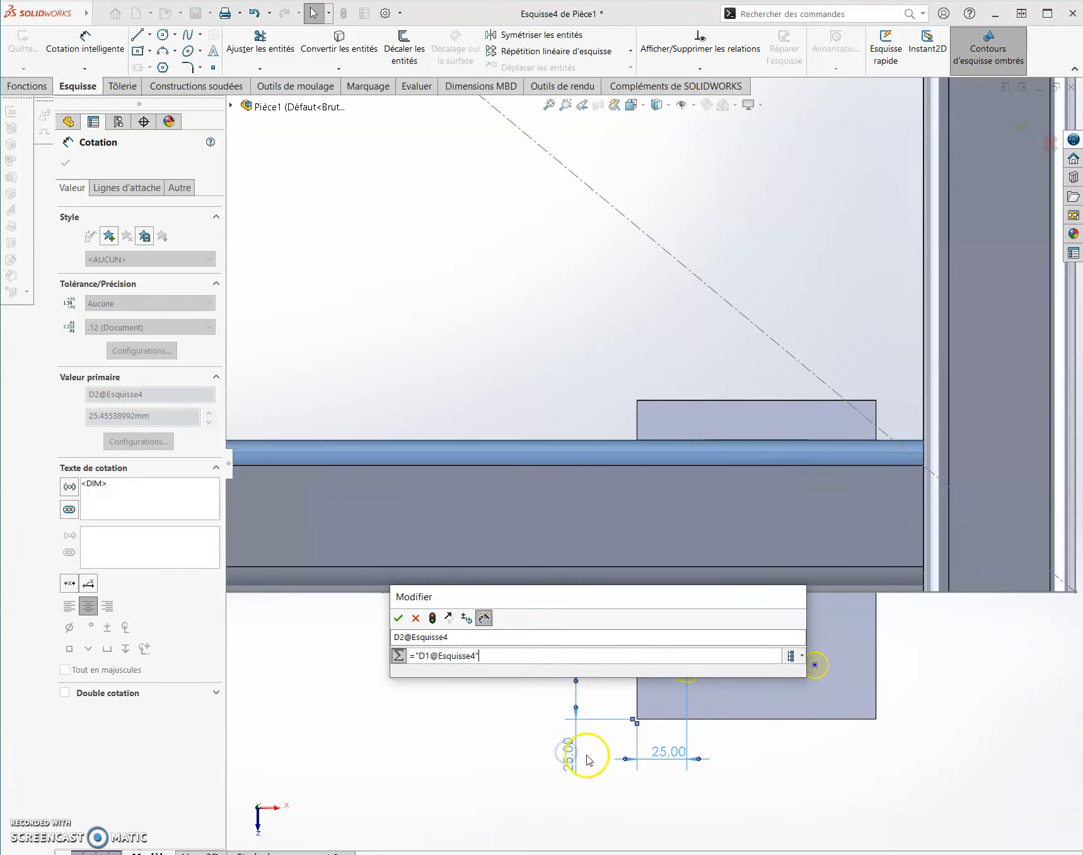
key("Return")
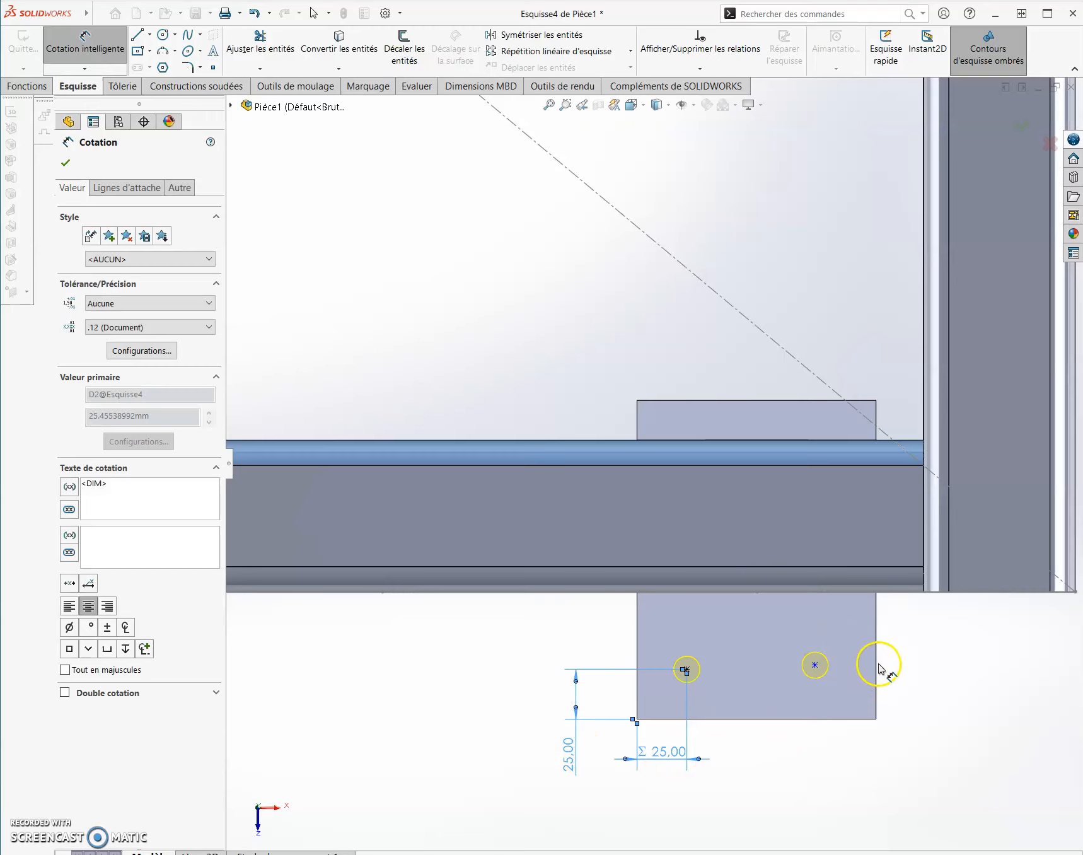
Dimension the right hole point from the plate's right edge and link it by equation to the left hole's side distance
left_click(876, 665)
left_click(815, 665)
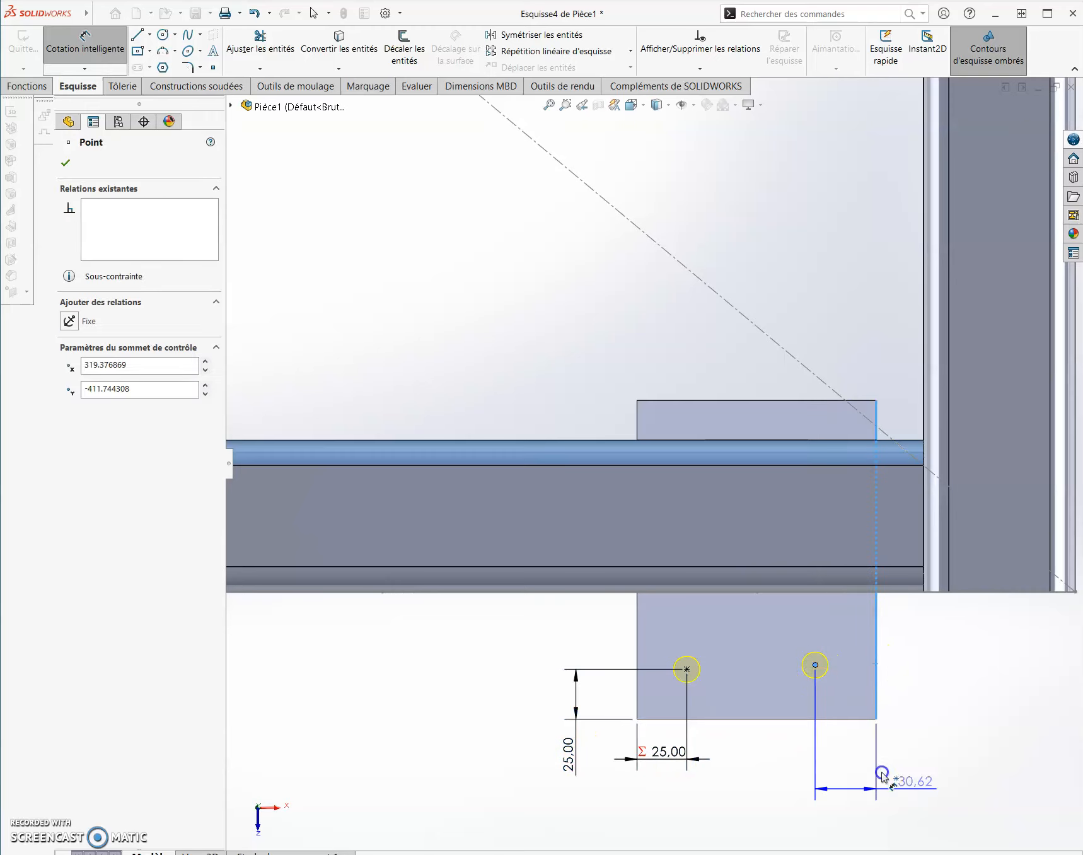
left_click(965, 779)
type("=")
left_click(684, 760)
key("Return")
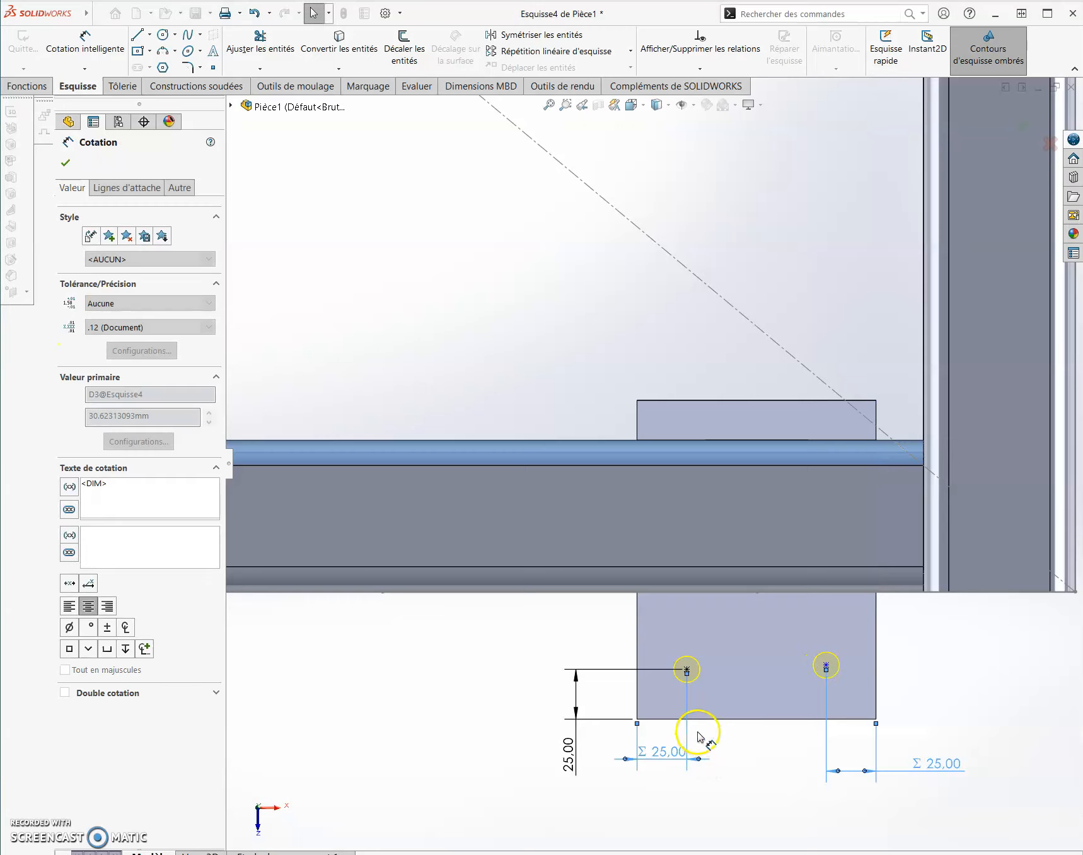
key("Escape")
Align the two hole points with a horizontal relation
left_click(687, 670)
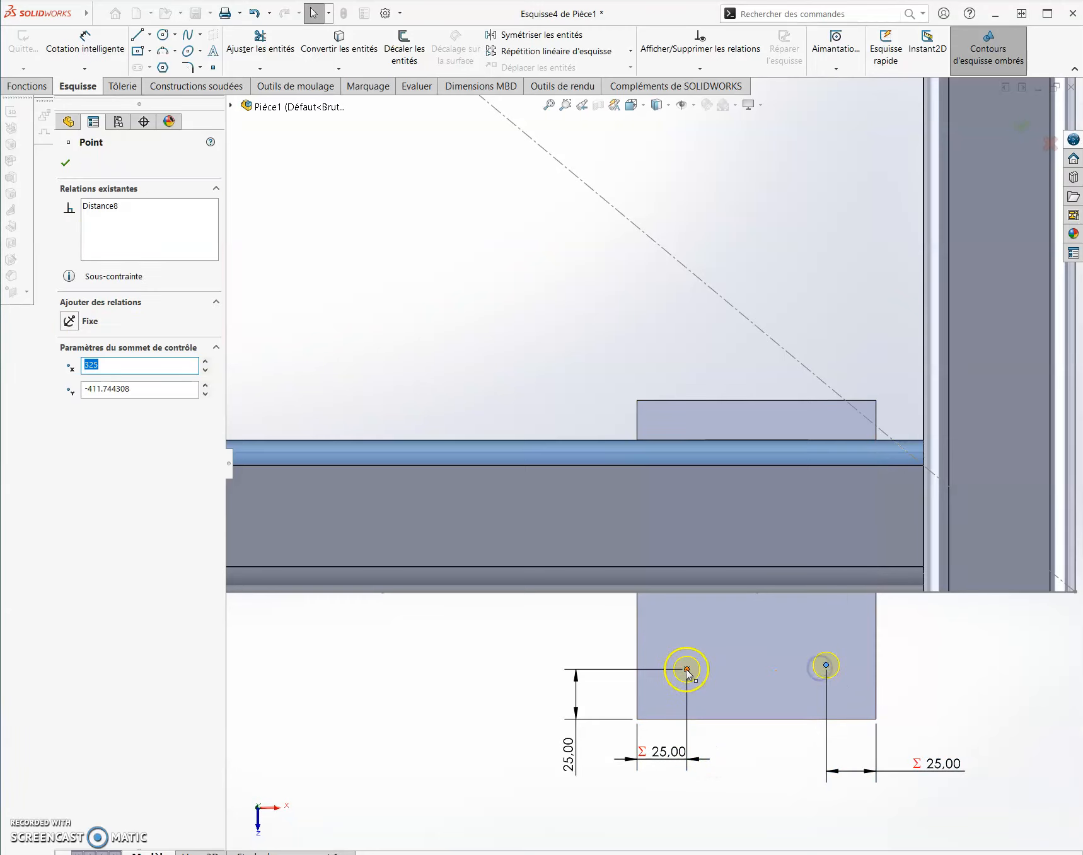
left_click(686, 670, "ctrl")
left_click(724, 616)
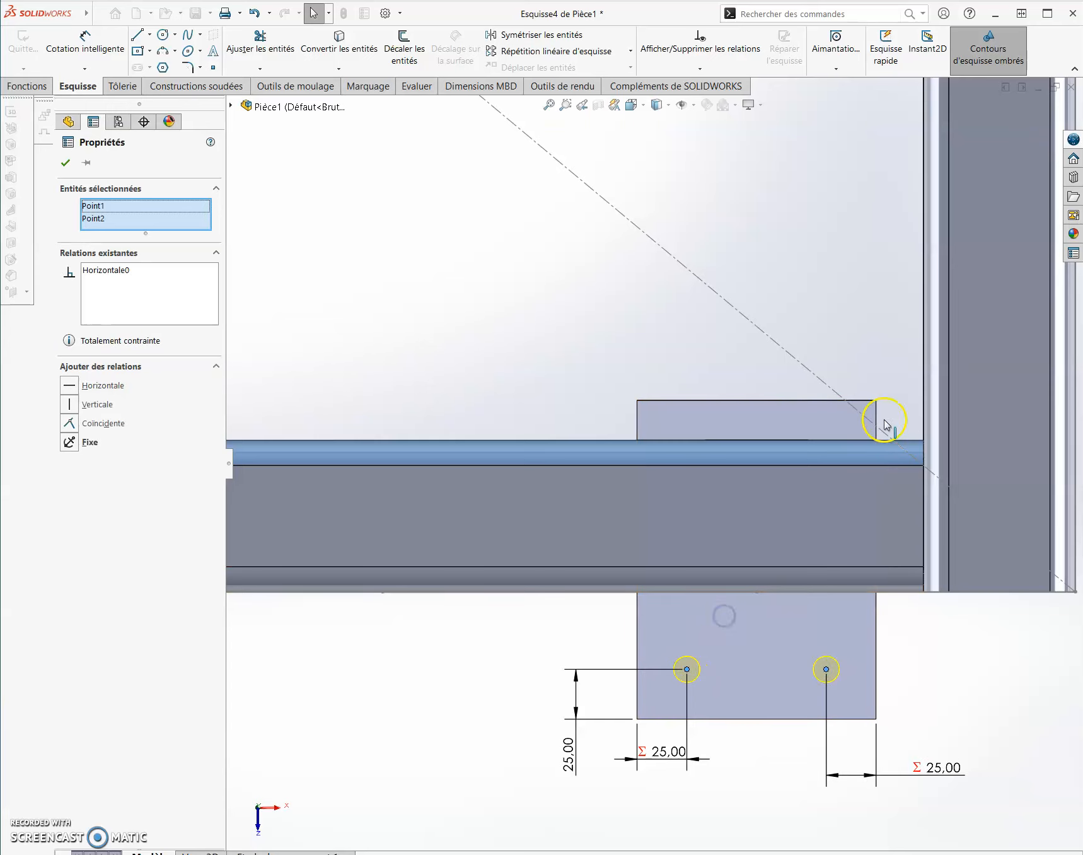
left_click(65, 163)
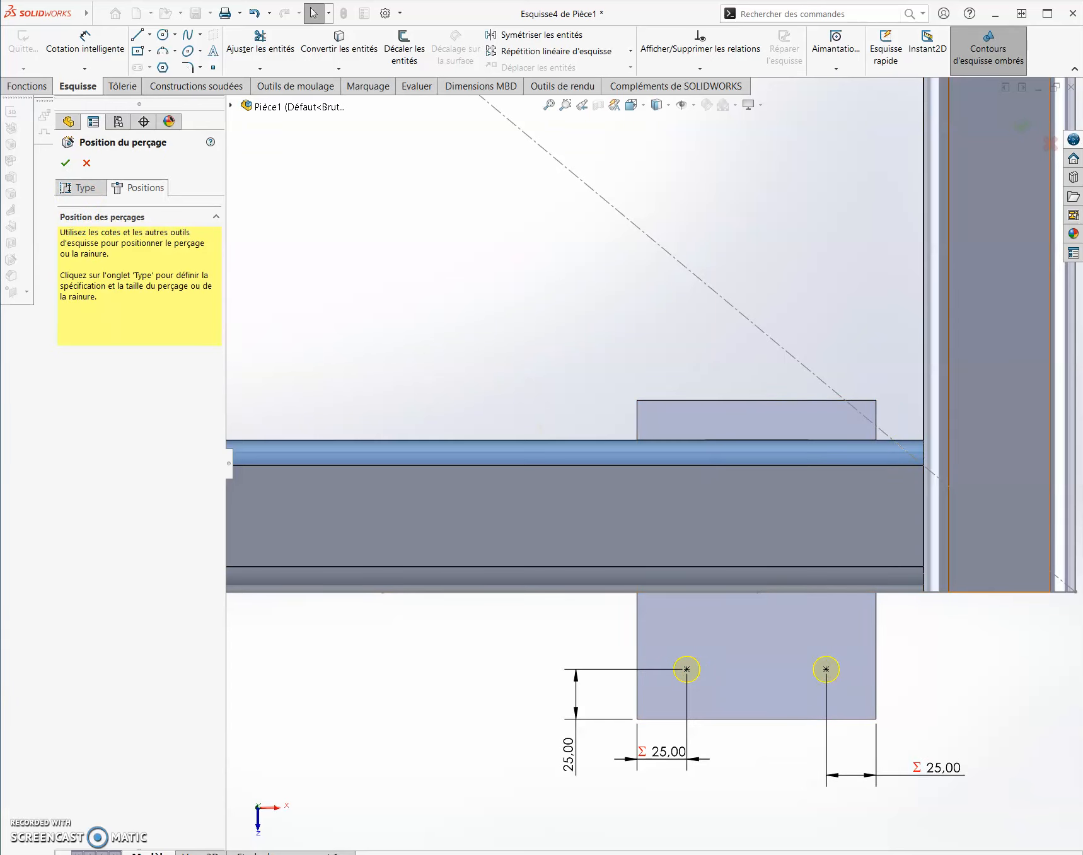
Set the hole standard to Ansi Metric, enter a custom hole diameter and create both through-all holes
left_click(76, 186)
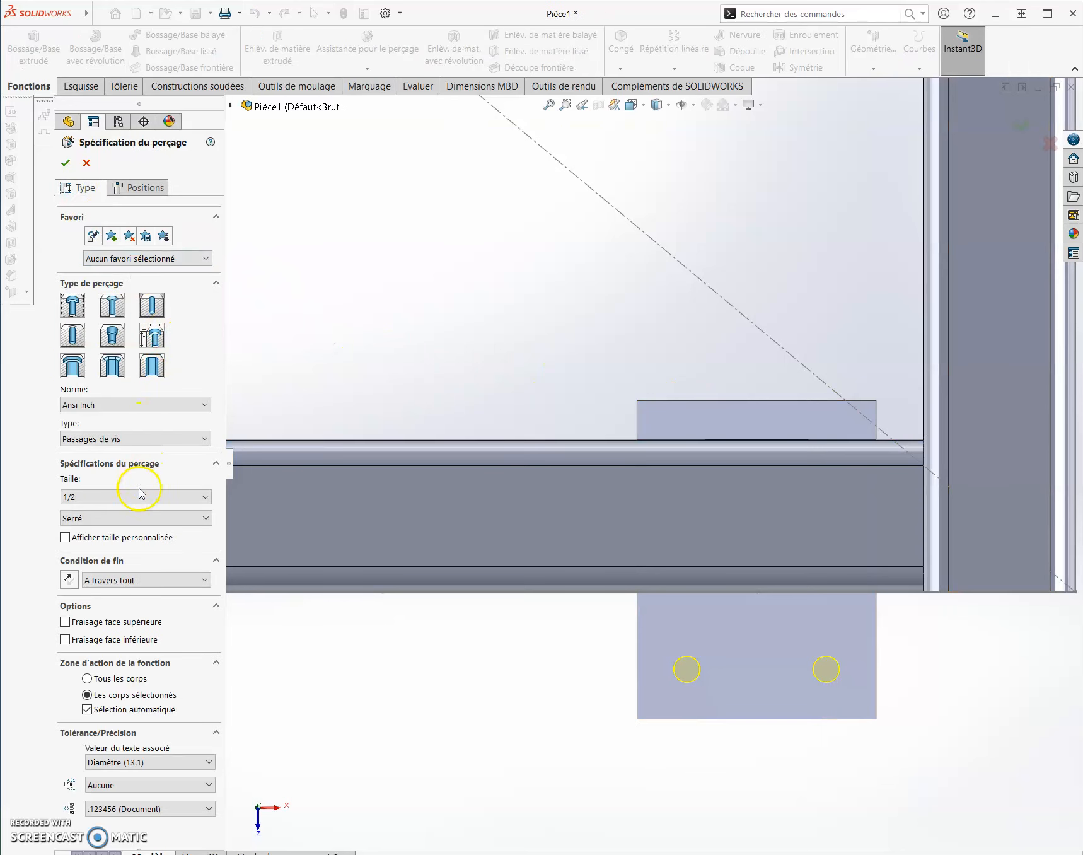
left_click(152, 404)
left_click(148, 430)
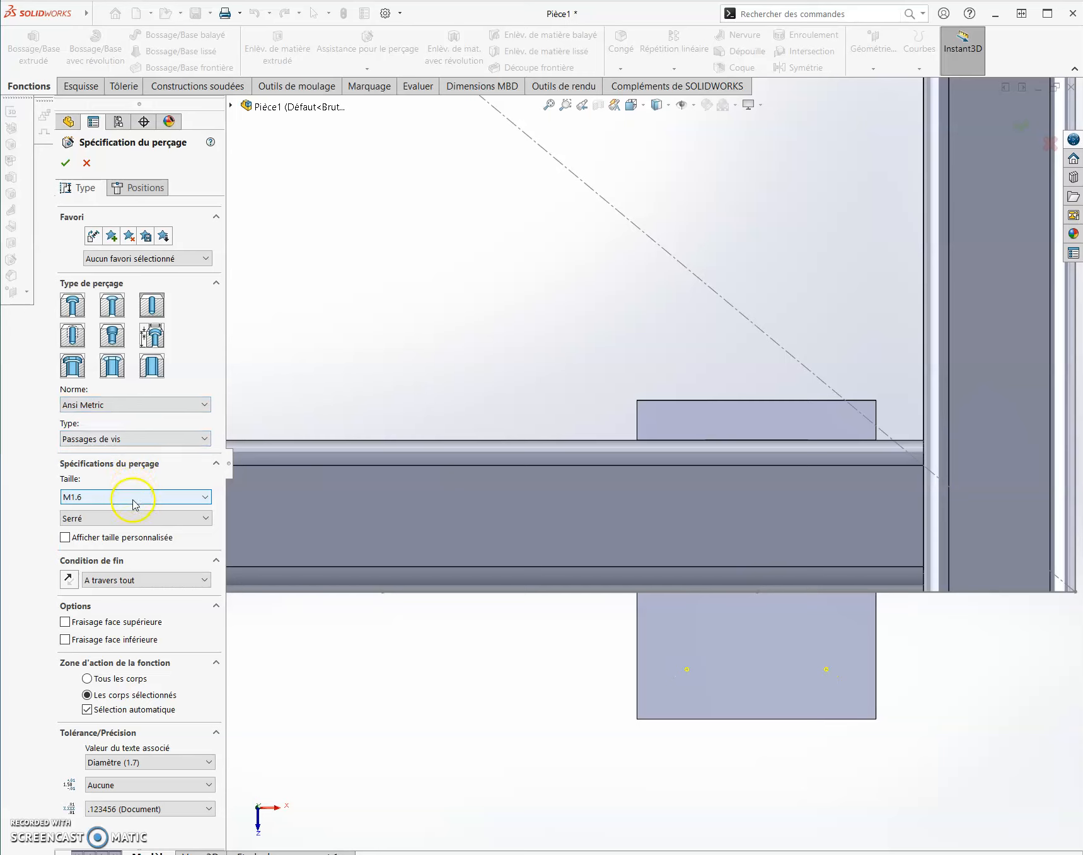
left_click(104, 537)
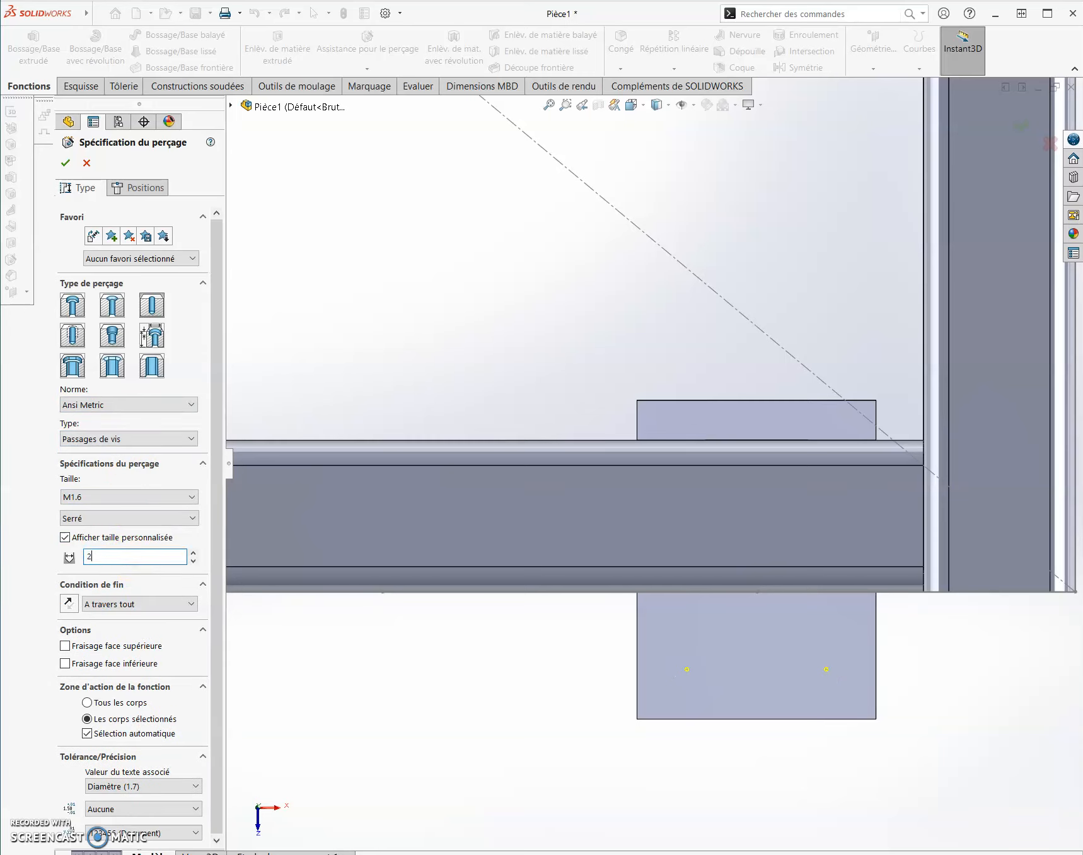
left_click(66, 163)
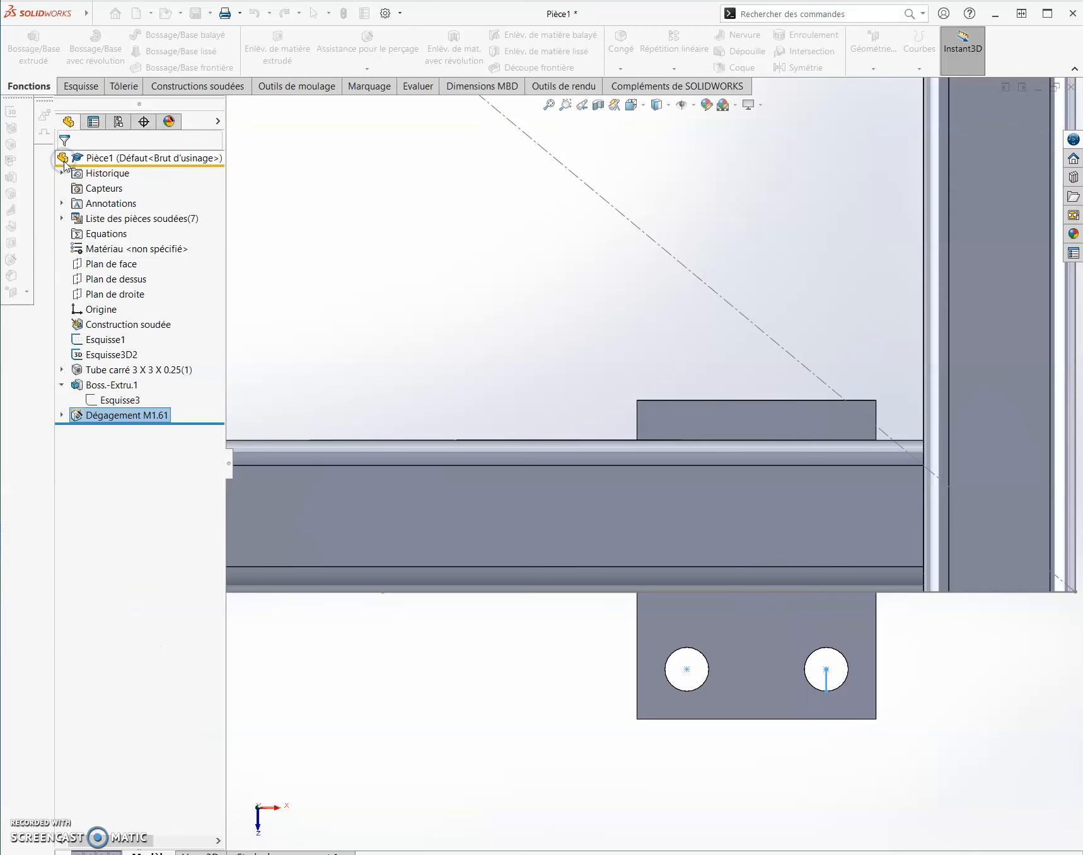
Start a 5 mm end cap on the open tube end above the leg, using the internal thickness direction
scroll(595, 290, "up", 5)
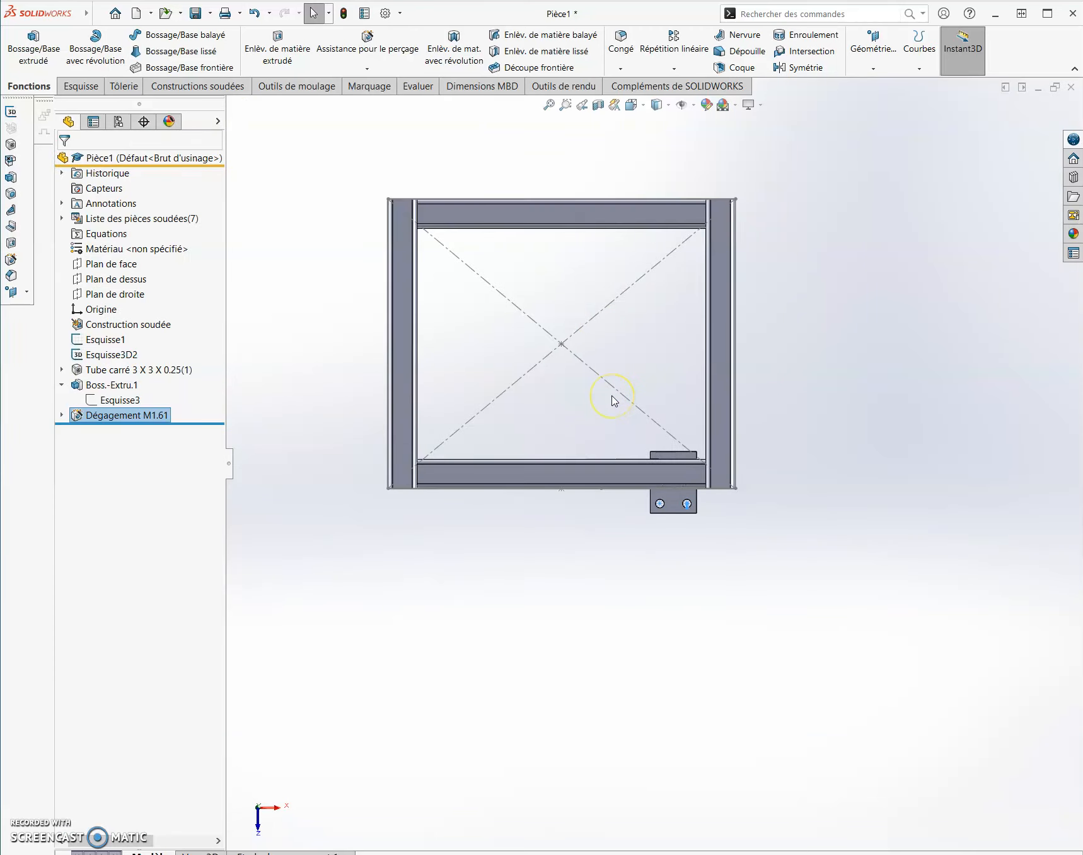
key("ctrl+7")
left_click(871, 587)
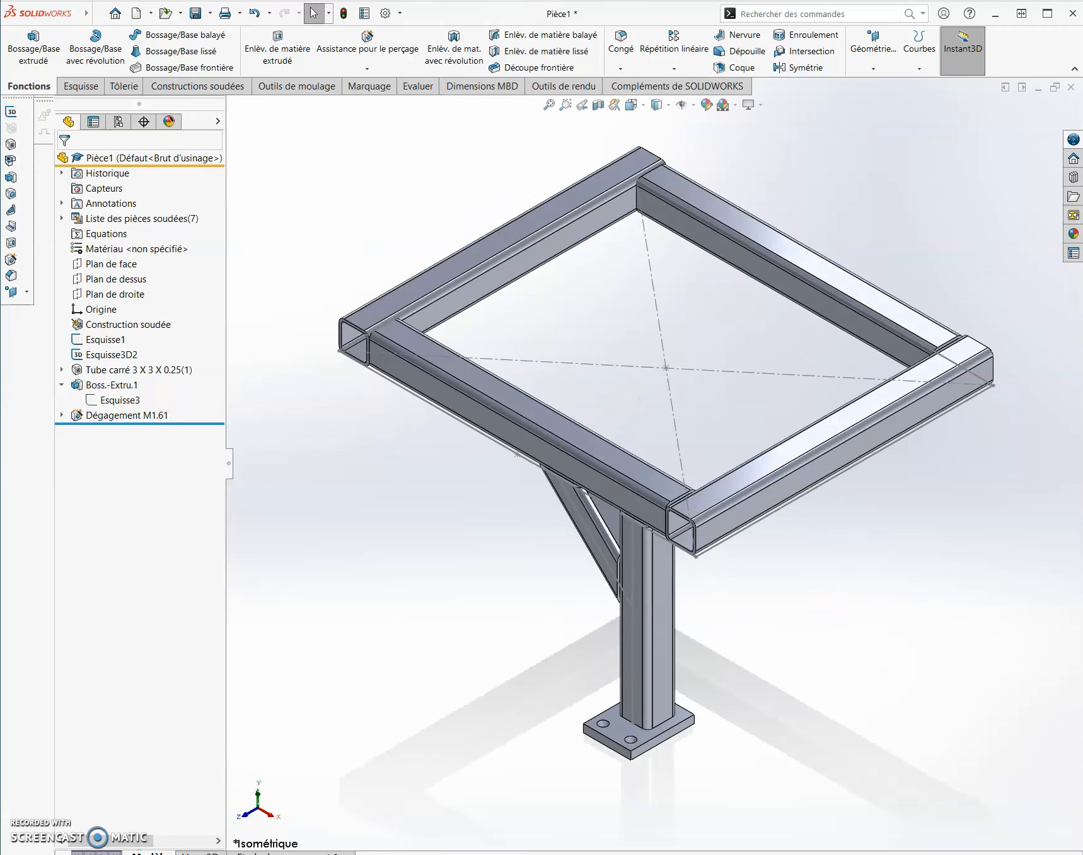
scroll(682, 522, "down", 6)
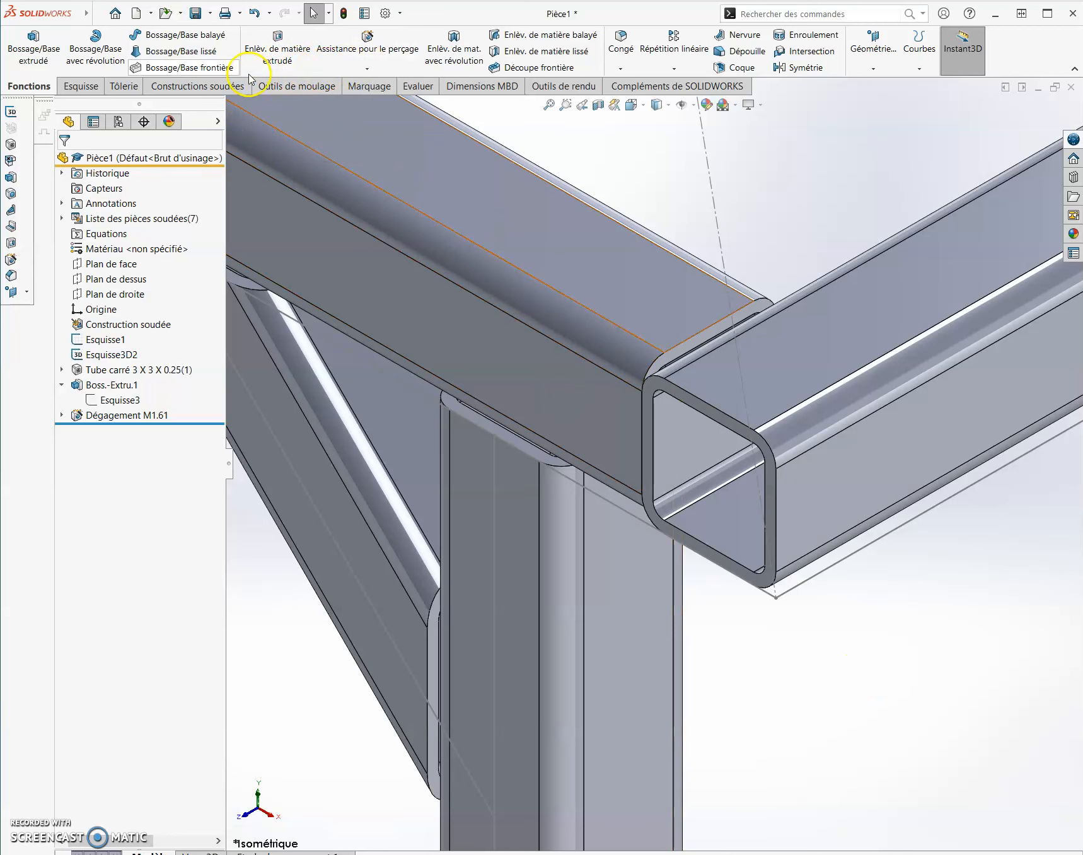
left_click(206, 86)
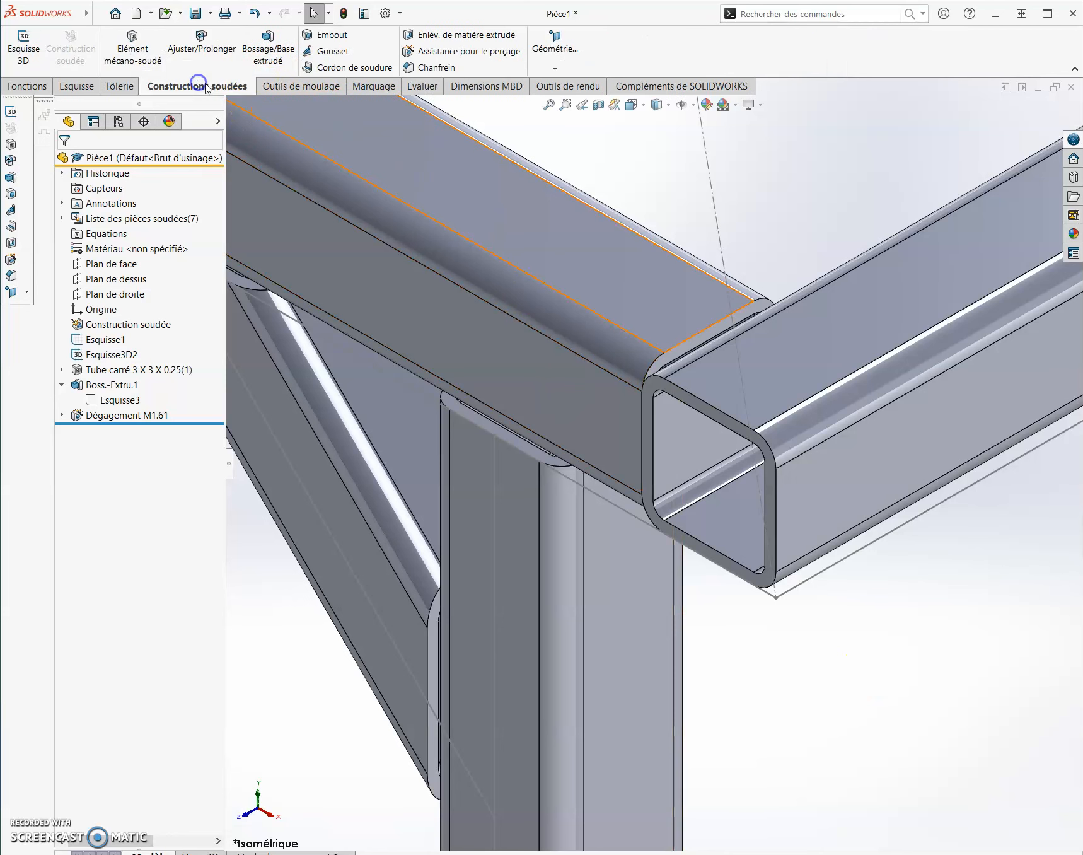
left_click(368, 35)
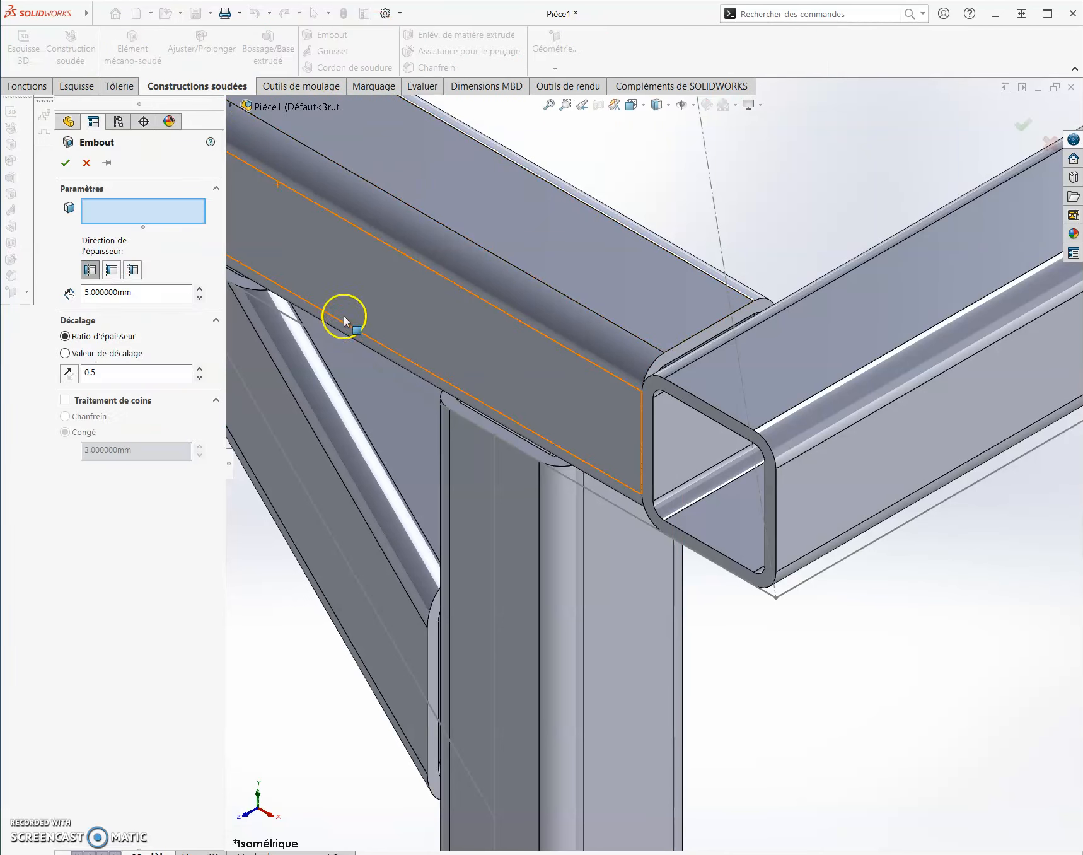
scroll(647, 475, "down", 3)
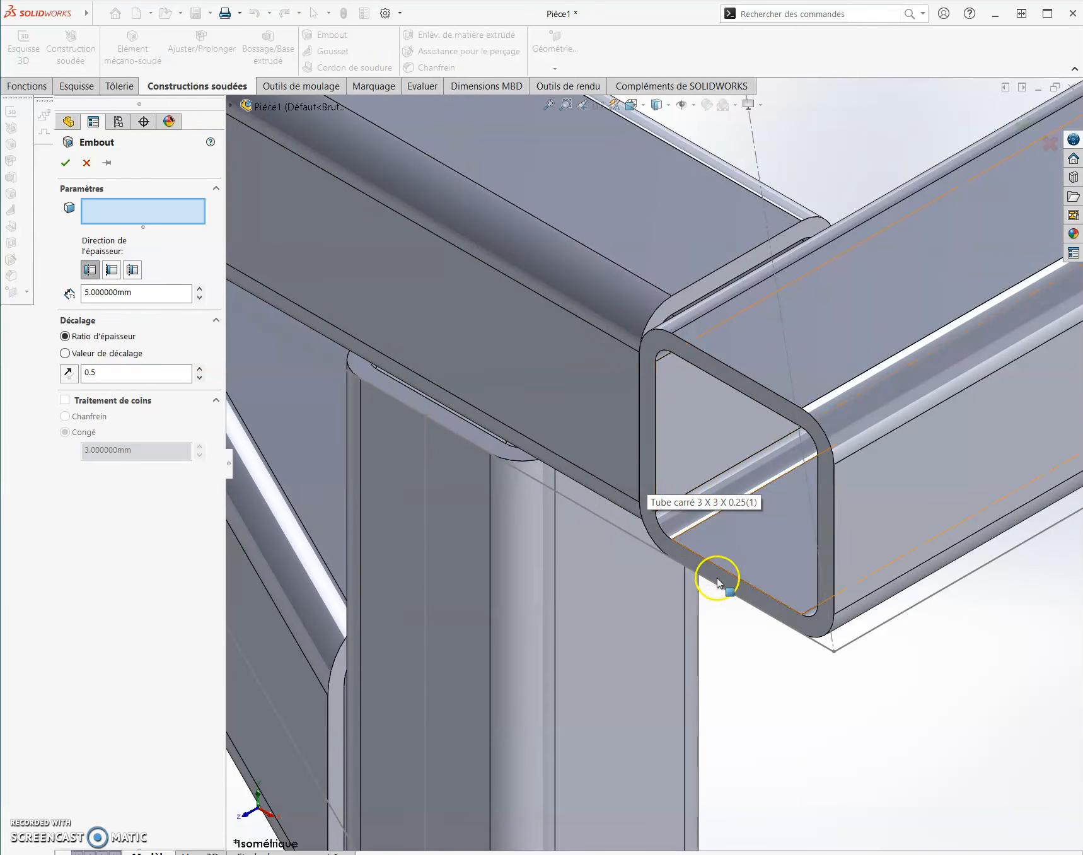
left_click(708, 368)
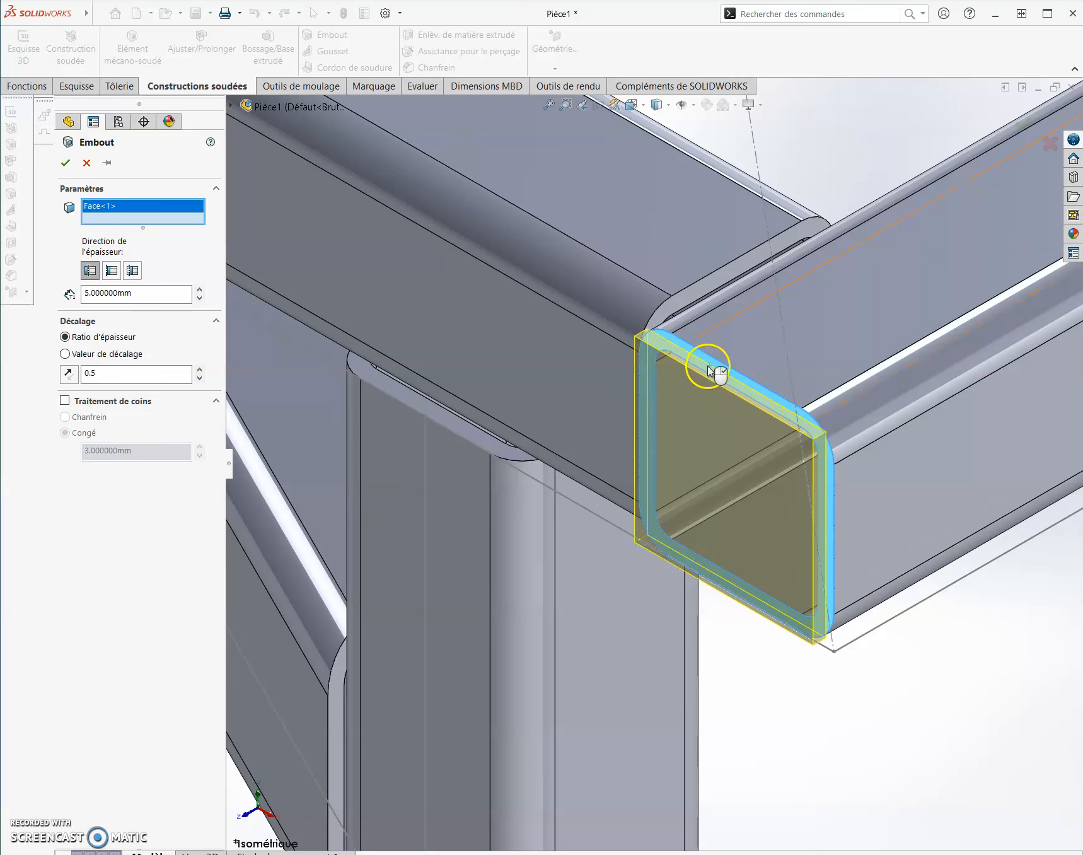
left_click(132, 270)
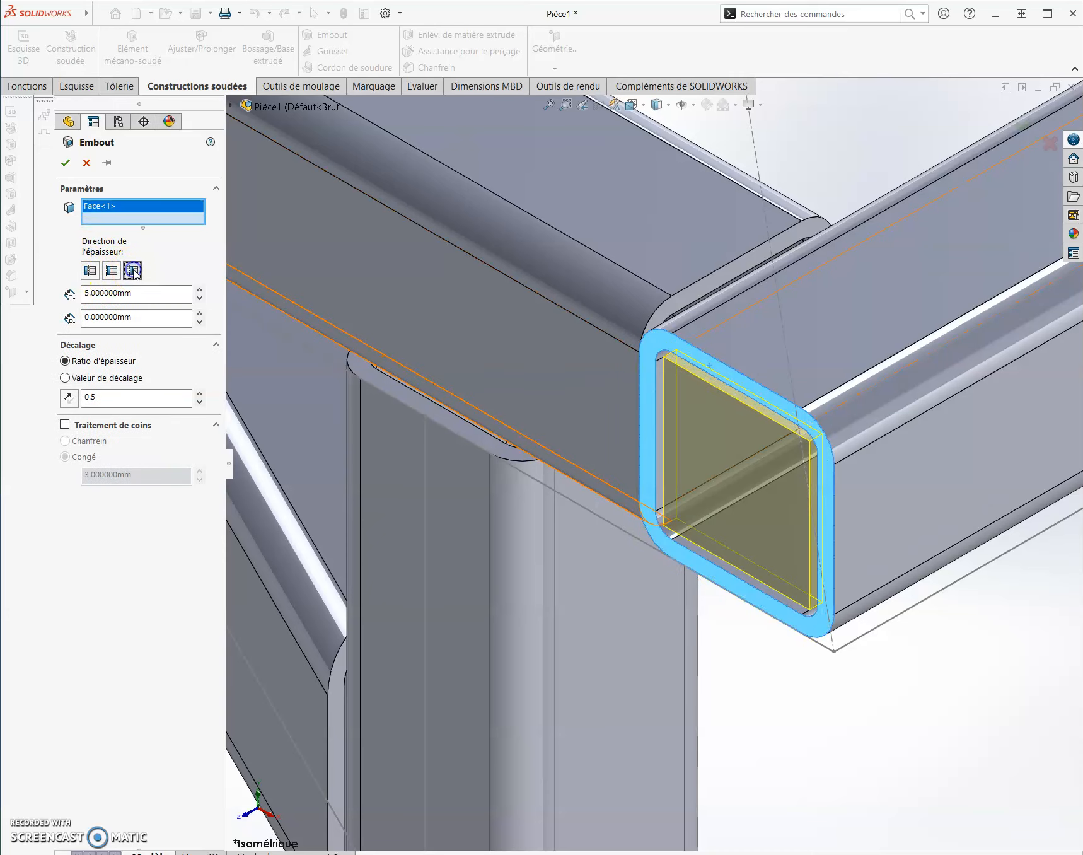
scroll(703, 394, "down", 5)
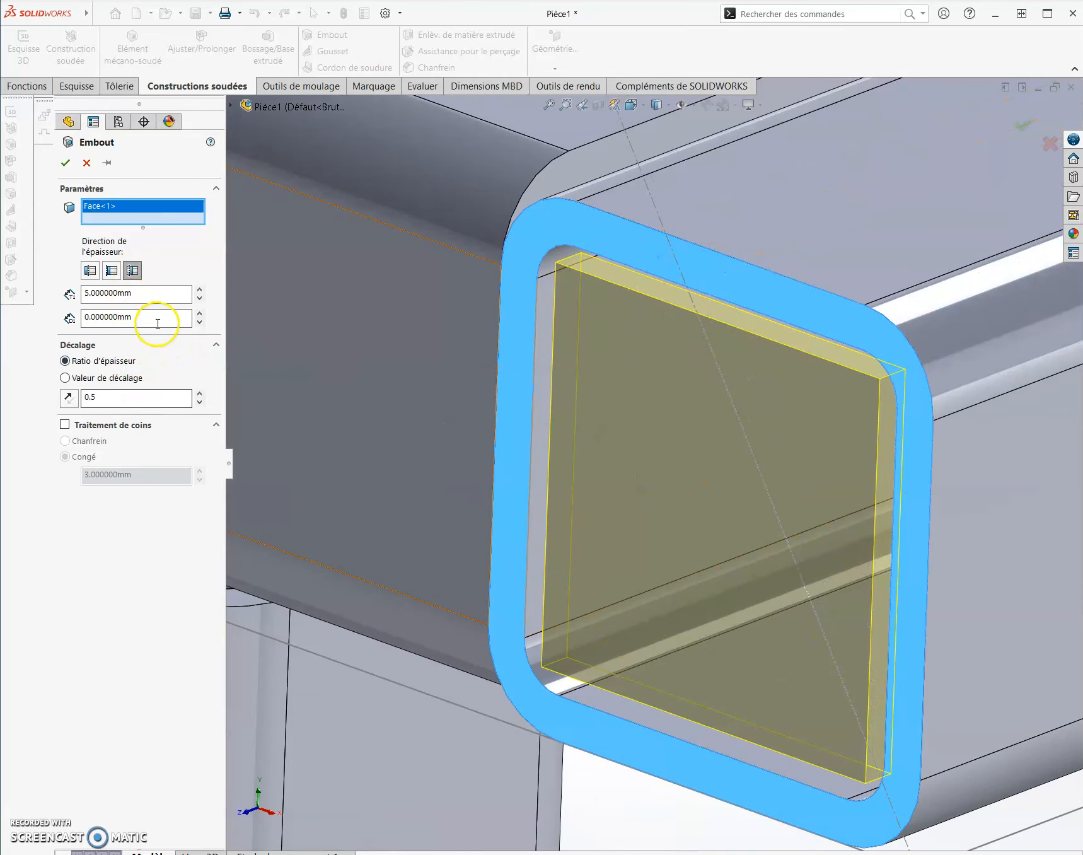
Give the end cap a 1 mm offset value and 5 mm corner fillets, and create it
left_click(92, 378)
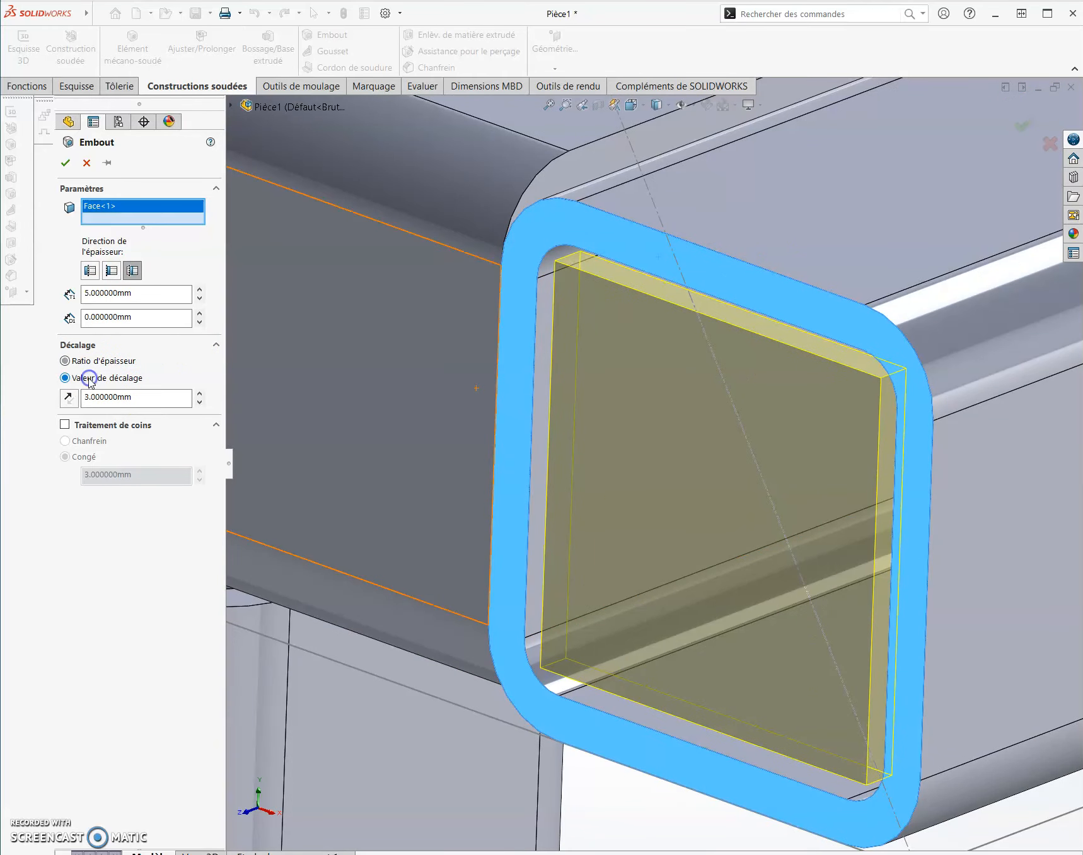
left_click(89, 426)
middle_click_drag(597, 397, 645, 354)
left_click_drag(150, 397, 55, 388)
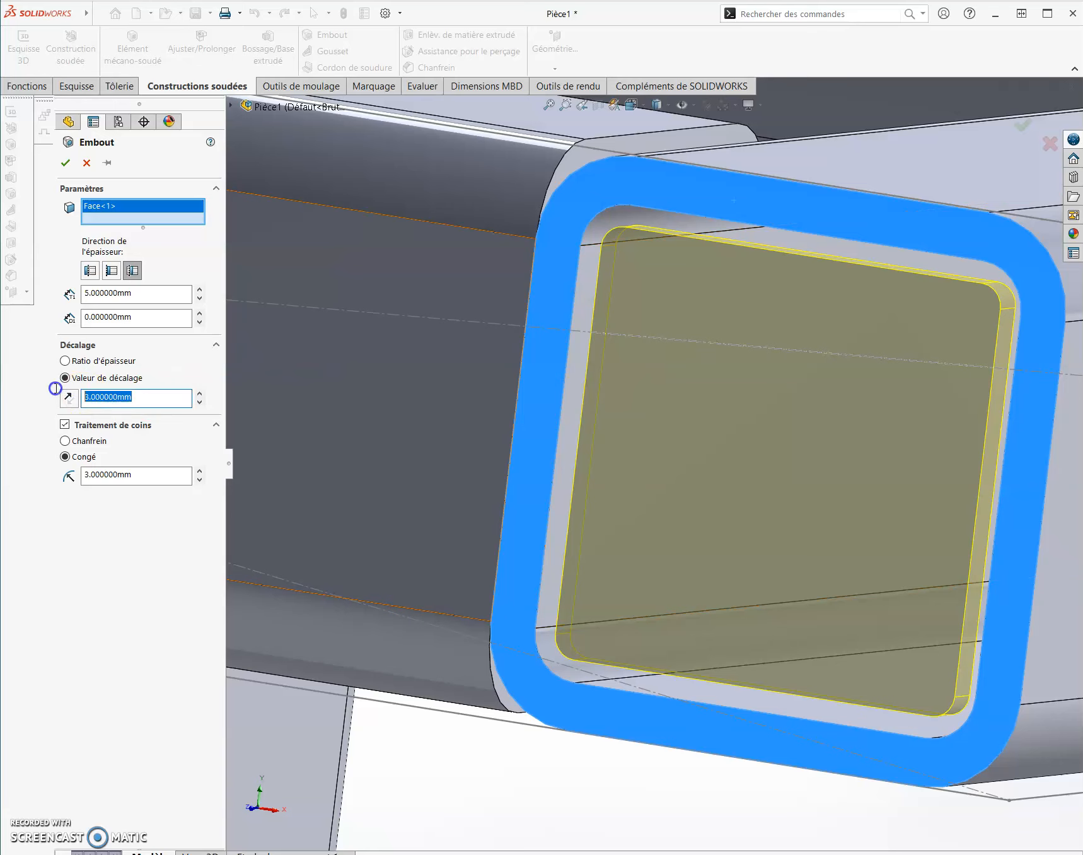
left_click(153, 475)
middle_click_drag(520, 370, 656, 354)
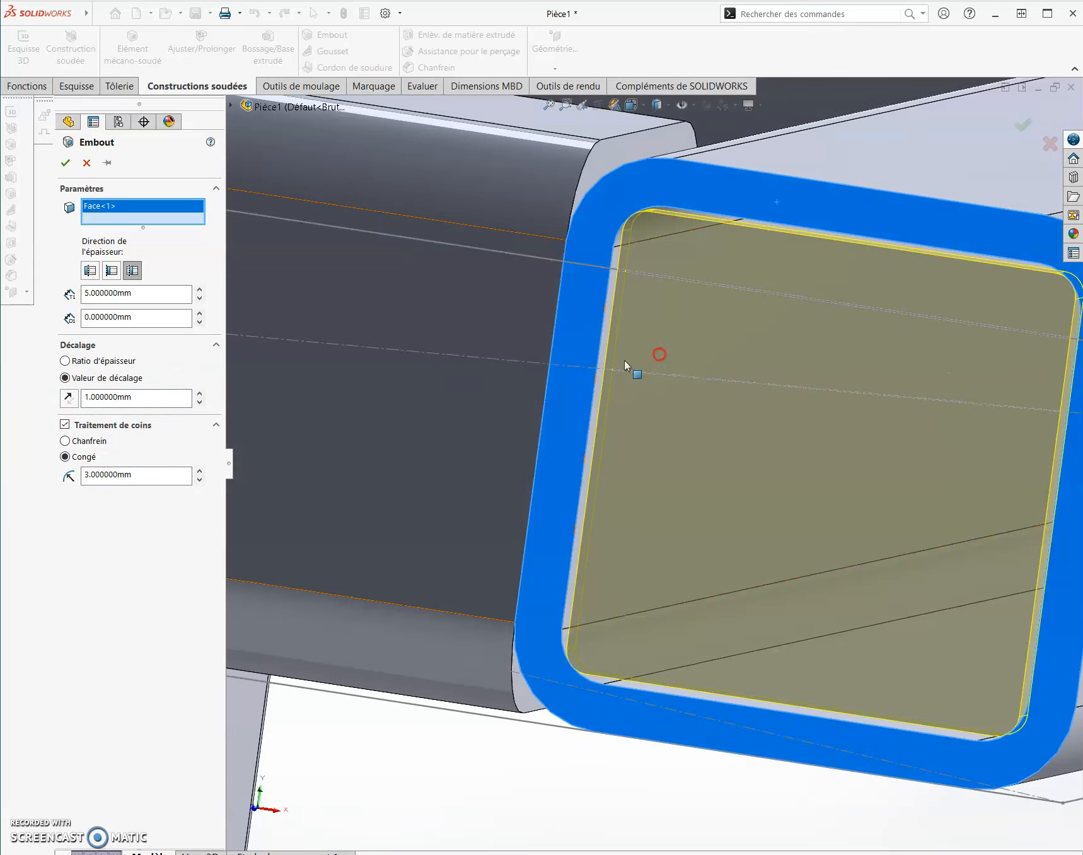
left_click_drag(161, 479, 36, 482)
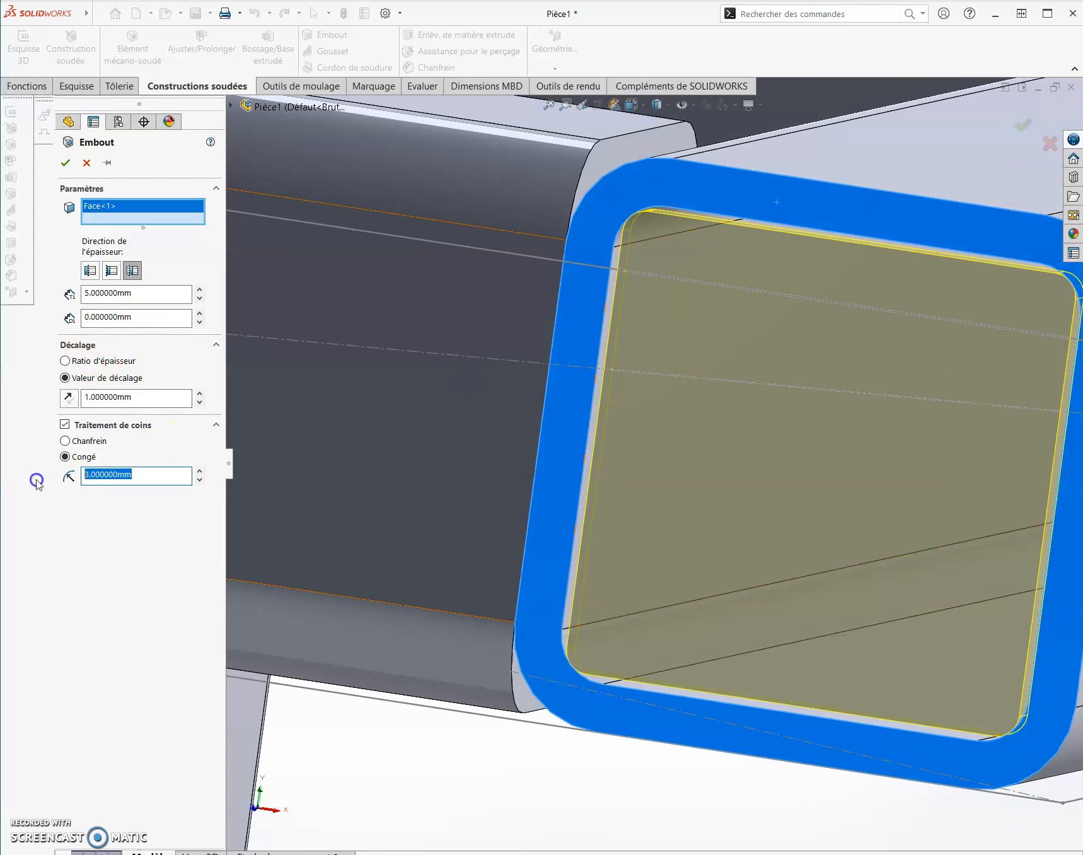
left_click(157, 397)
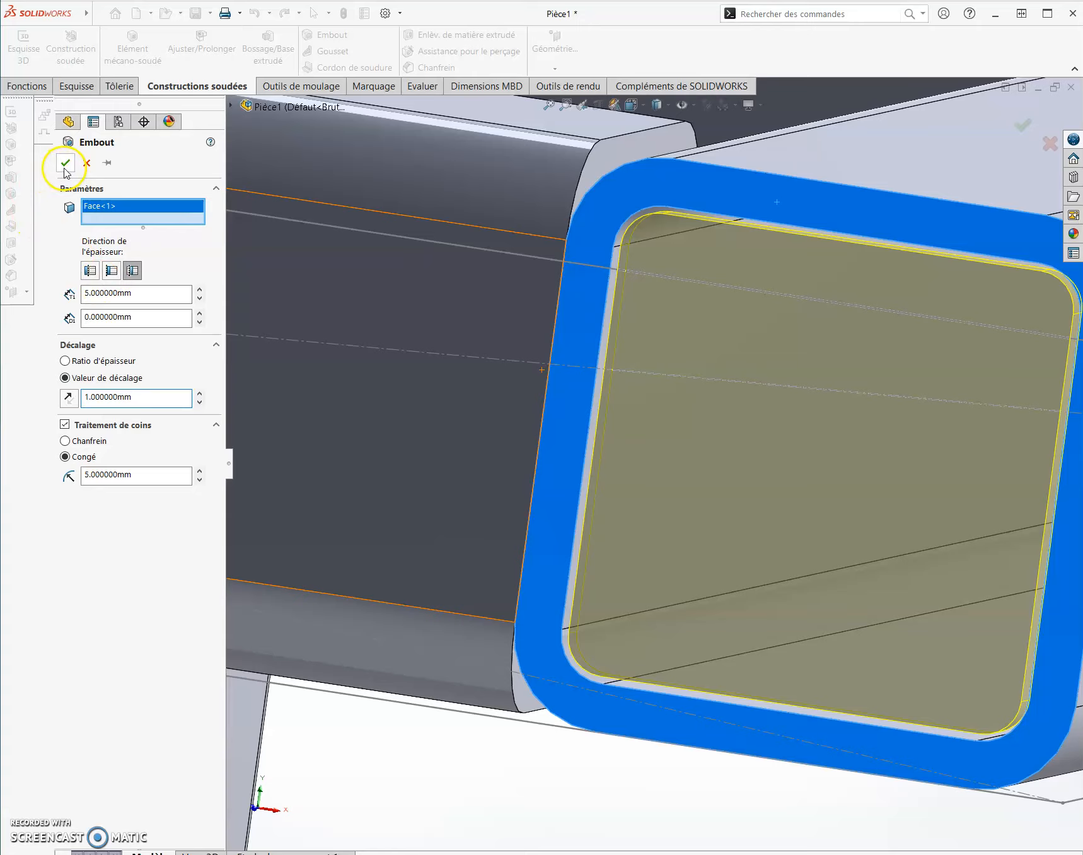
key("Return")
scroll(725, 351, "up", 10)
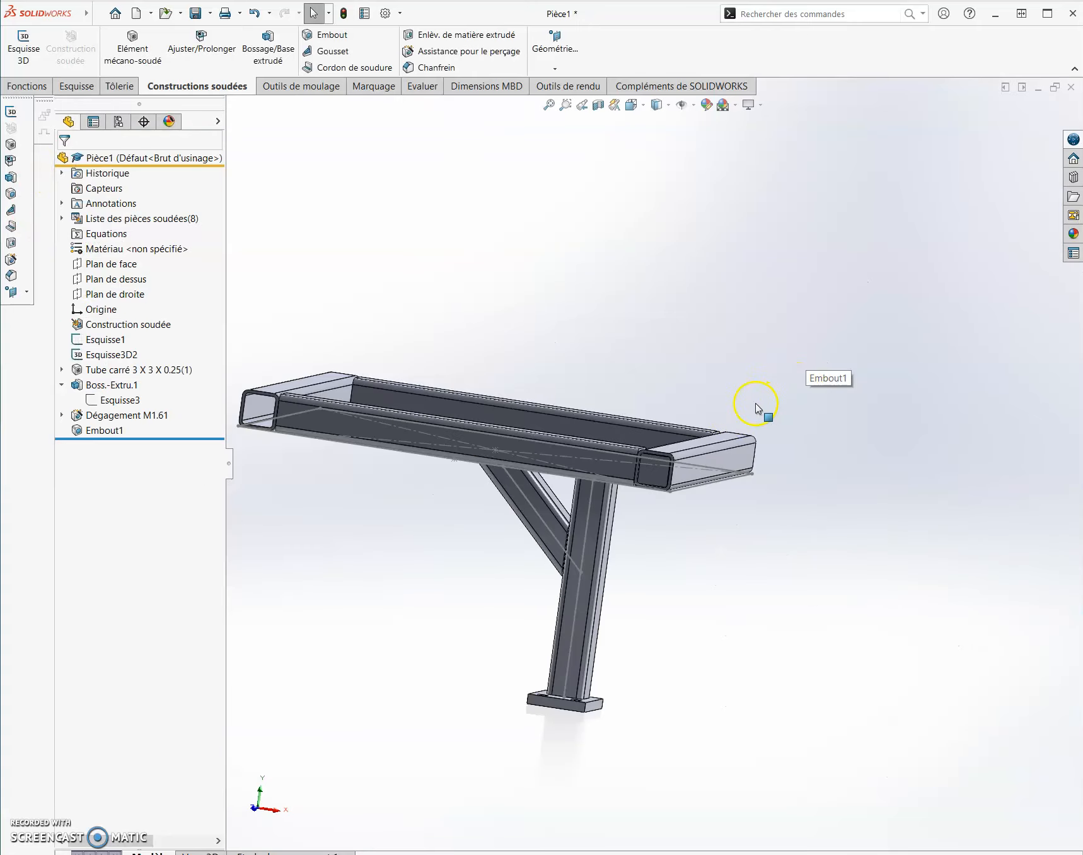
Mirror the leg, brace, end cap and drilled base plate as bodies about Plan de face
middle_click_drag(617, 444, 467, 544)
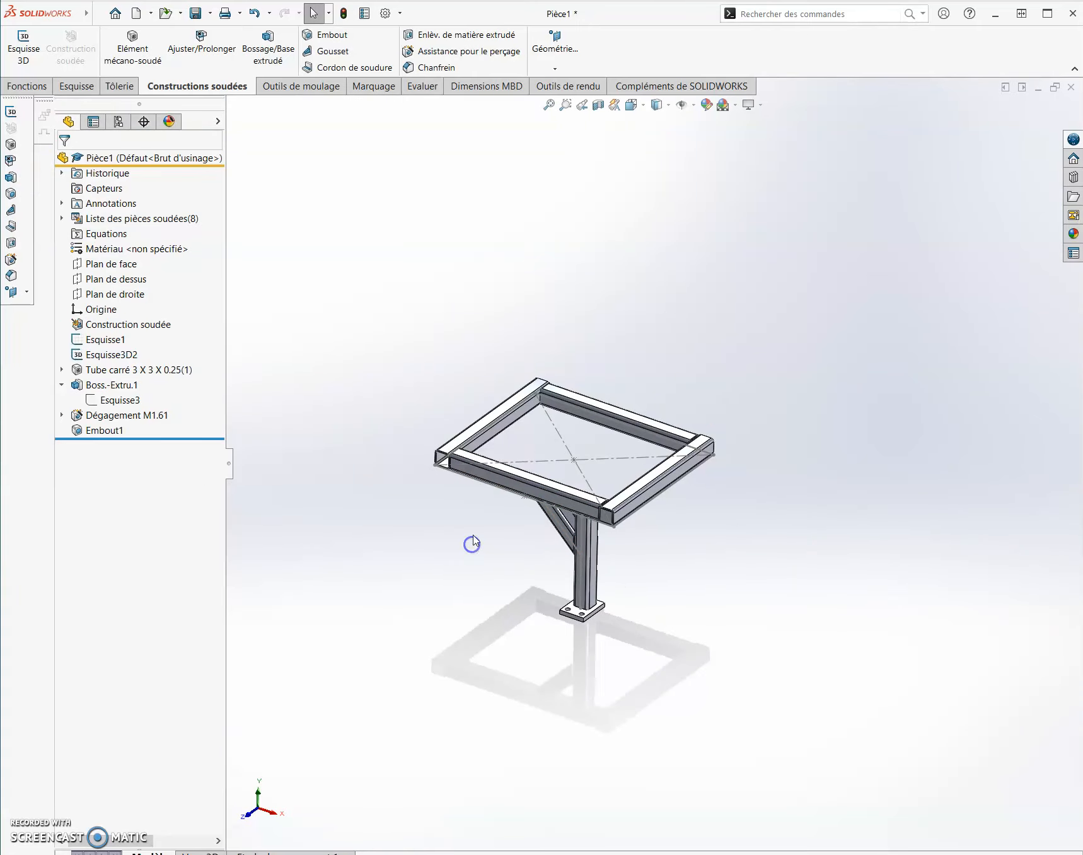
scroll(472, 543, "down", 4)
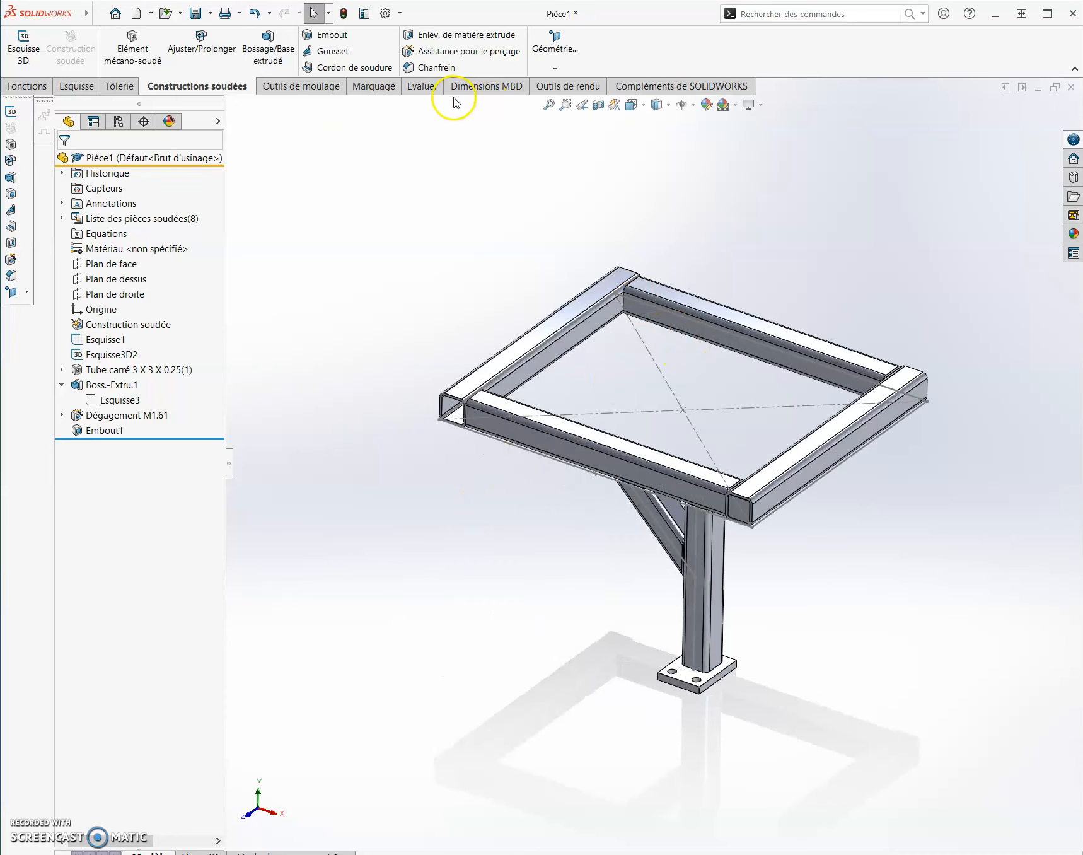
left_click(27, 86)
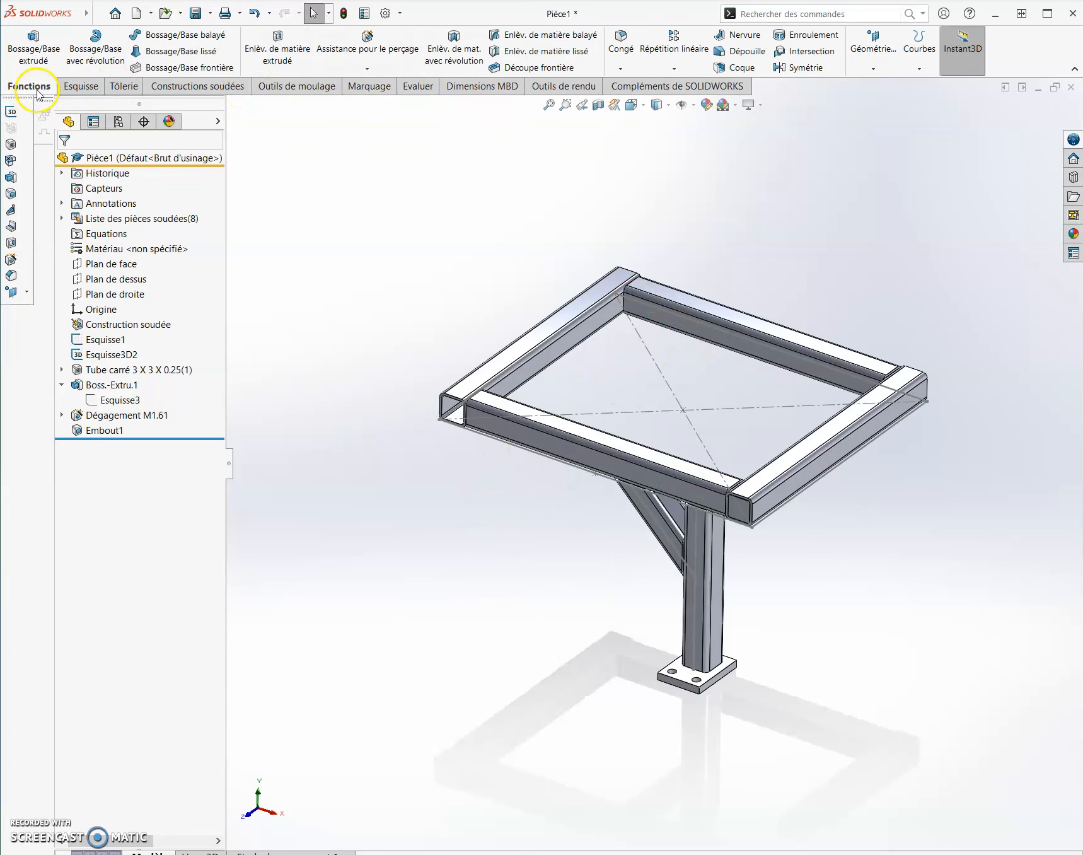
left_click(674, 77)
left_click(702, 114)
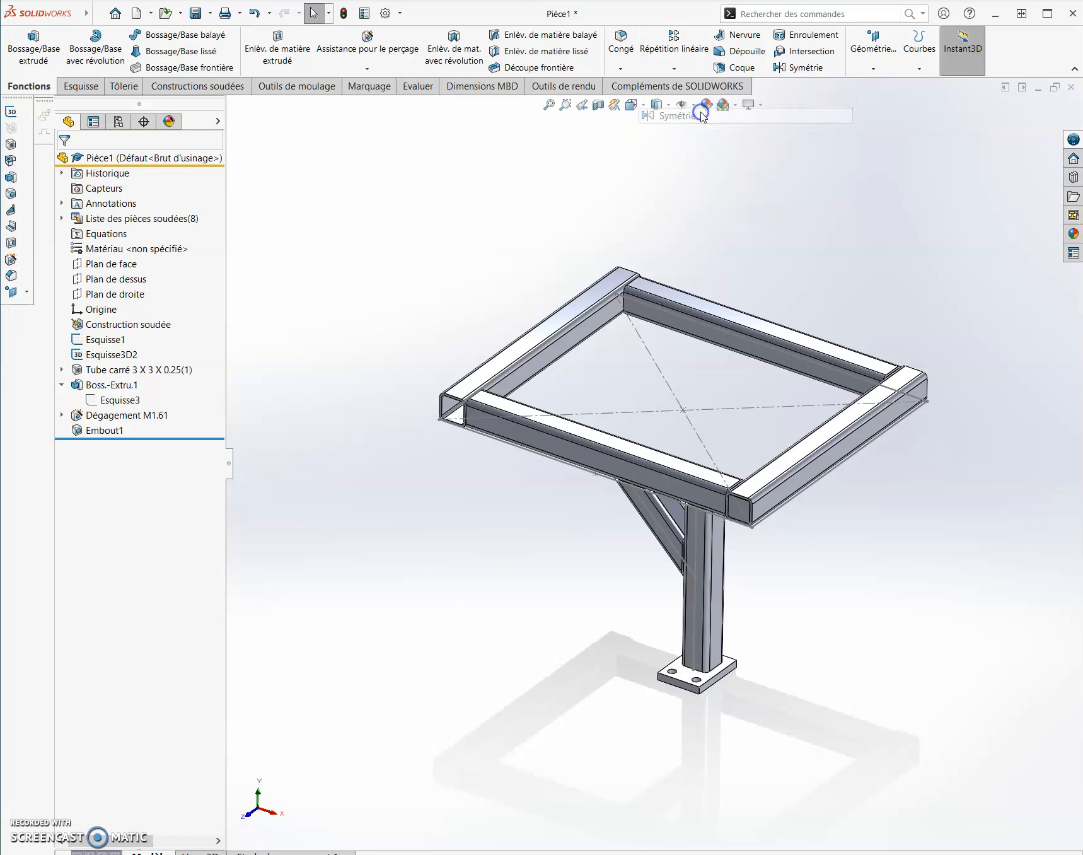
left_click(232, 107)
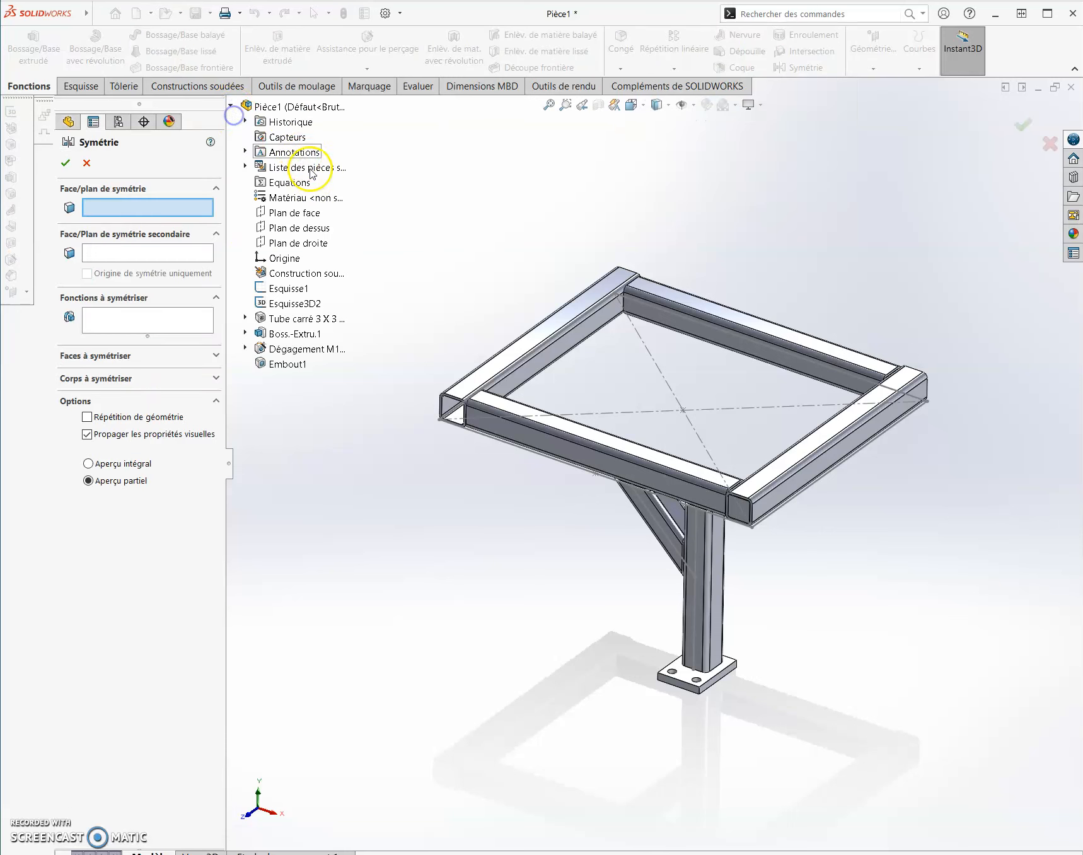
left_click(308, 212)
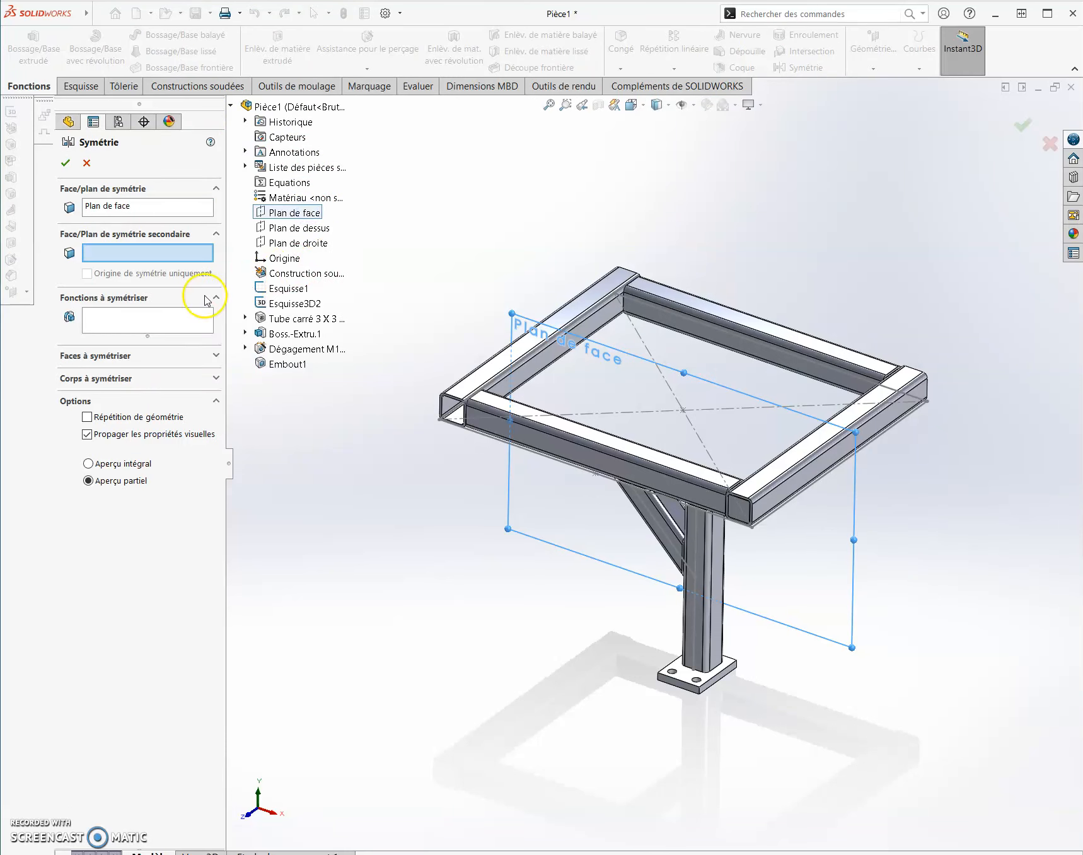
left_click(89, 381)
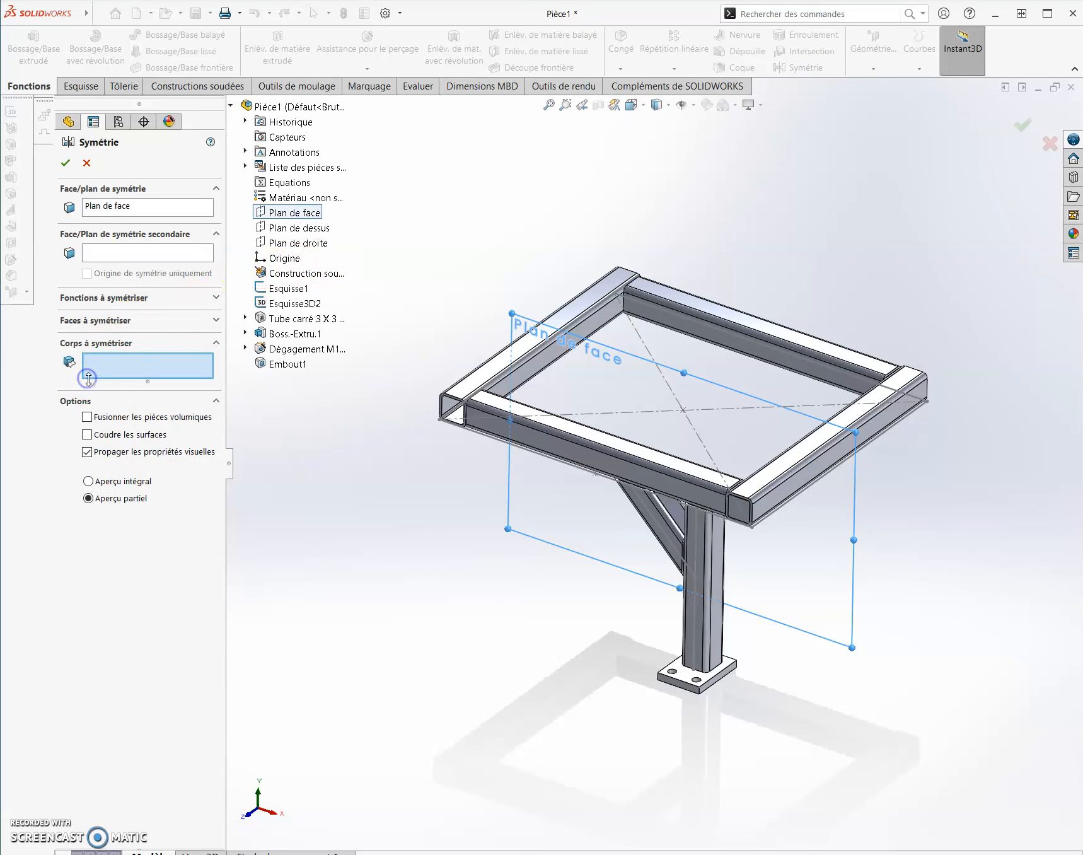
left_click(696, 549)
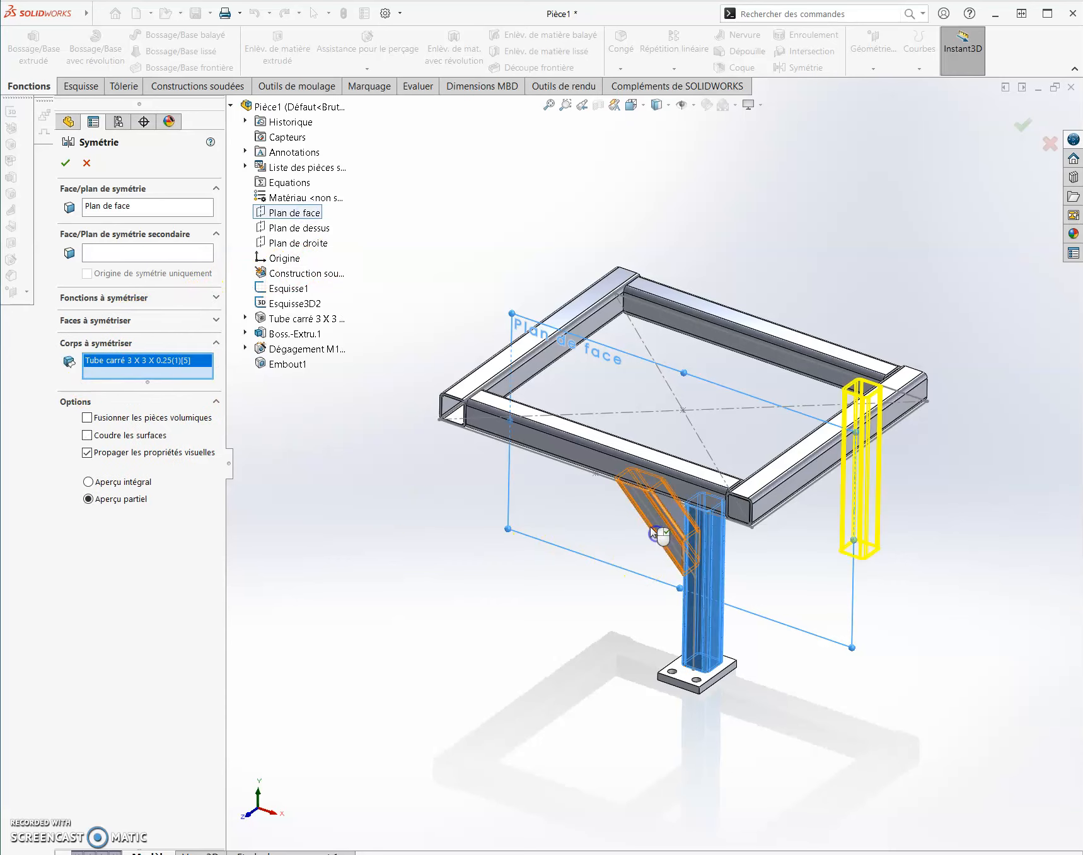
left_click(659, 529)
left_click(736, 513)
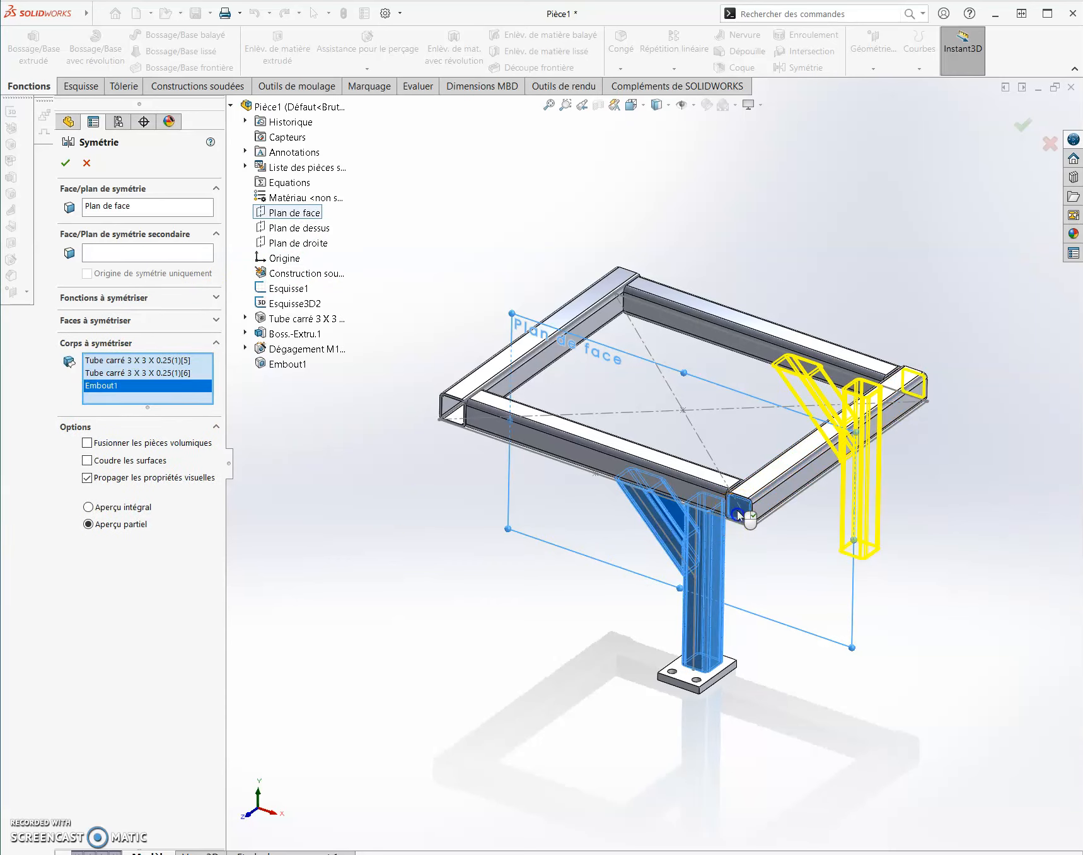
left_click(686, 678)
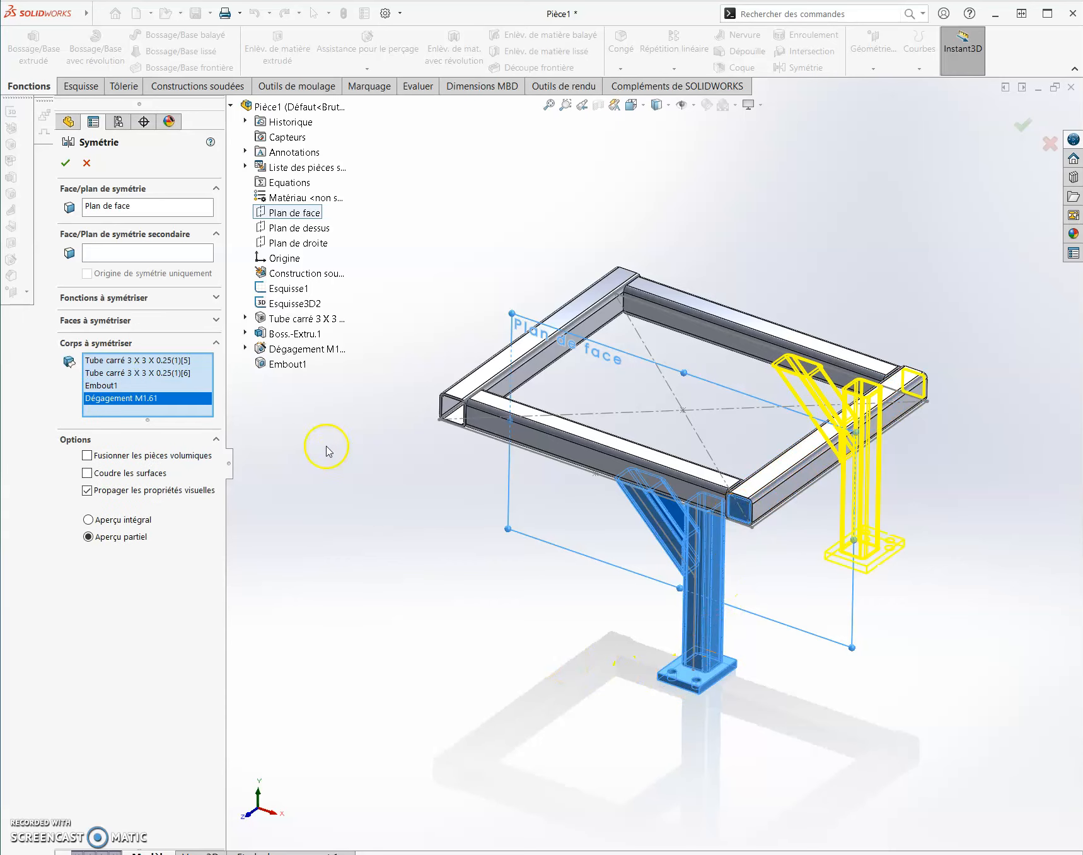
left_click(65, 165)
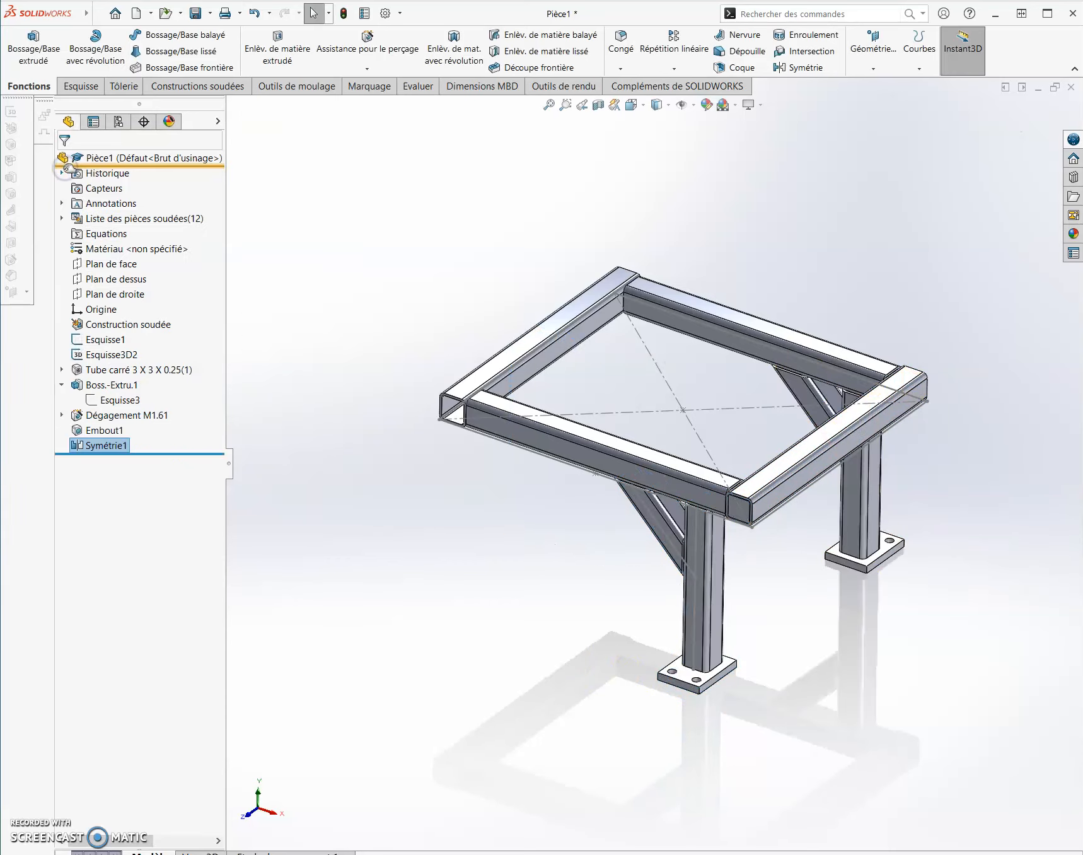
Start a second body mirror about Plan de droite with both legs, both base plates and the front brace
left_click(674, 71)
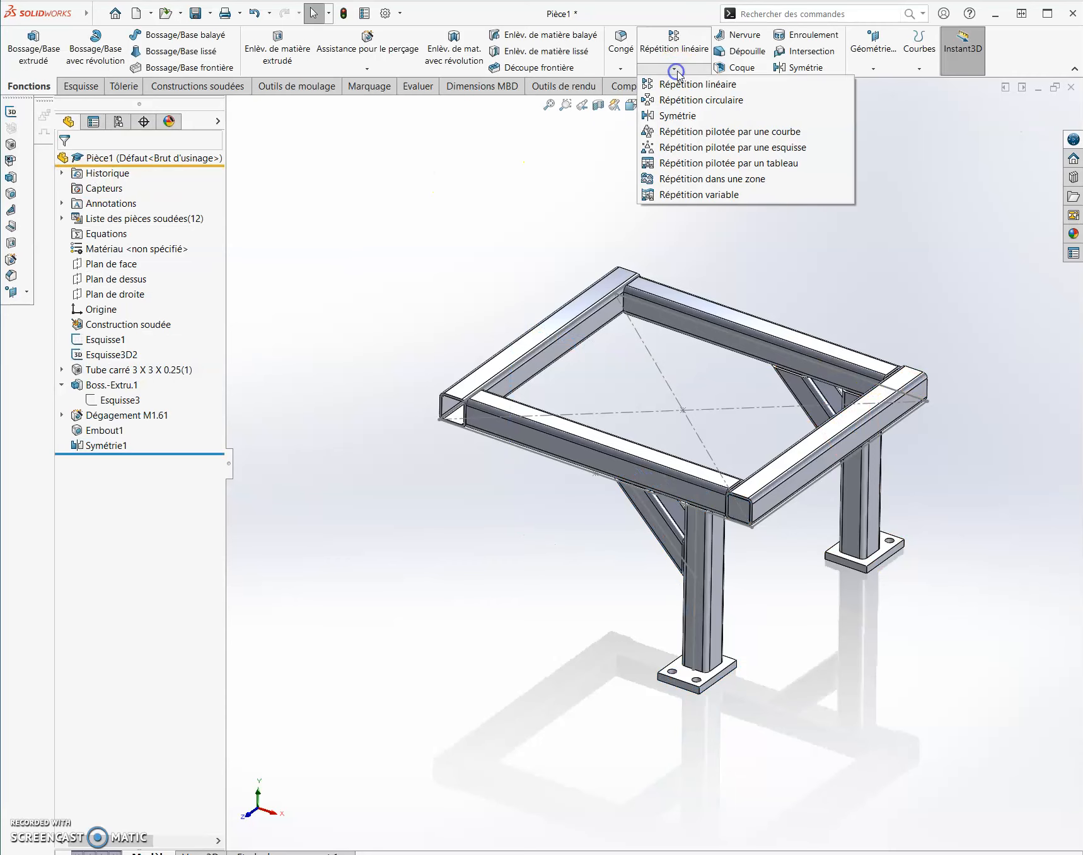
left_click(764, 117)
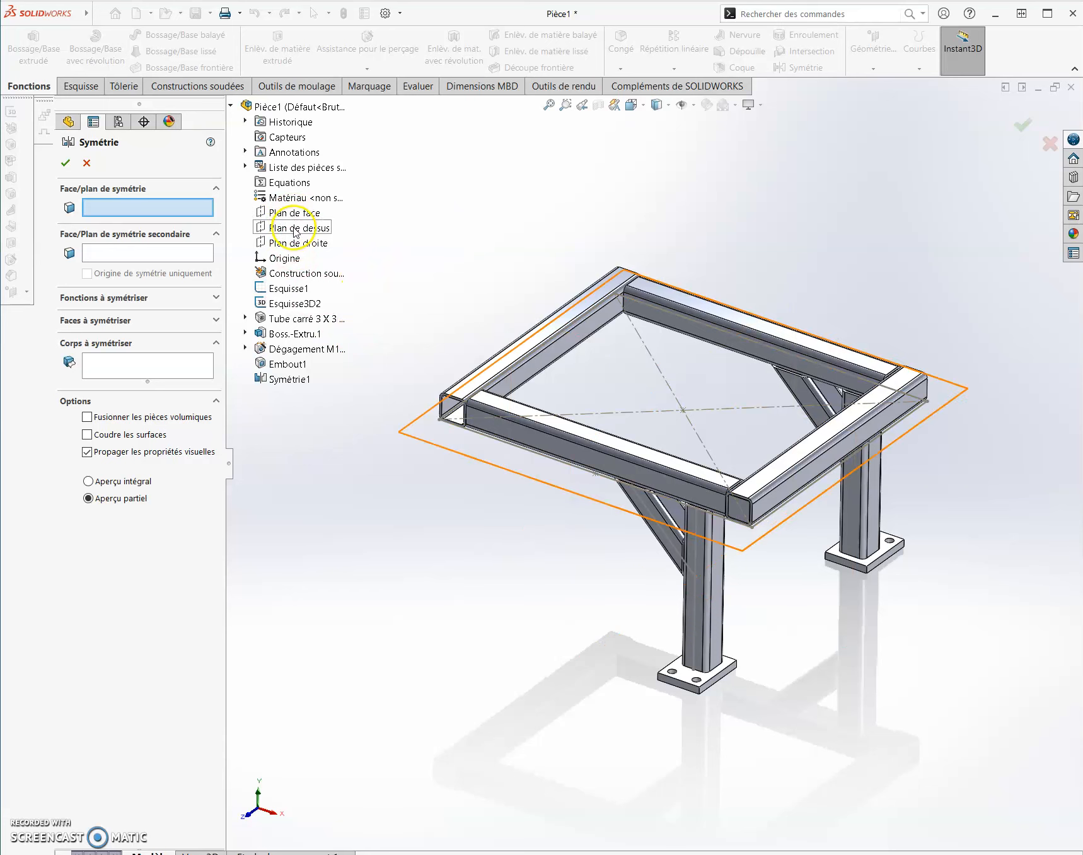
left_click(288, 243)
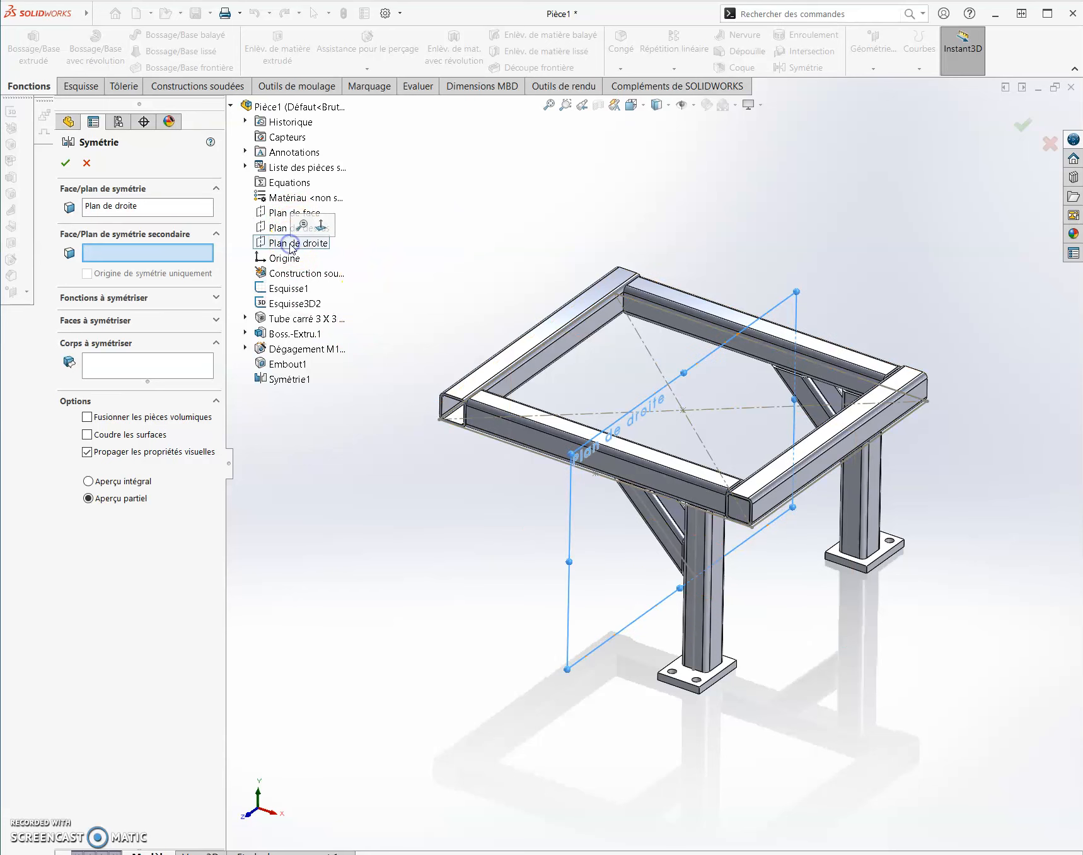
left_click(160, 368)
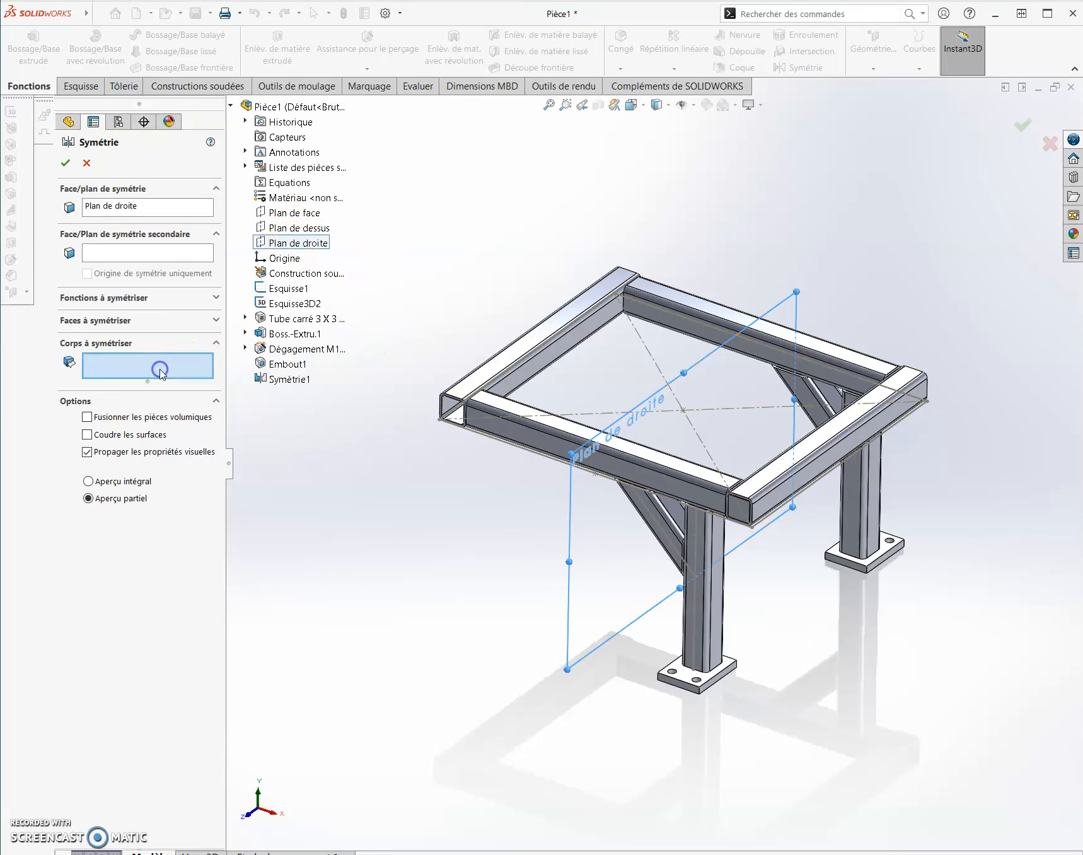
left_click(881, 554)
left_click(879, 514)
left_click(731, 667)
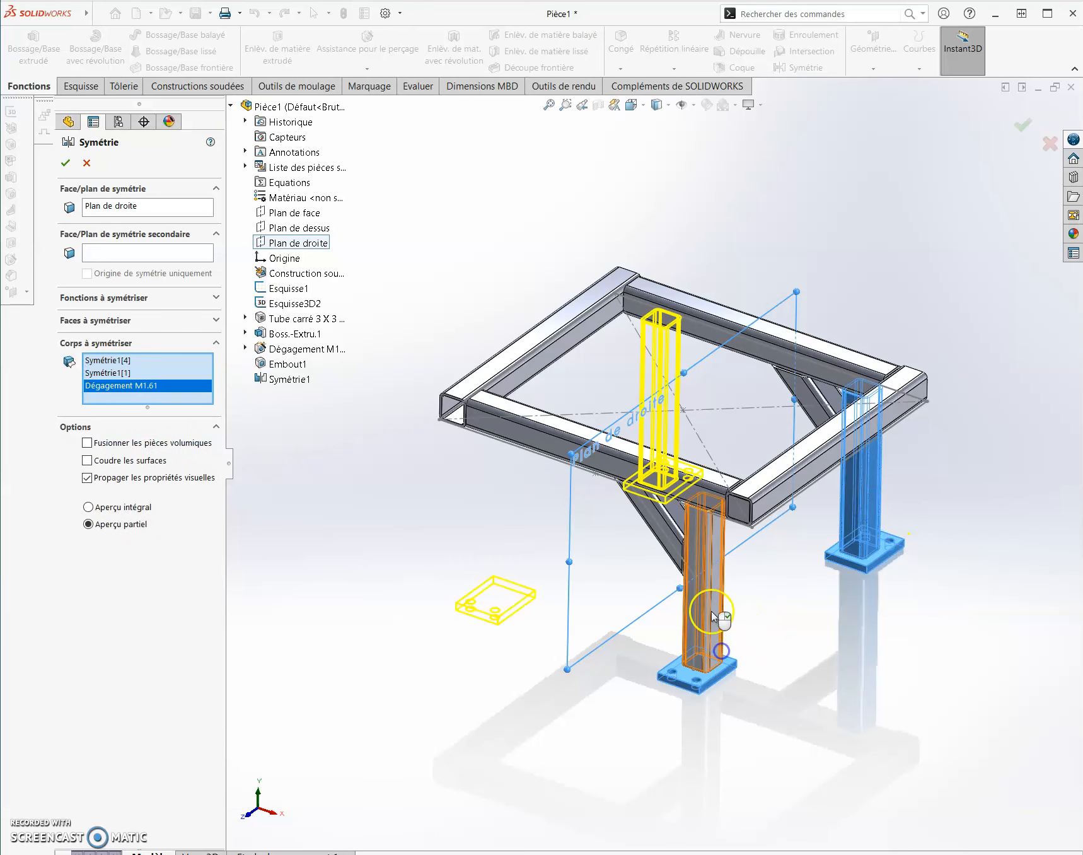
left_click(690, 583)
left_click(682, 526)
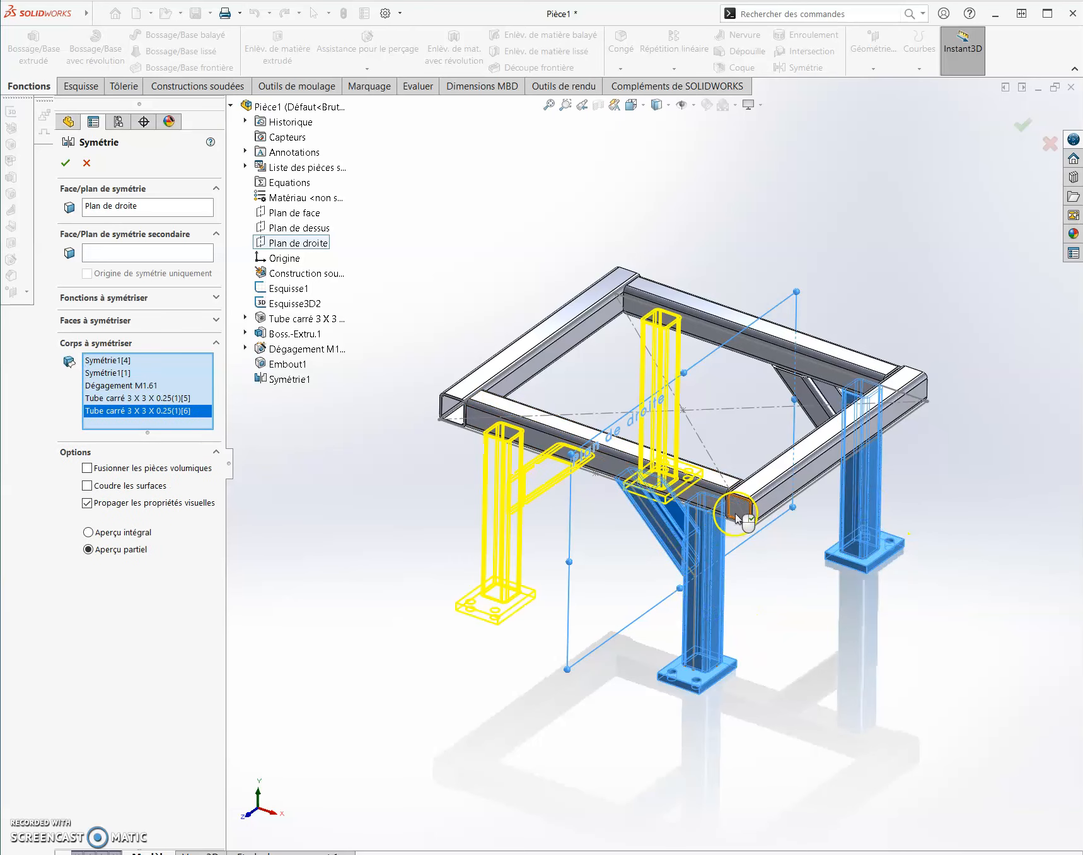
Add both end caps and the rear brace to the mirrored bodies, create the mirror and show the isometric view
left_click(738, 518)
left_click(820, 441)
middle_click_drag(817, 496, 563, 510)
scroll(563, 510, "down", 2)
left_click(619, 469)
scroll(759, 514, "up", 4)
middle_click_drag(759, 516, 863, 524)
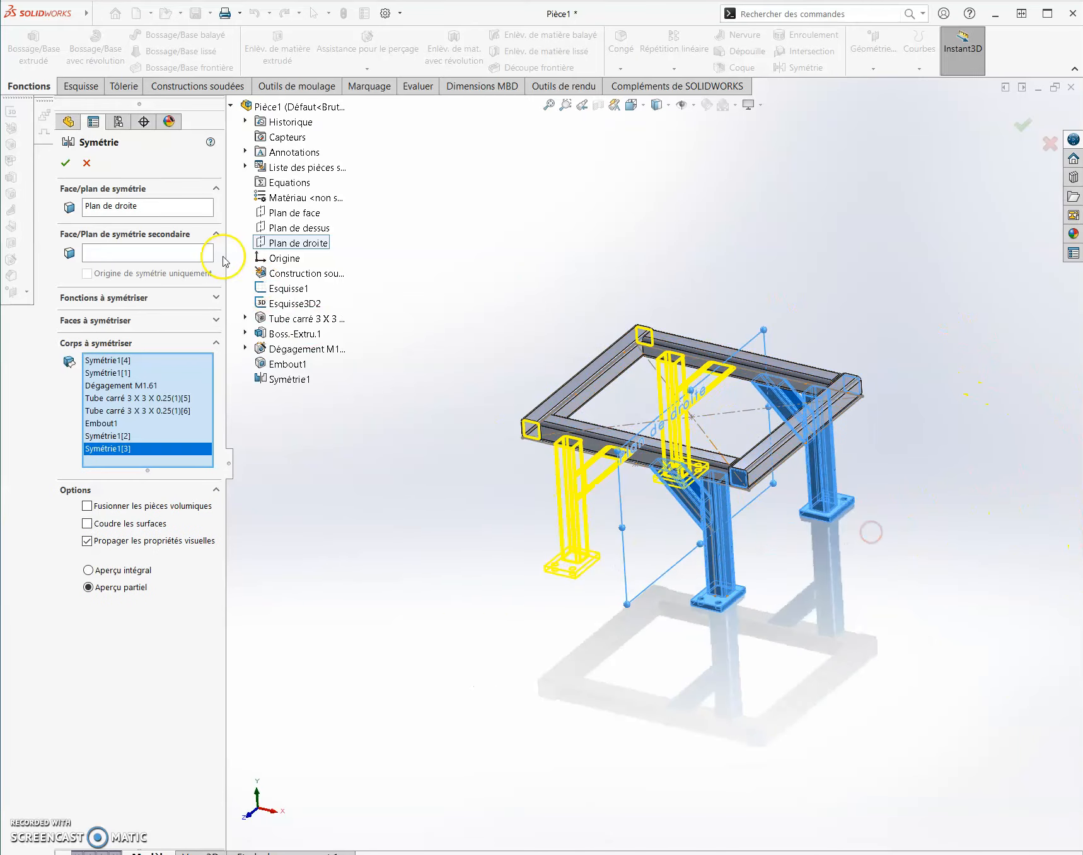
left_click(69, 166)
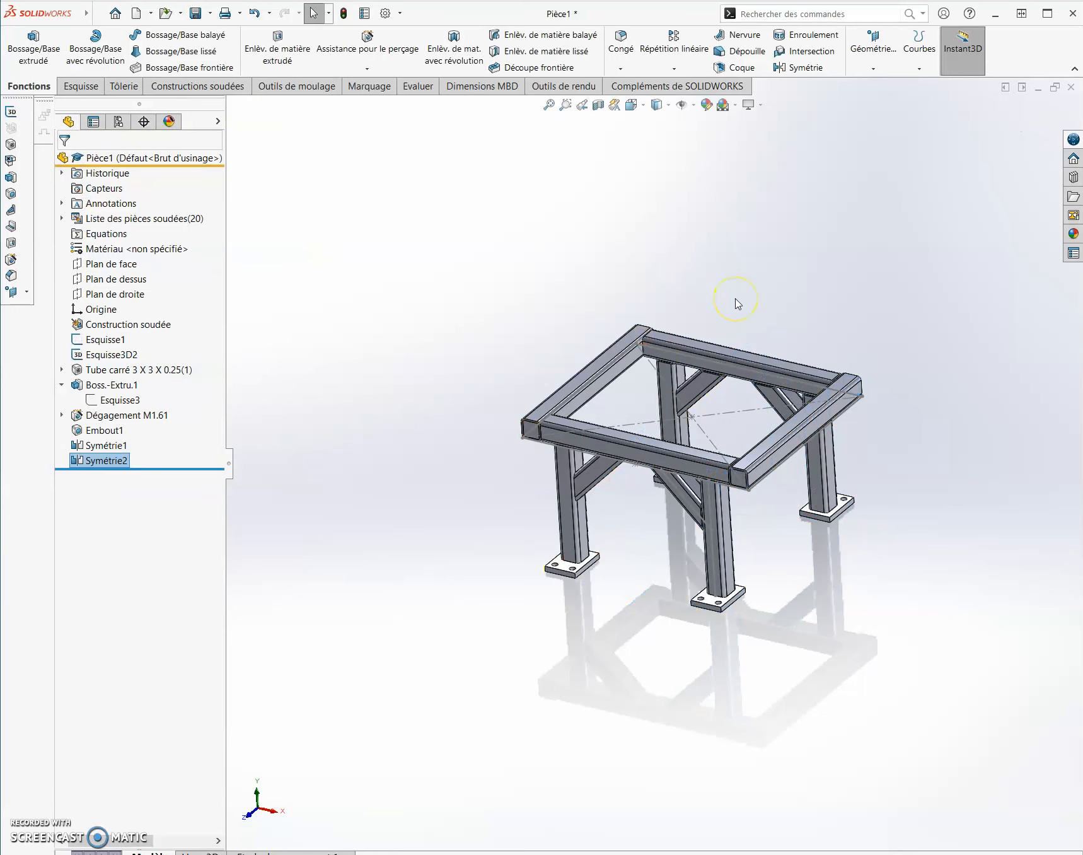
key("ctrl+7")
left_click(878, 750)
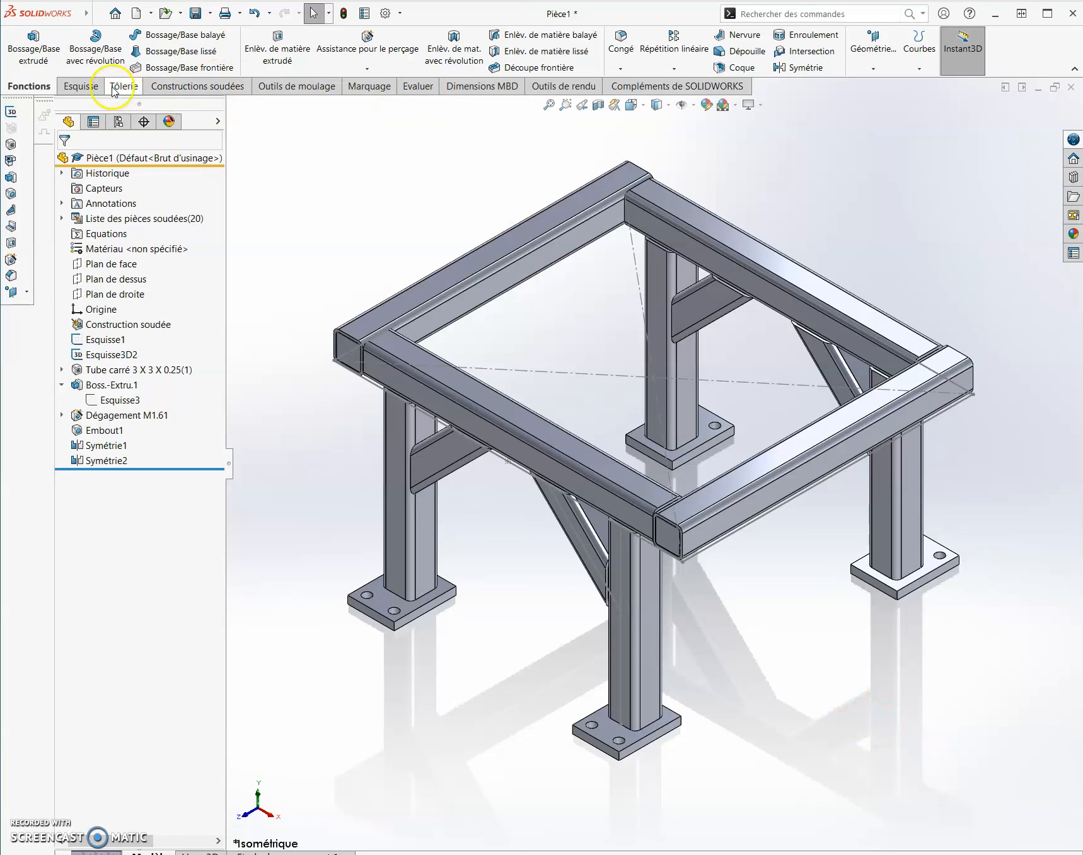
Sketch a horizontal line across the top face of the frame, from one outer side edge to the other
left_click(92, 87)
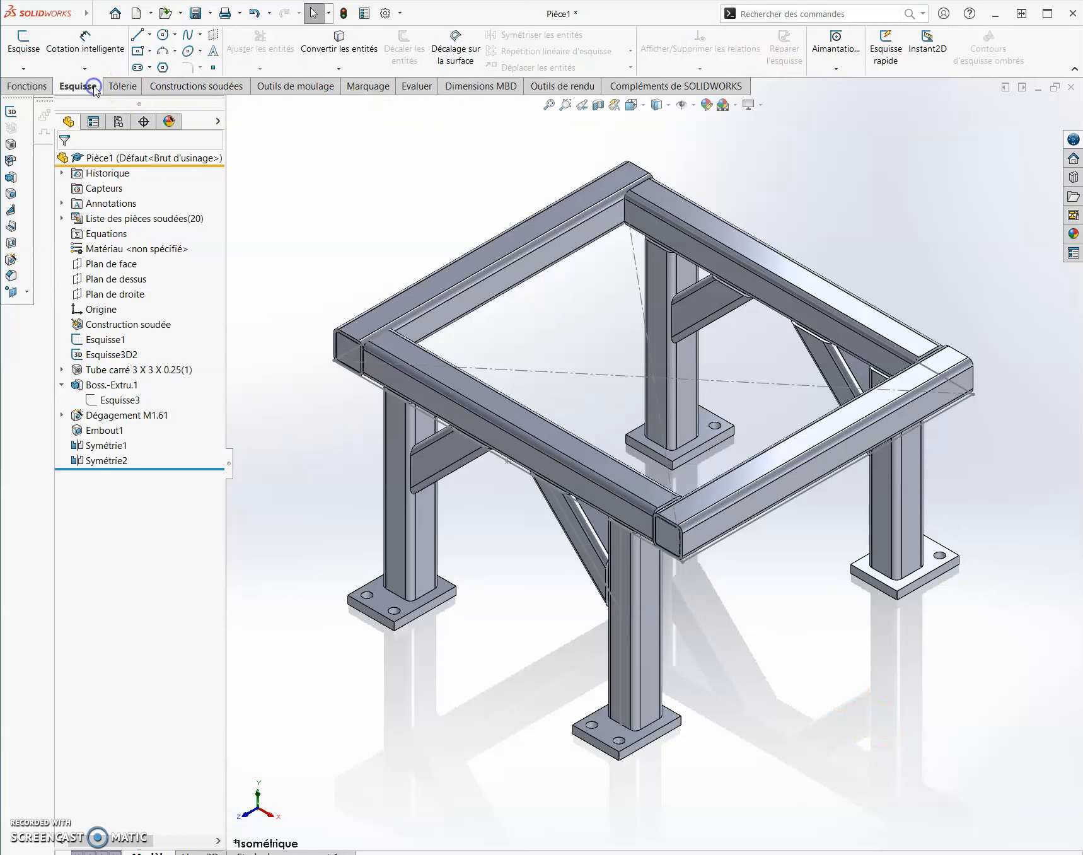
left_click(138, 38)
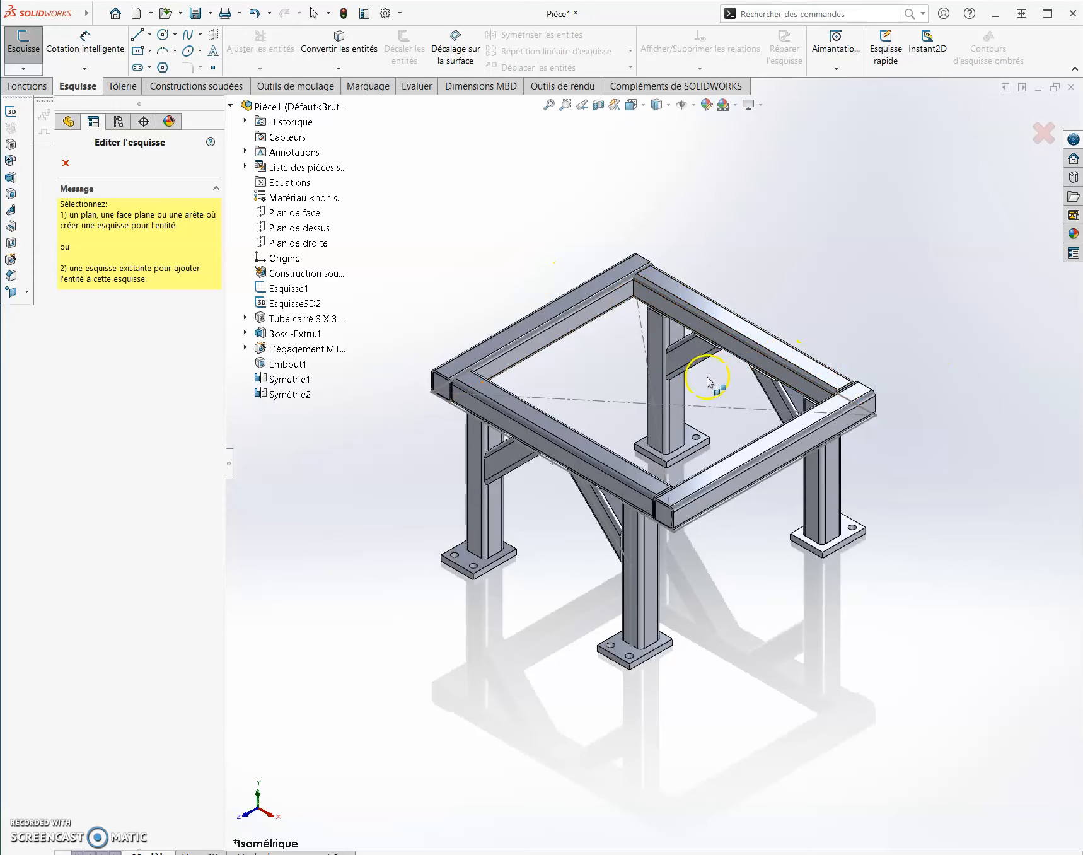
left_click(580, 292)
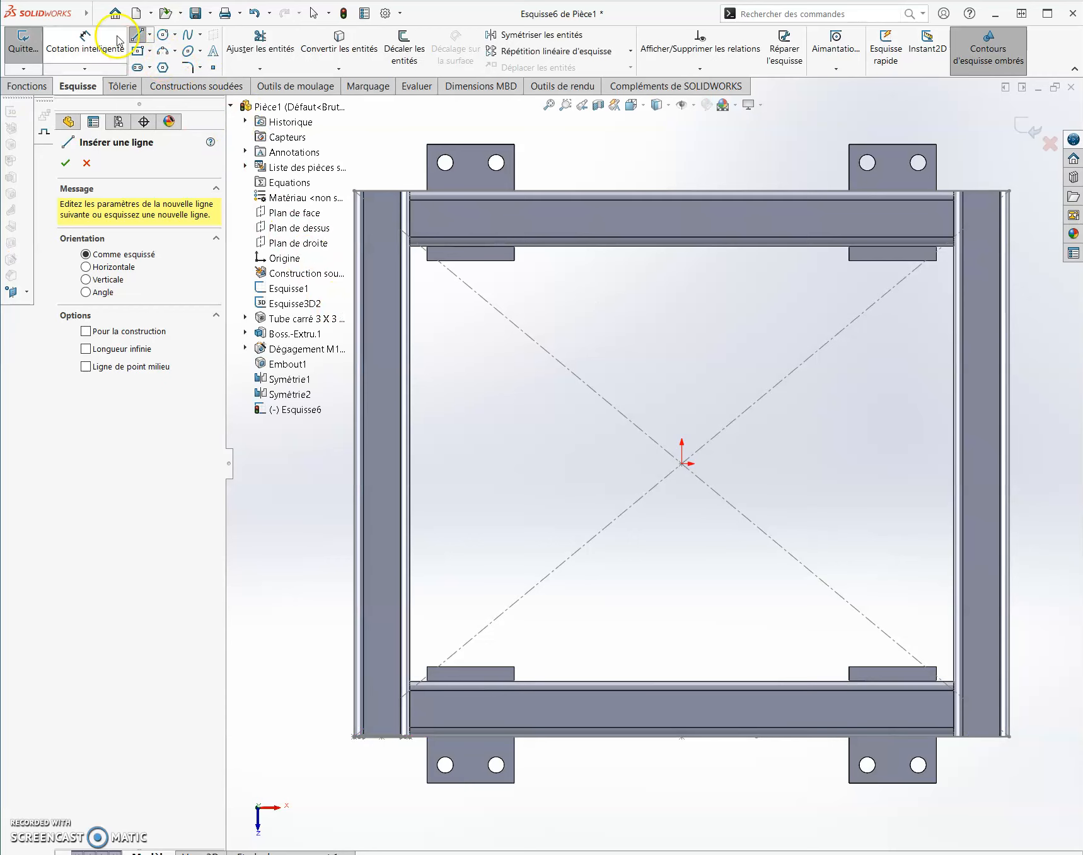
left_click(445, 372)
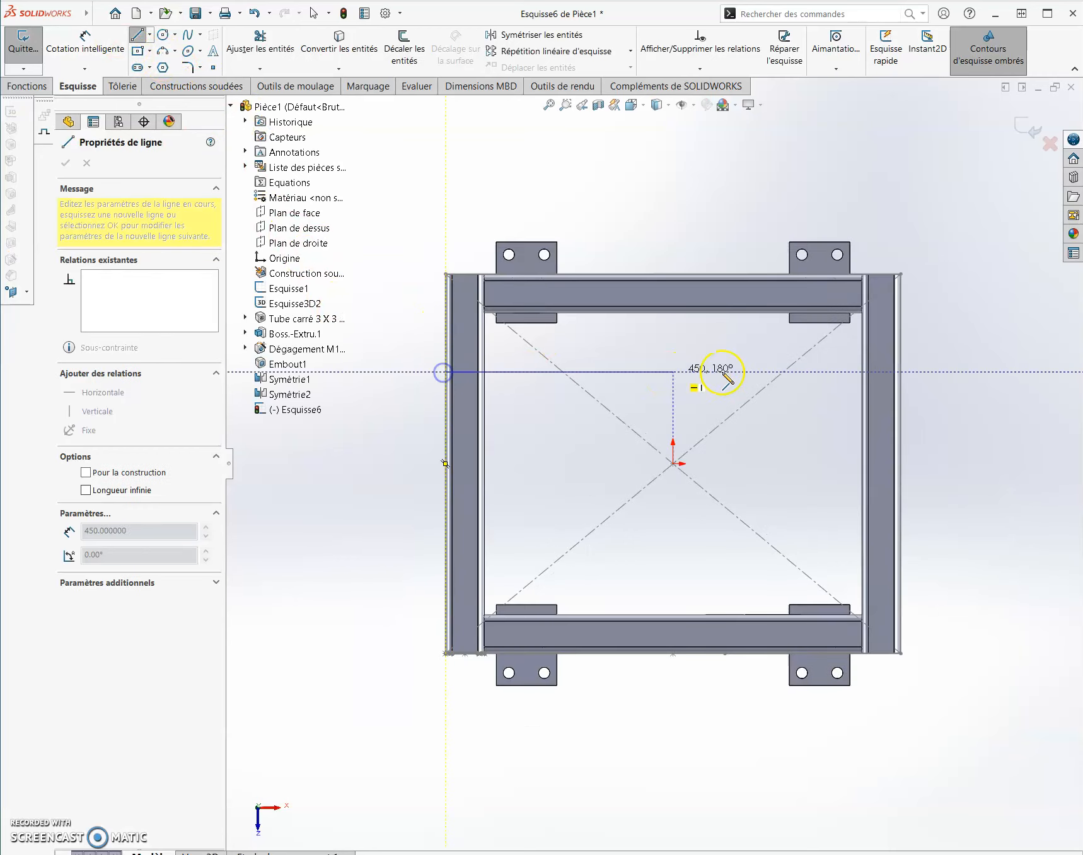
left_click(901, 372)
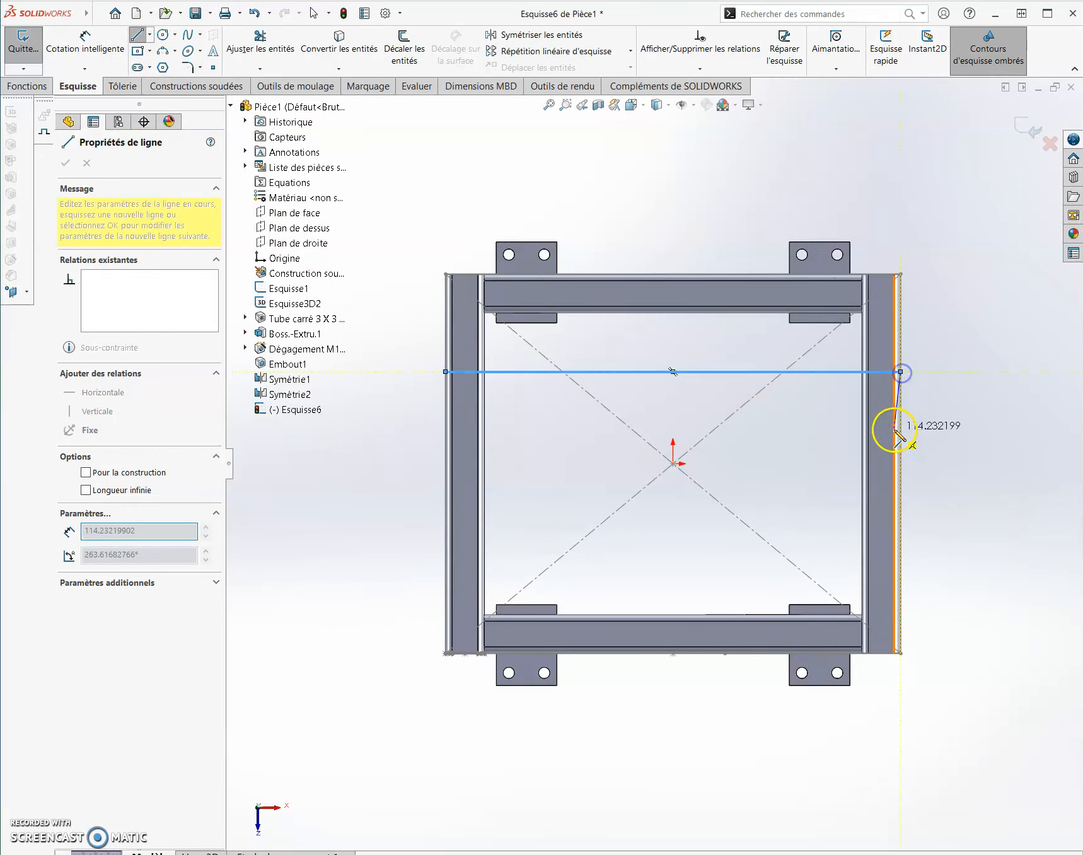
key("Escape")
Dimension the sketched cross line 200 mm from the frame's rear outer edge and exit the sketch
left_click(87, 45)
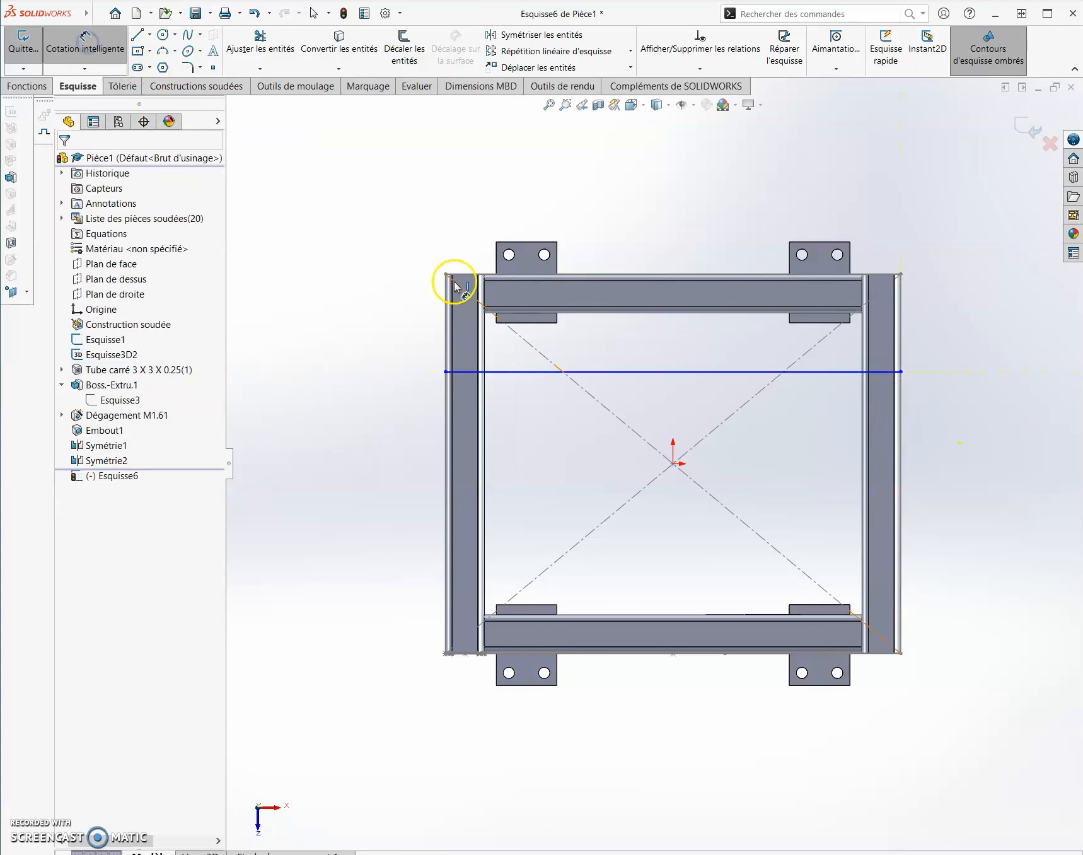
left_click(692, 275)
left_click(796, 372)
left_click(949, 334)
type("200")
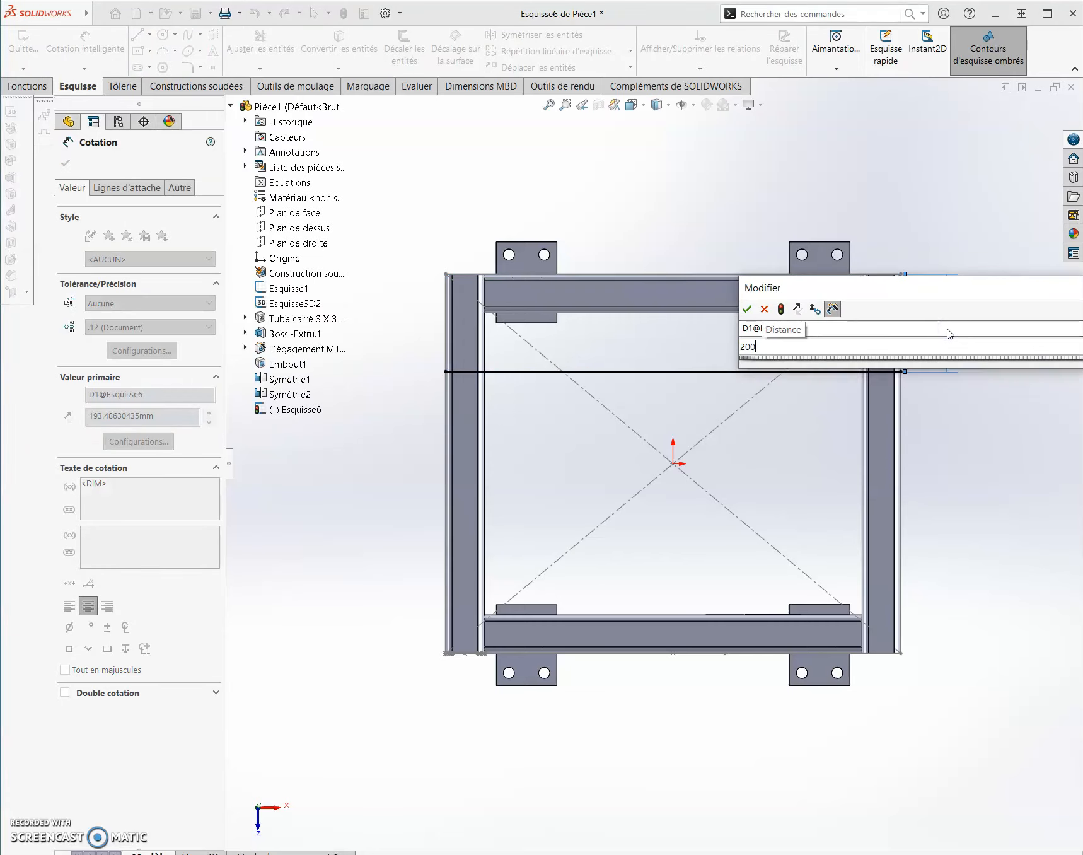
key("Return")
left_click(1034, 144)
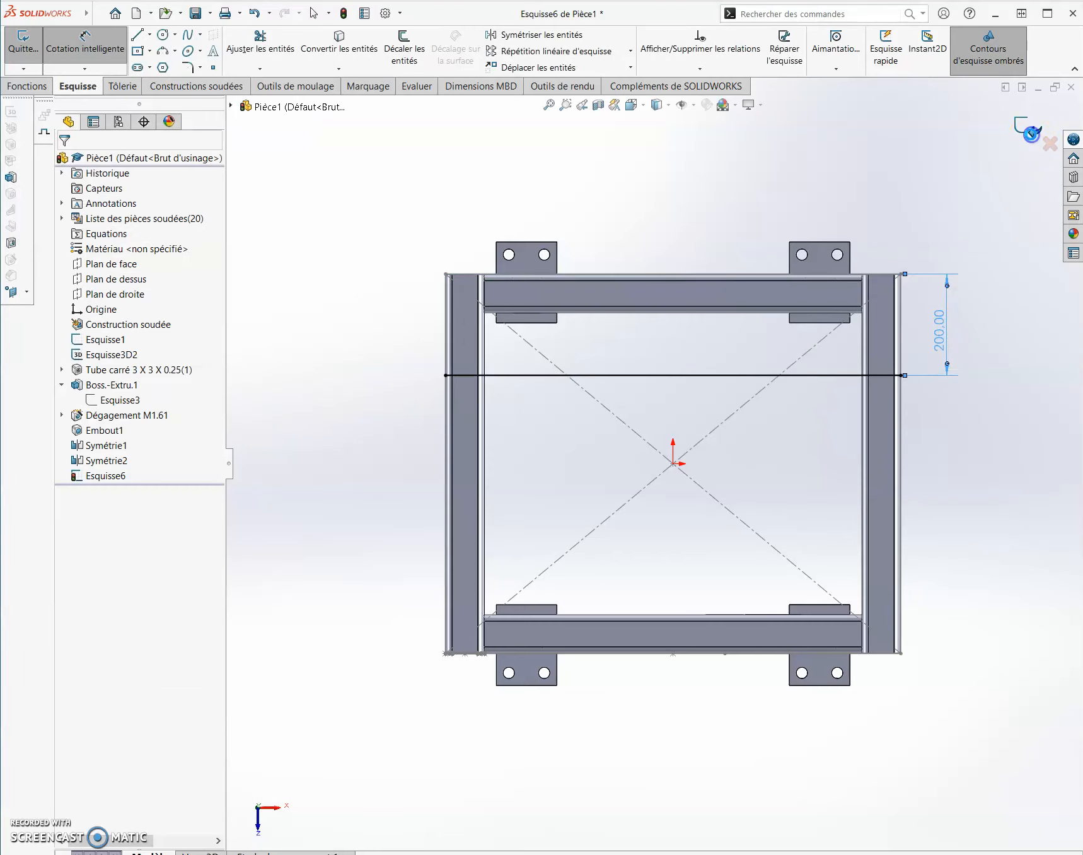
Start a new structural member for the line sketched across the frame
mouse_move(725, 476)
middle_mouse_down()
mouse_move(754, 404)
mouse_move(709, 258)
mouse_move(626, 261)
middle_mouse_up()
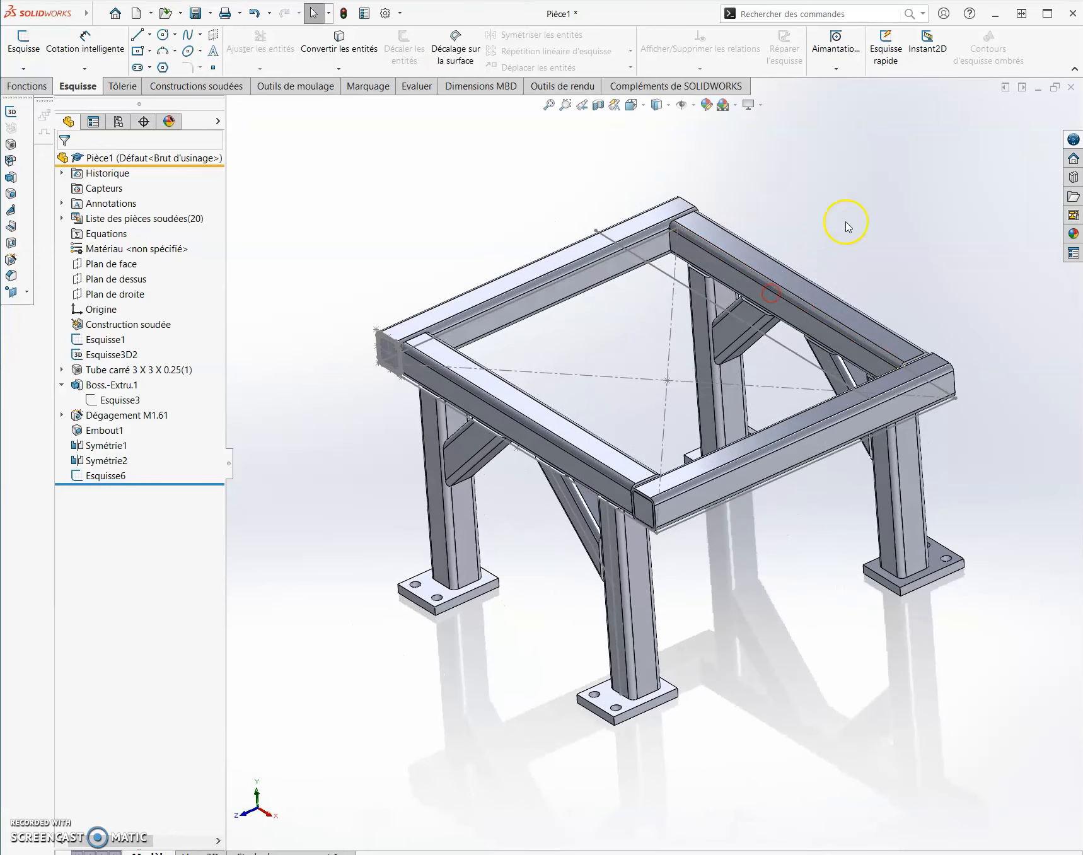
scroll(814, 228, "down", 5)
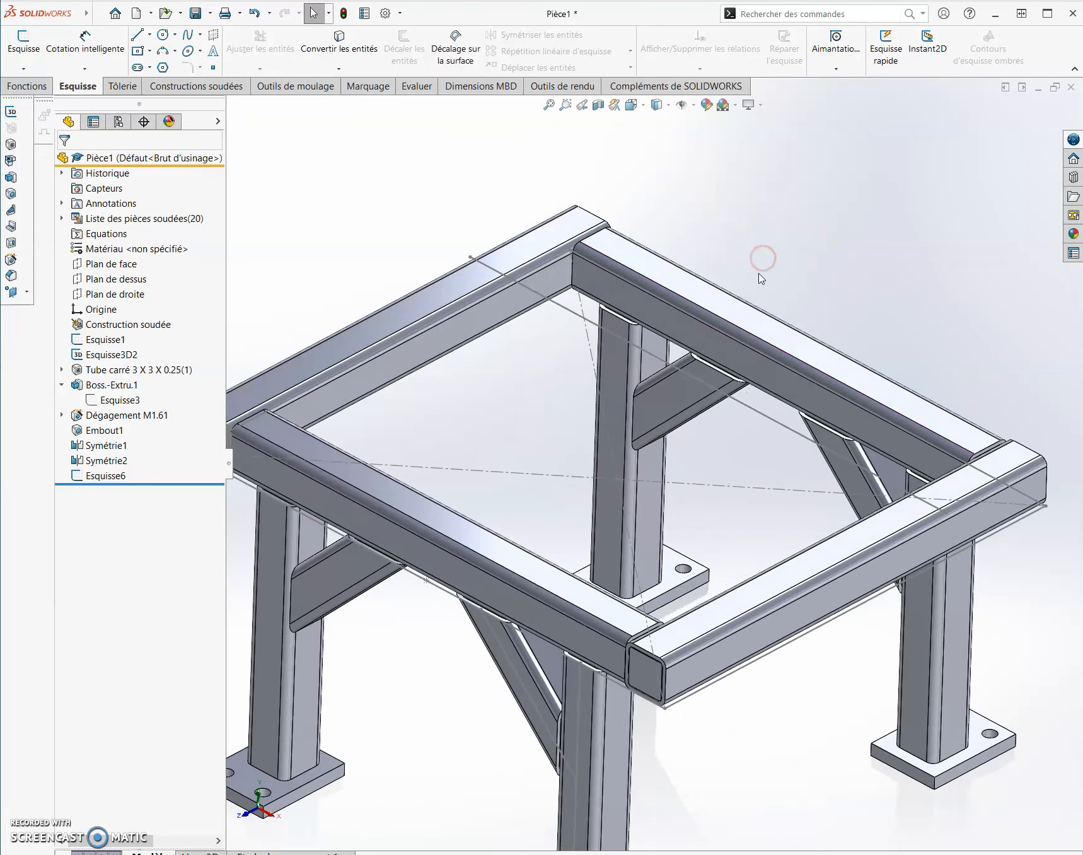
left_click(167, 86)
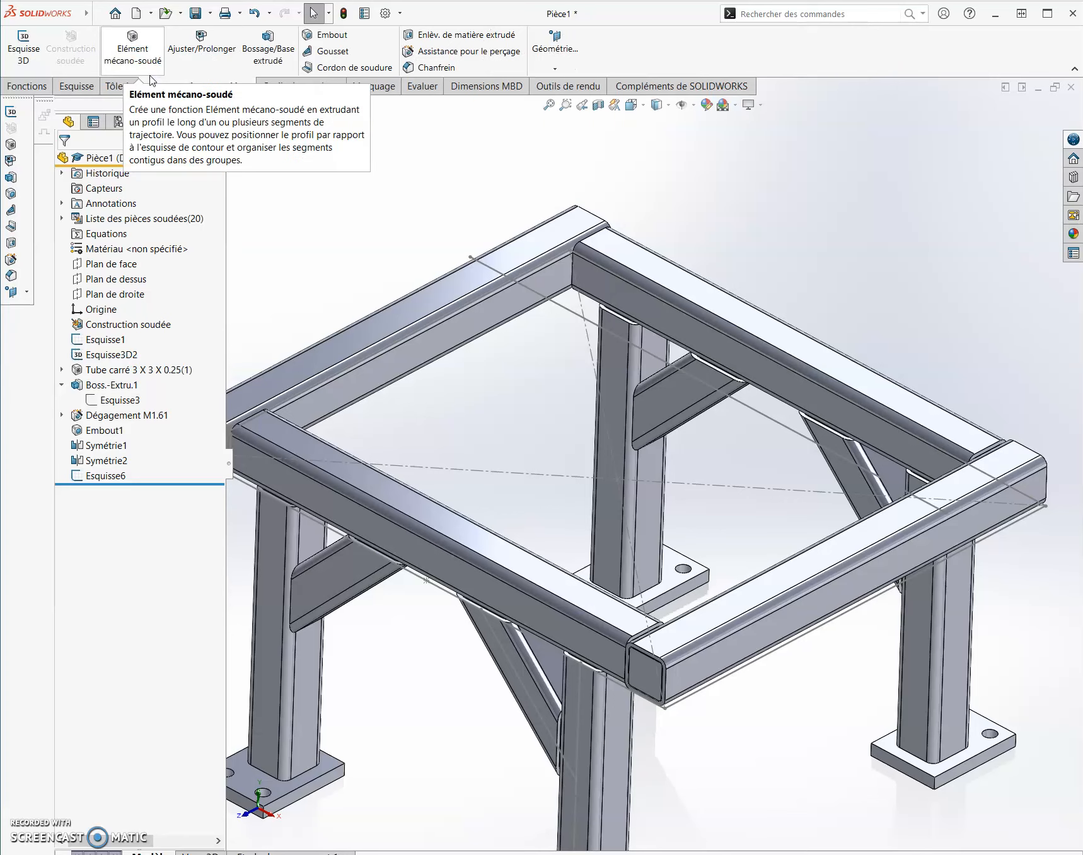
left_click(153, 63)
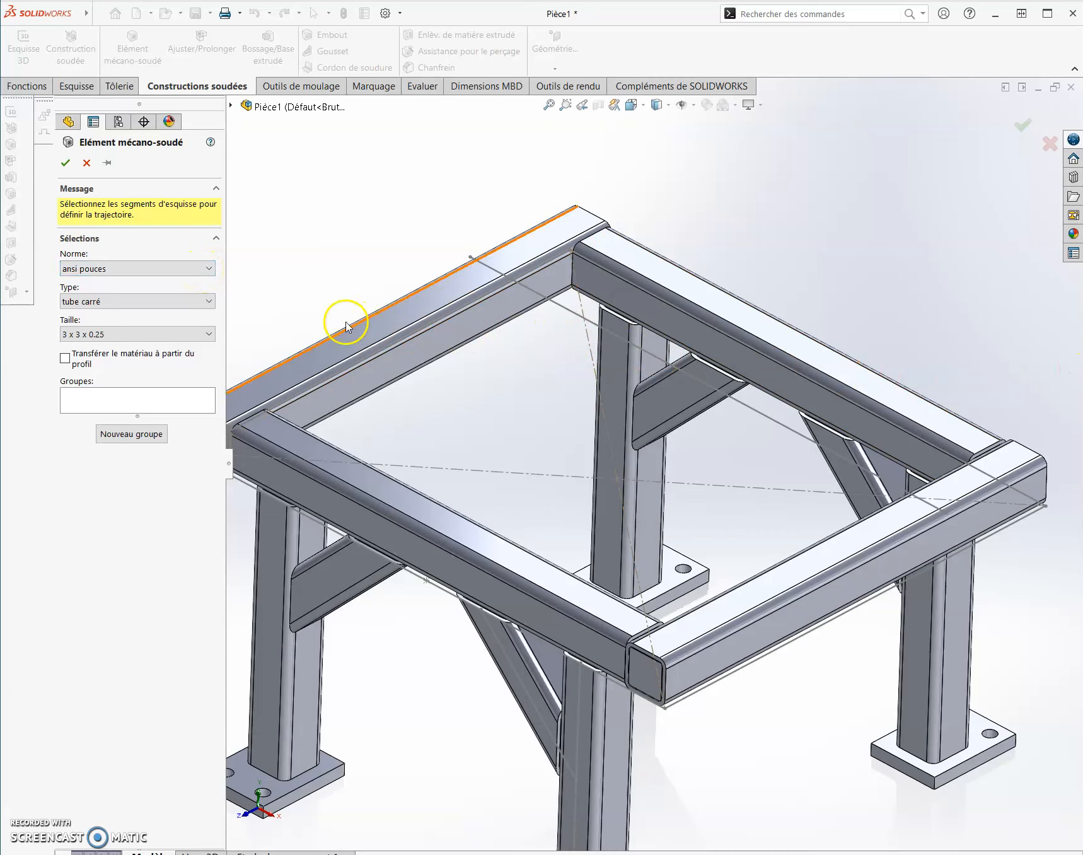
left_click(193, 301)
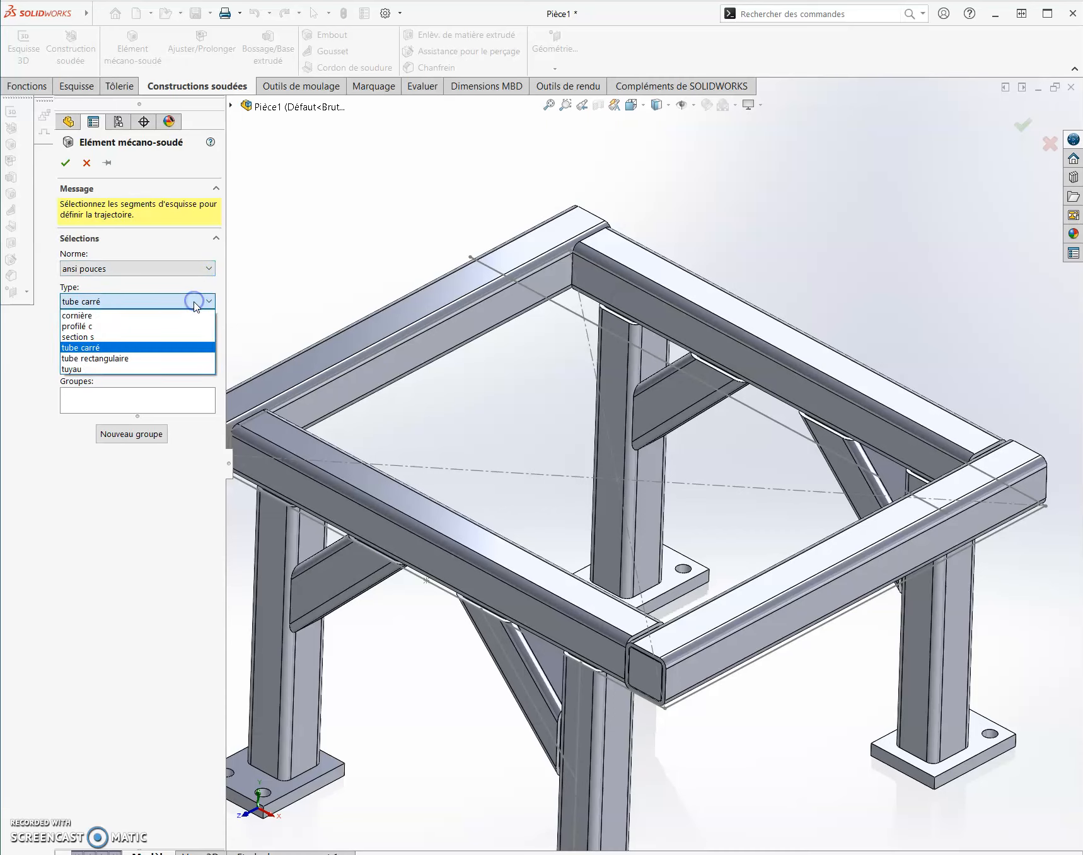
left_click(191, 316)
left_click(190, 333)
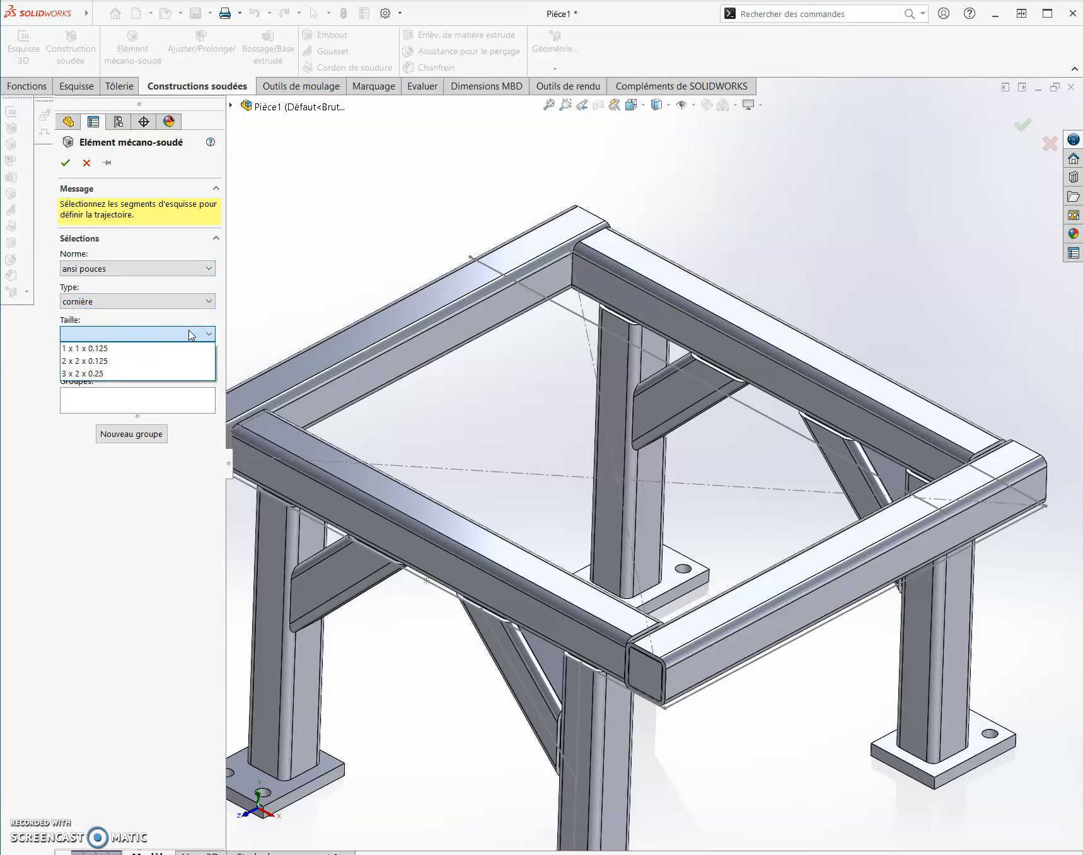
left_click(193, 268)
left_click(192, 270)
left_click(190, 282)
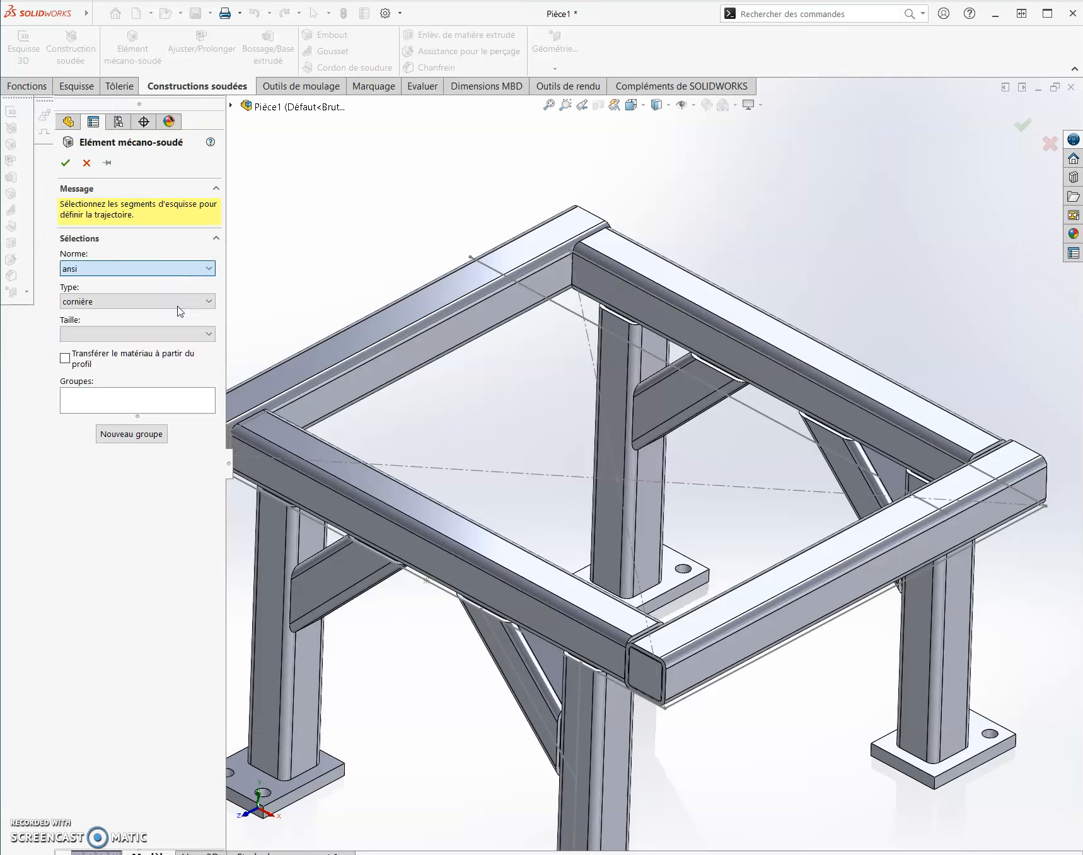
left_click(179, 309)
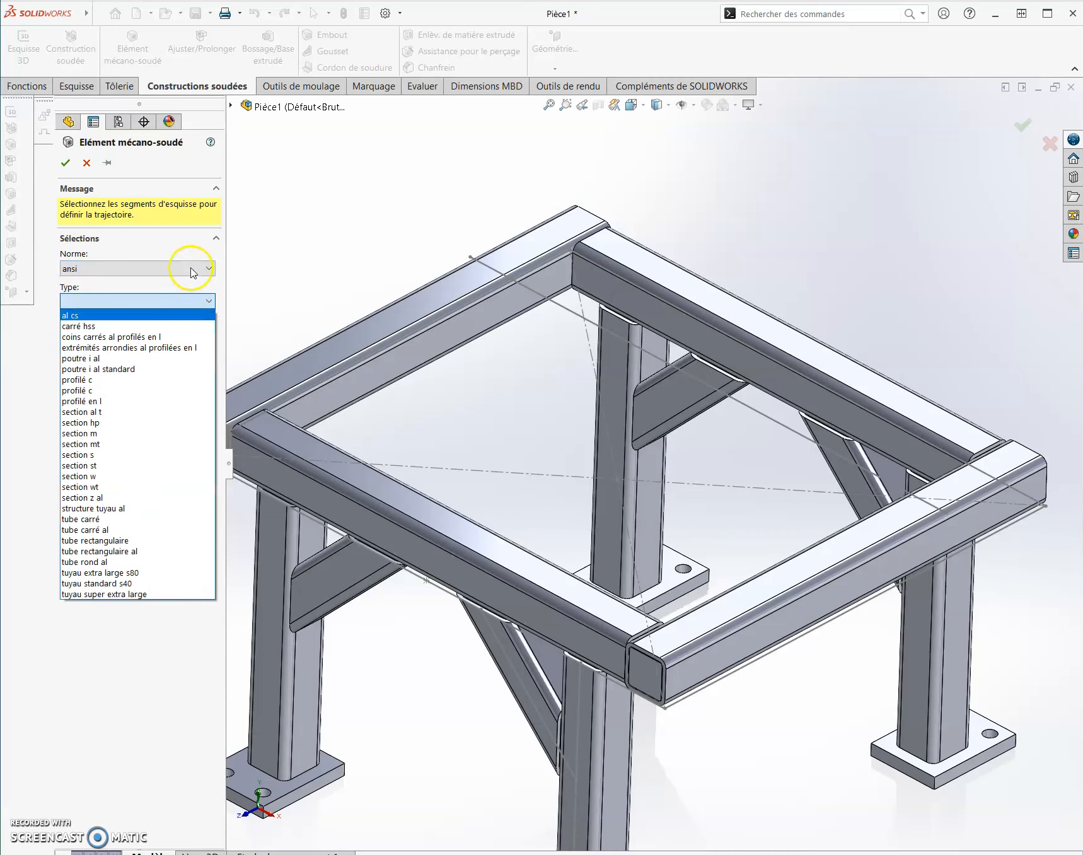
Set the structural member profile to ANSI Inch_Training, type Al L Angle (rounded ends), size L3x3x0.375
left_click(193, 270)
left_click(193, 270)
left_click(188, 294)
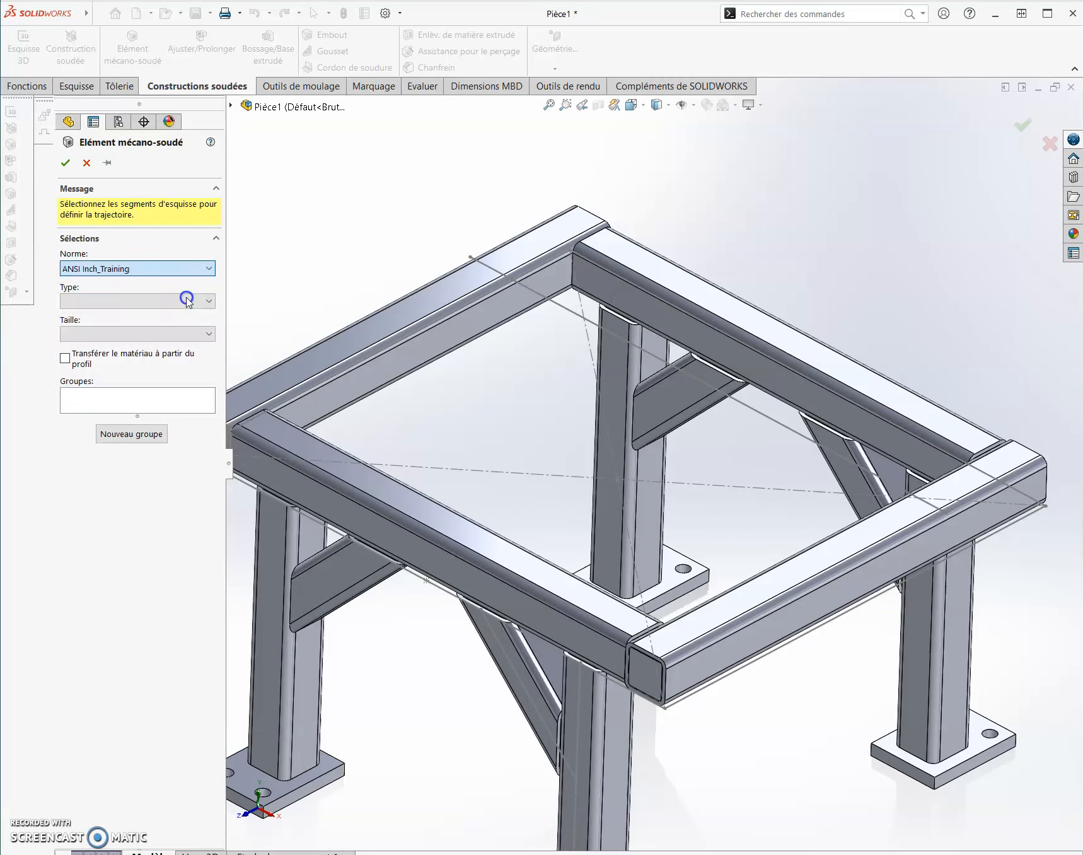
left_click(187, 301)
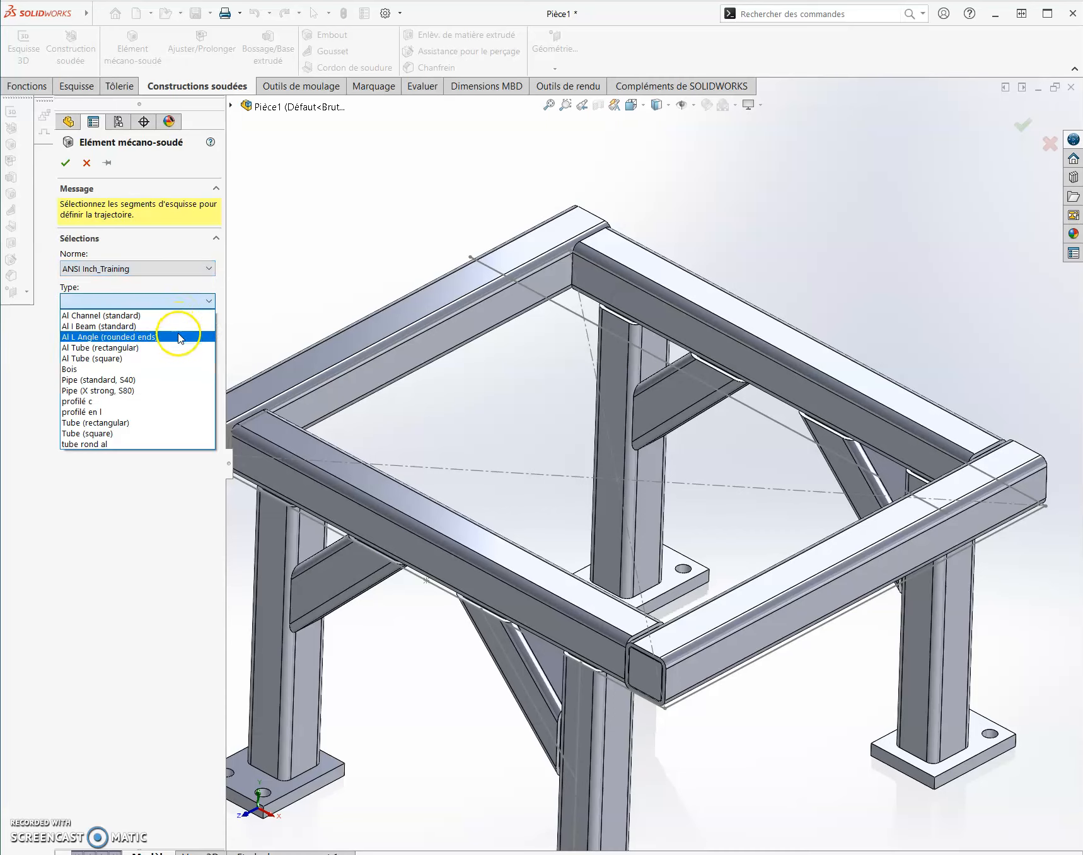
left_click(180, 336)
left_click(181, 336)
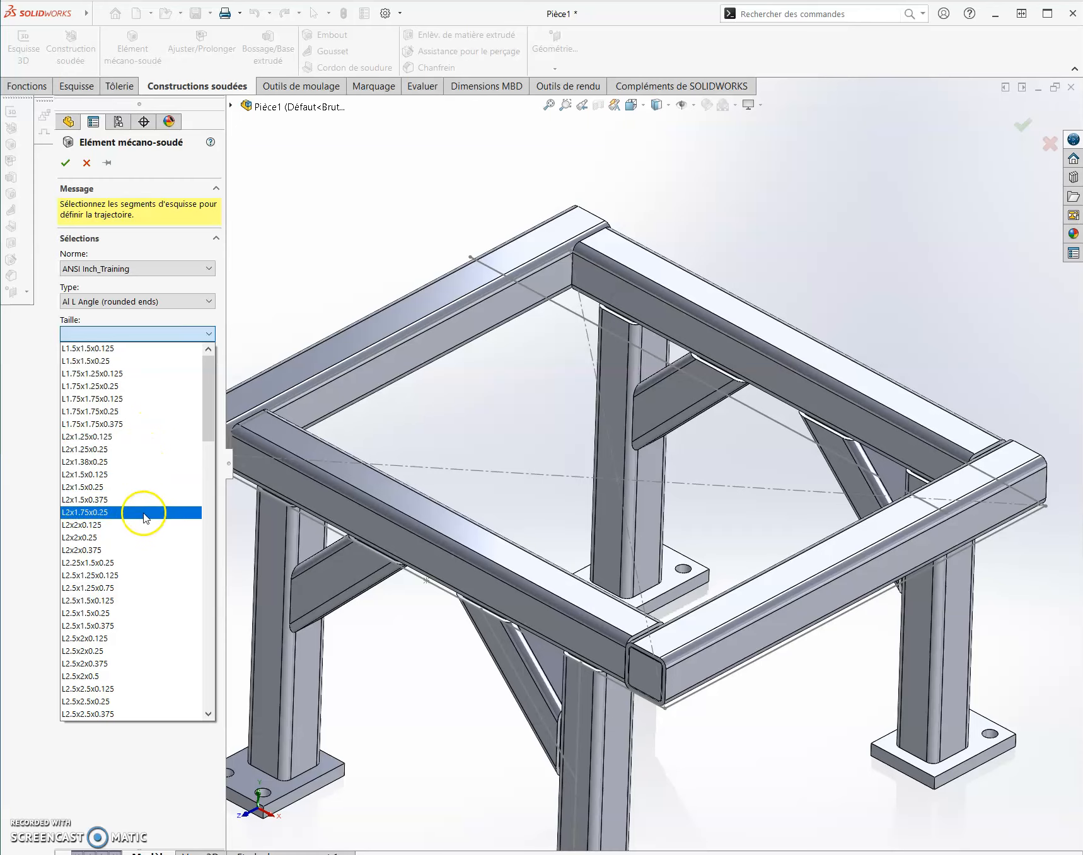
scroll(149, 602, "down", 2)
scroll(149, 602, "down", 2)
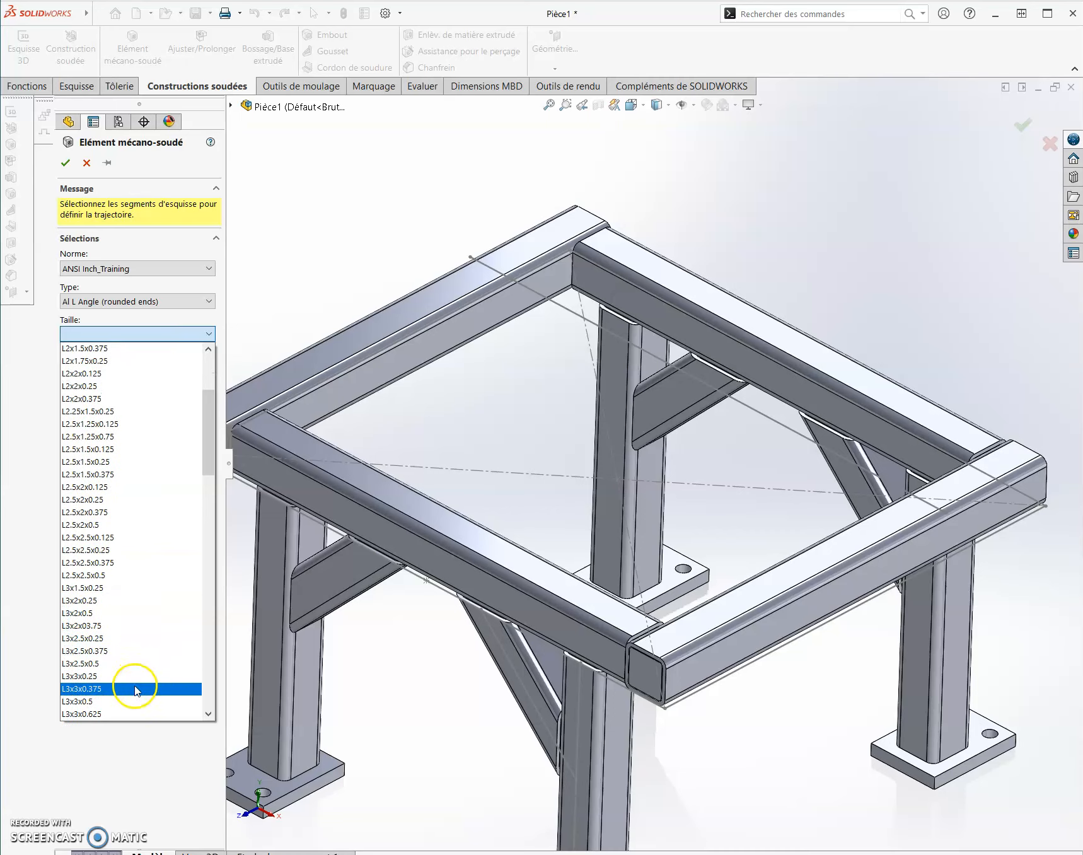
left_click(138, 688)
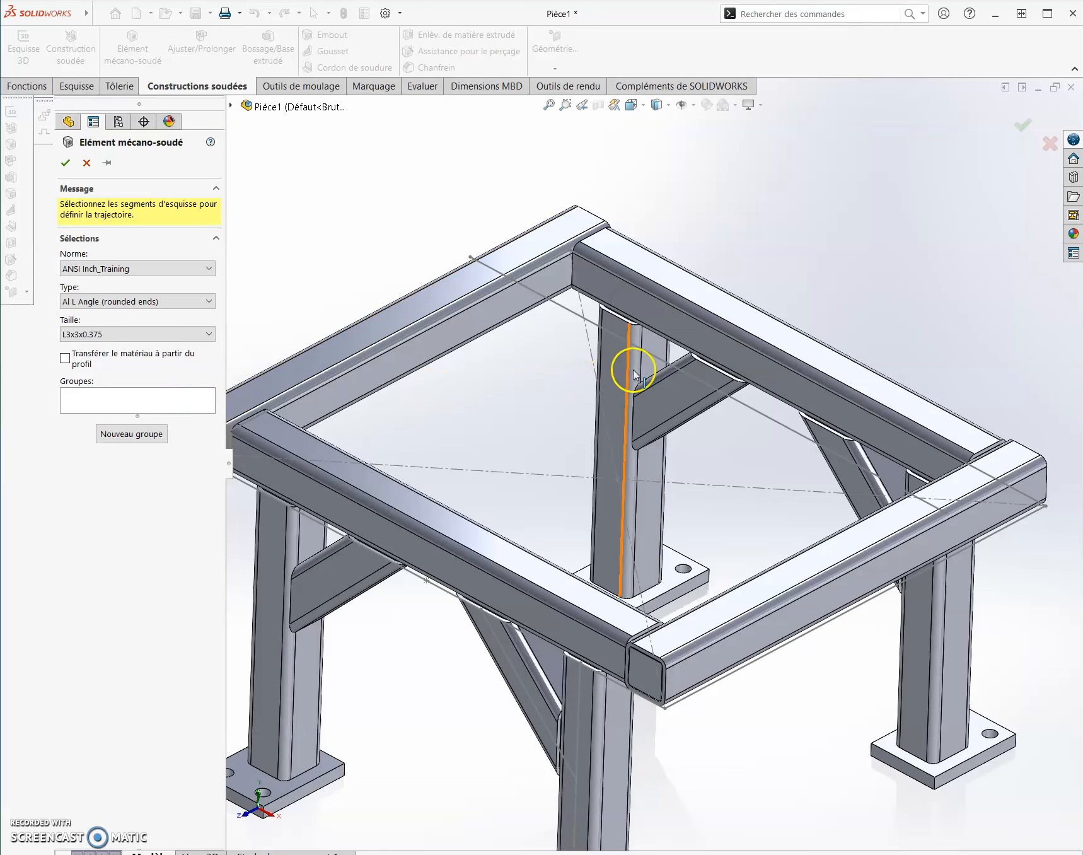
Run the angle member along the sketched cross line, inspect its profile positioning points and create the member
left_click(742, 427)
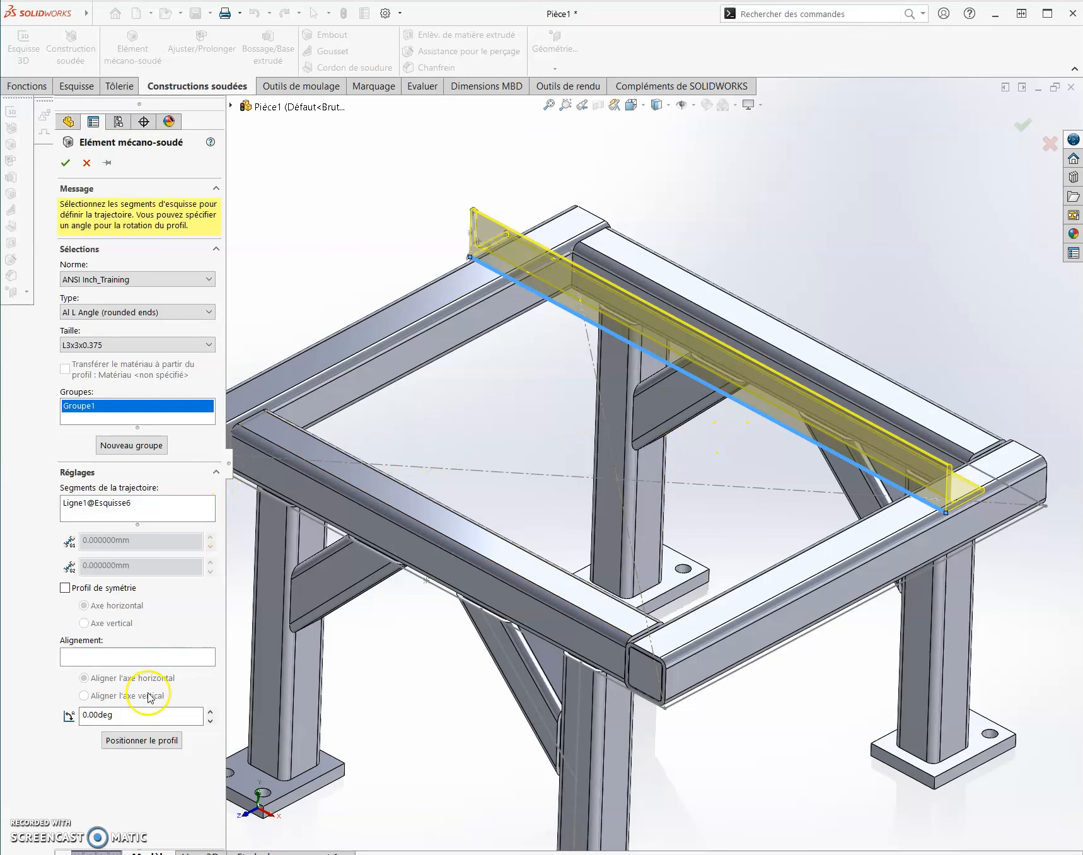
left_click(159, 742)
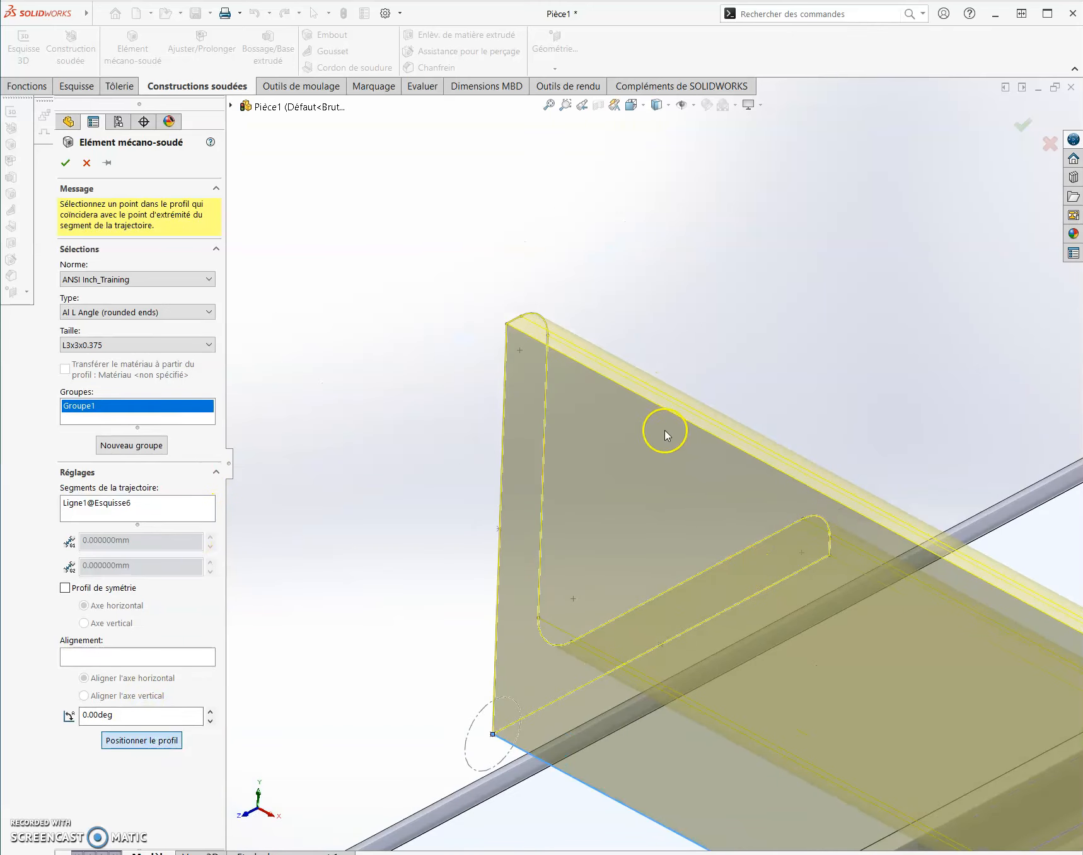
left_click(554, 341)
middle_click_drag(675, 457, 910, 528)
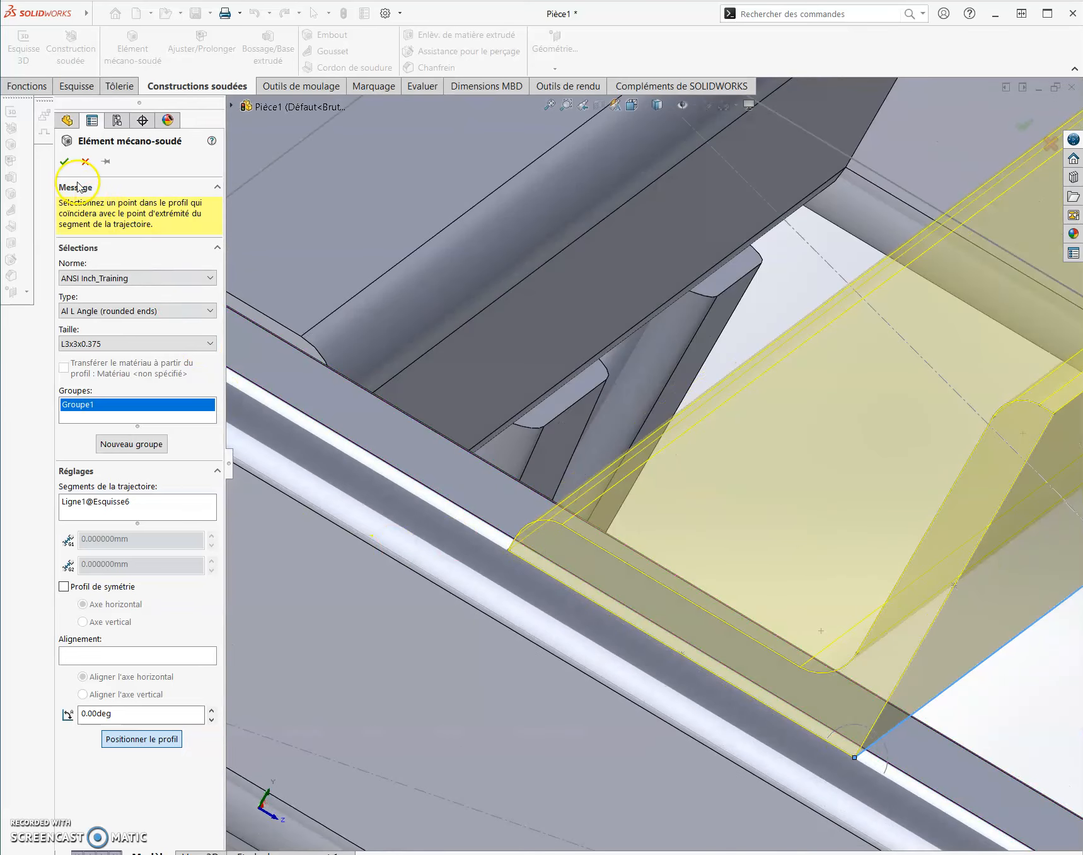
left_click(64, 161)
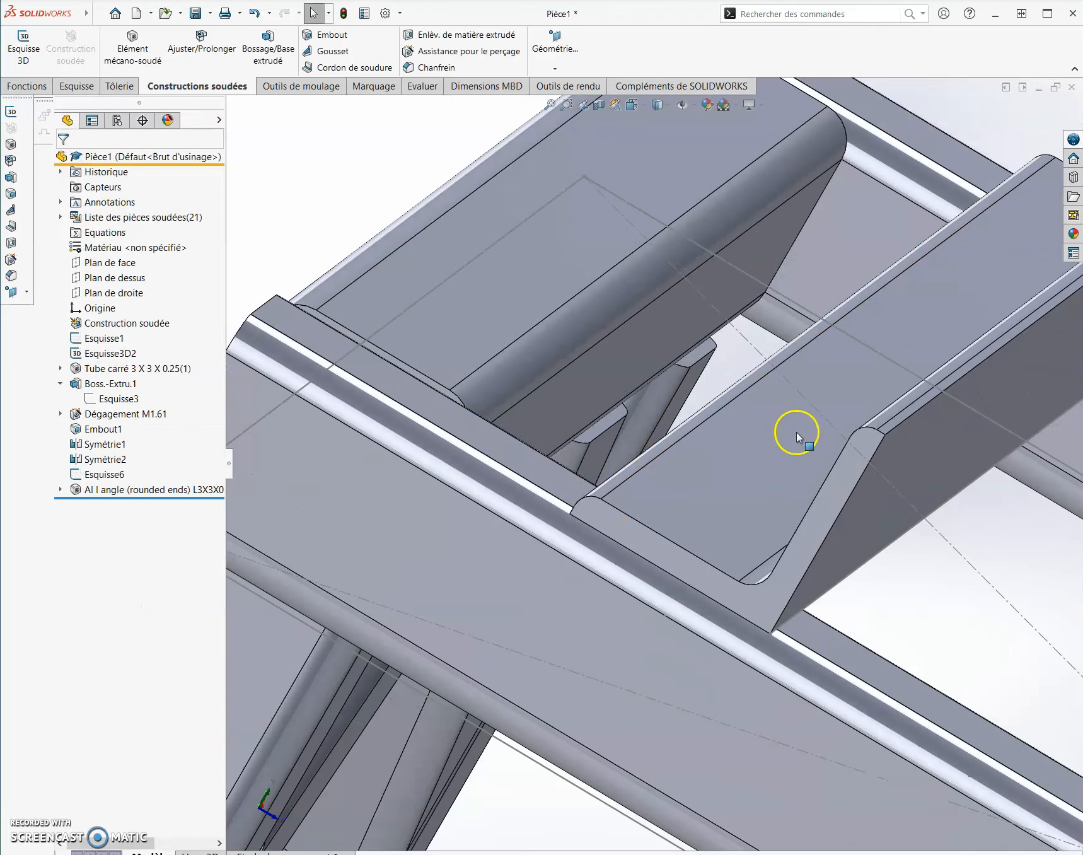
Edit the angle member's profile sketch and draw a construction line about 94 mm long joining the rounded tips of both legs
left_click(60, 490)
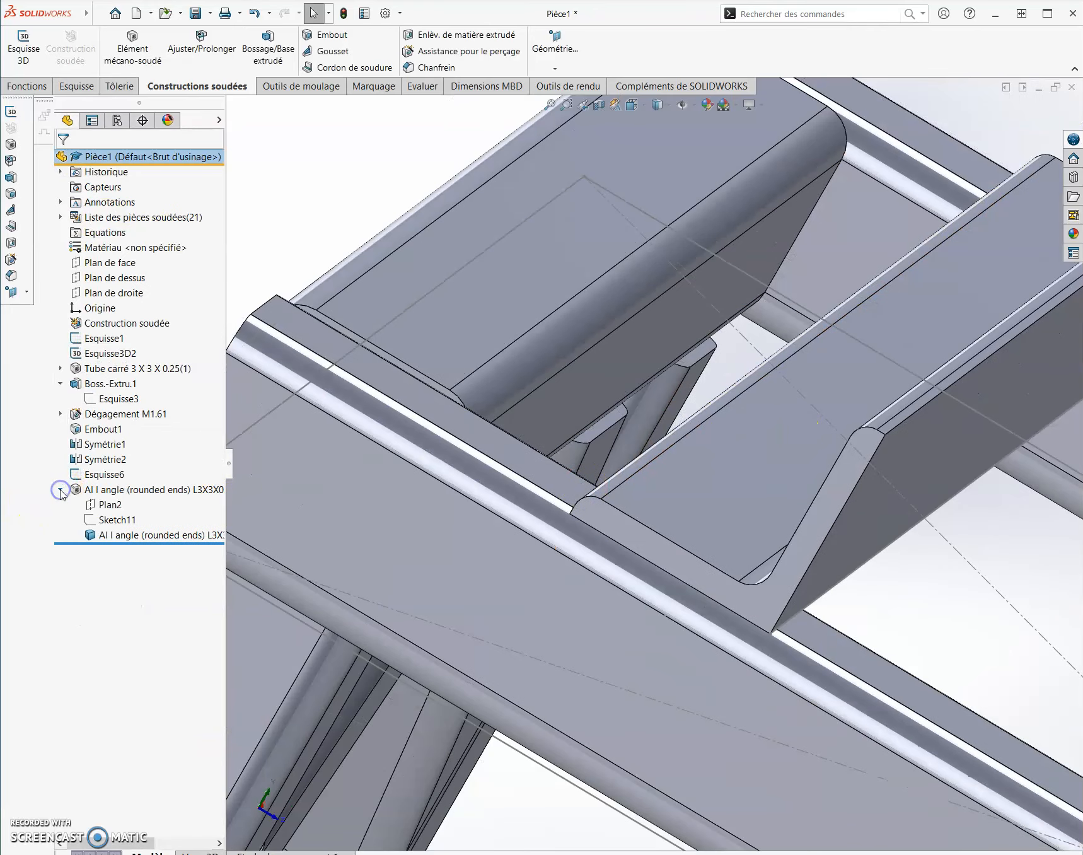
left_click(107, 521)
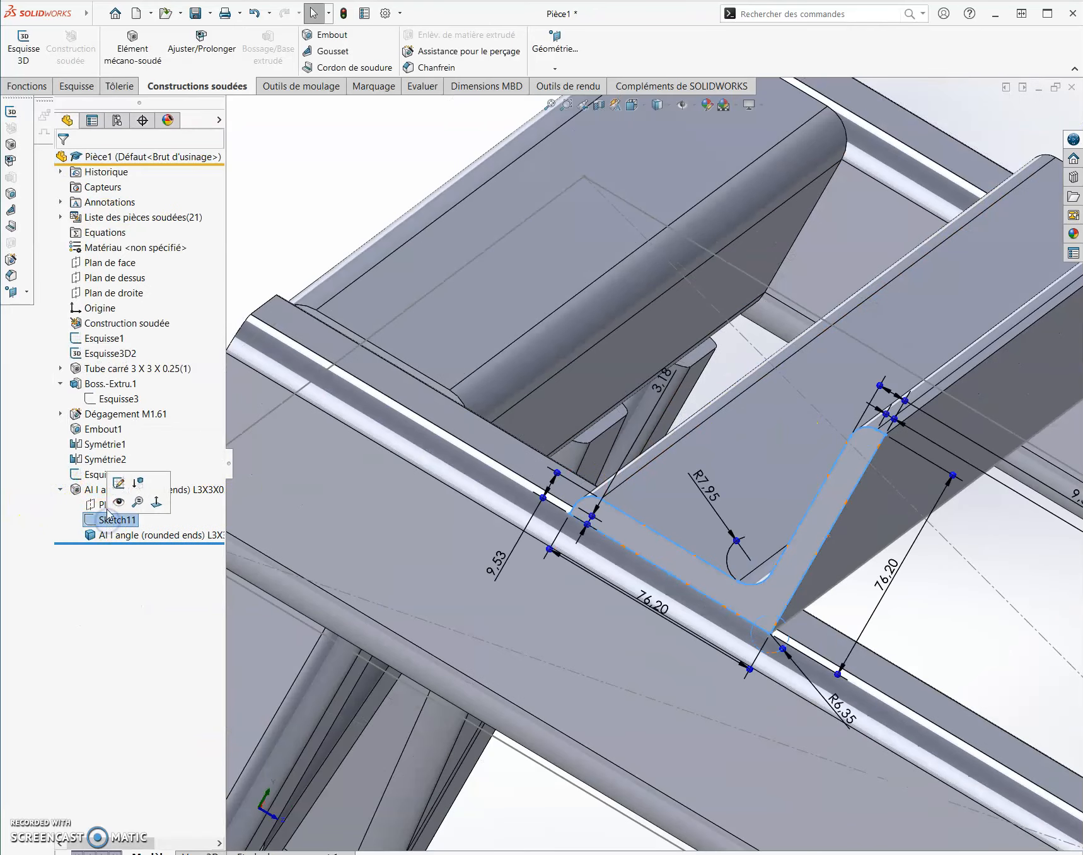
left_click(118, 484)
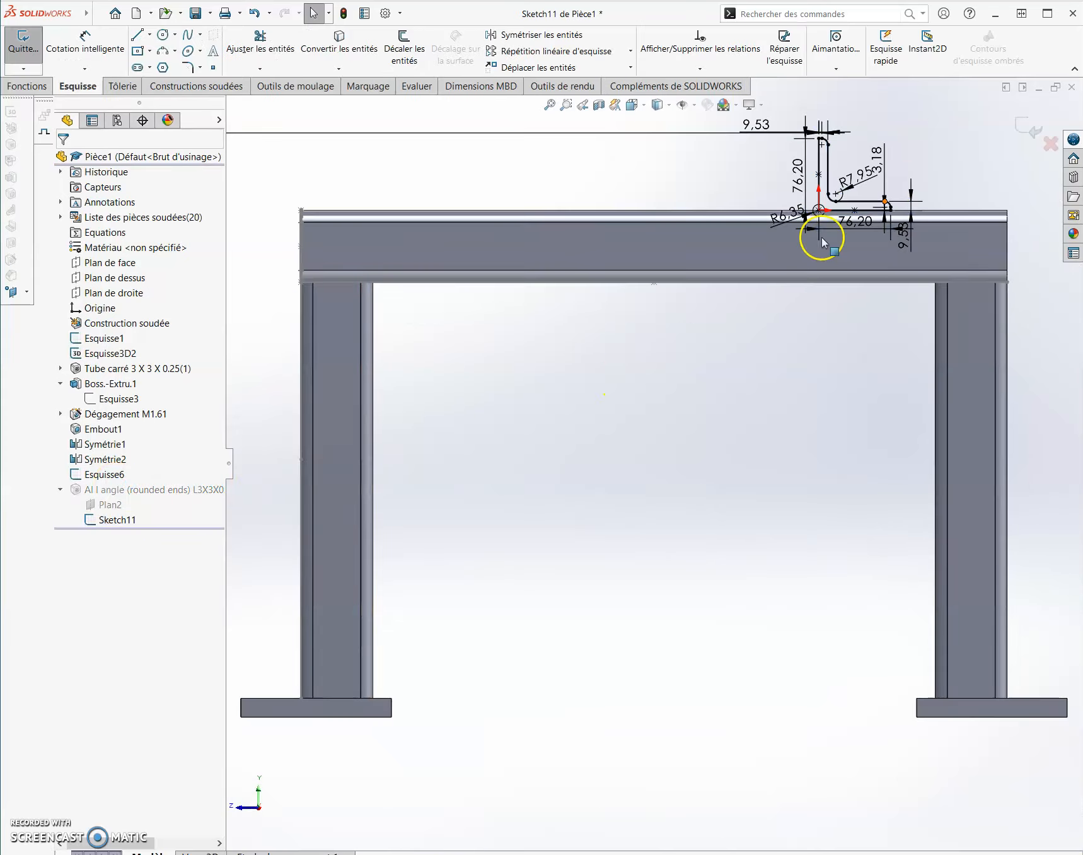
scroll(822, 237, "down", 6)
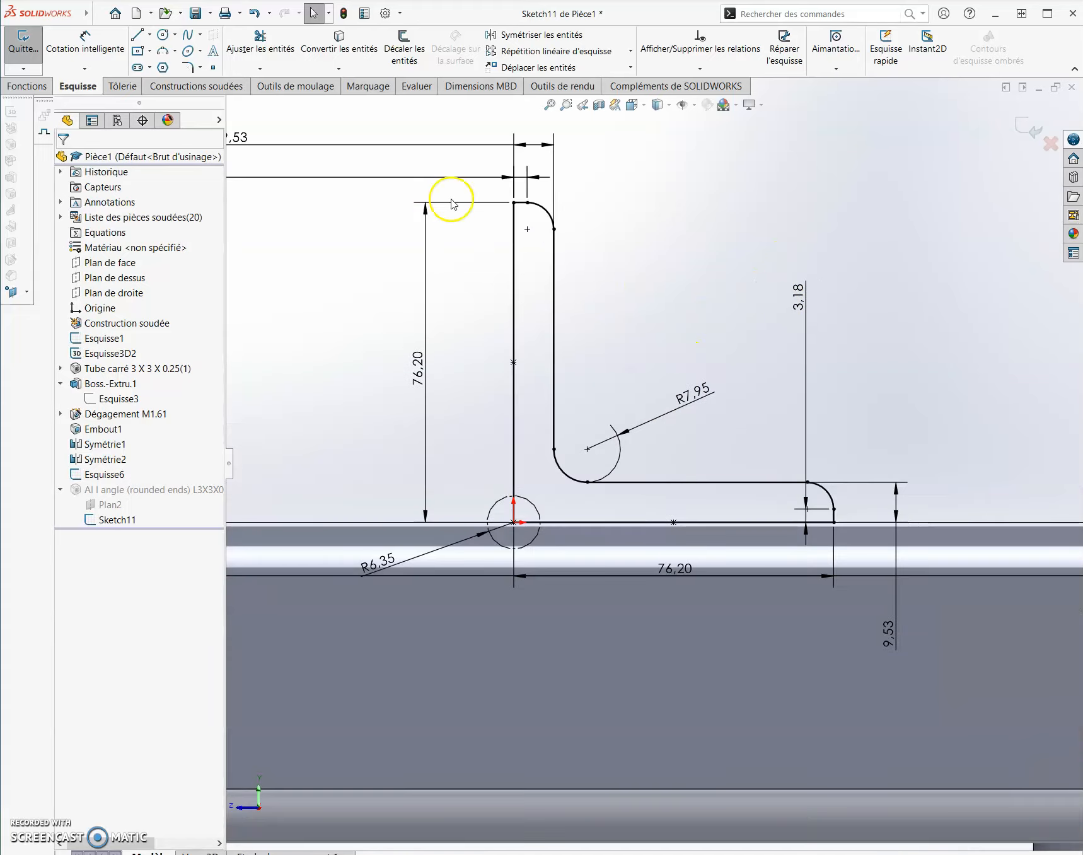
left_click(149, 35)
left_click(186, 65)
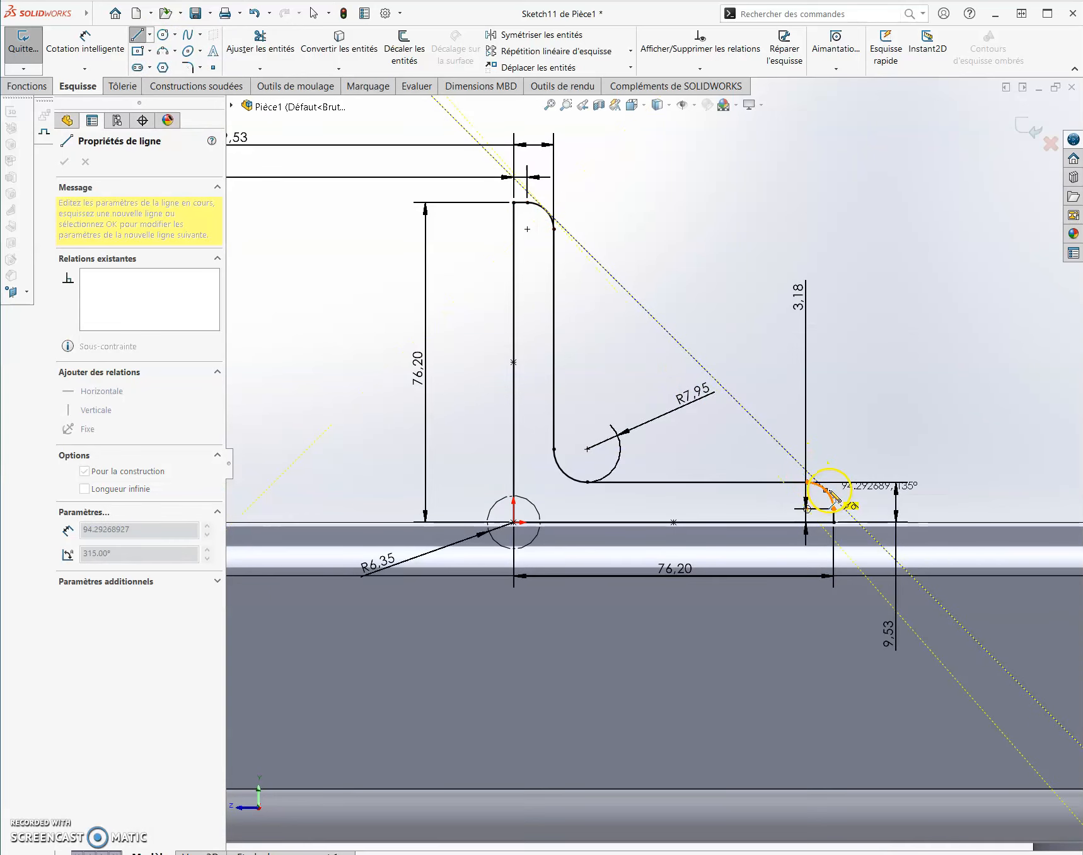
left_click(826, 489)
key("Escape")
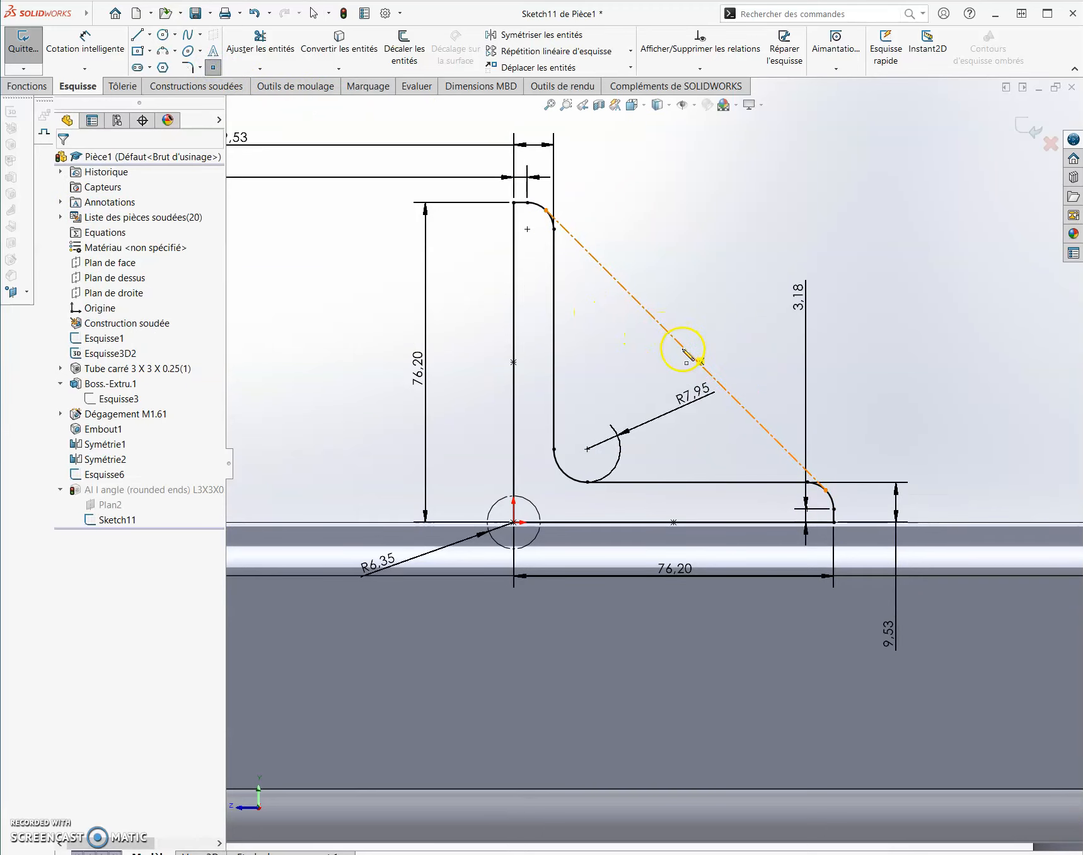
Place a sketch point at the construction line's midpoint, snap the line's lower end to the midpoint of the tip arc and exit the sketch
left_click(683, 353)
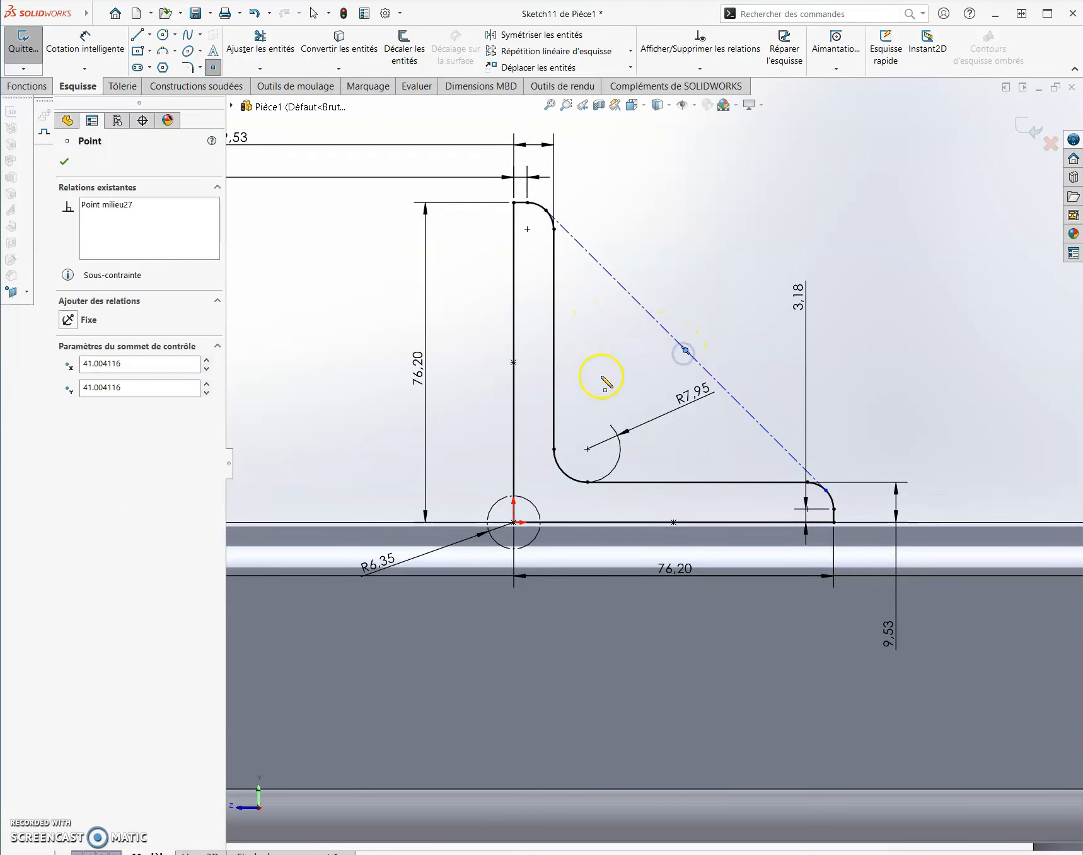
key("Escape")
scroll(805, 498, "down", 5)
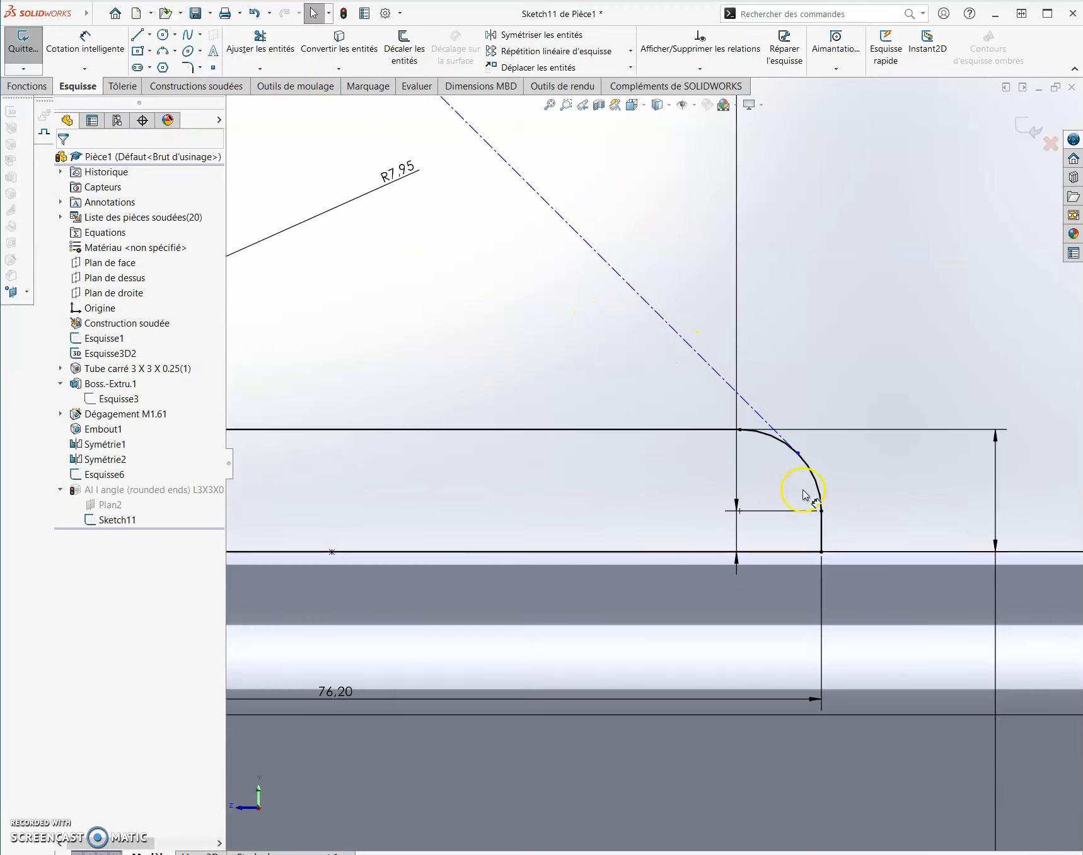
left_click(798, 453)
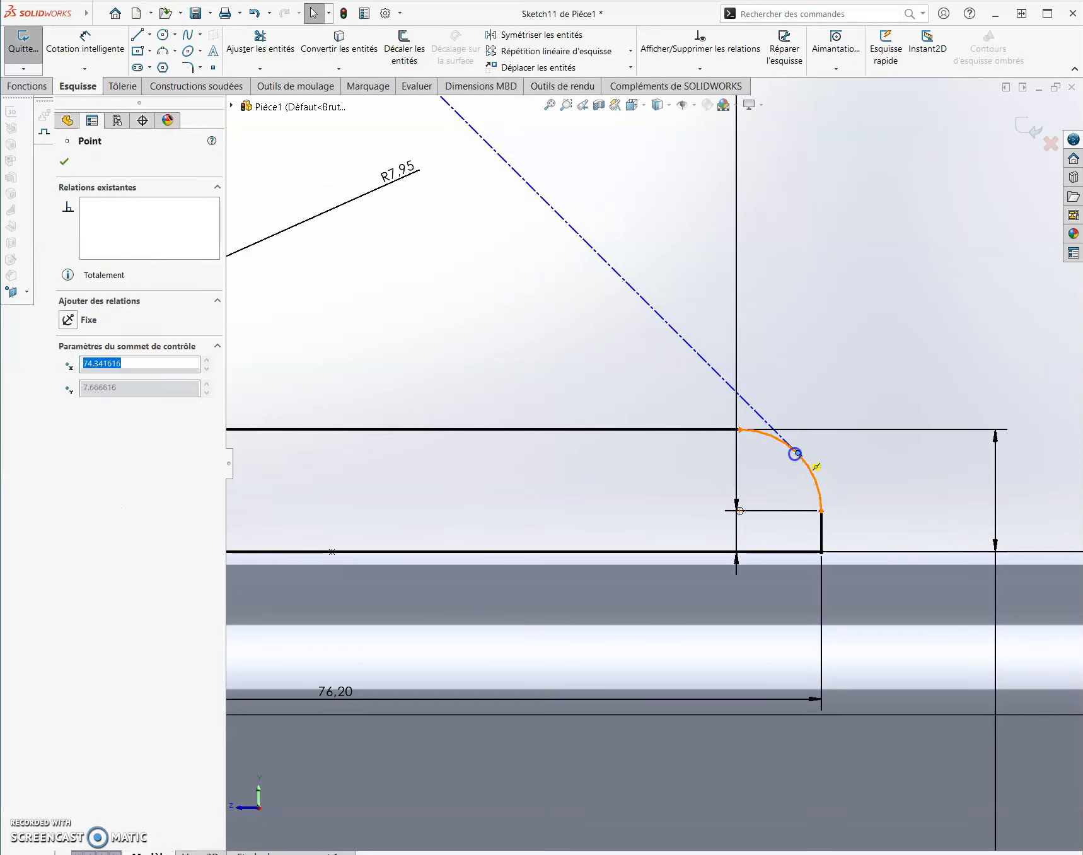
scroll(589, 378, "up", 5)
left_click(1028, 133)
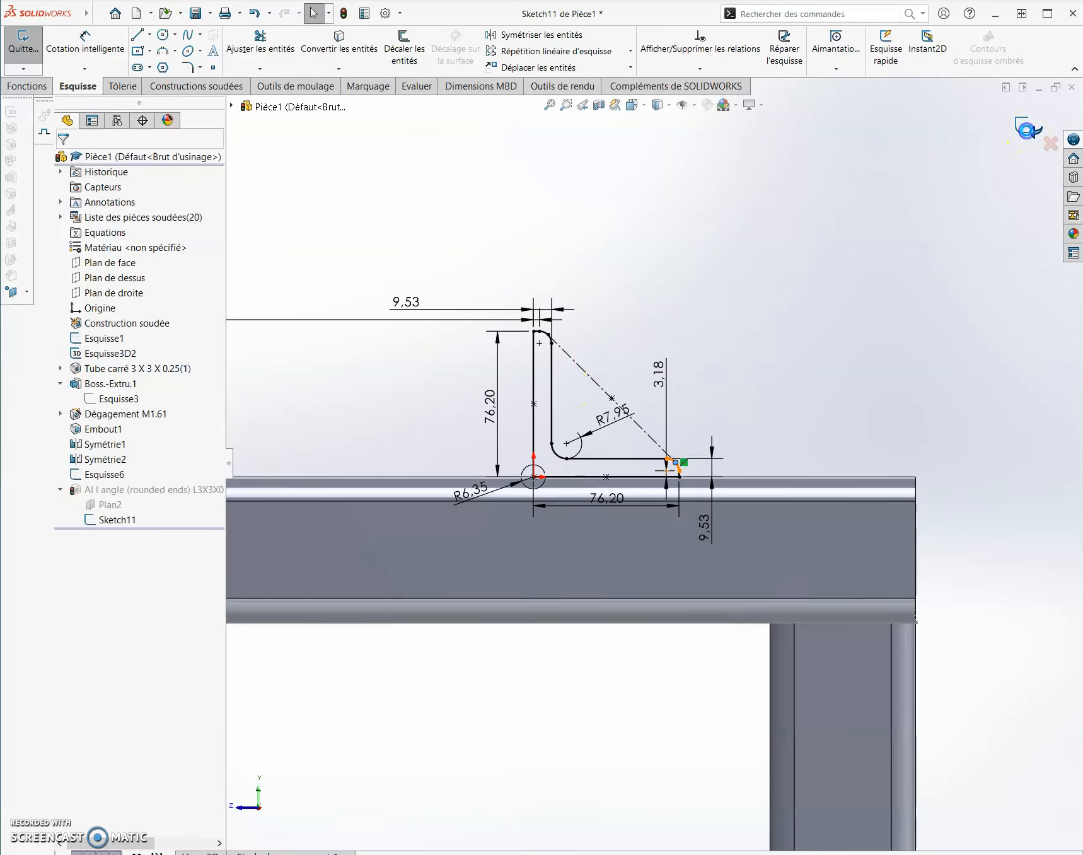
Close the profile sketch, reopen the L-angle member's definition and locate its profile at the point midway along the construction line
left_click(1028, 130)
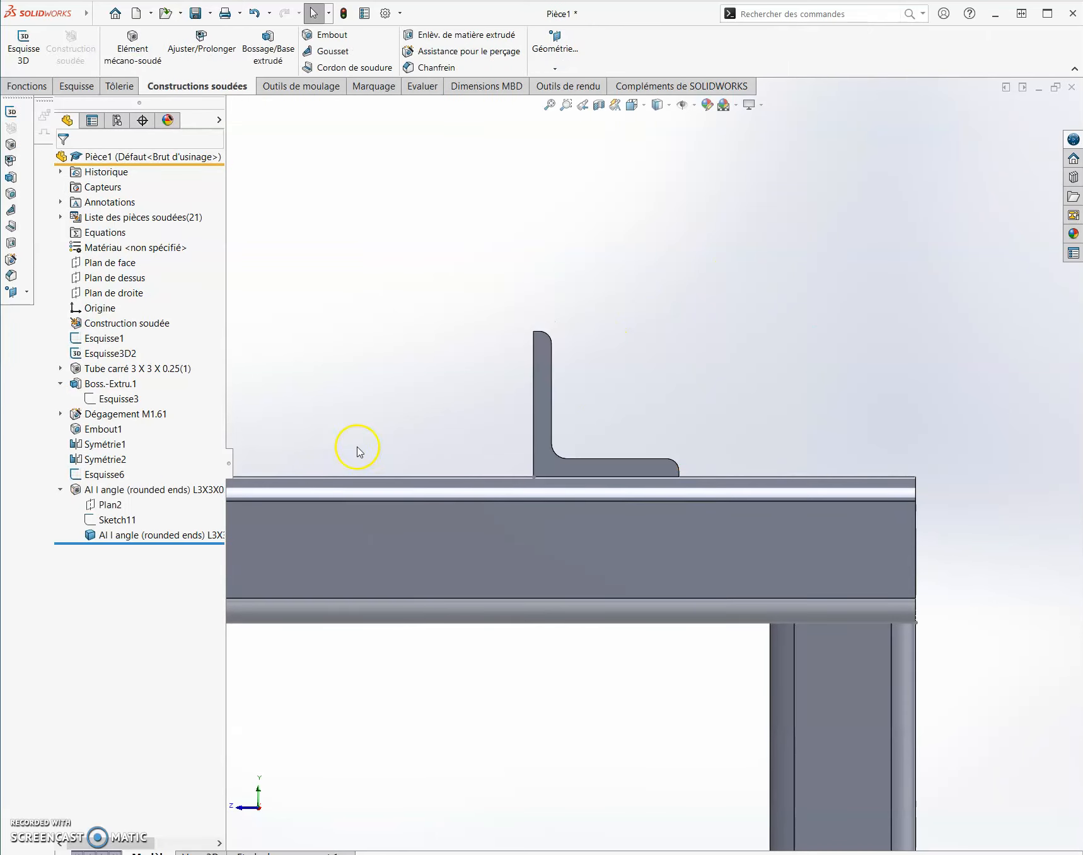
right_click(113, 498)
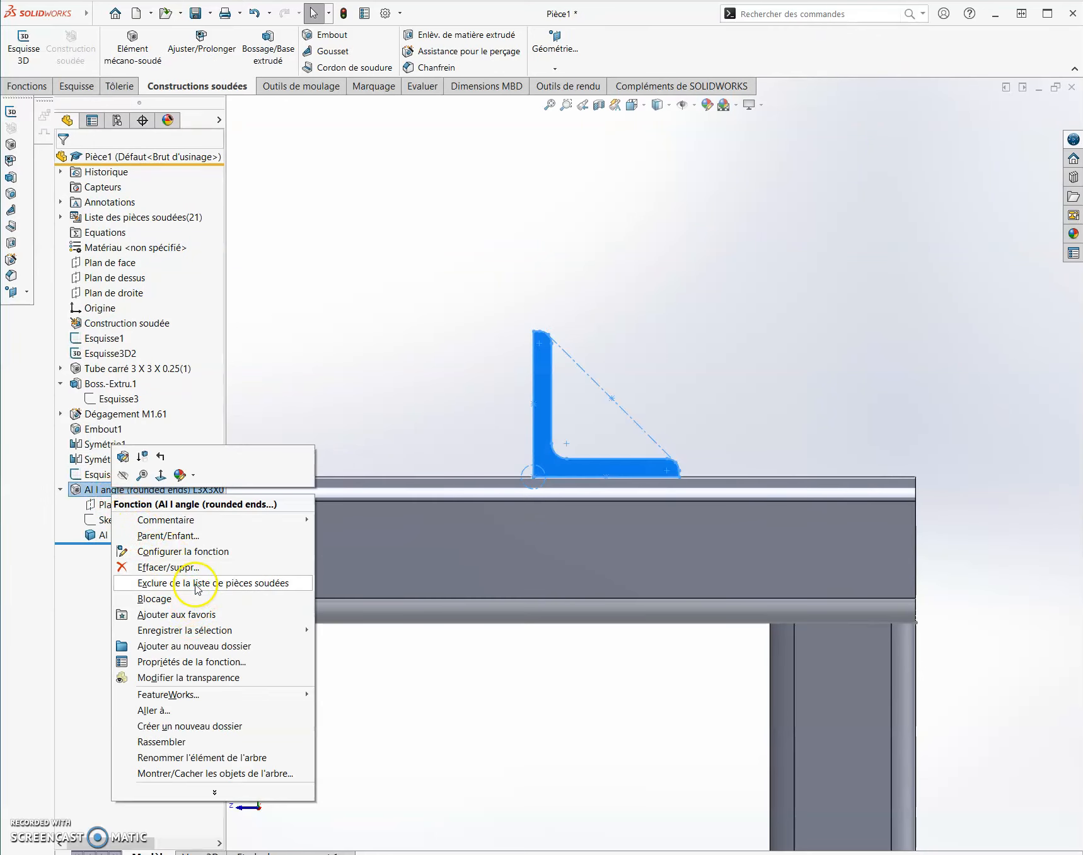
left_click(128, 459)
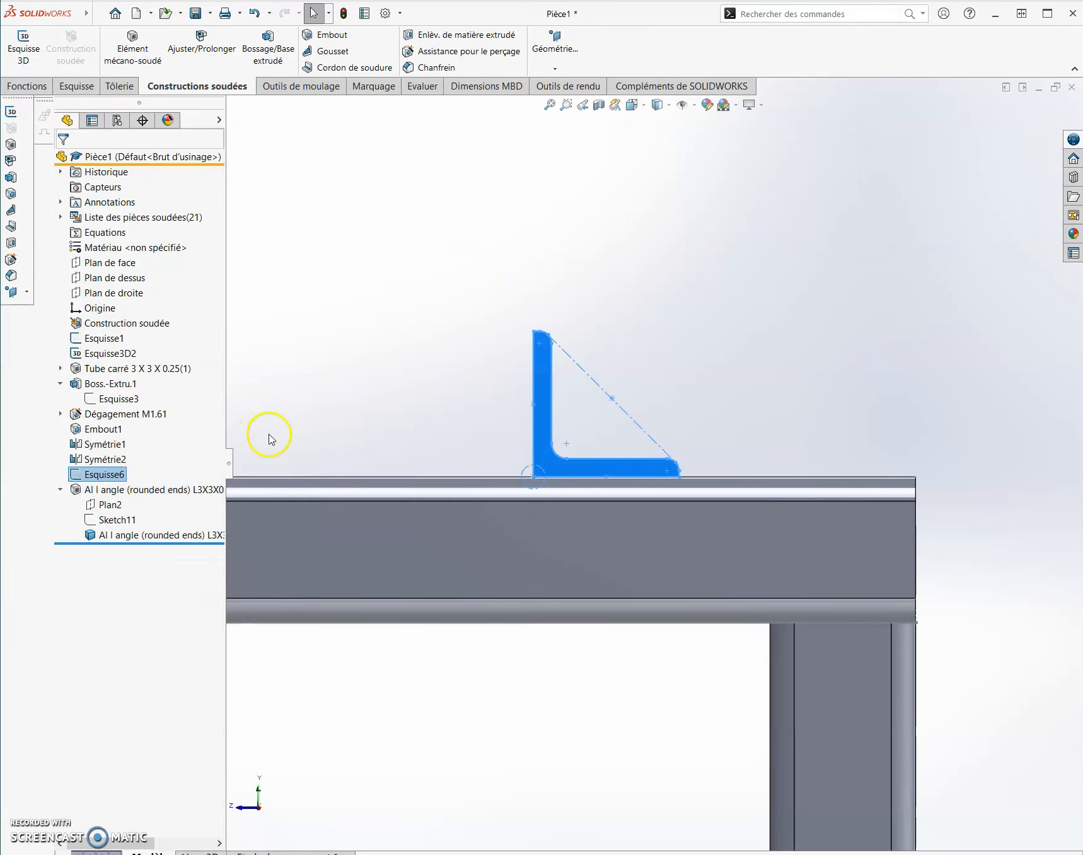
left_click(154, 761)
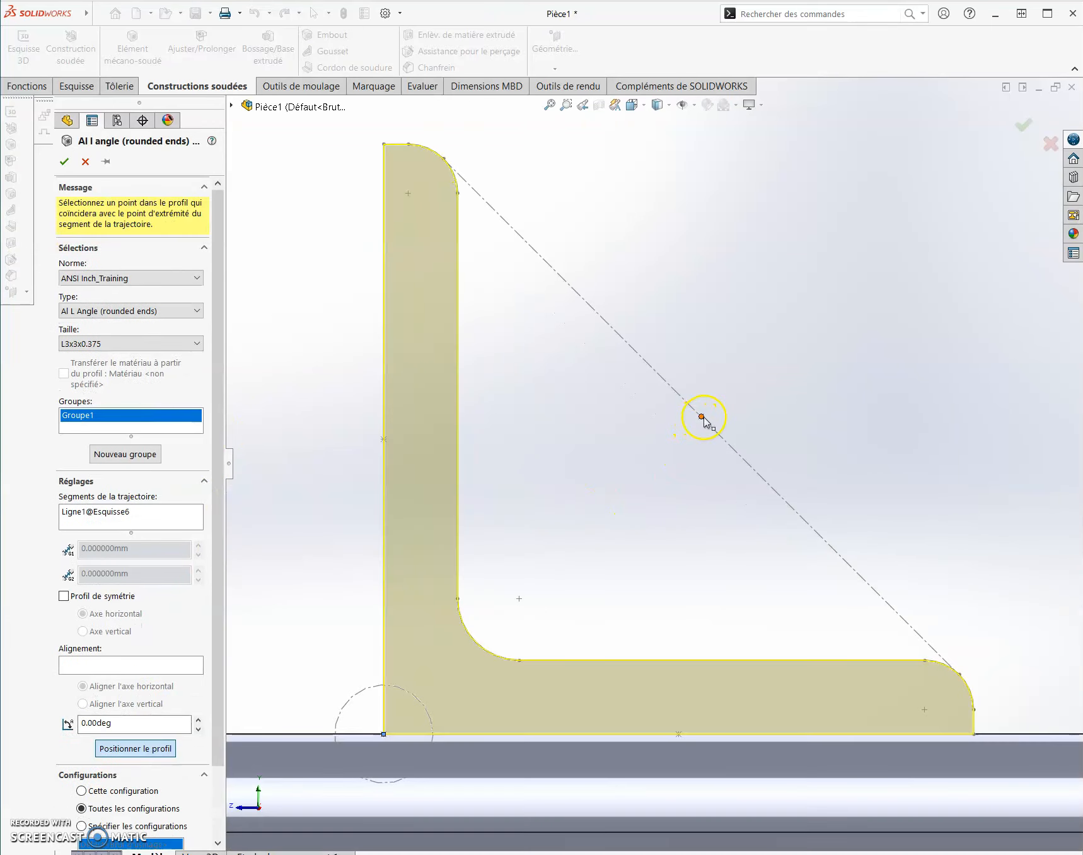
left_click(703, 417)
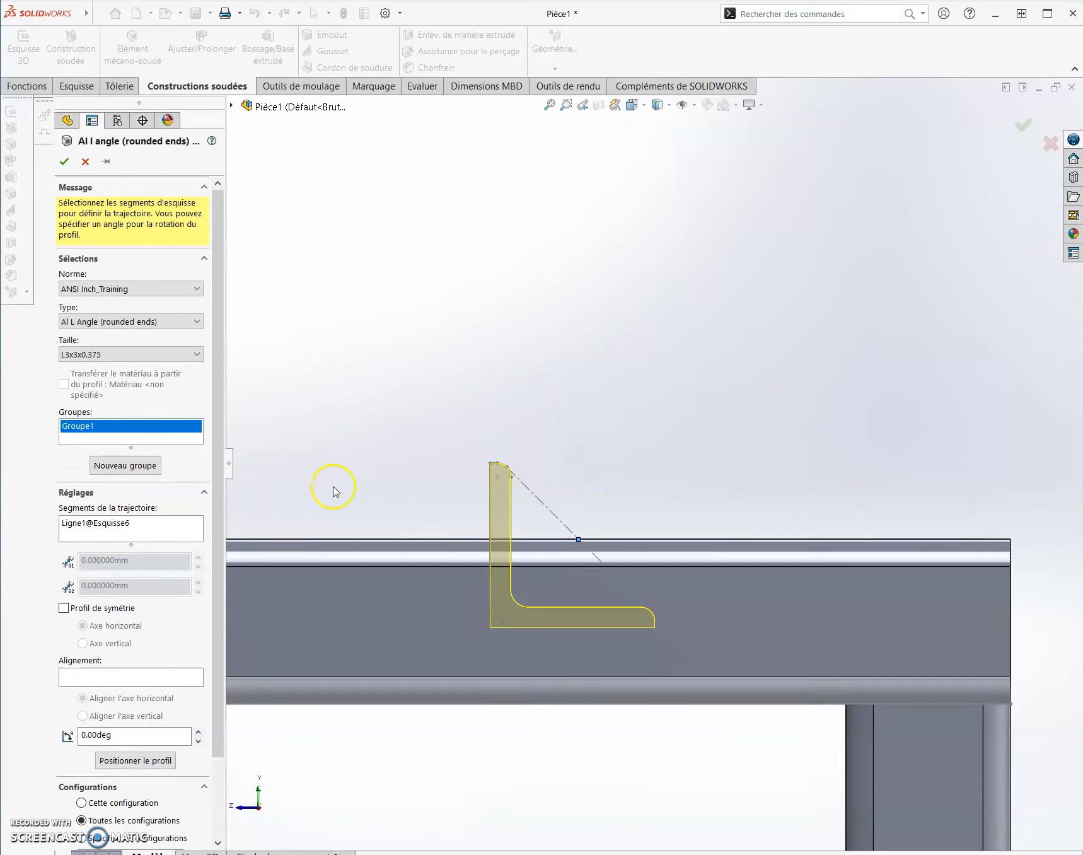
Try rotation angles of 45, 135 and 180 degrees for the L-angle profile
scroll(218, 522, "down", 3)
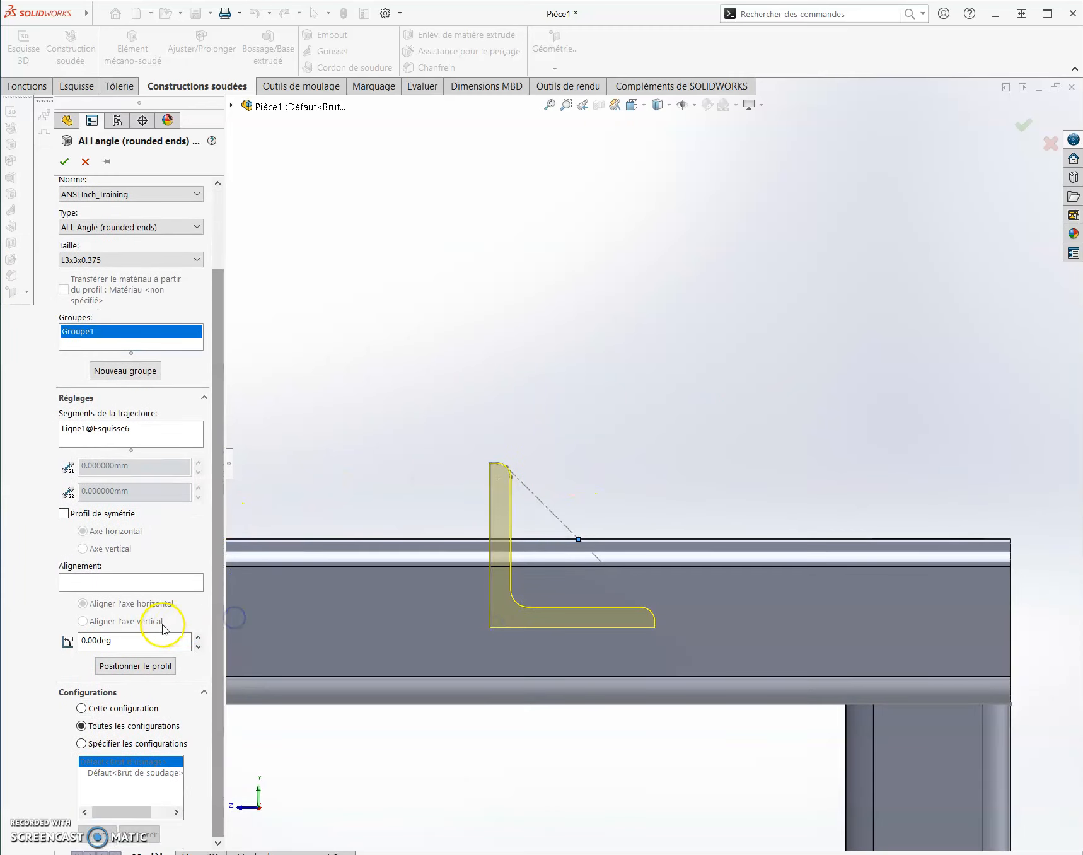
left_click_drag(160, 638, 75, 641)
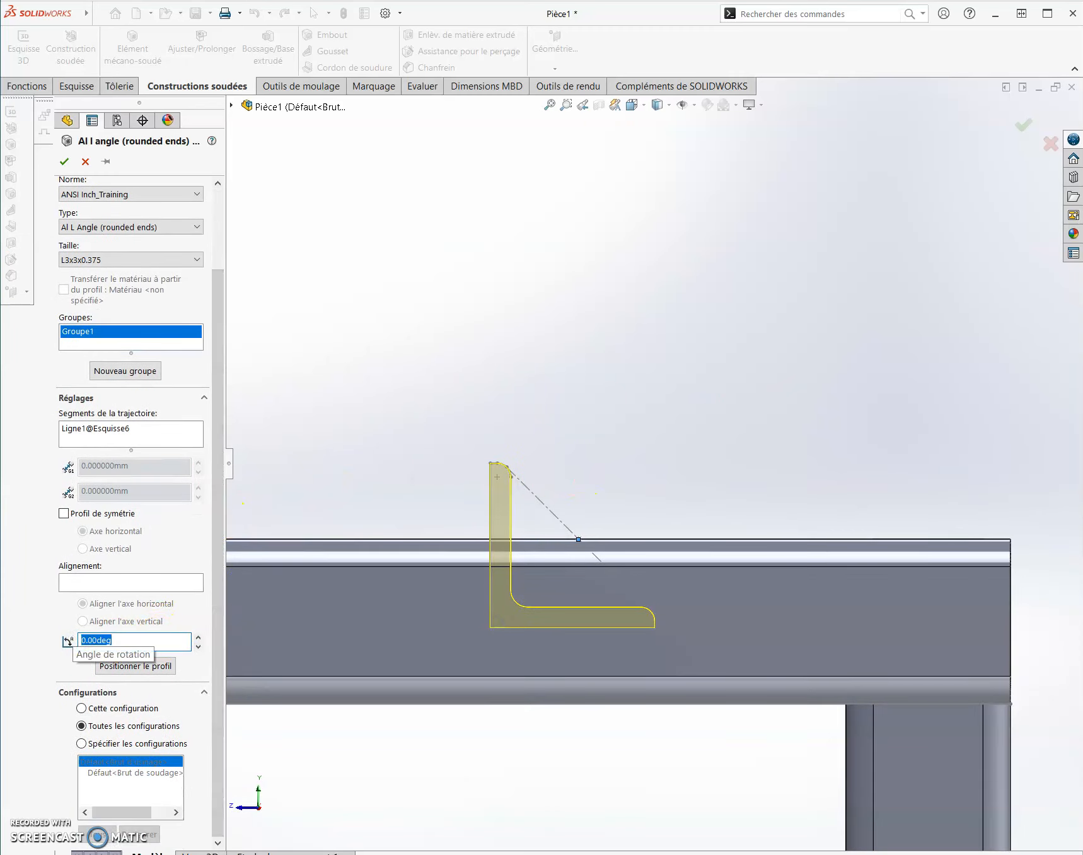
left_click(164, 668)
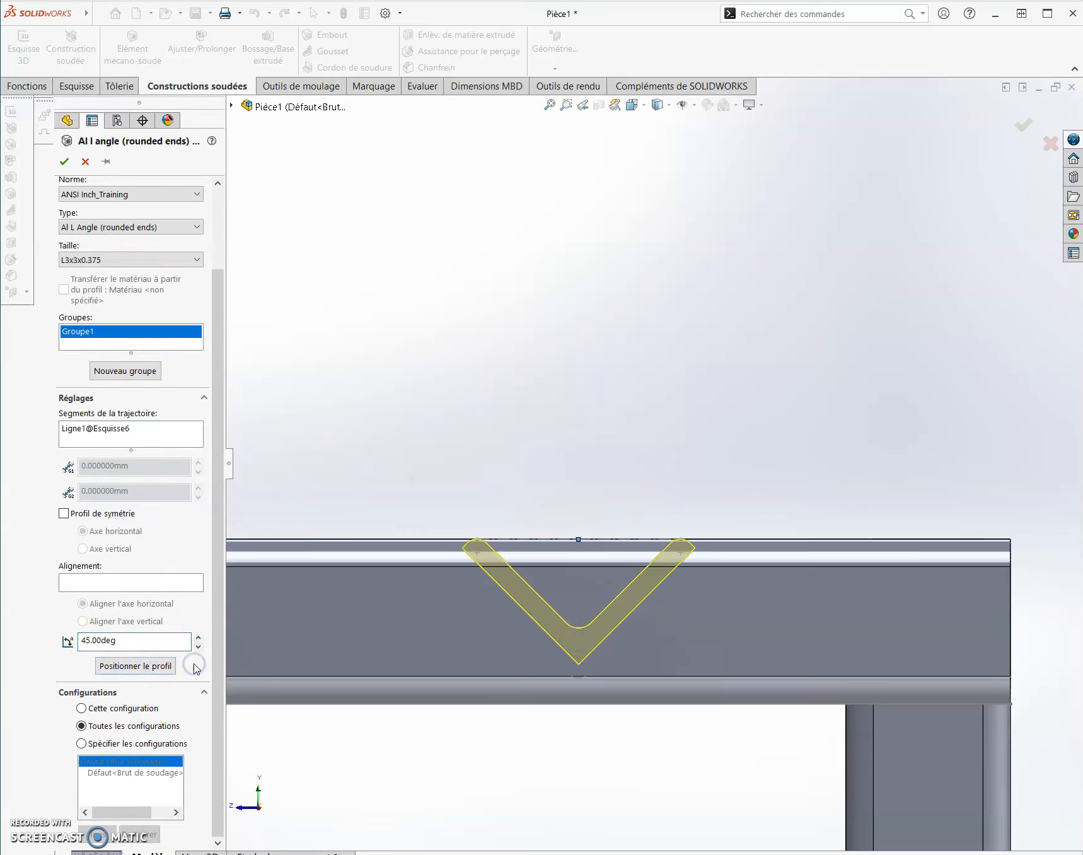
left_click_drag(156, 640, 17, 636)
type("135")
left_click(93, 586)
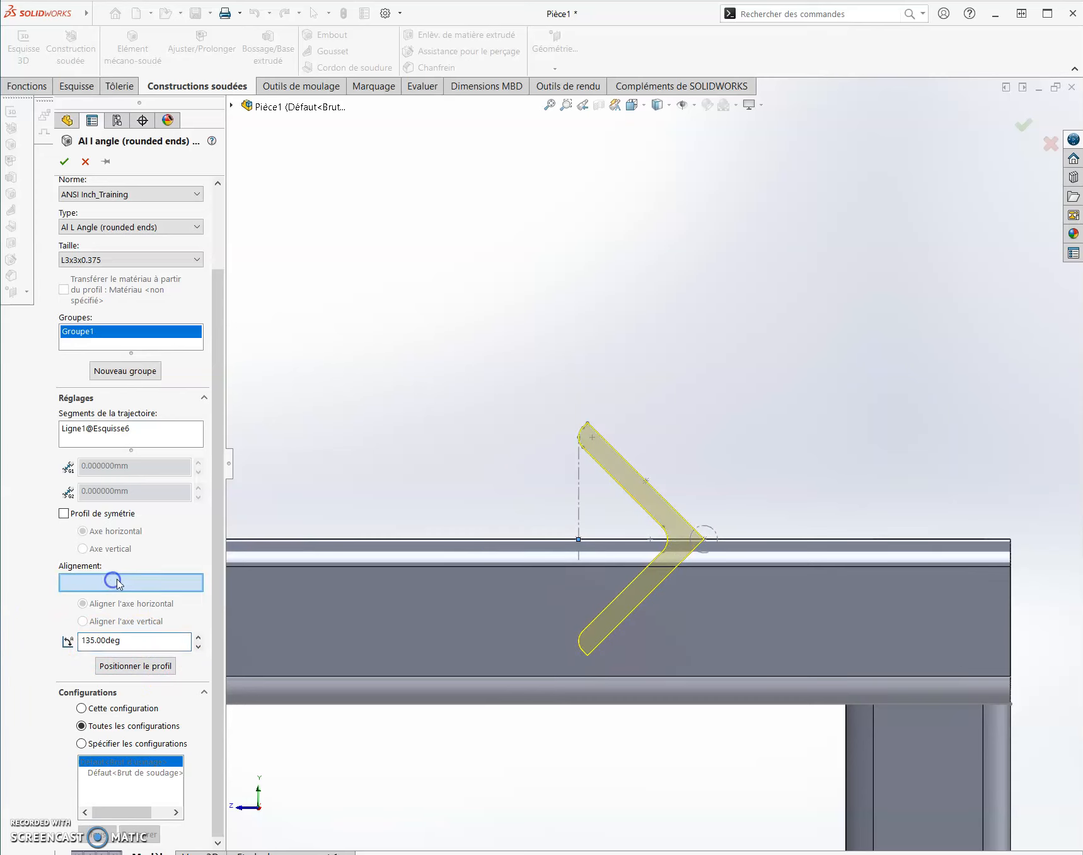
left_click(152, 639)
left_click(392, 436)
left_click(233, 567)
left_click(163, 642)
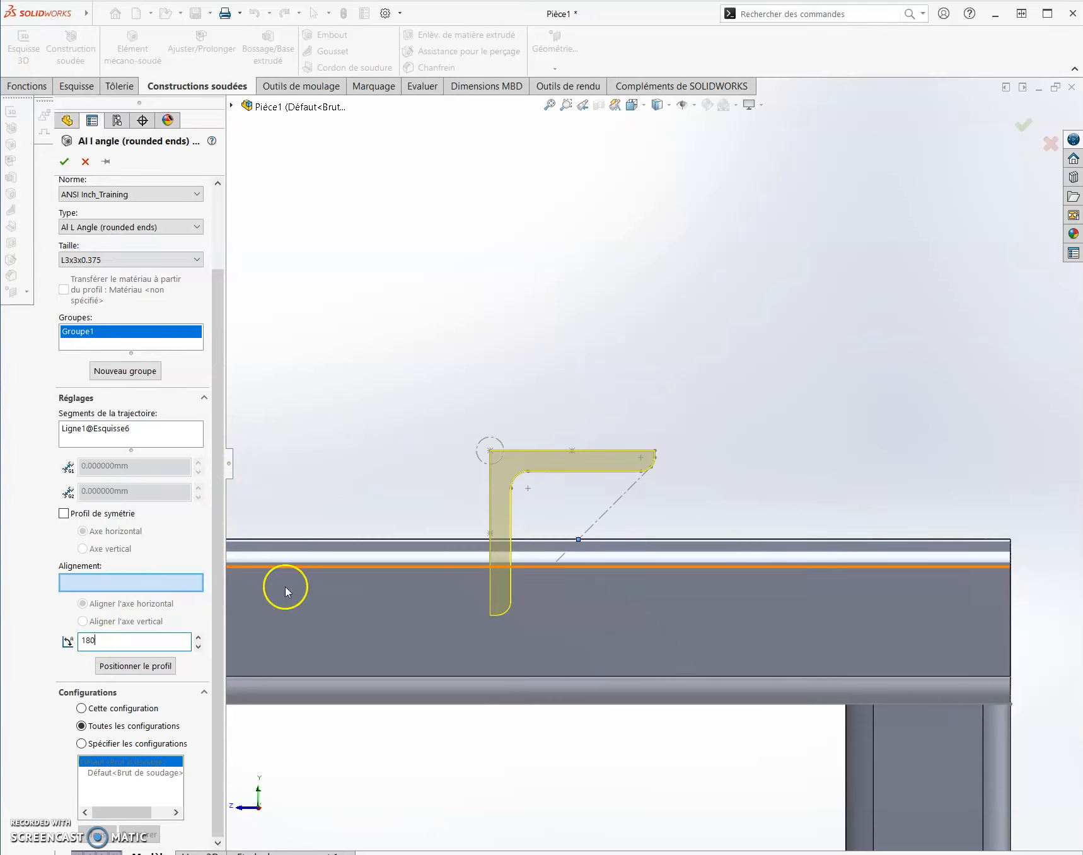
left_click(435, 418)
left_click(158, 644)
Set the L-angle profile's rotation to 225 degrees and accept the edited member
left_click_drag(140, 645, 28, 644)
left_click(198, 638)
left_click(199, 638)
left_click(199, 638)
left_click_drag(199, 638, 199, 638)
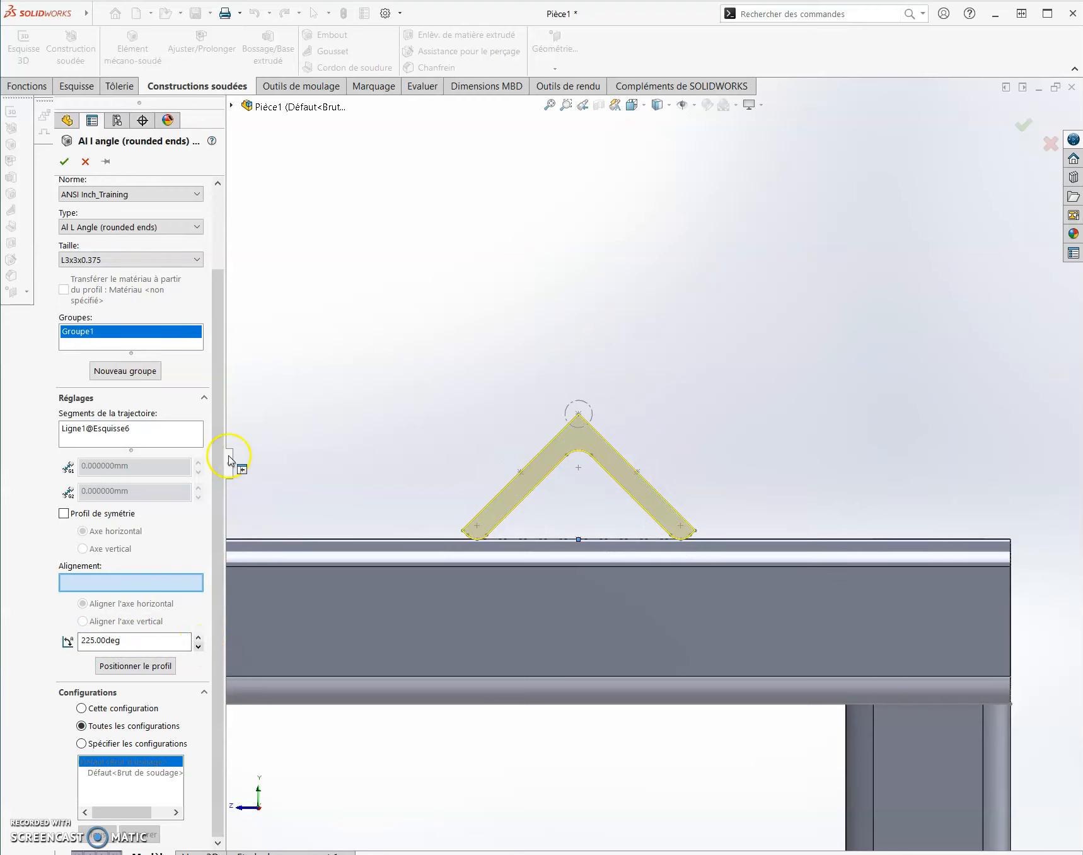
left_click(61, 162)
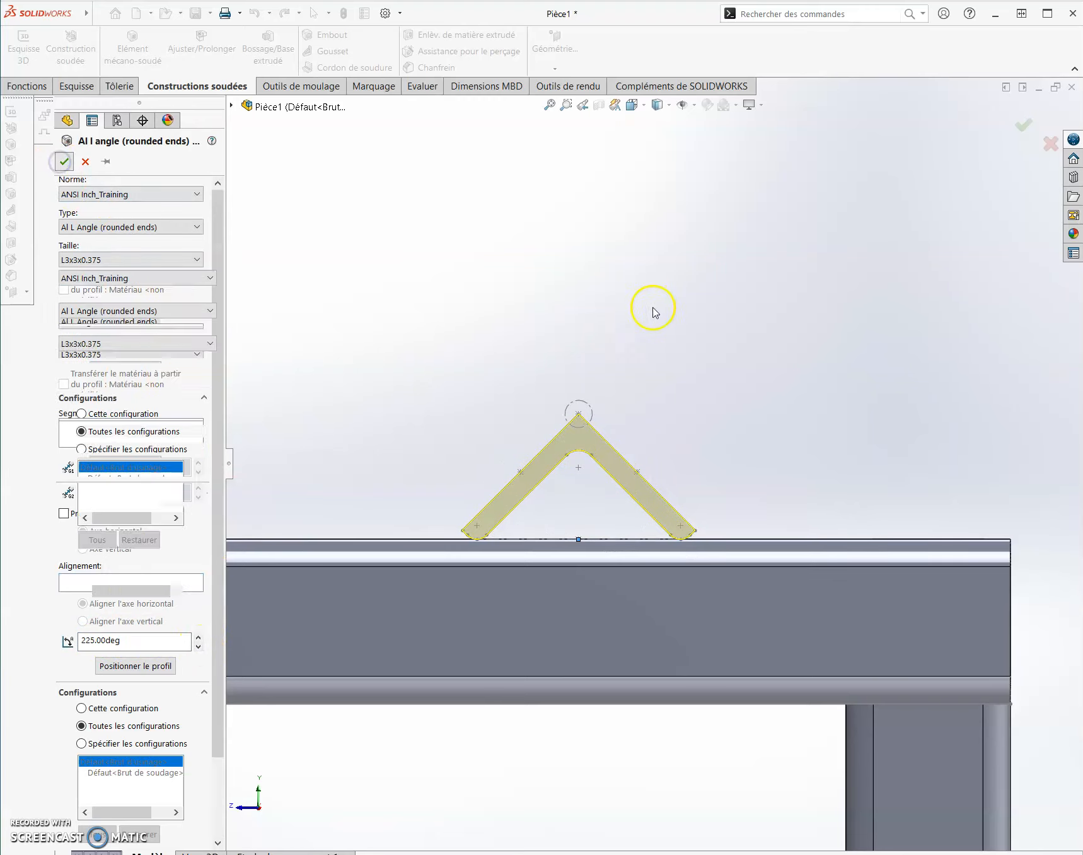
Start a linear pattern along the upper edge of the frame's side tube with 350 mm spacing and 2 instances
scroll(683, 370, "up", 3)
middle_click_drag(683, 369, 619, 365)
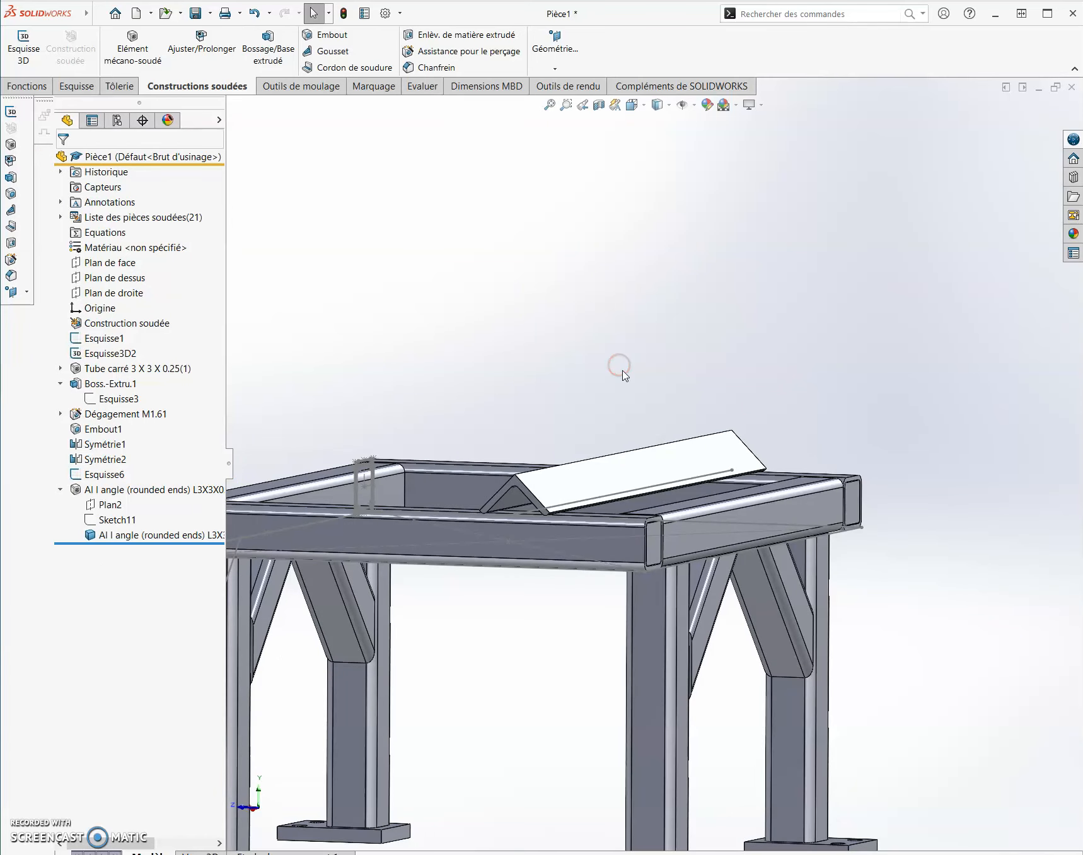
key("ctrl+7")
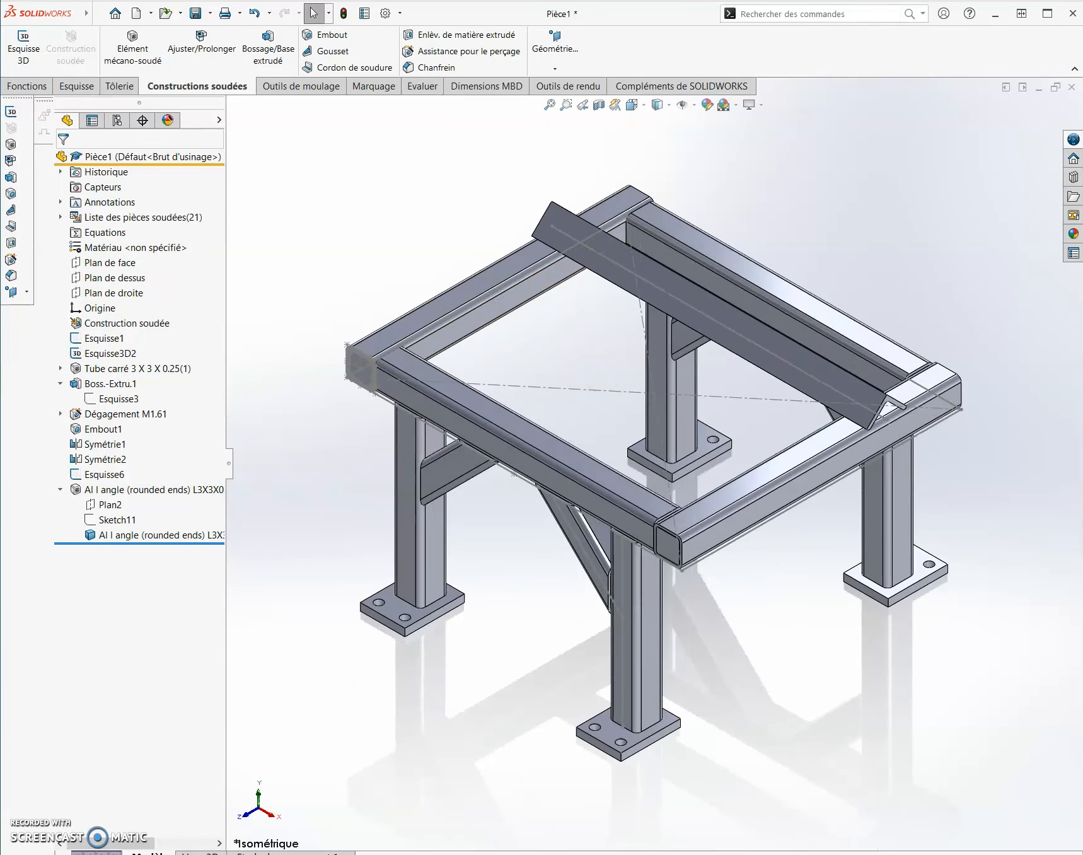
left_click(26, 86)
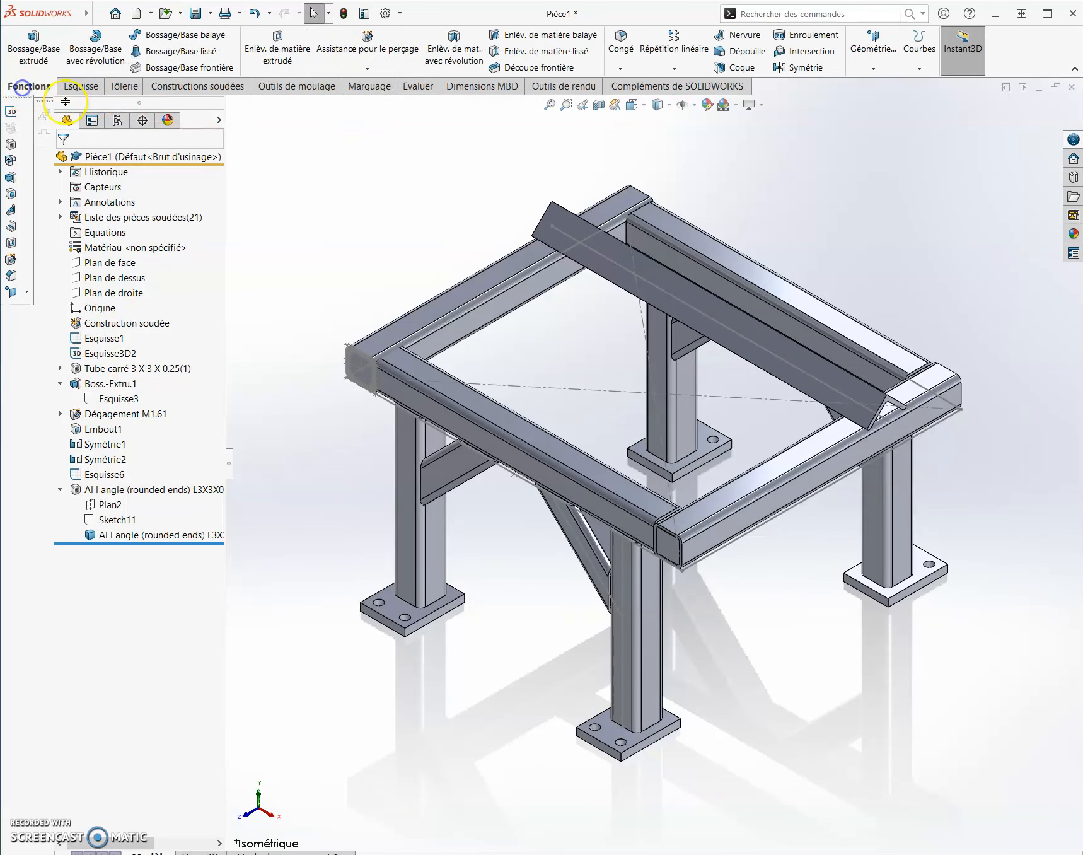
left_click(674, 44)
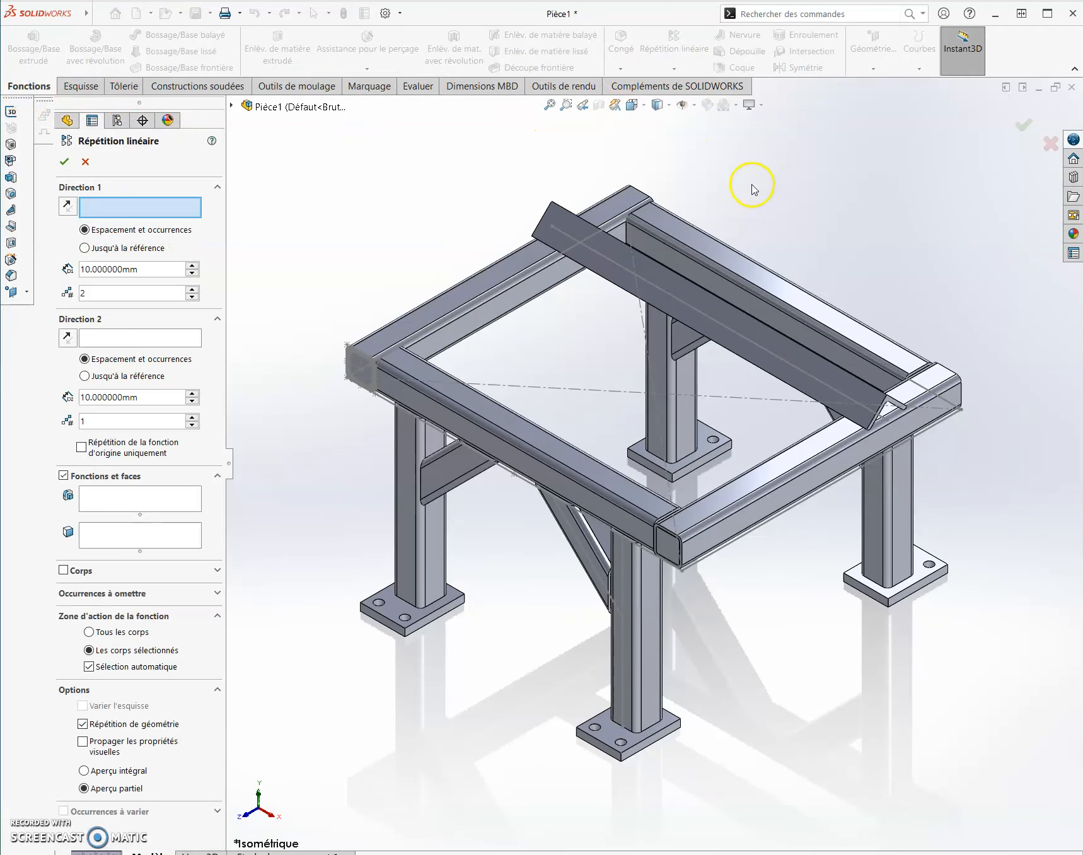
left_click(772, 481)
double_click(172, 273)
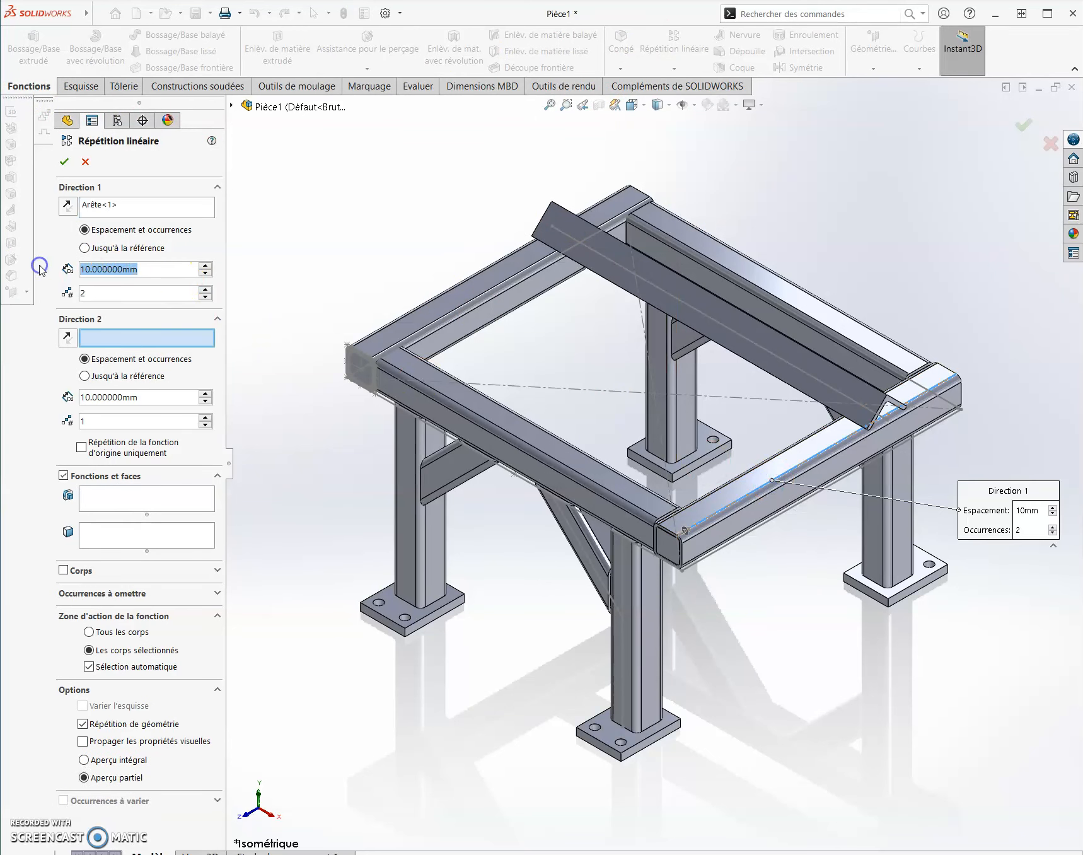
type("350")
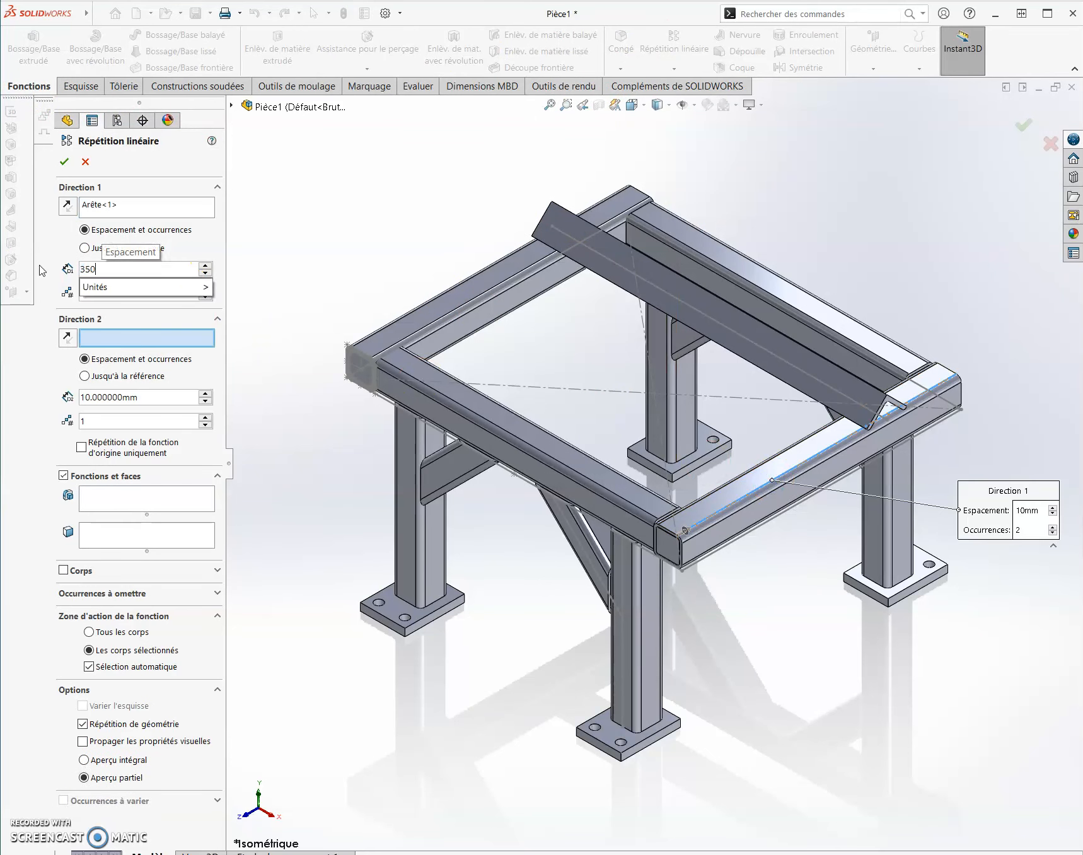
left_click(157, 318)
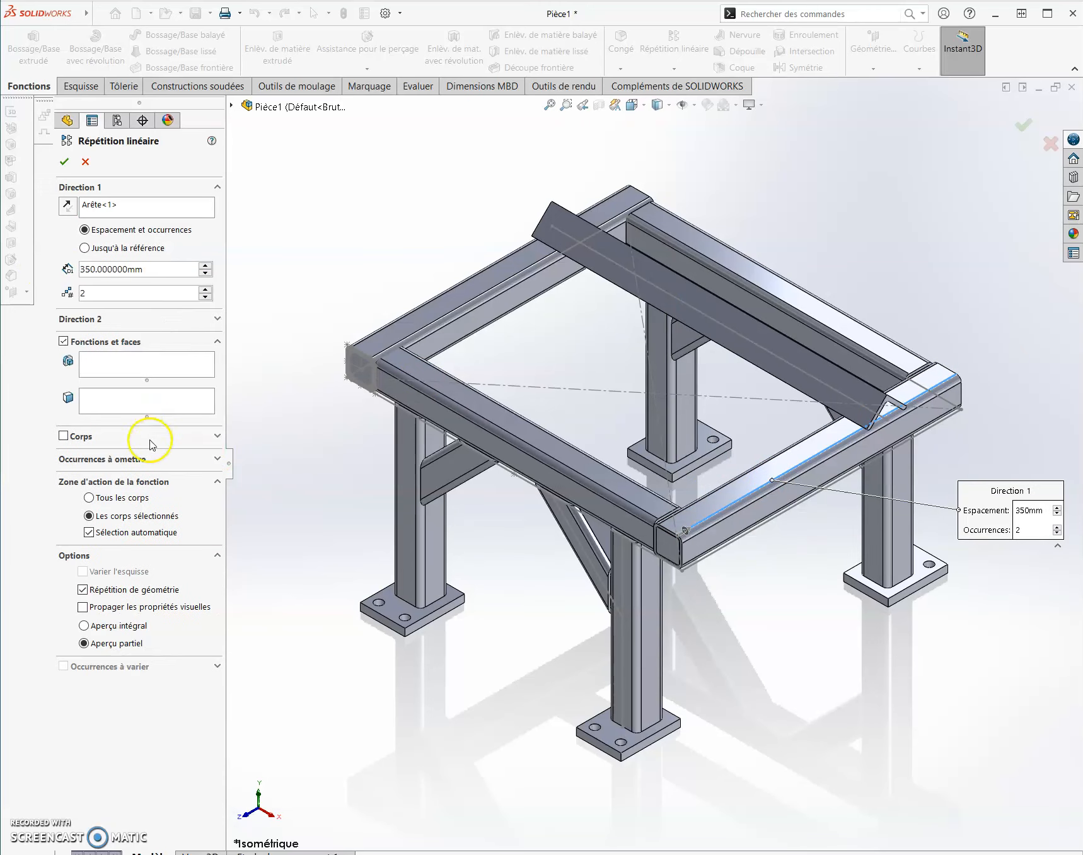
Choose the L-angle member as the body to pattern, reverse the direction so the copy falls over the frame, and accept
left_click(126, 435)
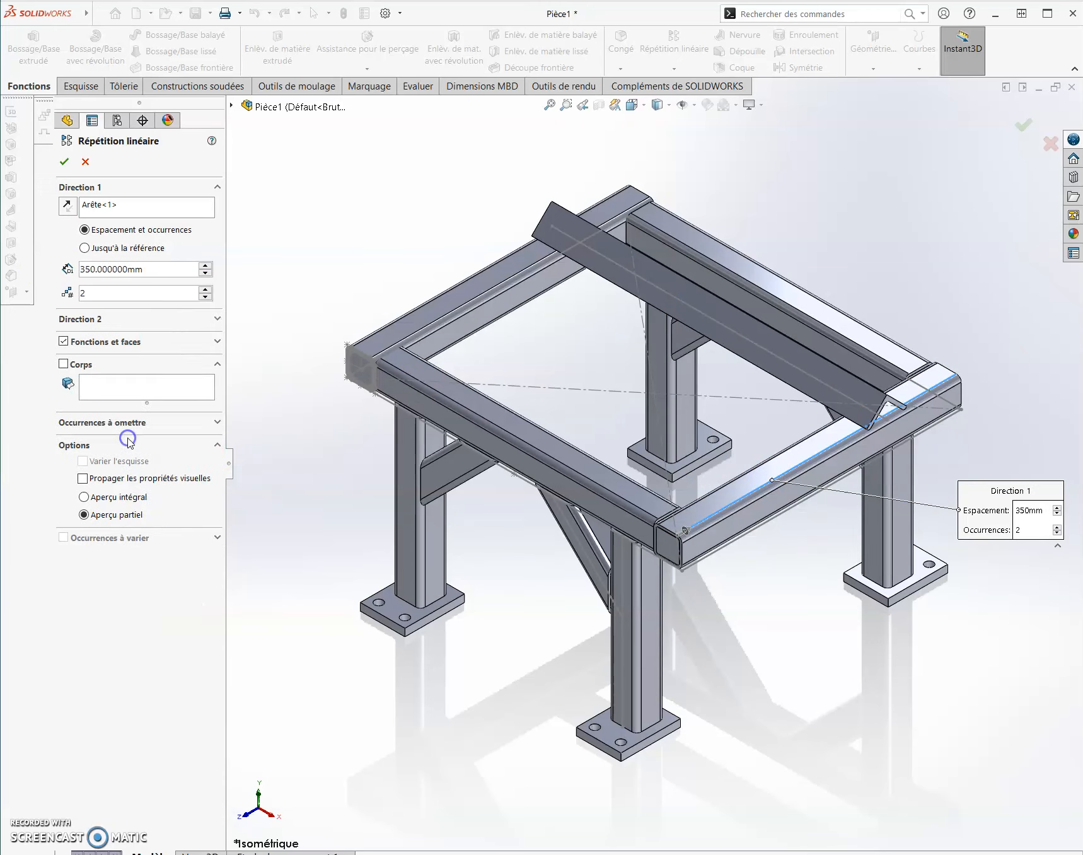
left_click(63, 364)
left_click(667, 302)
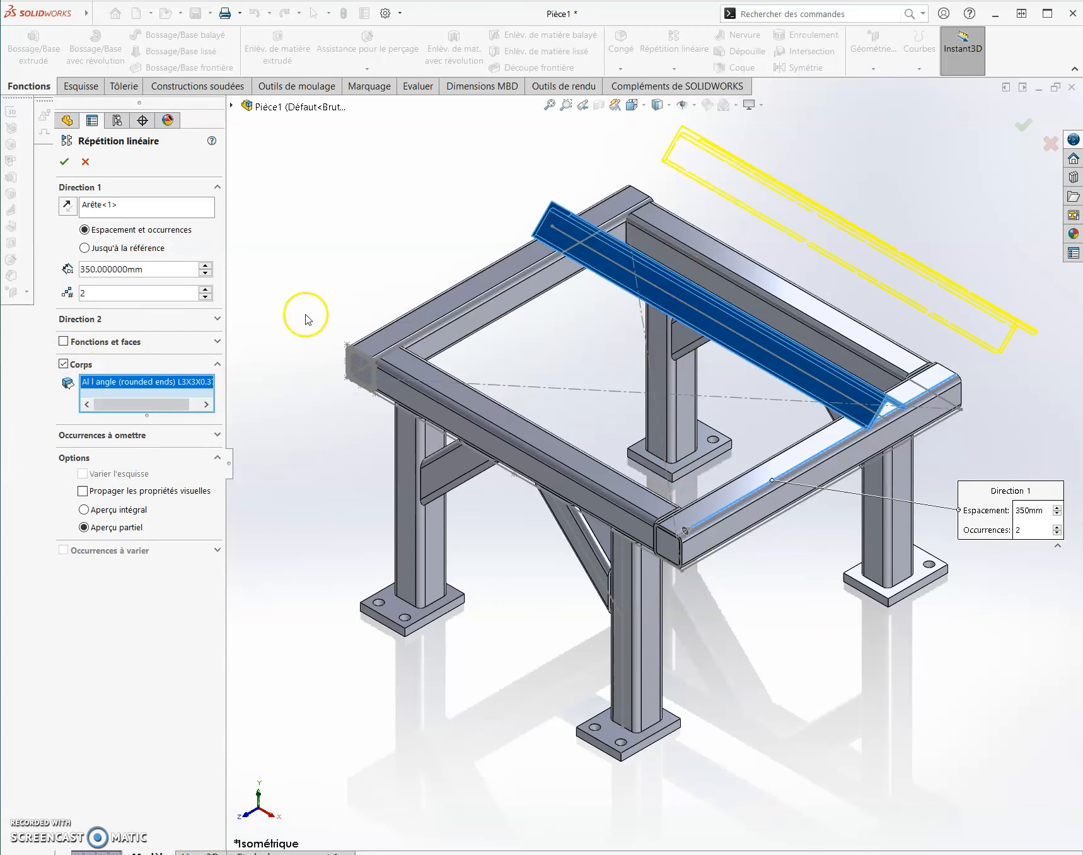
left_click(67, 206)
left_click(63, 165)
left_click(64, 162)
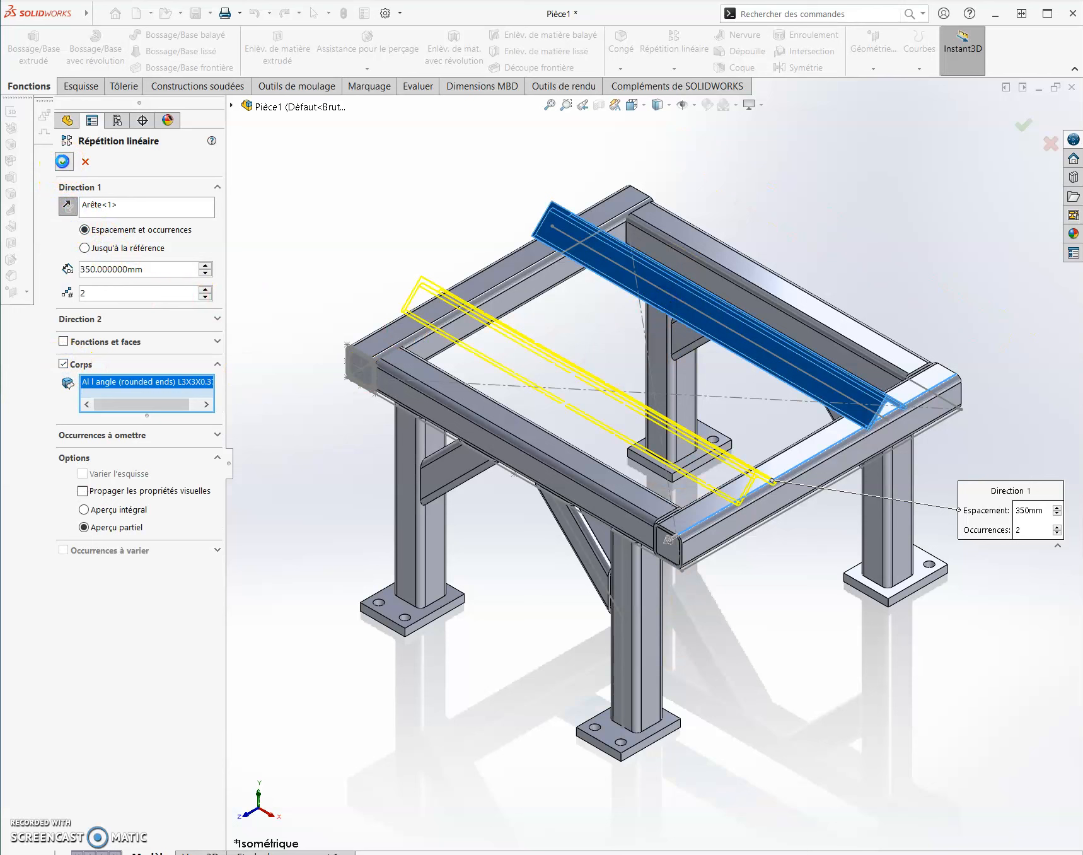
Hide all sketches in the model view
left_click(391, 165)
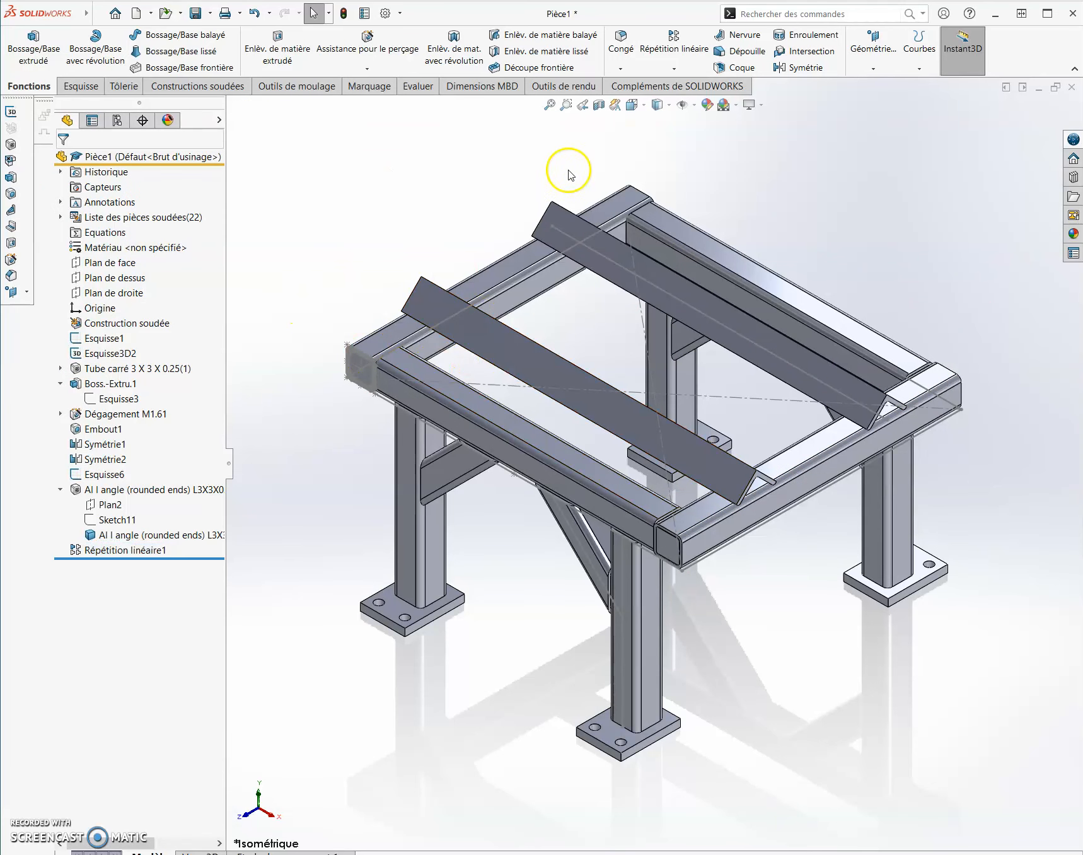
left_click(695, 105)
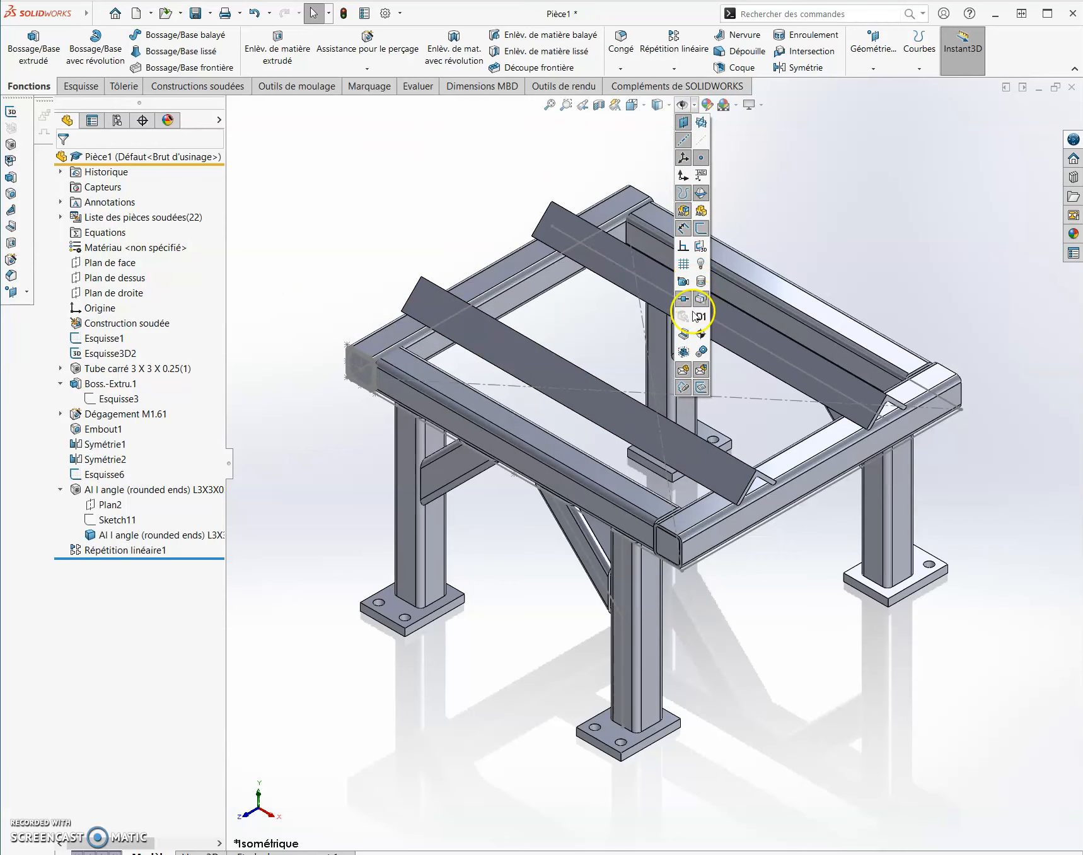
left_click(701, 228)
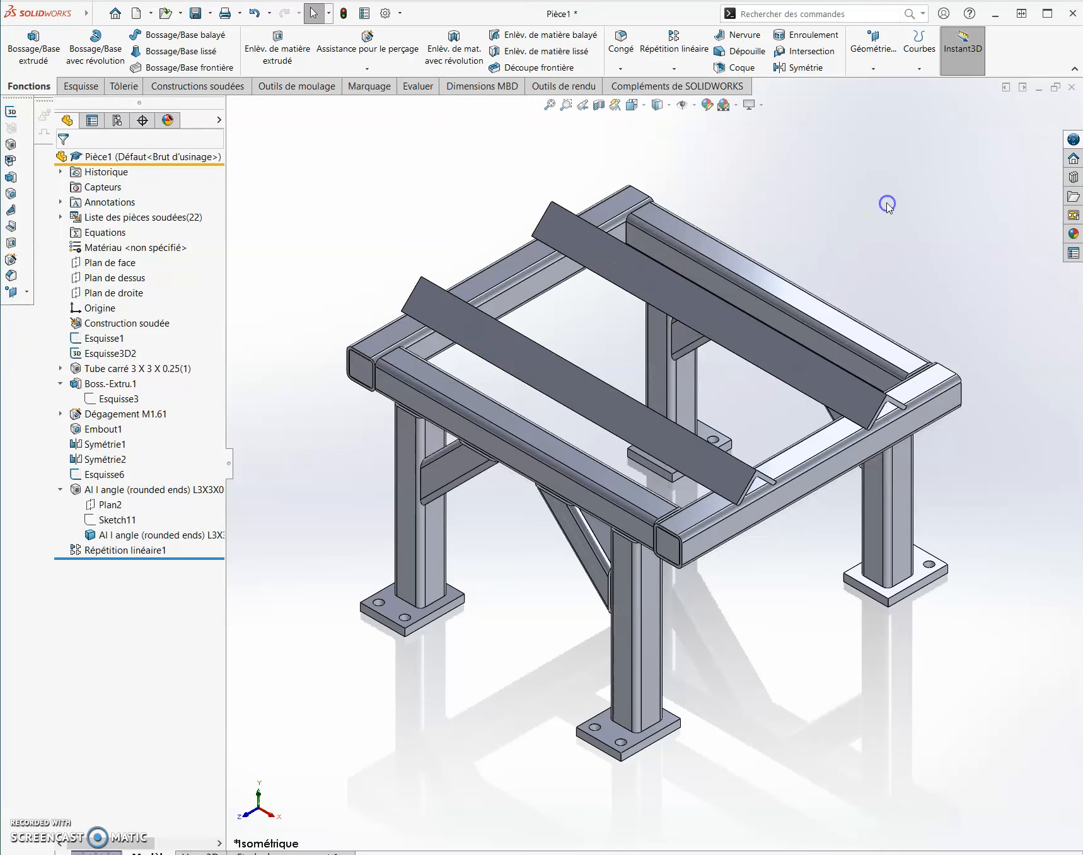